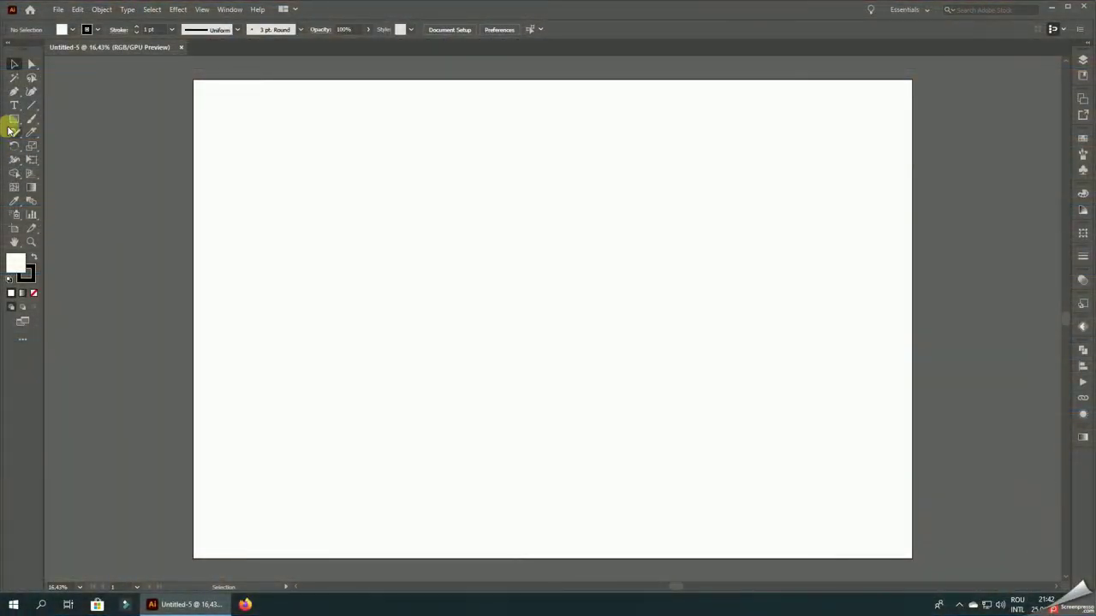
Draw a full-width rectangle across the upper artboard with no stroke
click(14, 119)
drag(194, 156, 912, 215)
click(14, 296)
Set the rectangle's fill to brown 82491E in the Color Picker
click(33, 294)
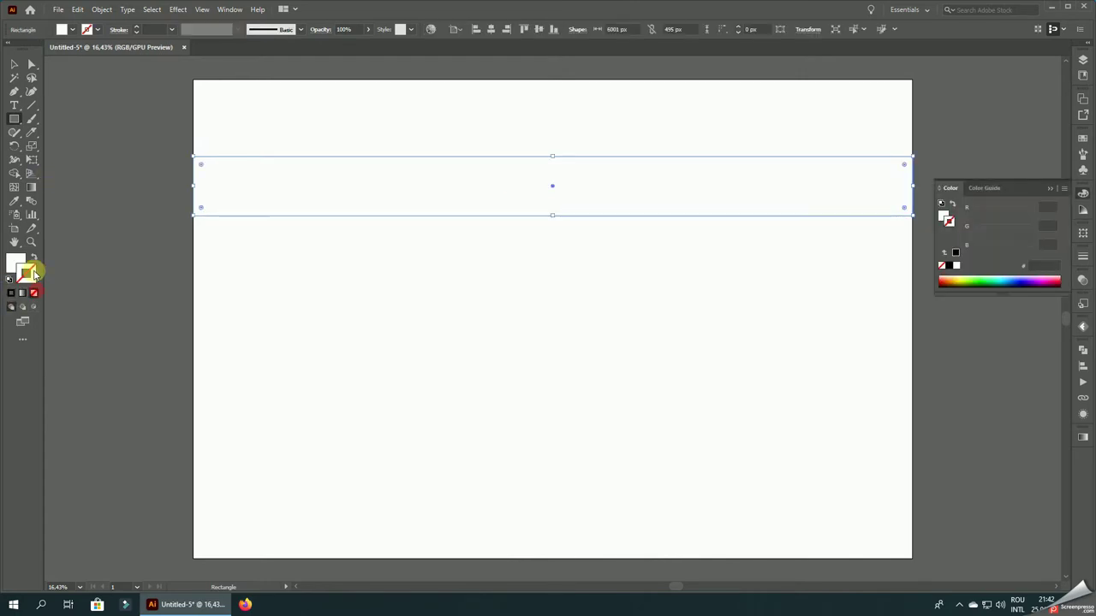
double_click(15, 261)
drag(785, 431, 790, 463)
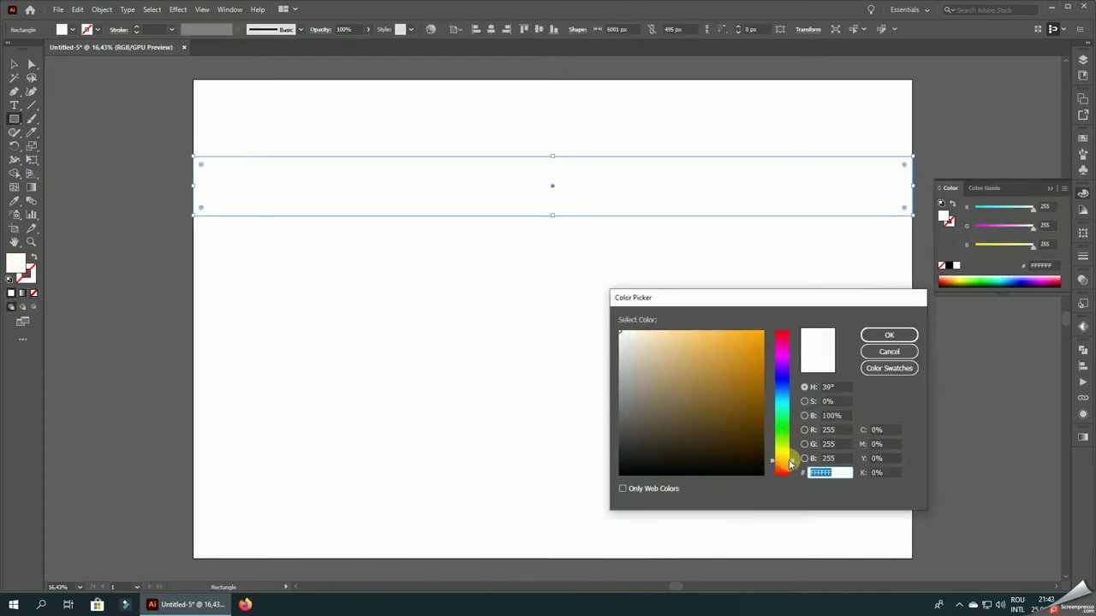
click(743, 409)
drag(733, 412, 751, 425)
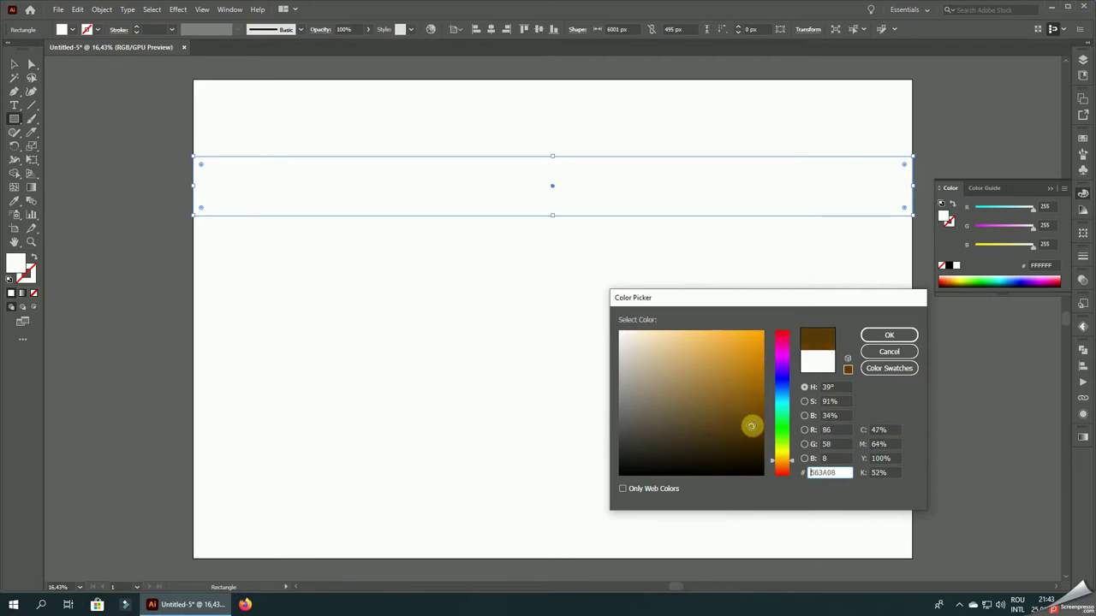
drag(779, 469, 788, 470)
drag(743, 417, 730, 401)
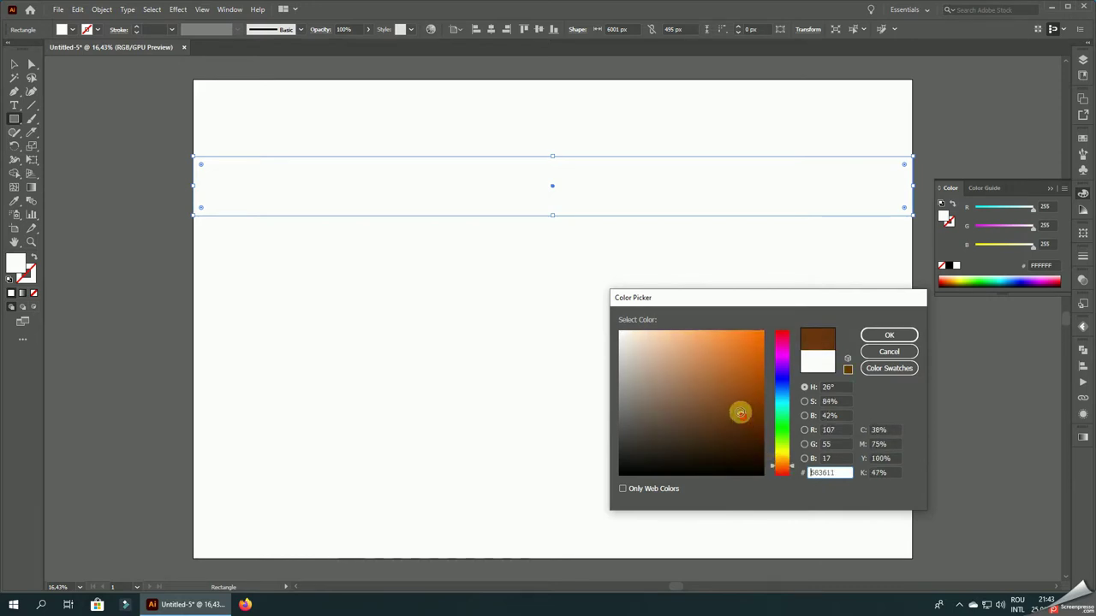
click(882, 334)
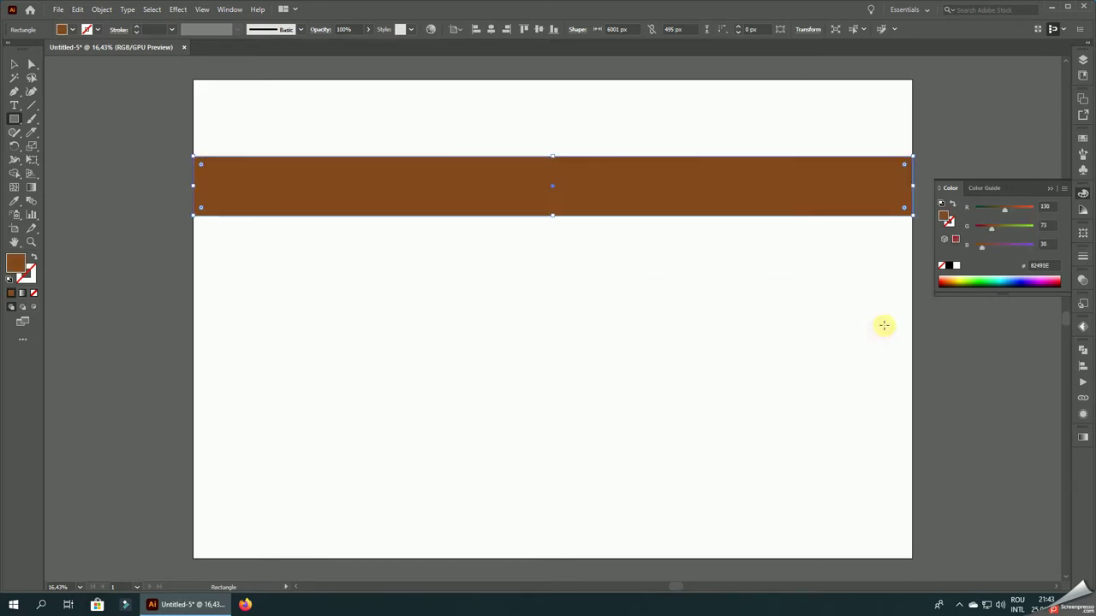
Give the plank a -90° white-to-brown linear gradient, removing the dark stop
click(15, 65)
click(340, 128)
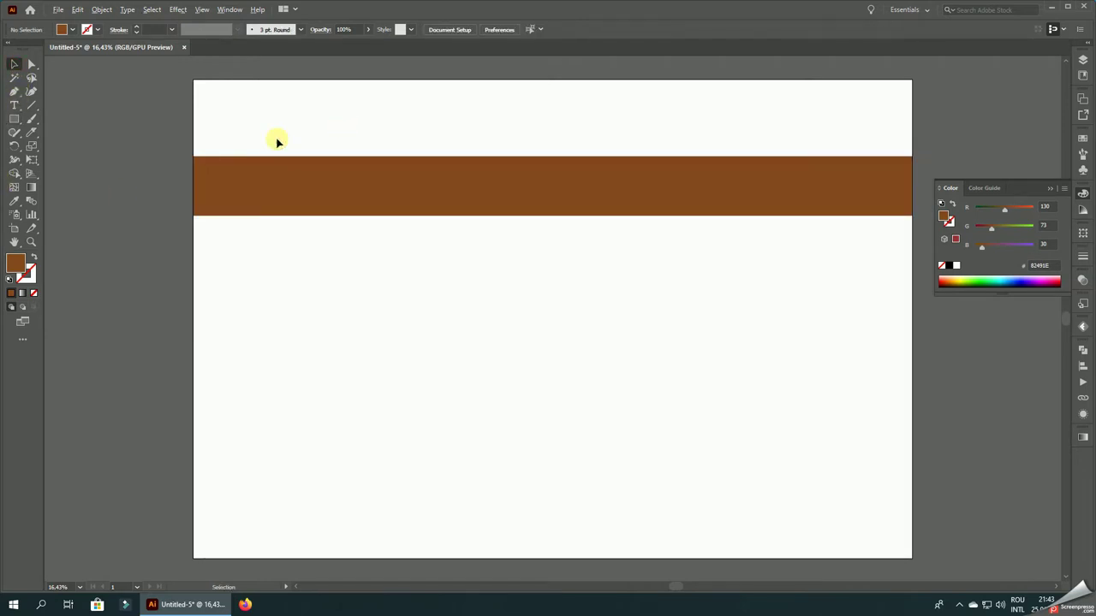
click(275, 190)
click(1083, 436)
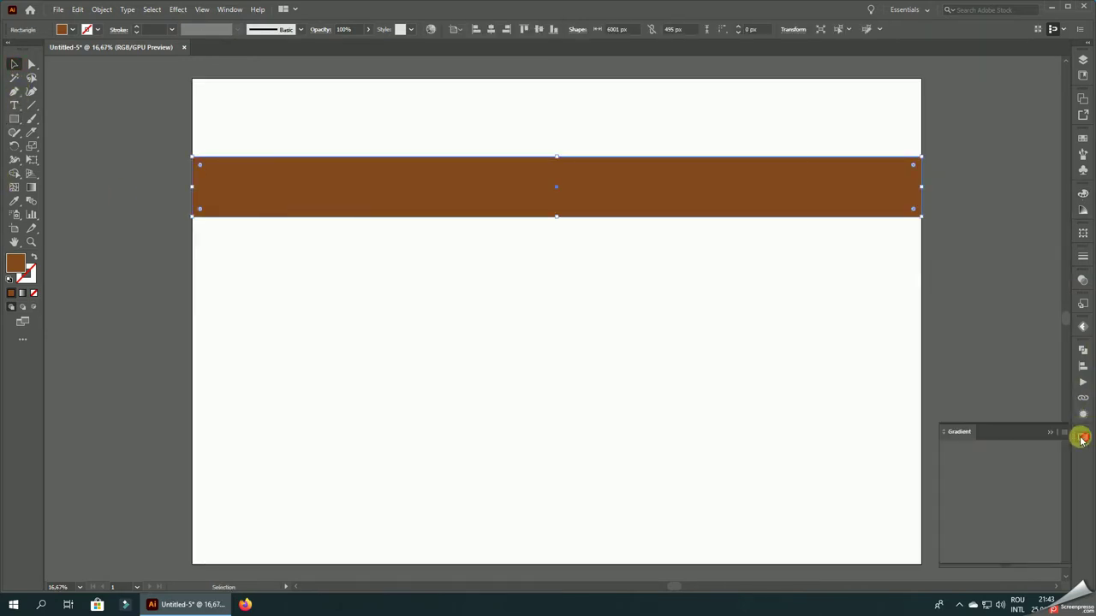
click(966, 517)
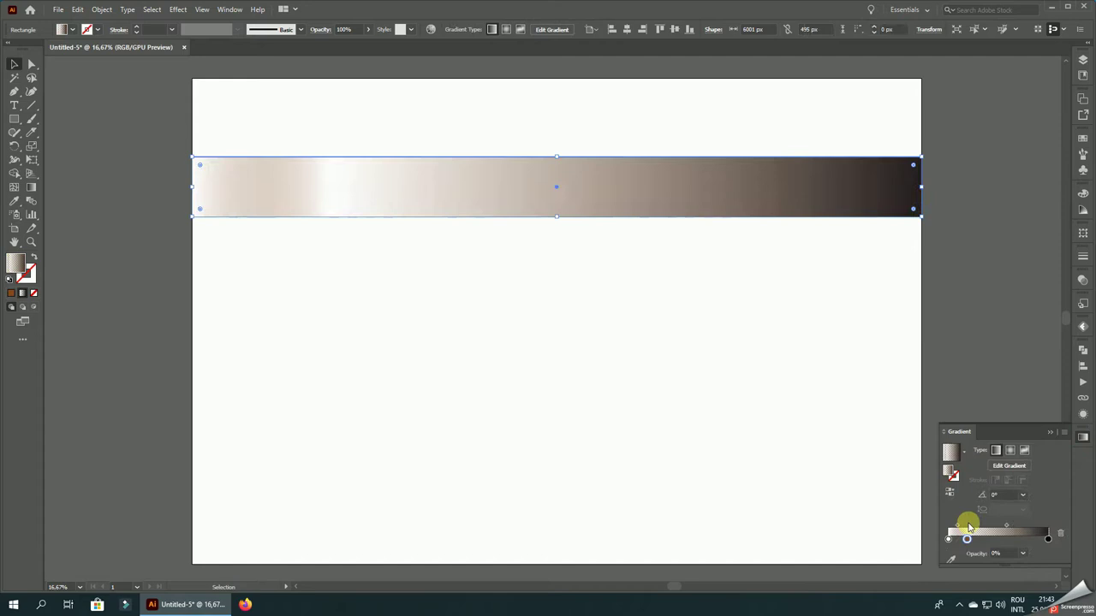
click(1023, 497)
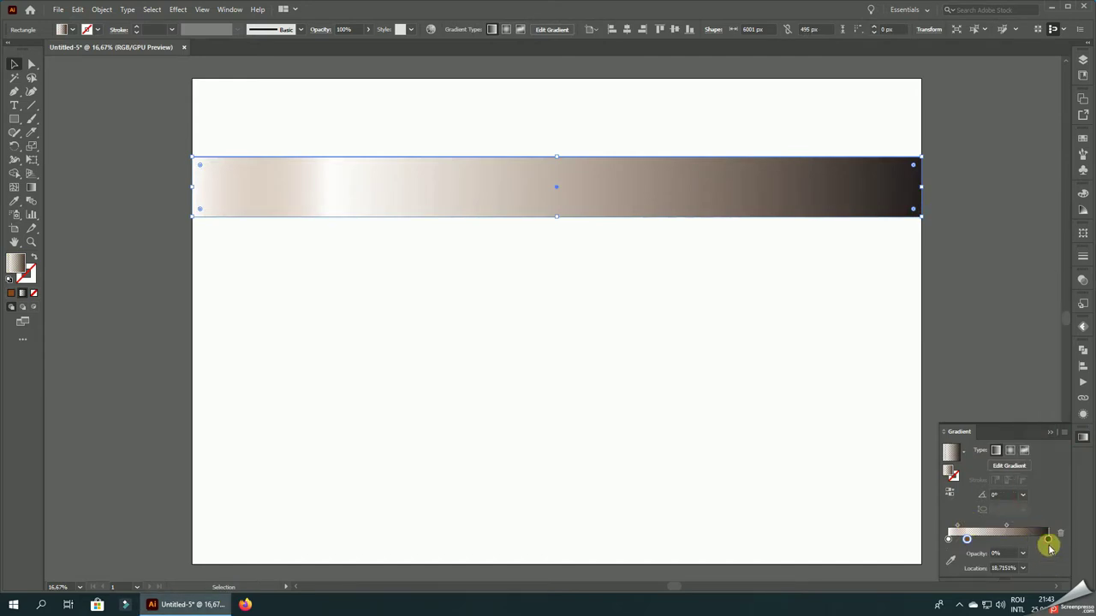
drag(1050, 541, 1050, 577)
click(967, 539)
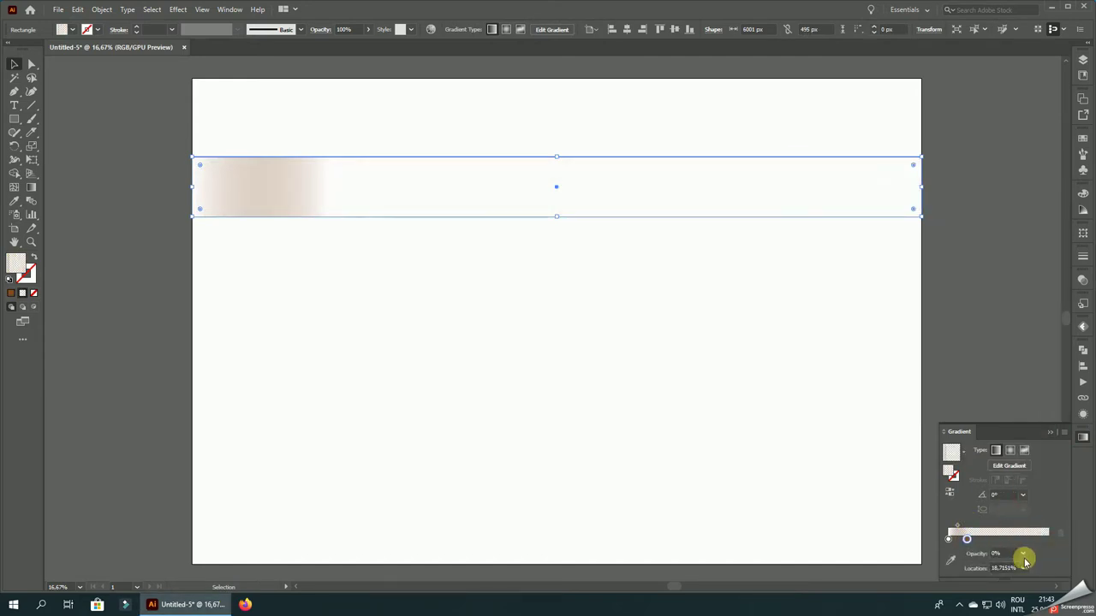
click(1022, 553)
click(1038, 420)
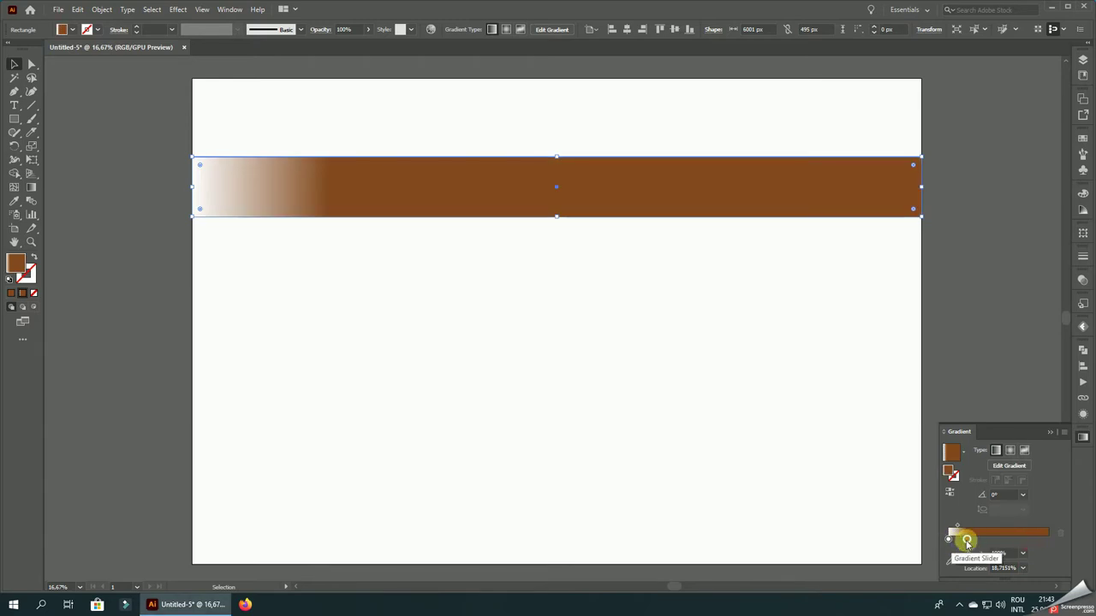
drag(965, 540, 1050, 538)
click(1024, 497)
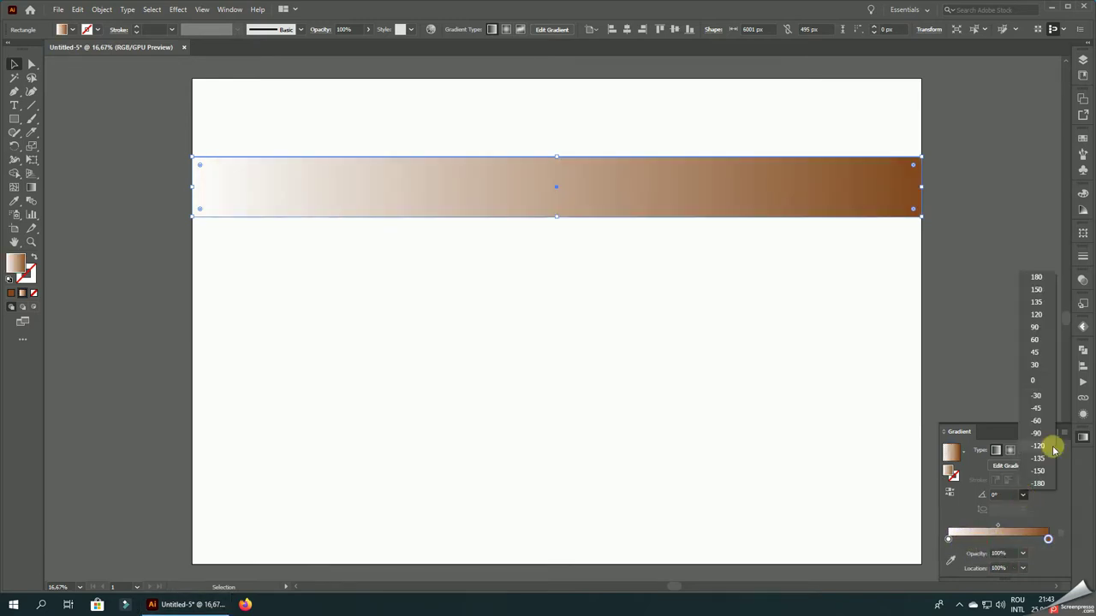
click(1047, 438)
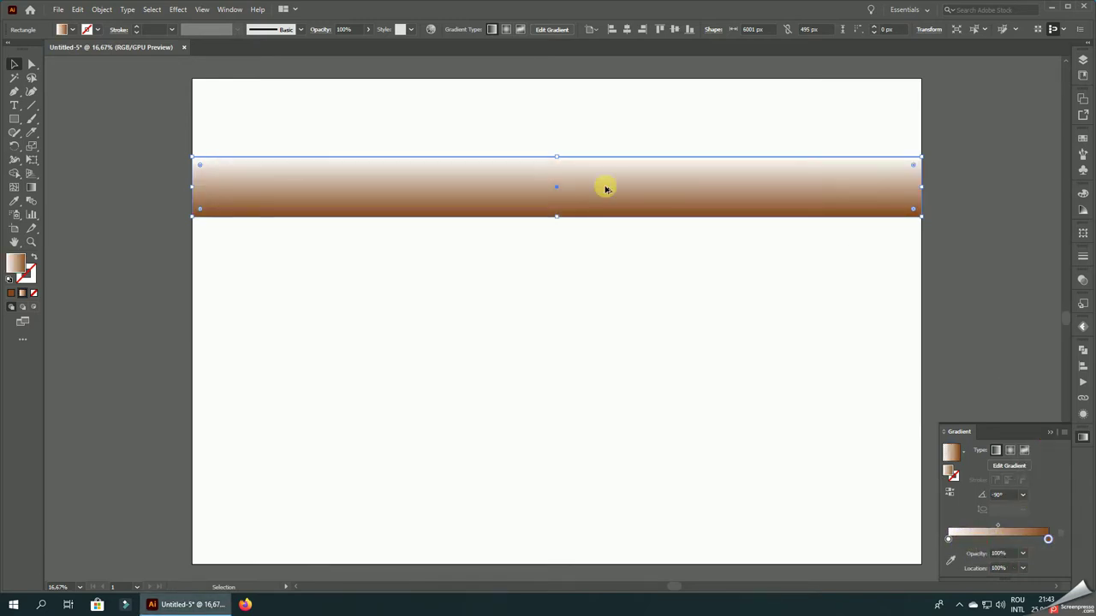
Move the brown gradient stop near the top so only a thin pale fade remains
scroll(606, 189, up, 2)
click(31, 189)
scroll(628, 176, up, 2)
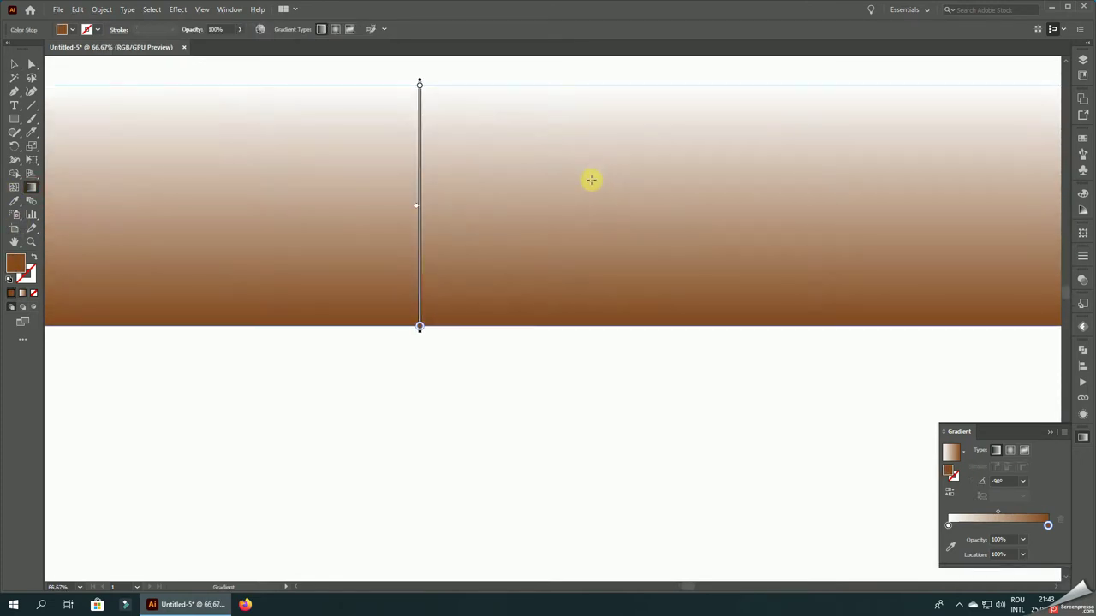
scroll(591, 179, up, 1)
click(455, 401)
drag(455, 400, 455, 173)
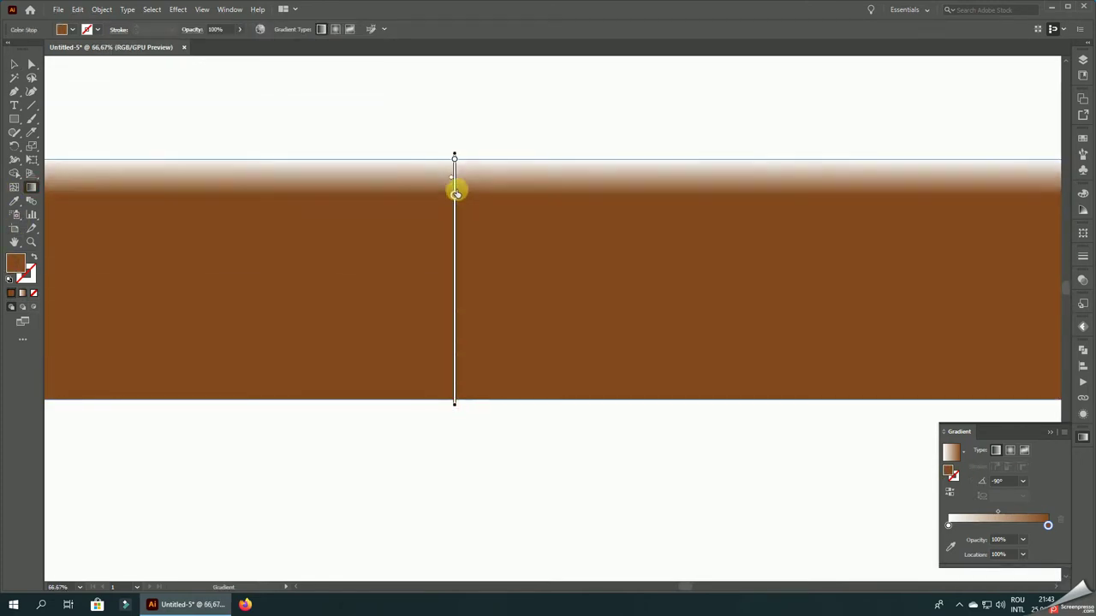
click(456, 381)
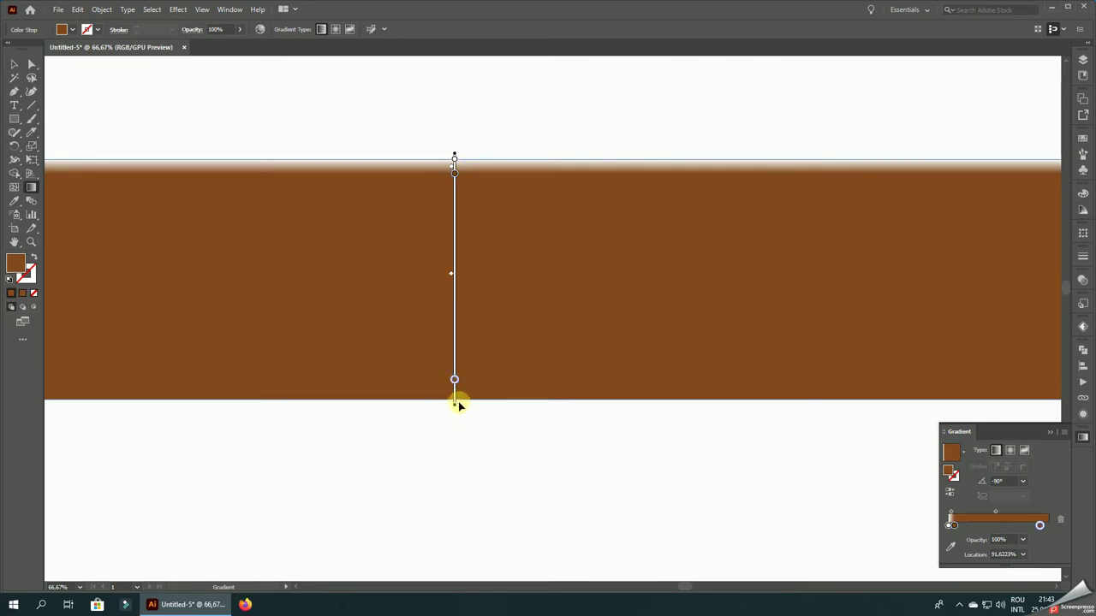
scroll(733, 329, down, 3)
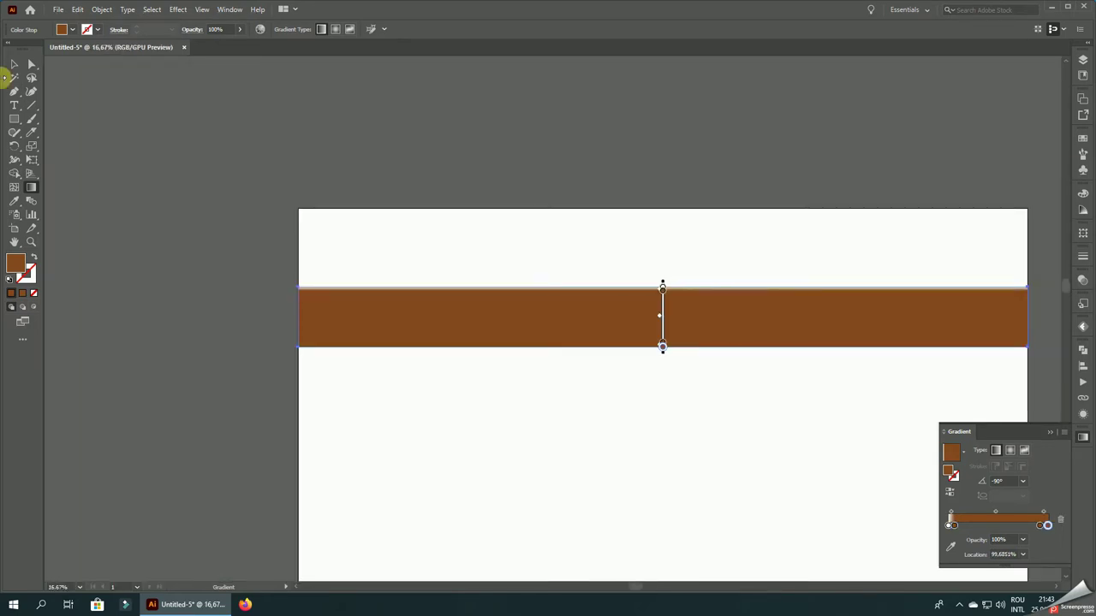
Draw a small square above the plank and Alt-drag a copy beside it
click(17, 132)
drag(472, 187, 525, 240)
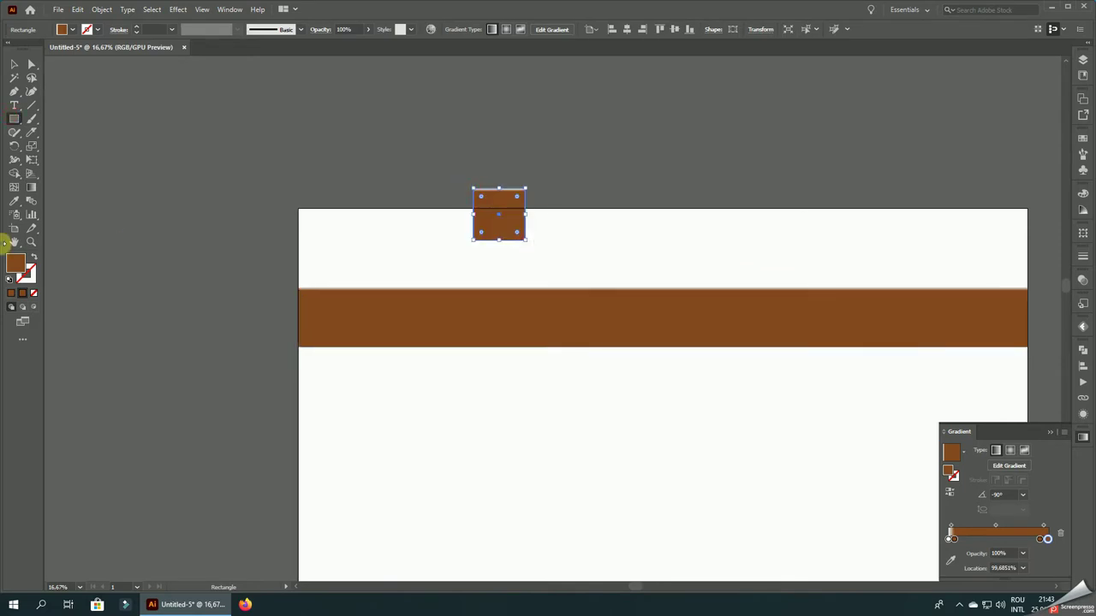
click(12, 293)
double_click(15, 263)
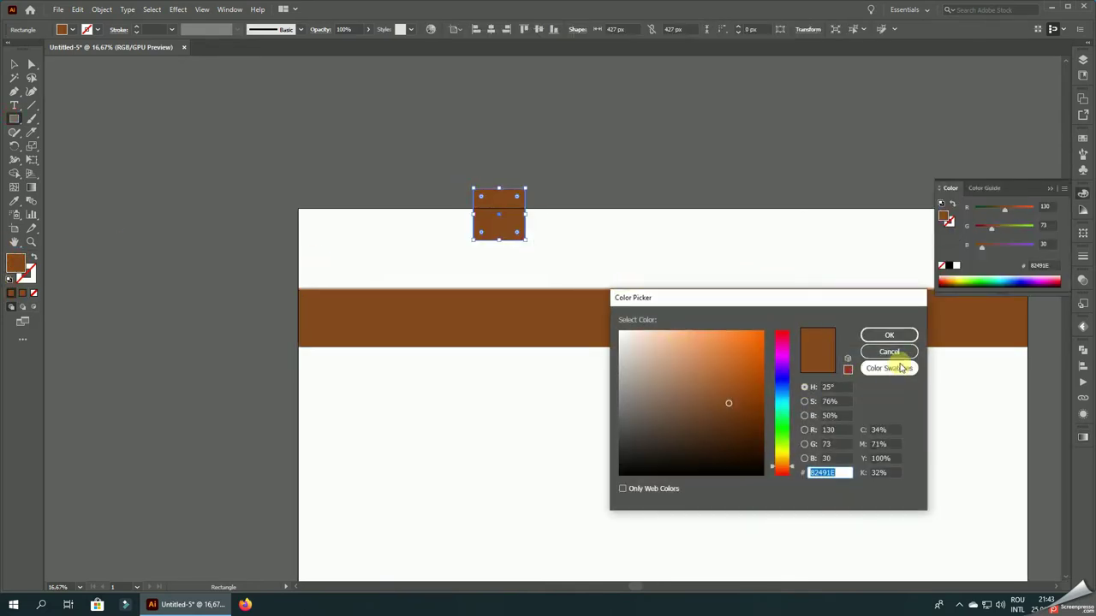
click(890, 351)
click(14, 64)
scroll(659, 240, up, 2)
mouse_move(359, 187)
mouse_down()
mouse_move(321, 244)
mouse_move(476, 244)
mouse_up()
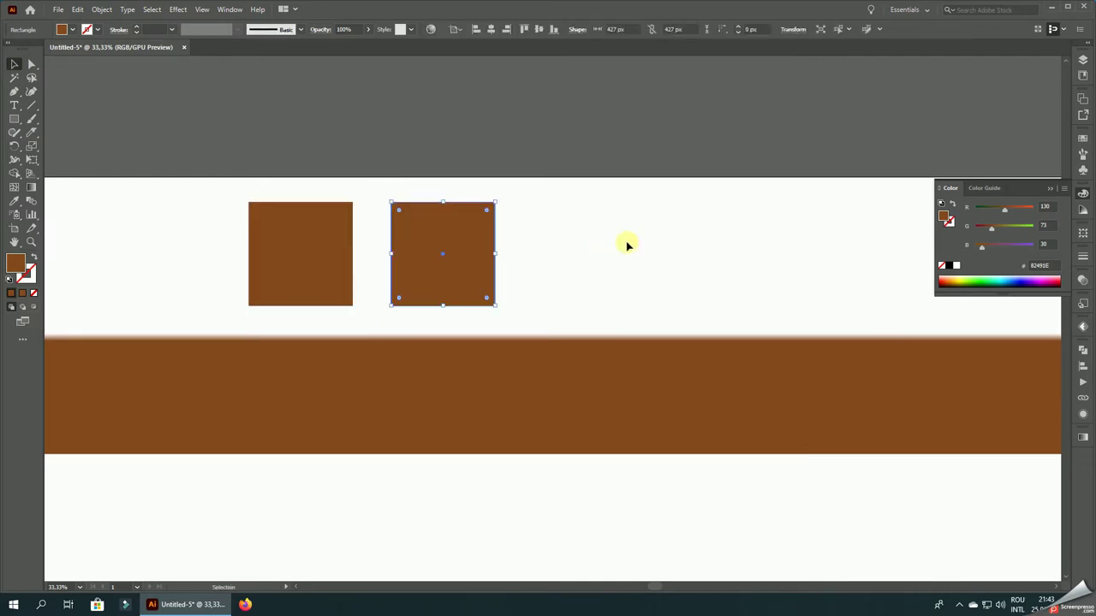
Colour the left square light orange C97943 and the right square dark brown
click(284, 245)
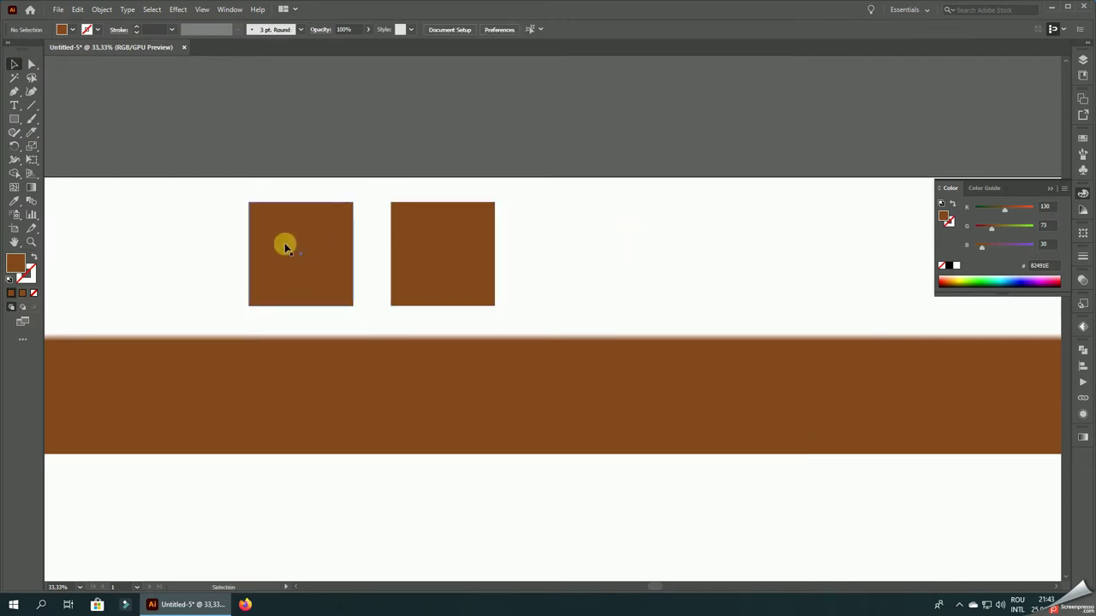
double_click(19, 262)
click(718, 360)
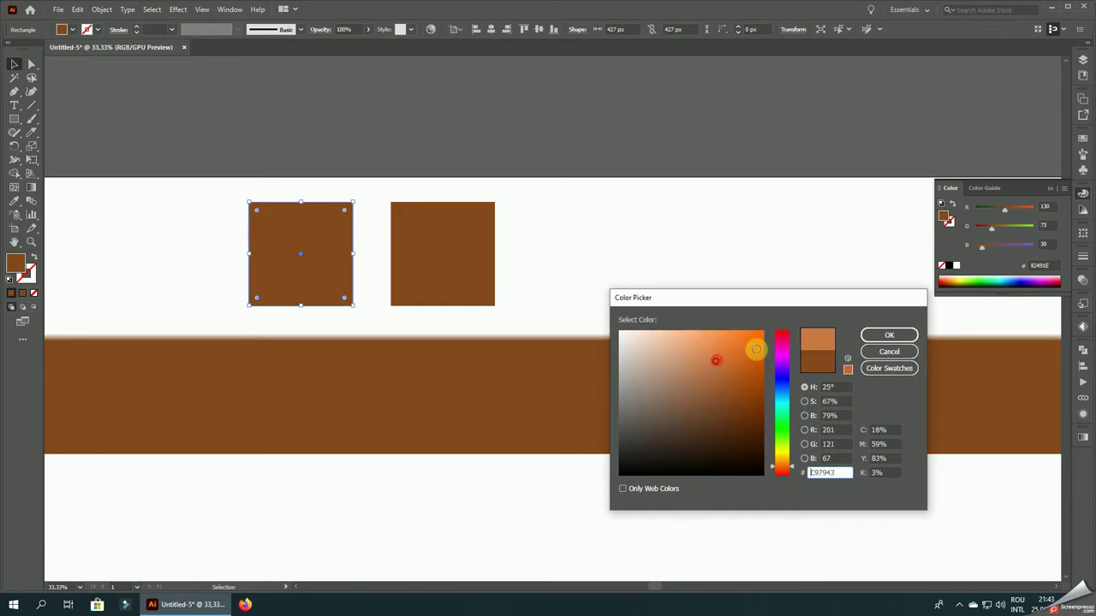
click(888, 336)
click(469, 237)
double_click(12, 260)
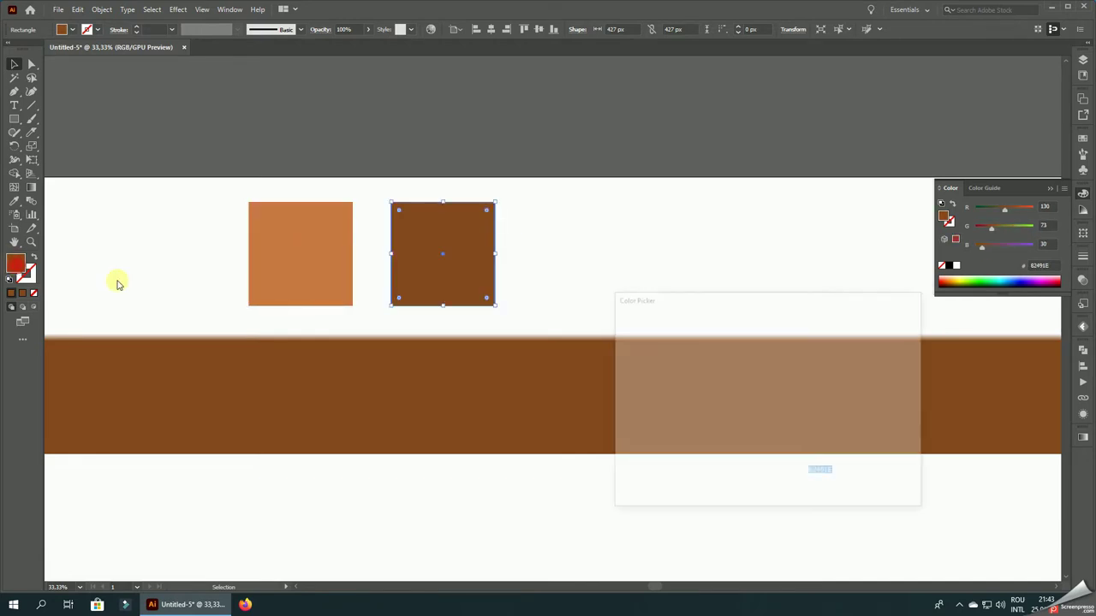
click(738, 426)
click(888, 335)
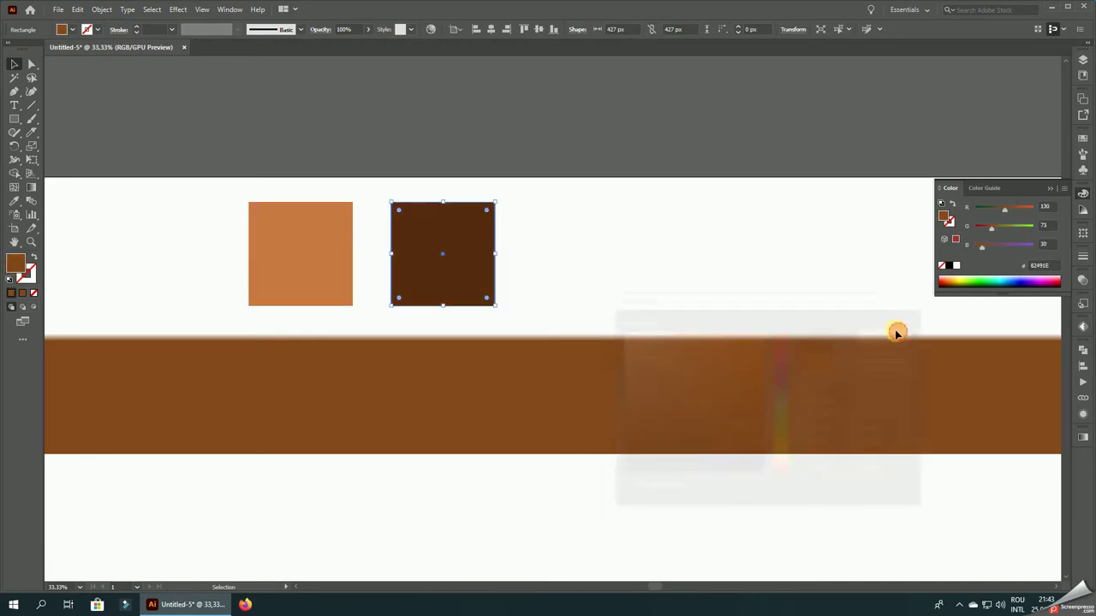
click(640, 238)
key(ctrl+minus)
click(393, 297)
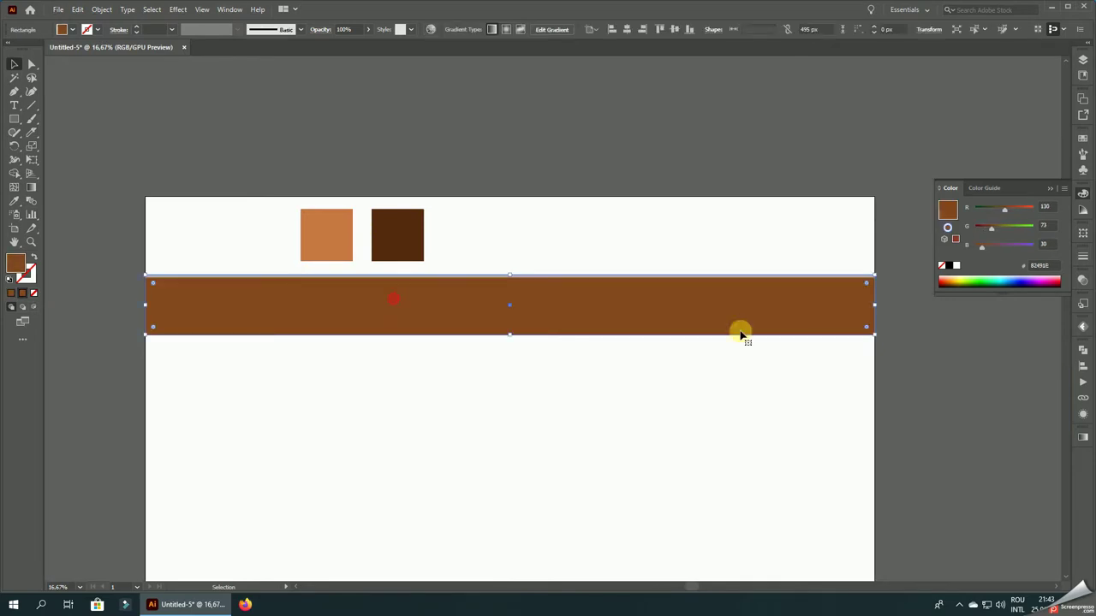
Eyedrop light orange into the top gradient stop and dark brown into the bottom stop
click(1083, 439)
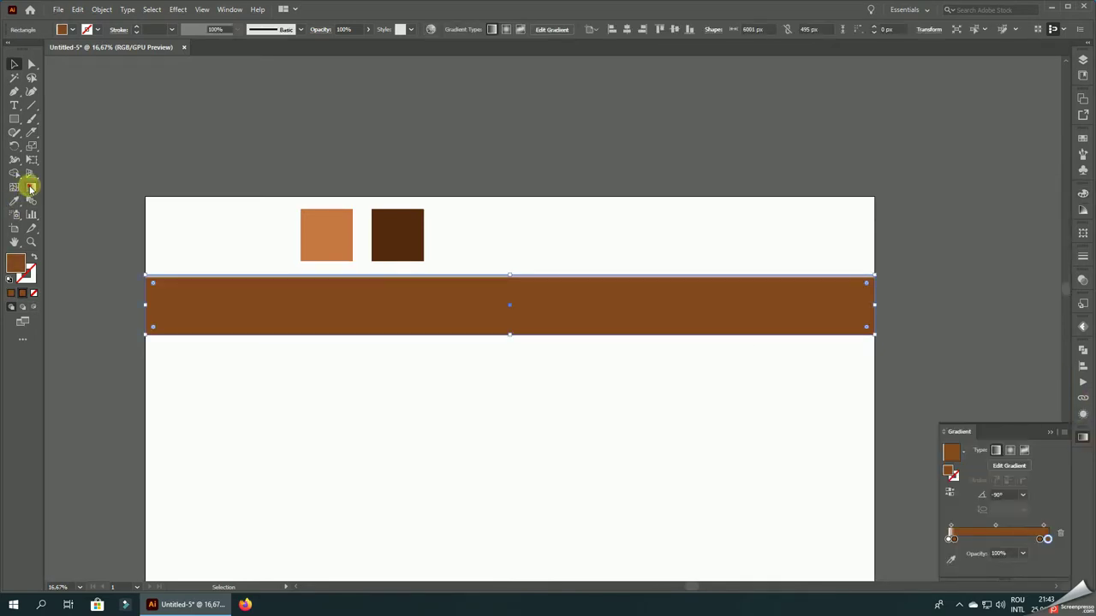
click(32, 187)
scroll(509, 274, up, 2)
click(510, 276)
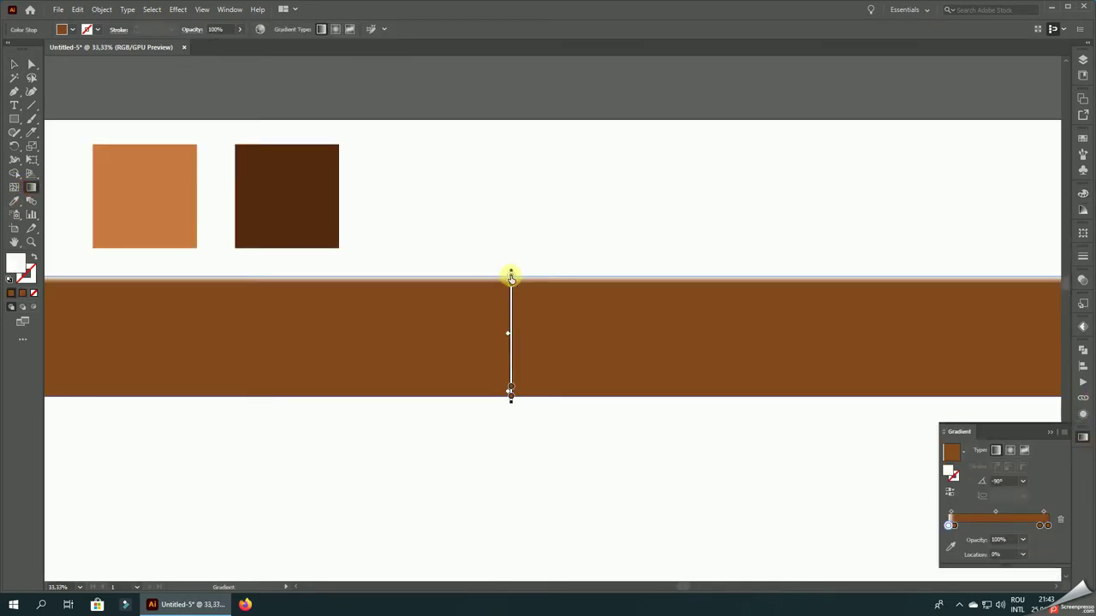
click(13, 201)
click(140, 199)
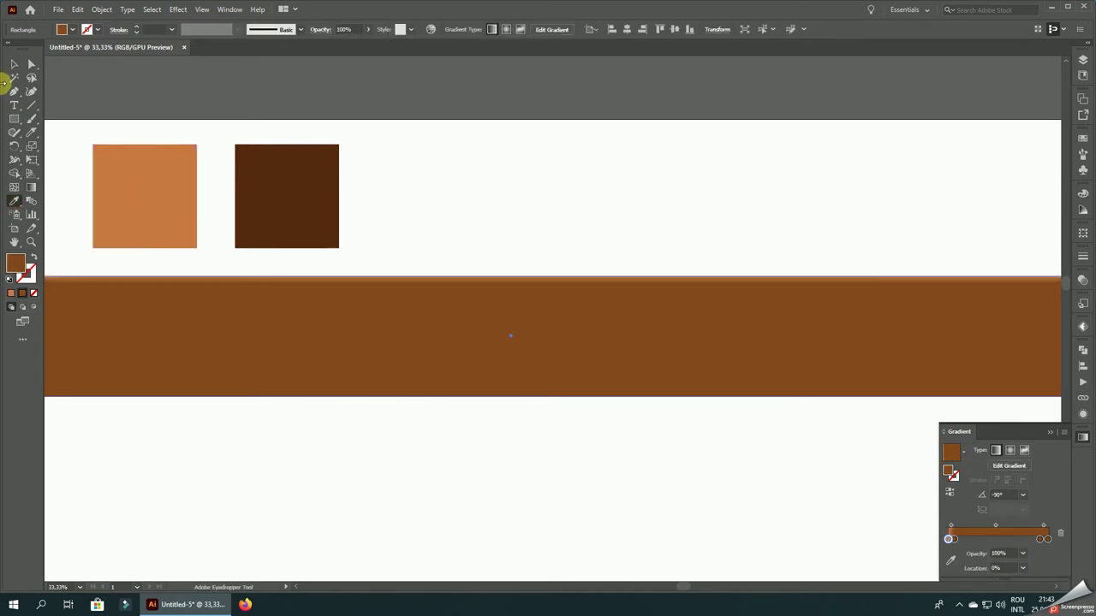
click(31, 188)
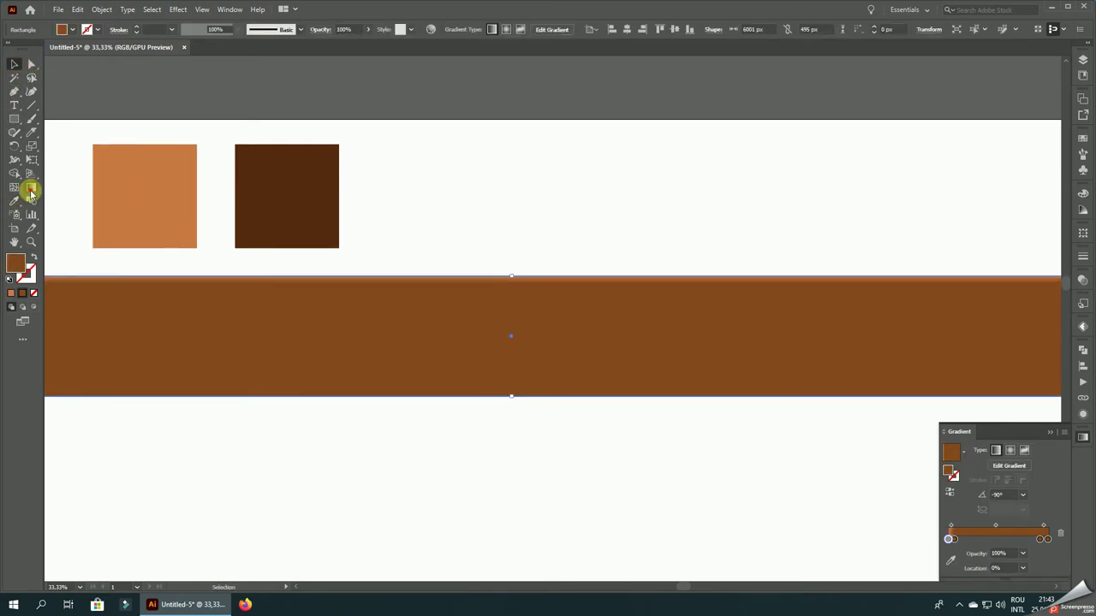
click(510, 394)
click(14, 200)
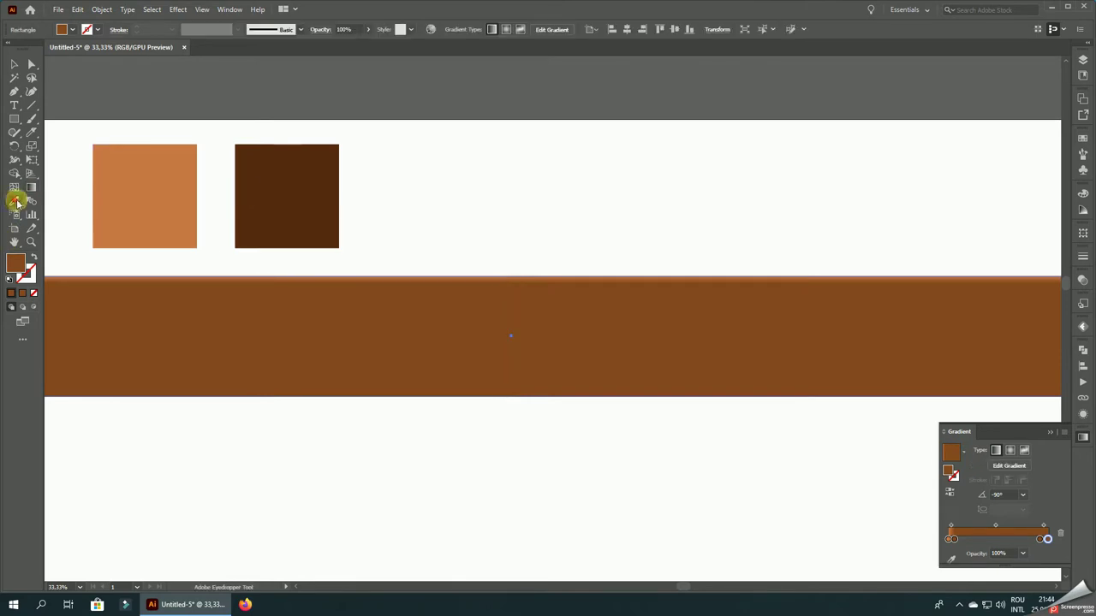
click(280, 176)
Alt-drag a copy of the plank directly below it
click(16, 63)
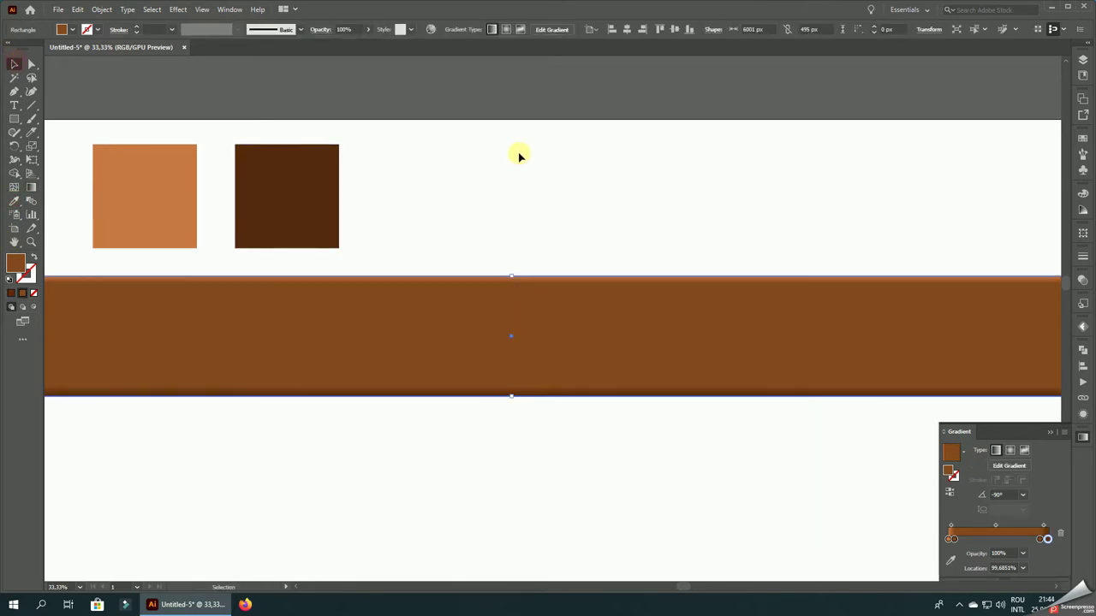
click(518, 154)
scroll(733, 209, down, 1)
scroll(550, 272, up, 1)
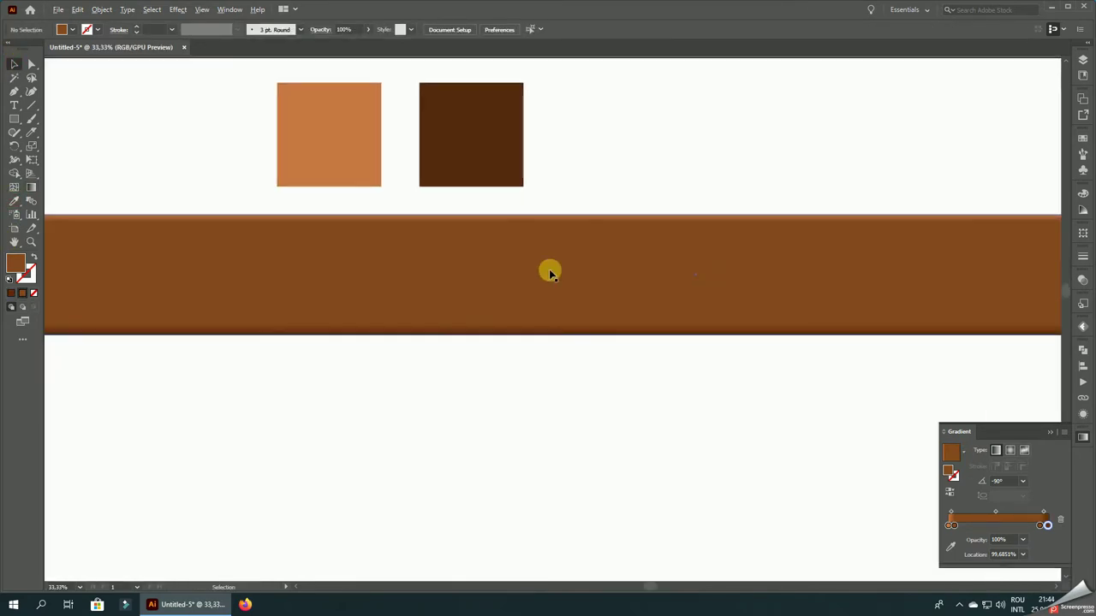
drag(599, 248, 610, 343)
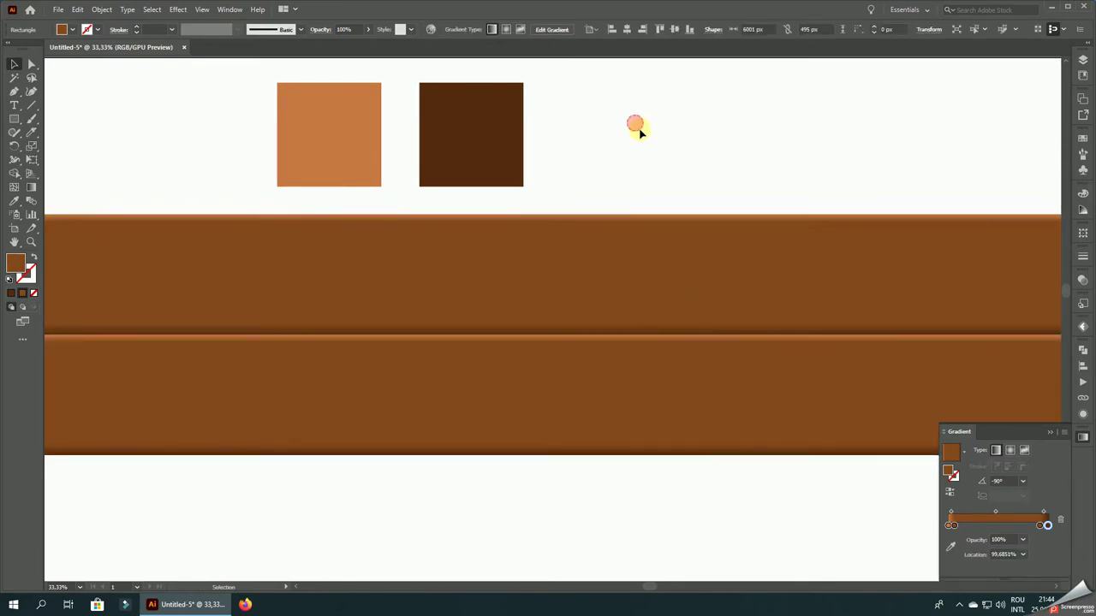
Undo the lower copy and centre the plank vertically on the artboard
scroll(734, 130, down, 1)
scroll(432, 407, down, 1)
key(ctrl+z)
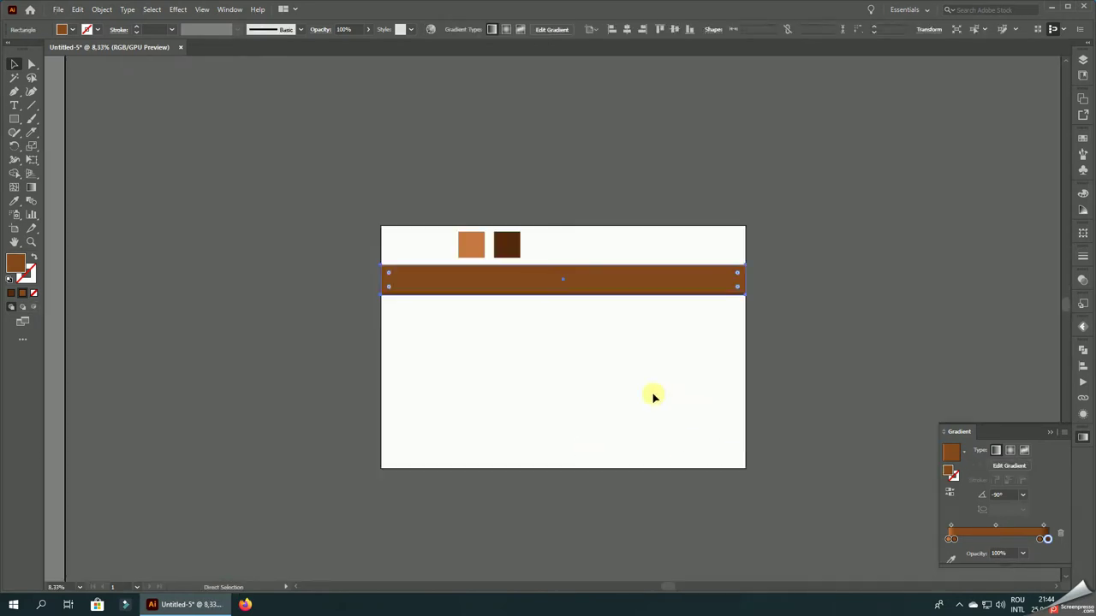
scroll(597, 307, up, 1)
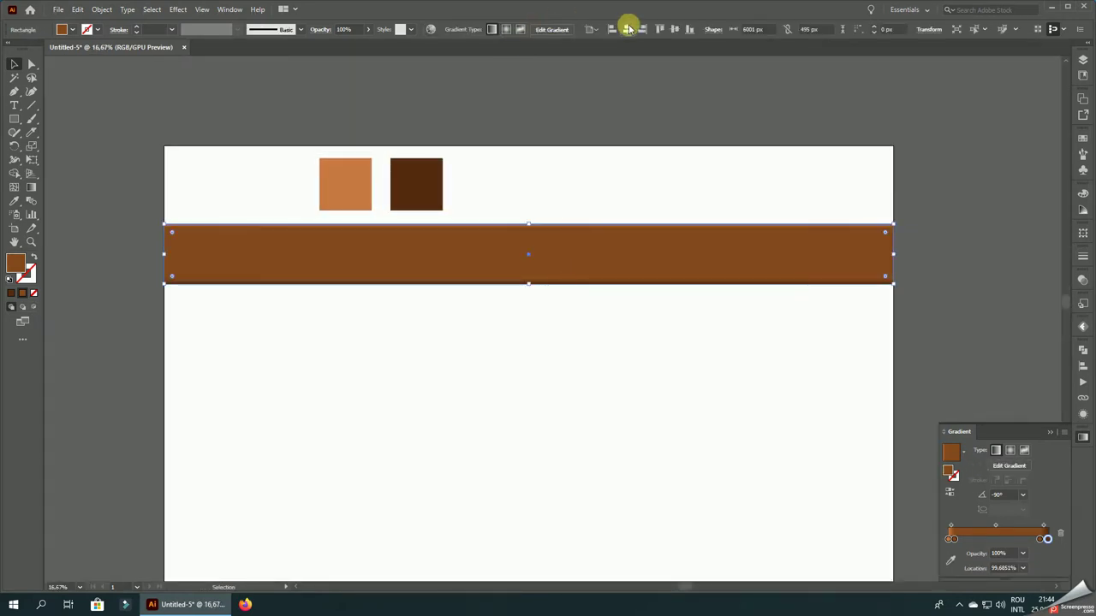
click(672, 30)
click(688, 181)
Alt-drag plank copies above and below, leaving white gaps between the three
drag(594, 374, 602, 283)
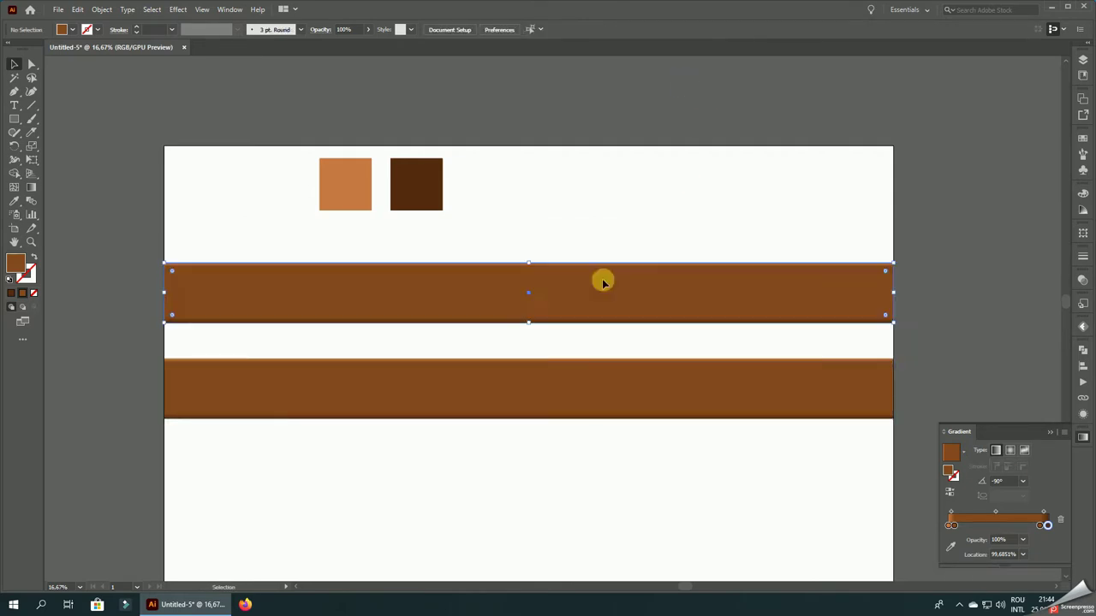
click(726, 183)
scroll(662, 137, down, 2)
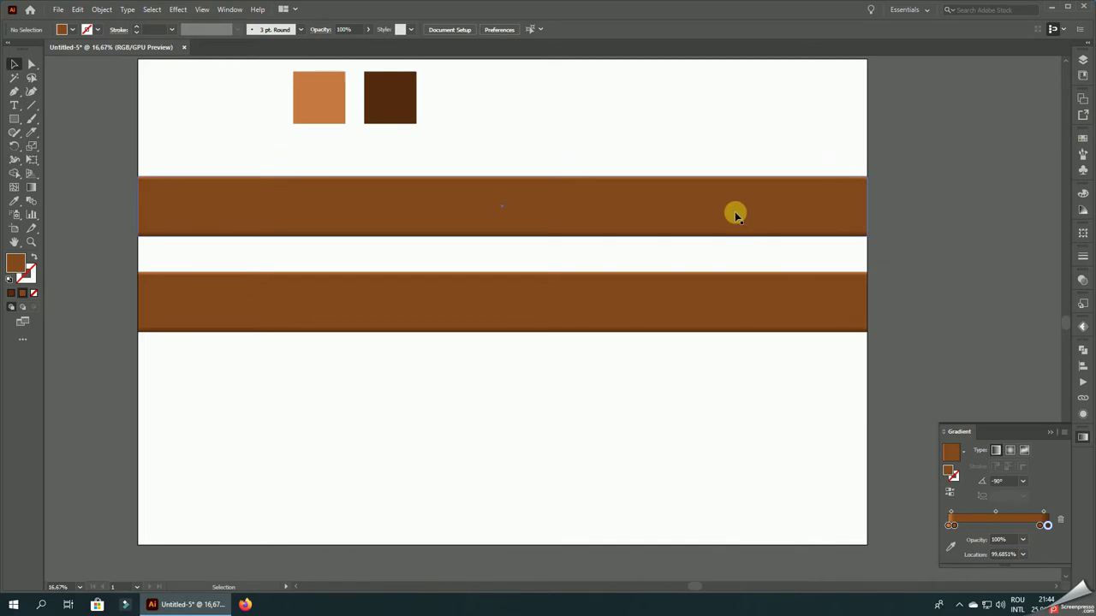
drag(734, 216, 738, 419)
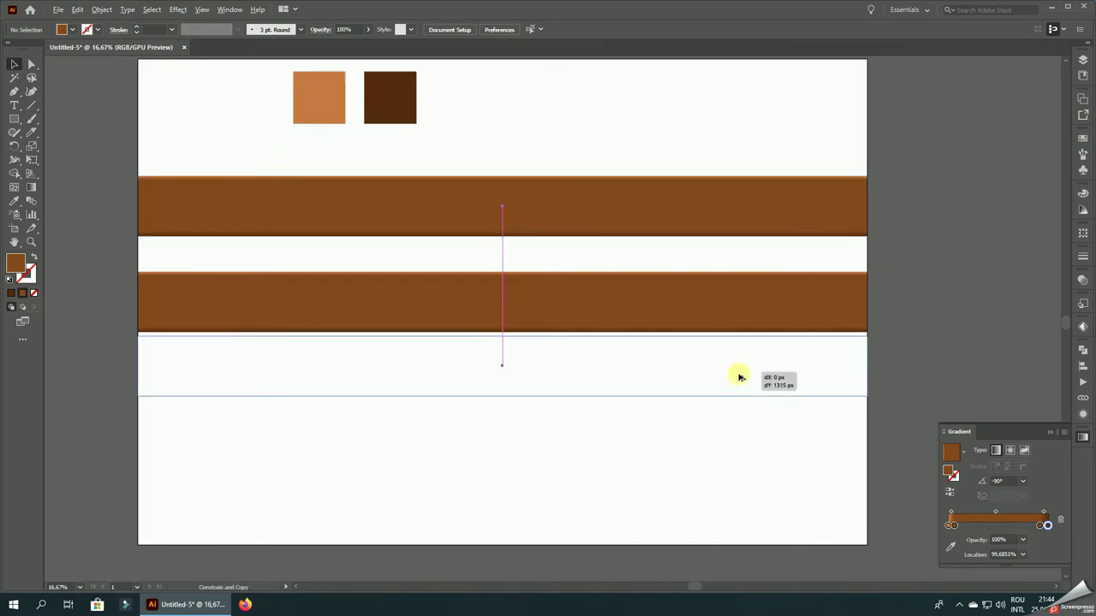
click(998, 295)
click(1083, 155)
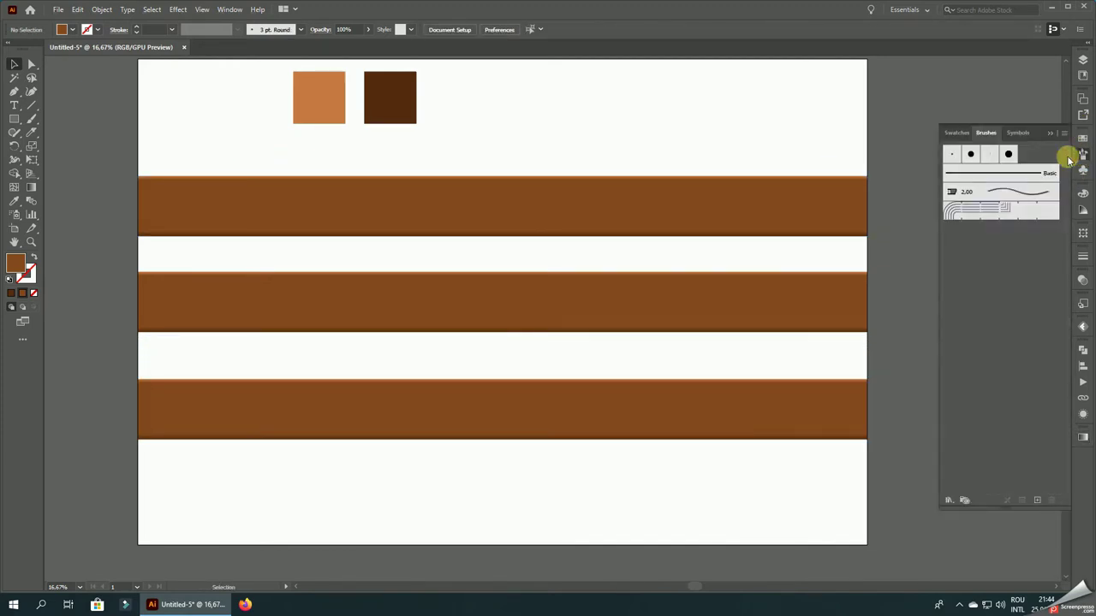
Add the charcoal brush from the Artistic_ChalkCharcoalPencil library to the Brushes panel
click(949, 501)
mouse_move(974, 382)
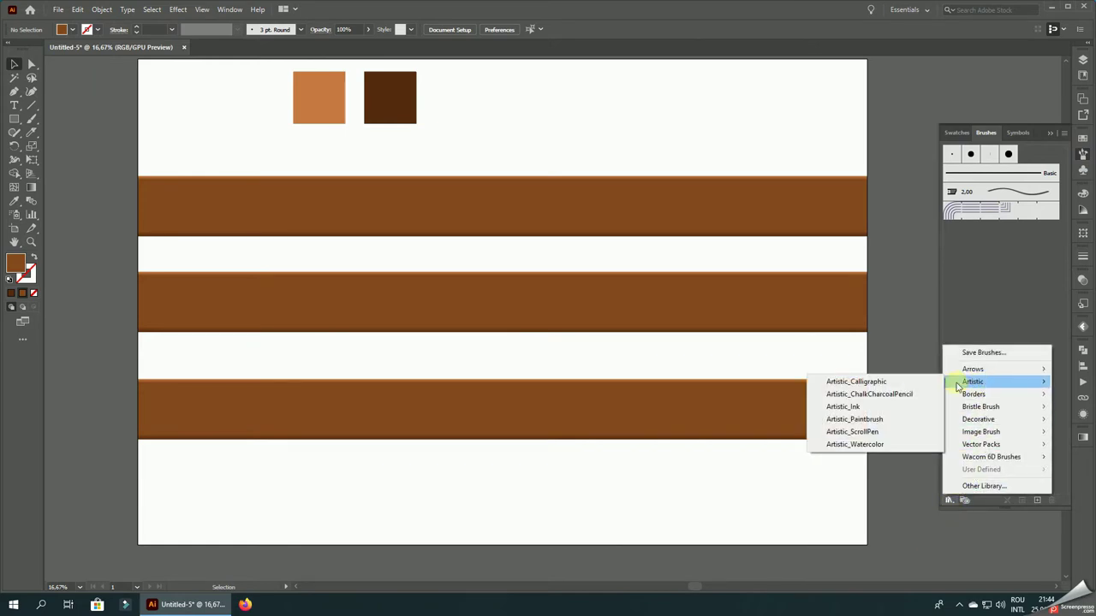
click(887, 396)
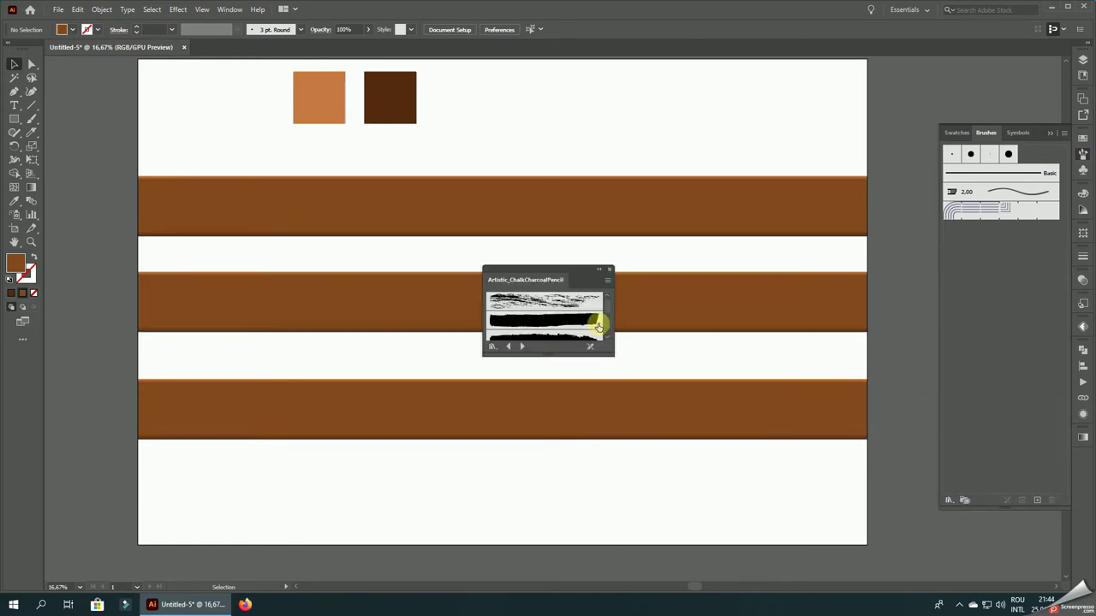
click(544, 304)
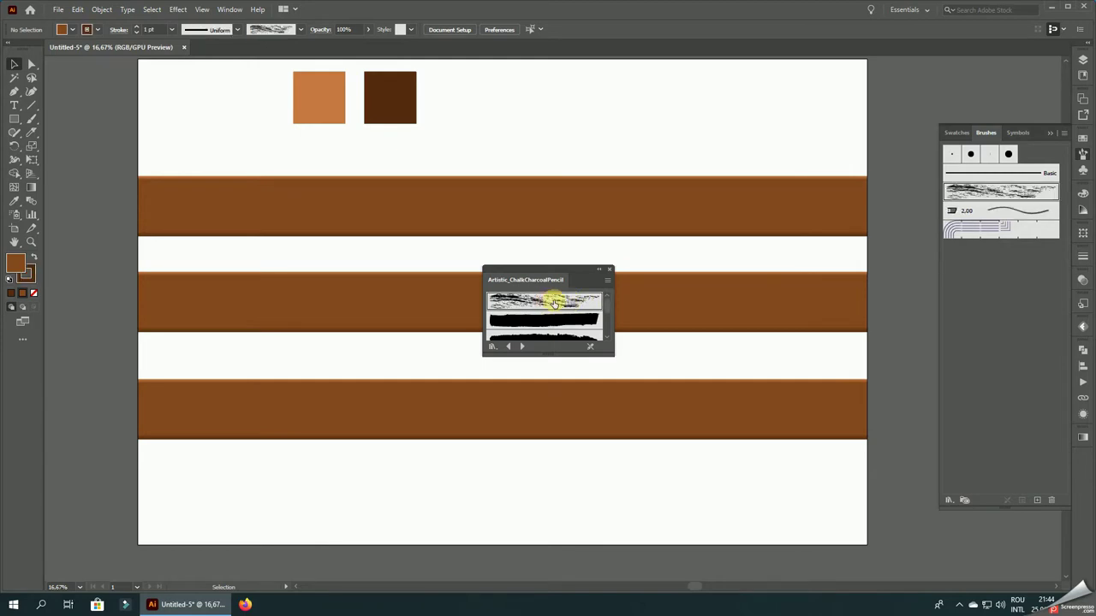
click(607, 272)
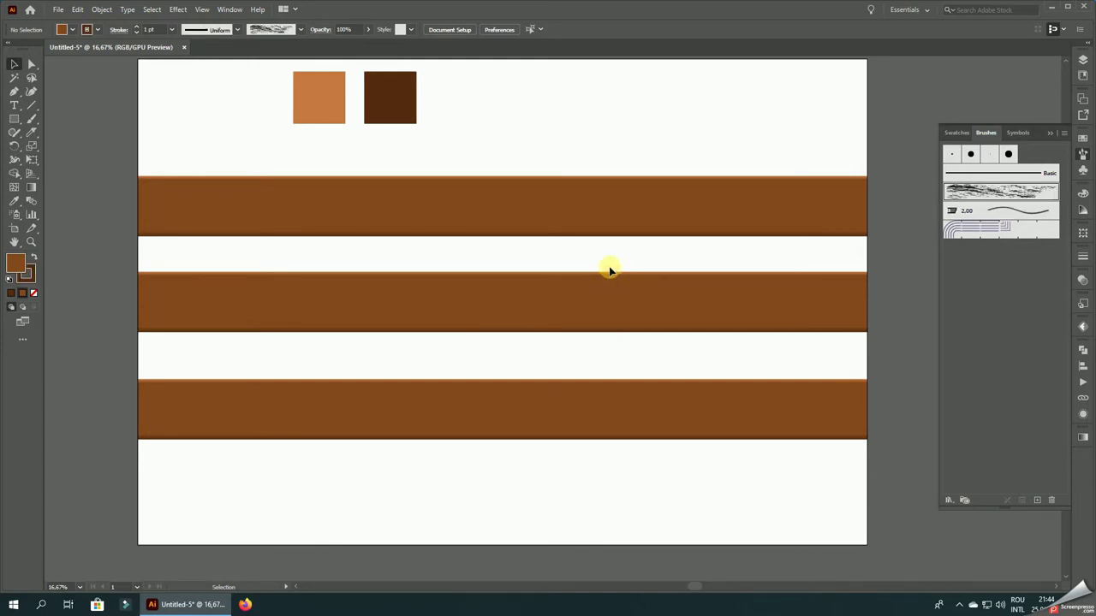
Paint a charcoal brush stroke along the top plank's upper edge
click(31, 121)
key(ctrl+minus)
key(ctrl+minus)
key(ctrl+equal)
drag(454, 209, 392, 186)
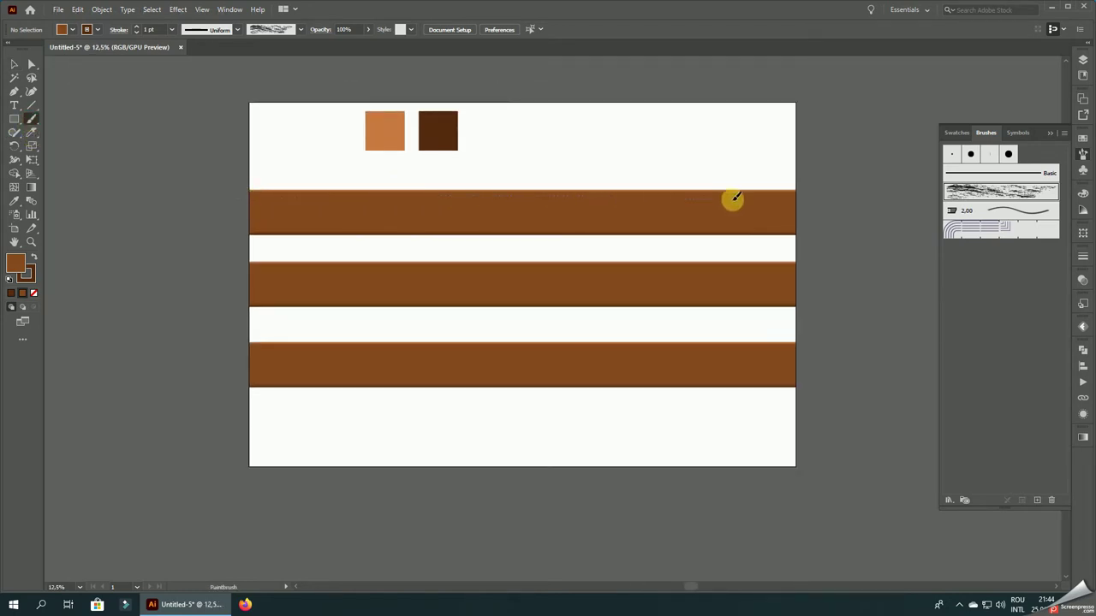
drag(734, 198, 835, 196)
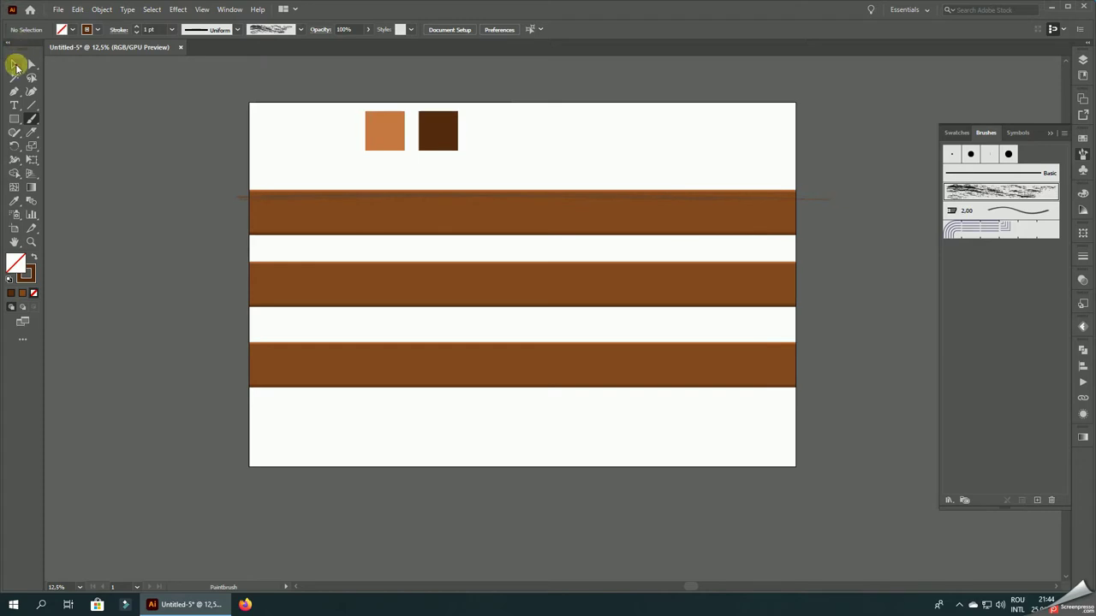
Set the charcoal stroke weight to 5 pt
click(15, 65)
click(313, 193)
click(171, 29)
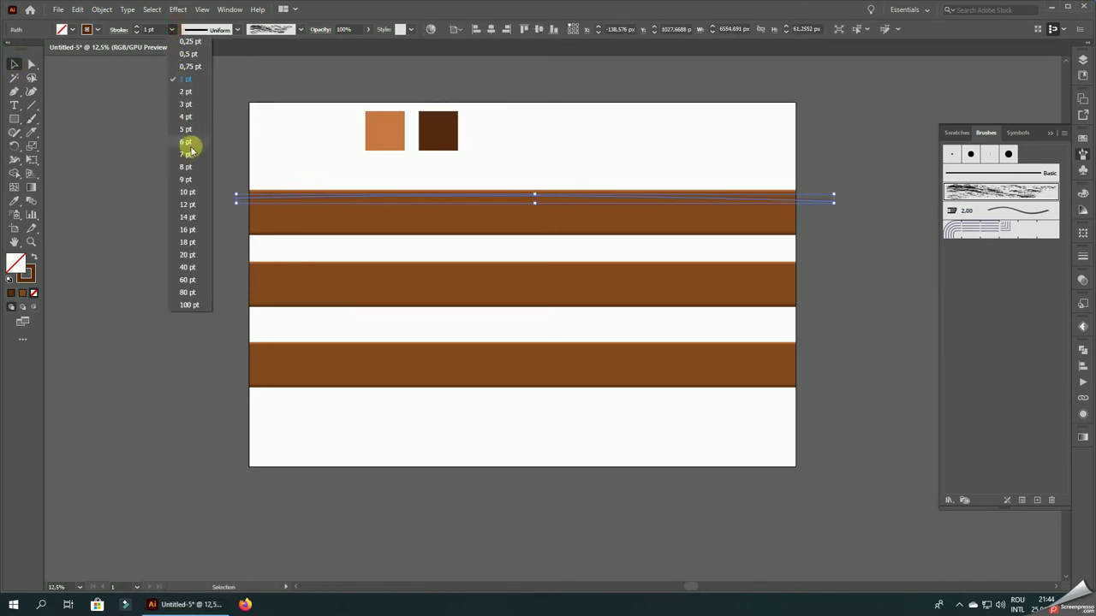
click(186, 129)
click(579, 130)
scroll(562, 157, up, 1)
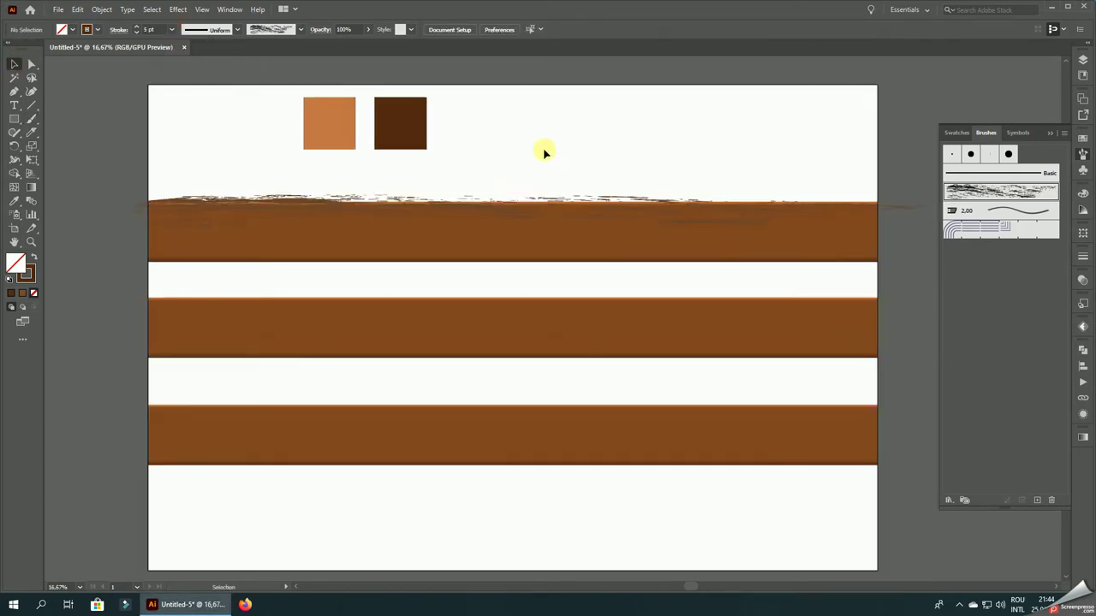
click(343, 217)
Change the charcoal brush stroke's colour to black
click(321, 214)
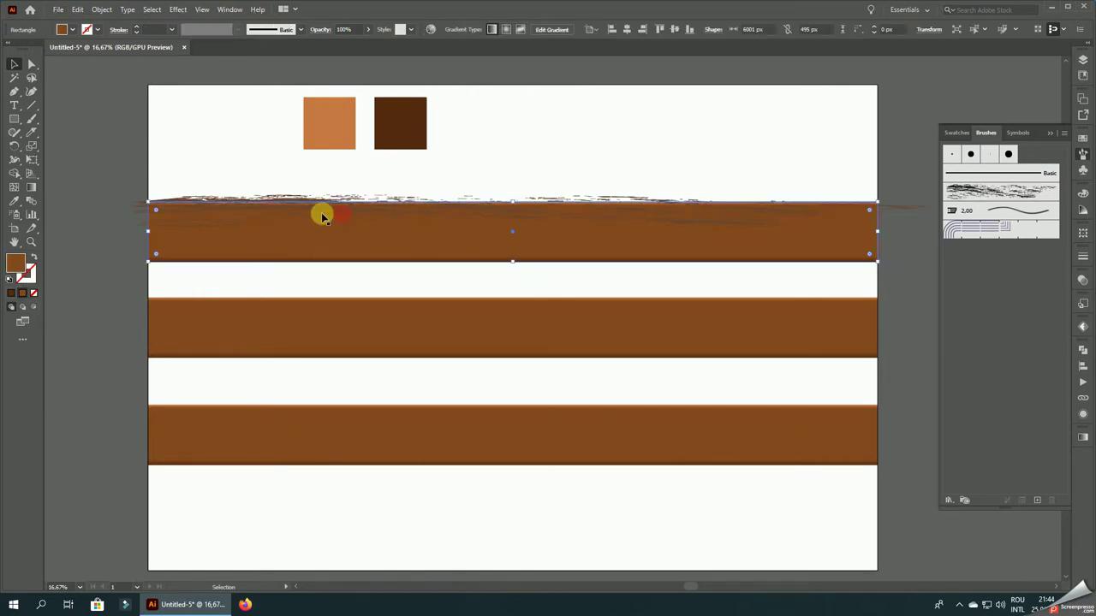
click(240, 206)
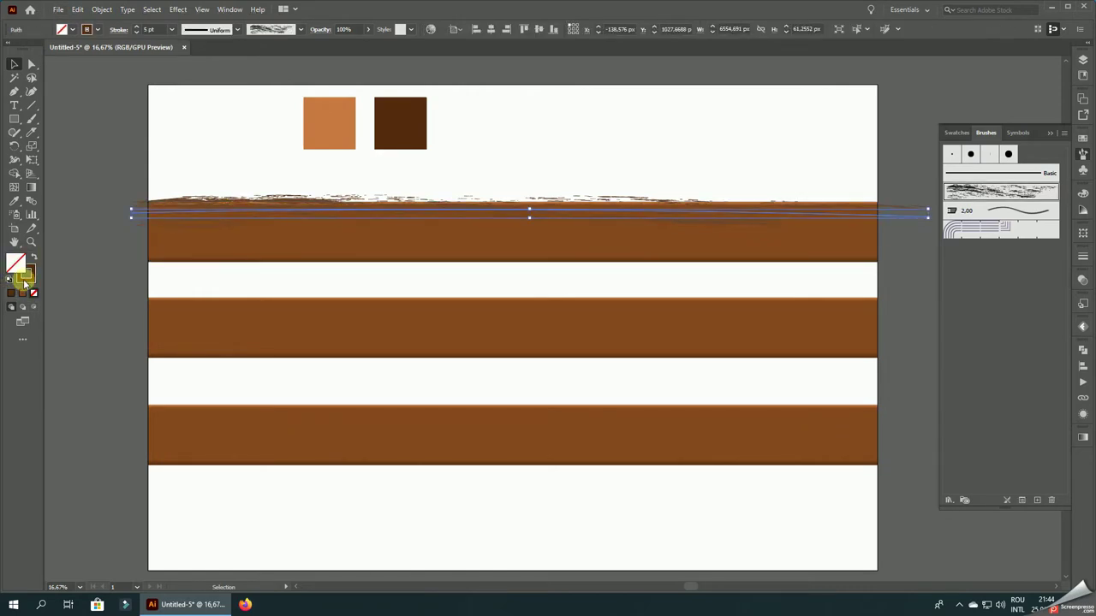
double_click(26, 276)
drag(643, 387, 622, 472)
click(890, 336)
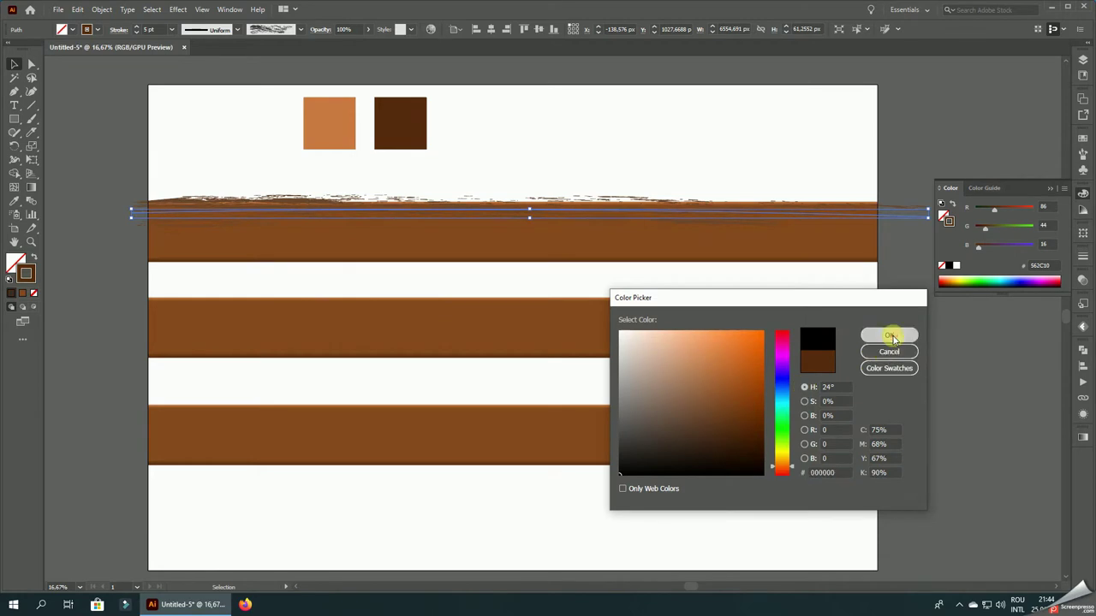
click(685, 118)
Paint several black charcoal grain strokes across the top plank's middle and lower edge
drag(638, 126, 586, 124)
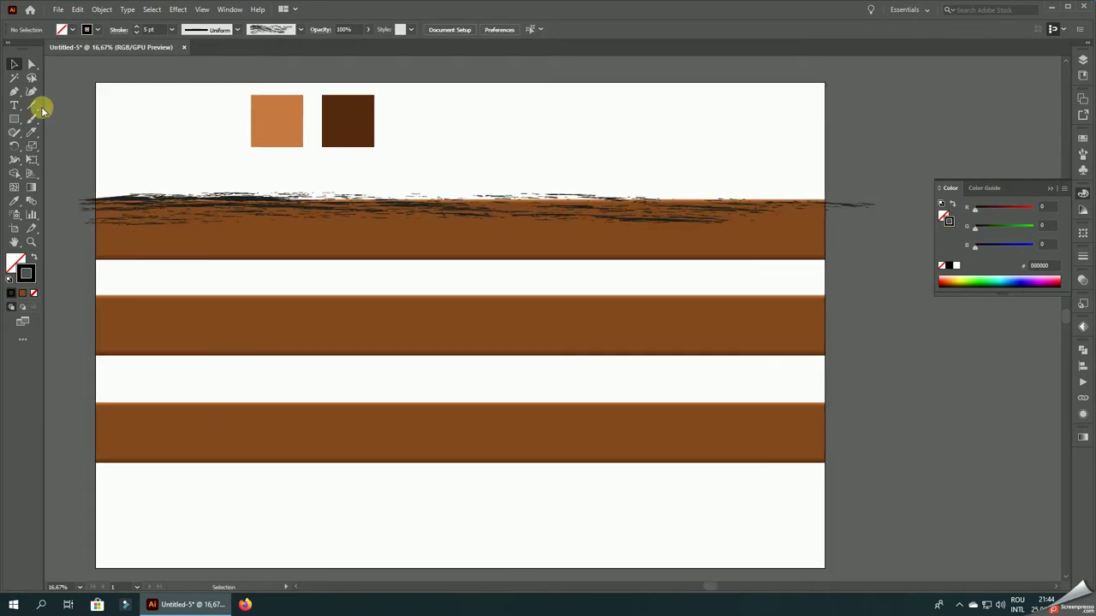
click(32, 120)
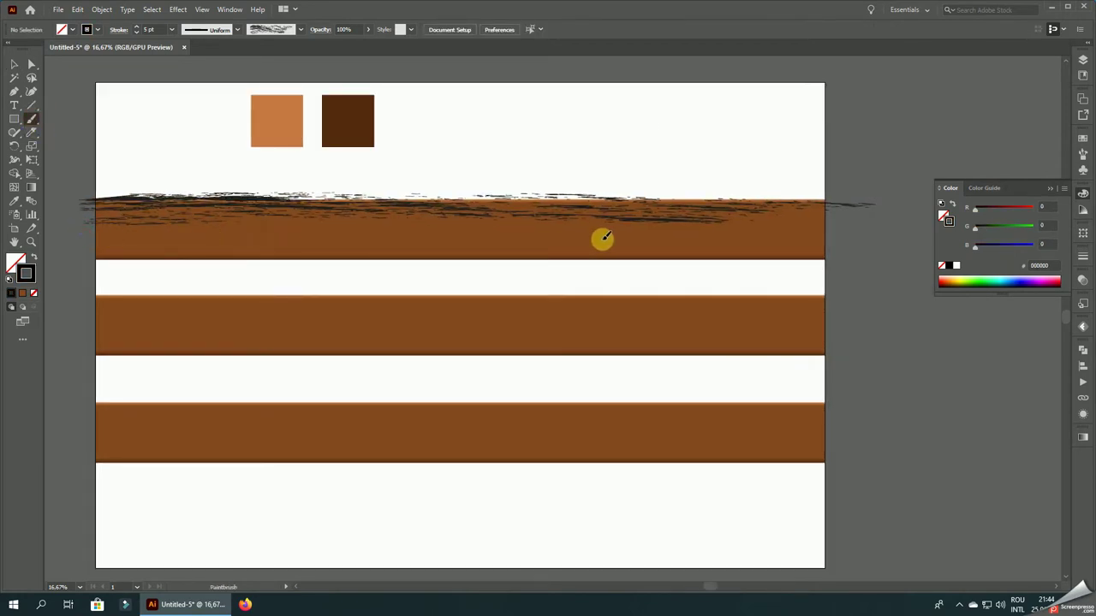
drag(81, 227, 890, 227)
key(ctrl+z)
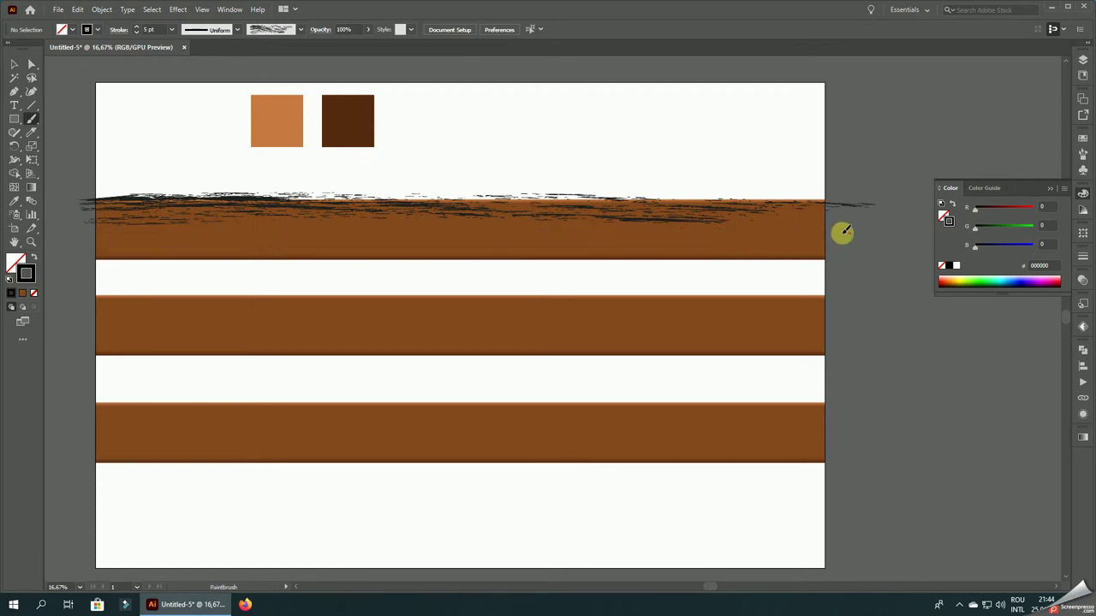
drag(42, 243, 847, 235)
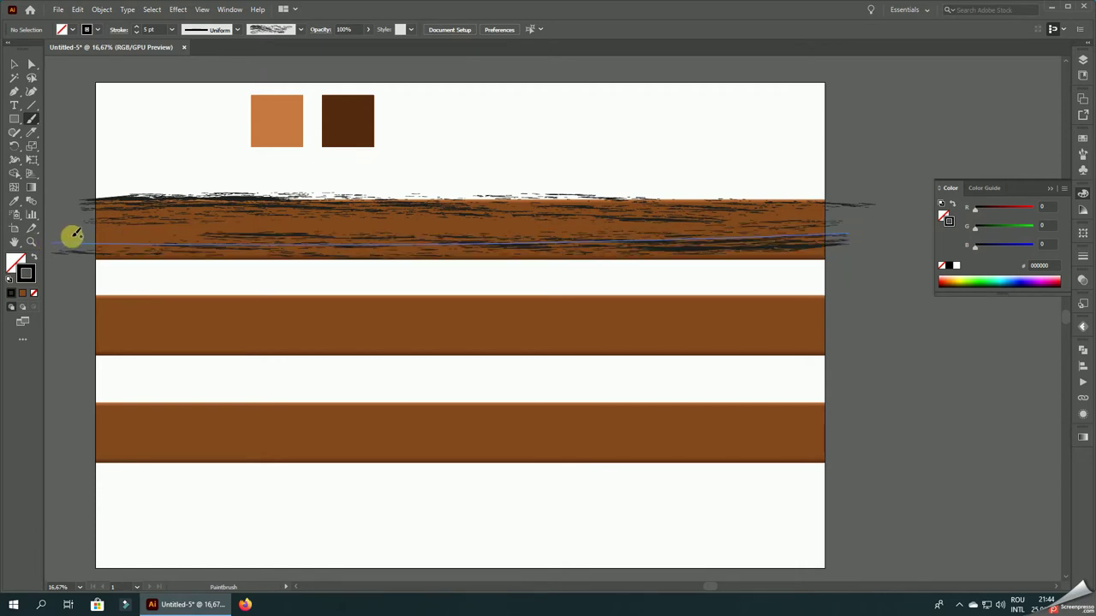
drag(327, 233, 922, 218)
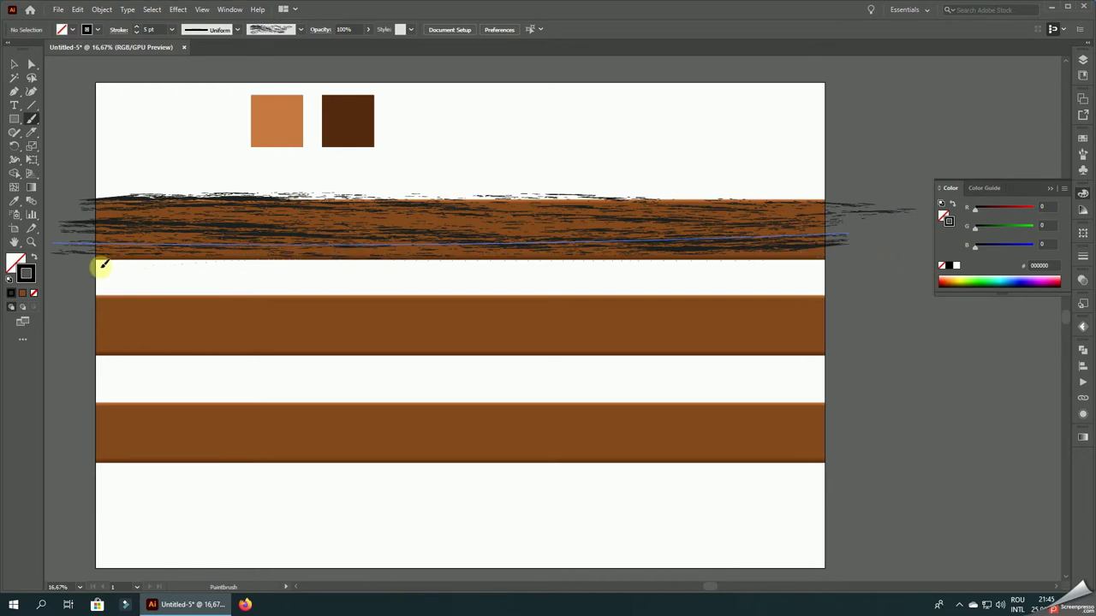
drag(102, 265, 146, 268)
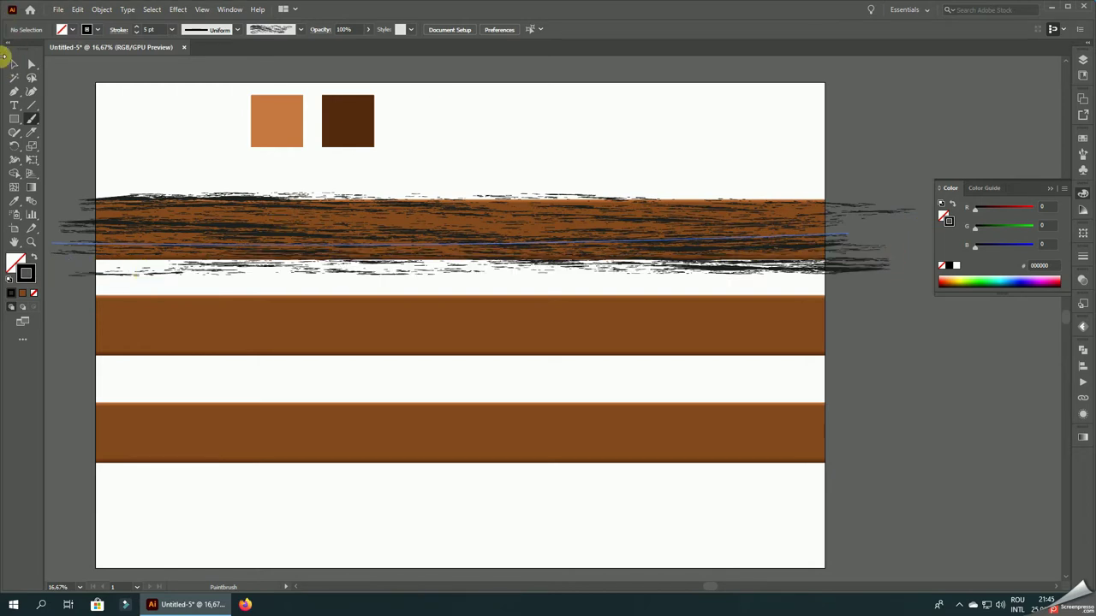
click(11, 66)
Marquee-select the black grain brush strokes over the top plank
click(127, 201)
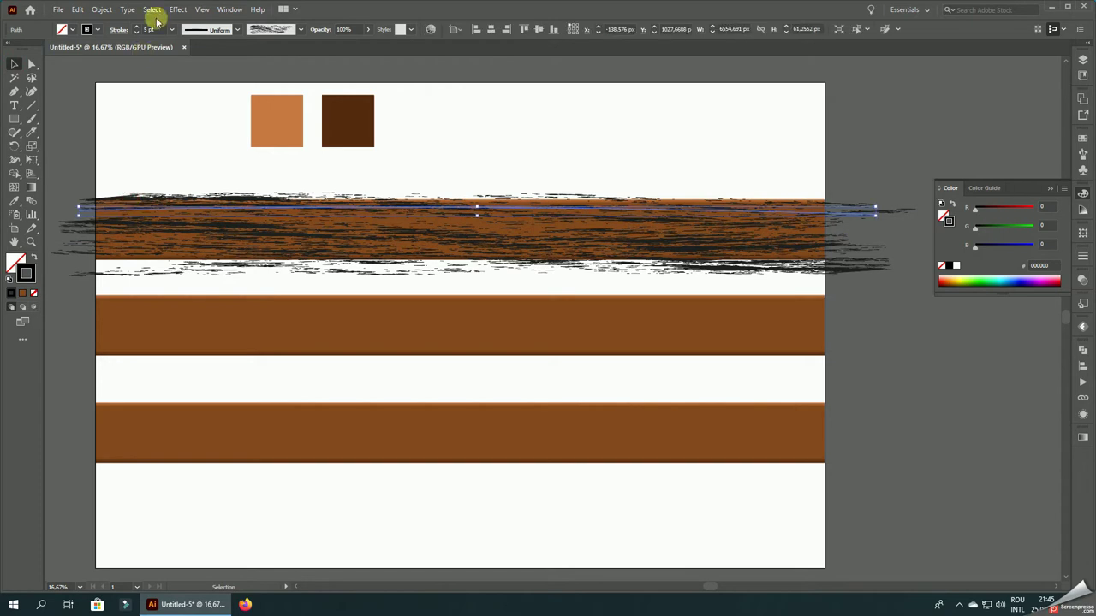
key(Return)
click(112, 221)
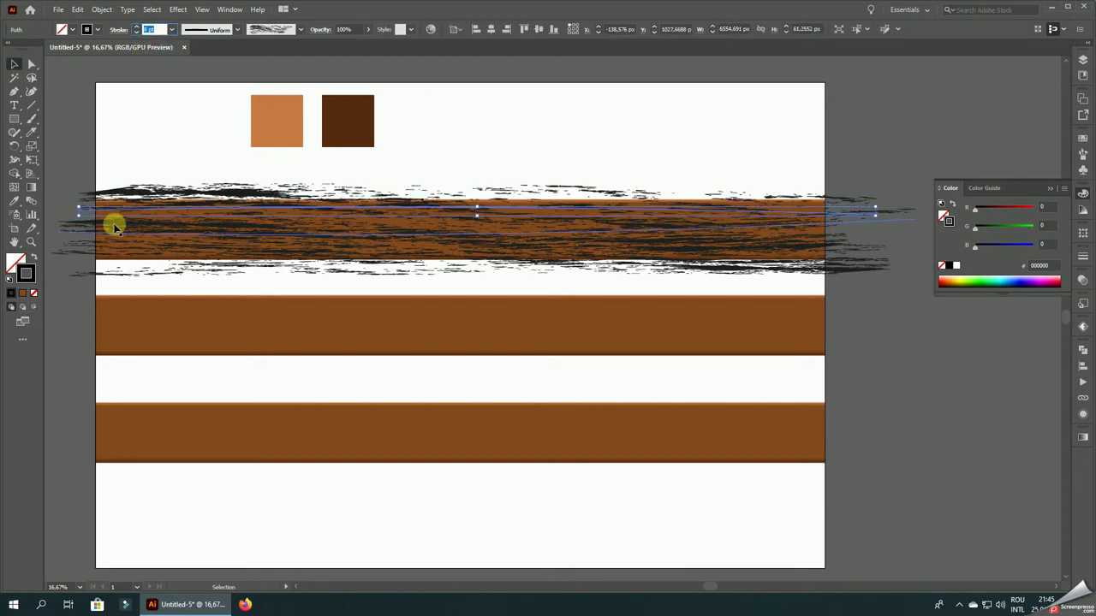
click(160, 129)
scroll(653, 284, down, 2)
scroll(459, 262, up, 2)
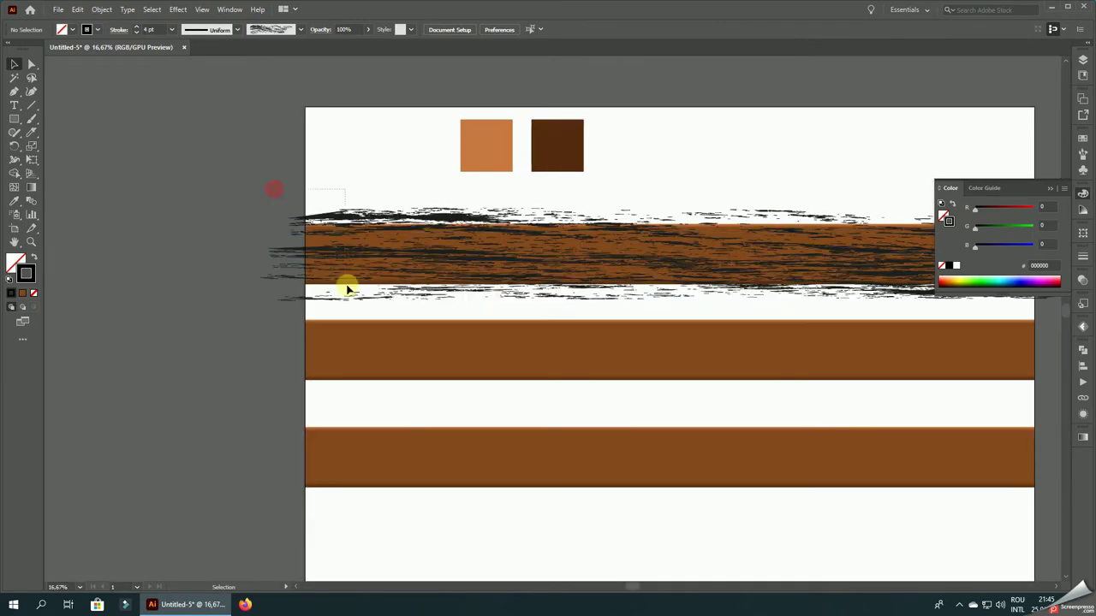
drag(276, 191, 342, 285)
scroll(313, 240, up, 2)
click(310, 246)
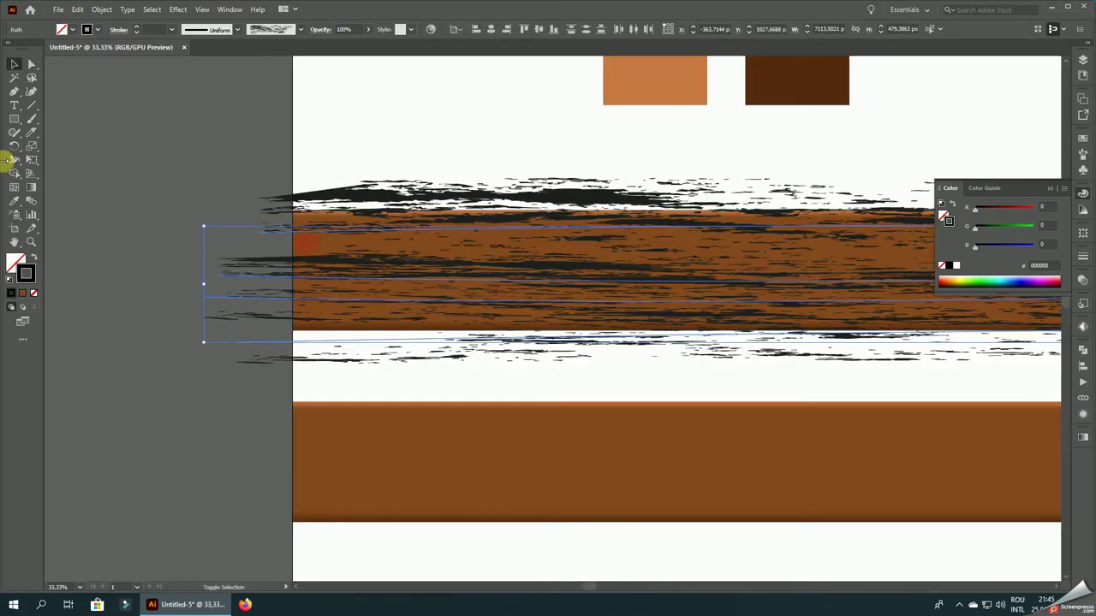
Expand the strokes' appearance via Object > Expand Appearance and group the resulting shapes
click(102, 9)
click(137, 156)
scroll(274, 163, down, 1)
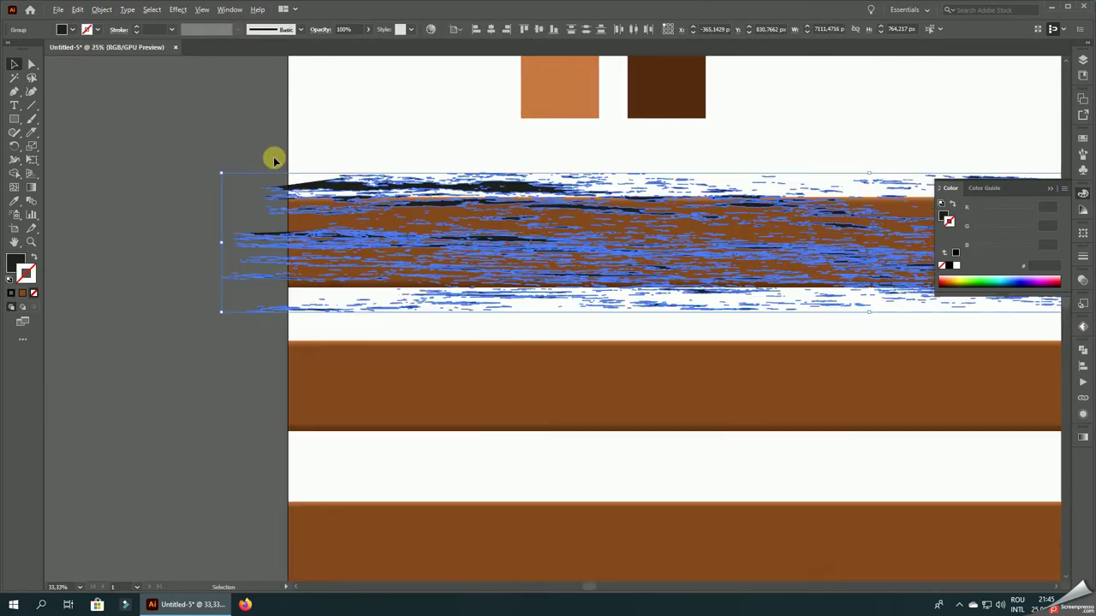
right_click(321, 163)
click(376, 248)
click(386, 130)
scroll(335, 169, down, 3)
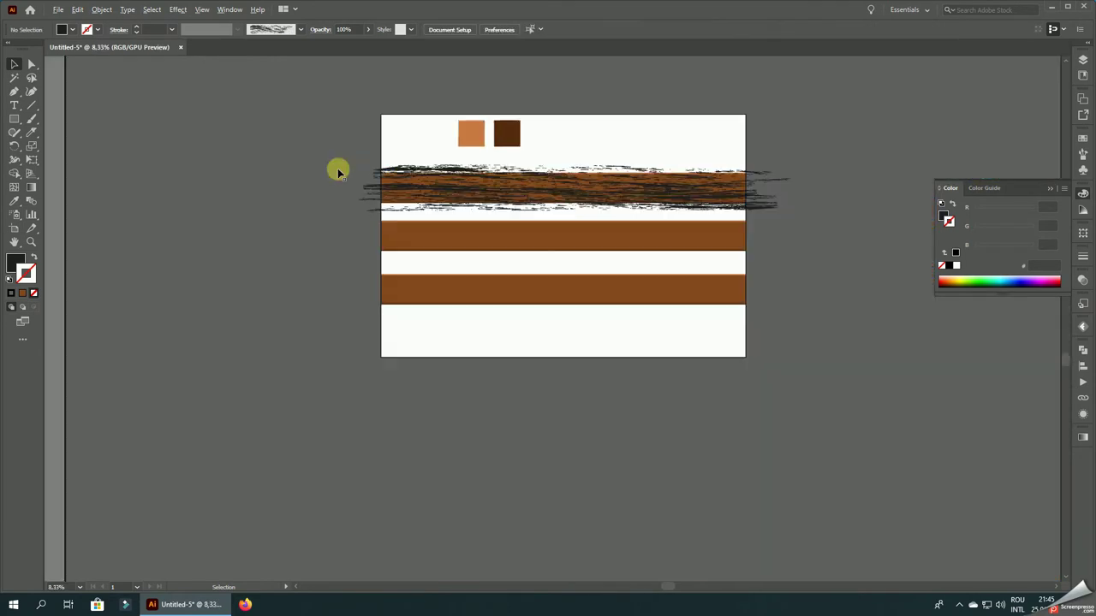
scroll(334, 168, up, 2)
Set the top plank's grain group to 10% opacity
click(425, 191)
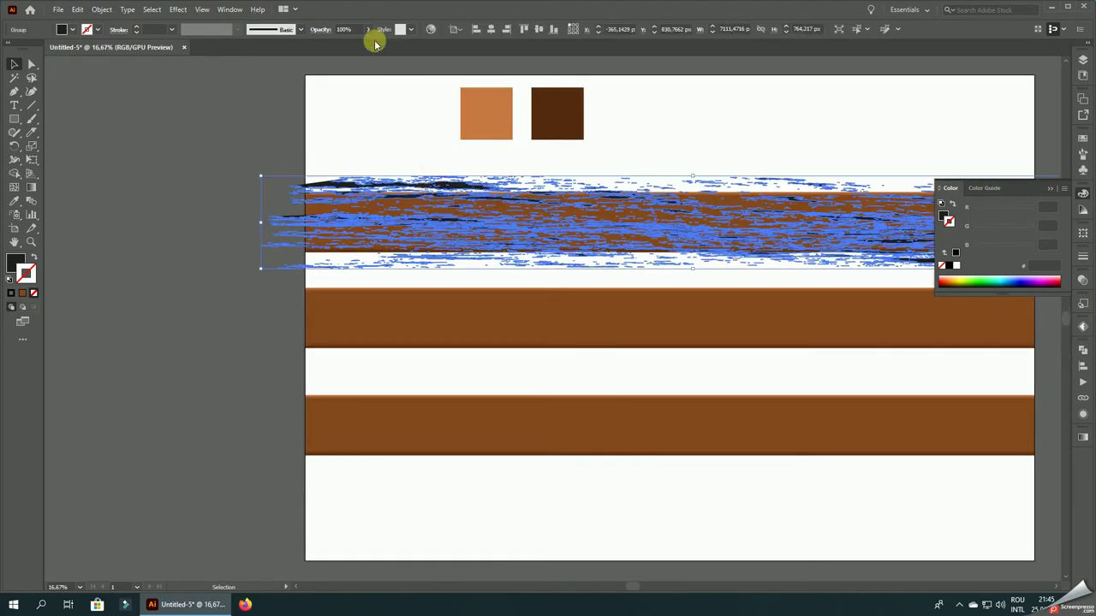
text(10)
key(Return)
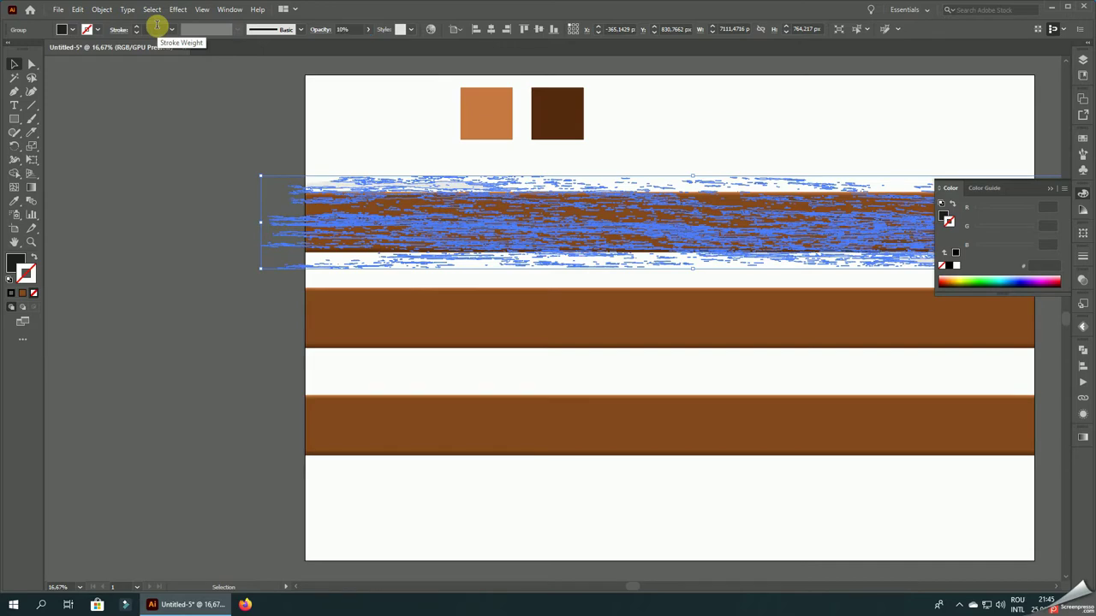
click(244, 156)
Reselect the grain group to revisit its opacity value, fitting the artboard in view
scroll(246, 157, down, 1)
scroll(257, 155, down, 1)
scroll(467, 157, up, 2)
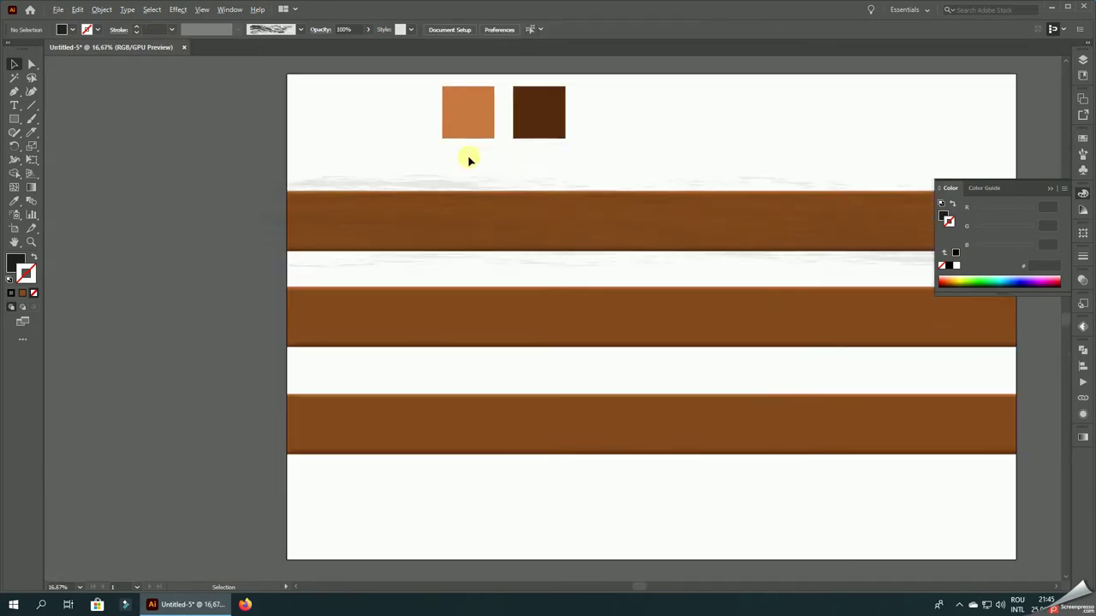
scroll(422, 224, up, 3)
click(422, 224)
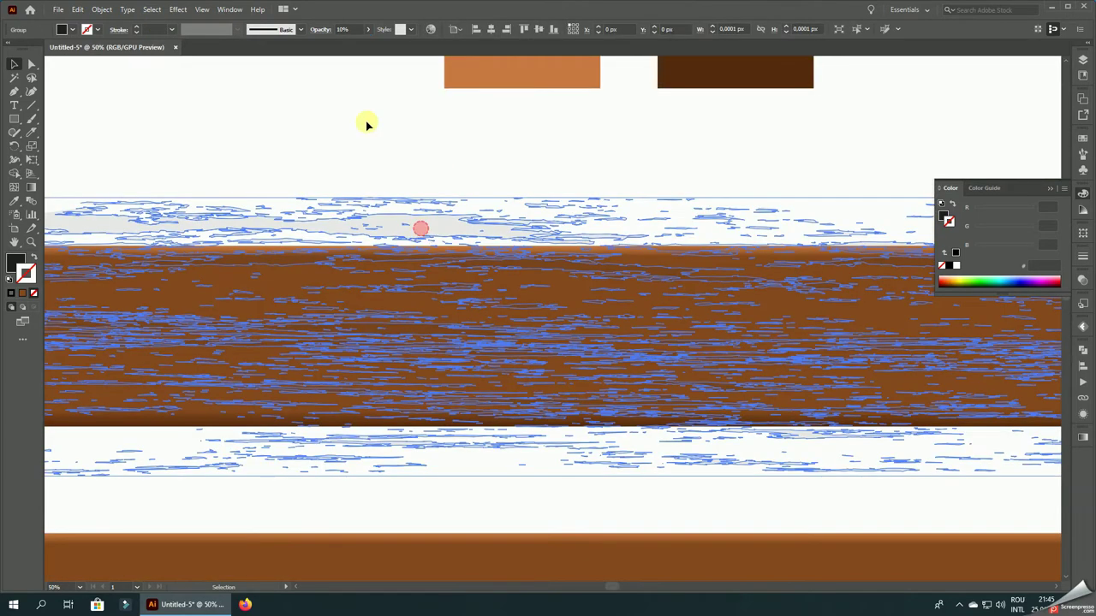
click(358, 28)
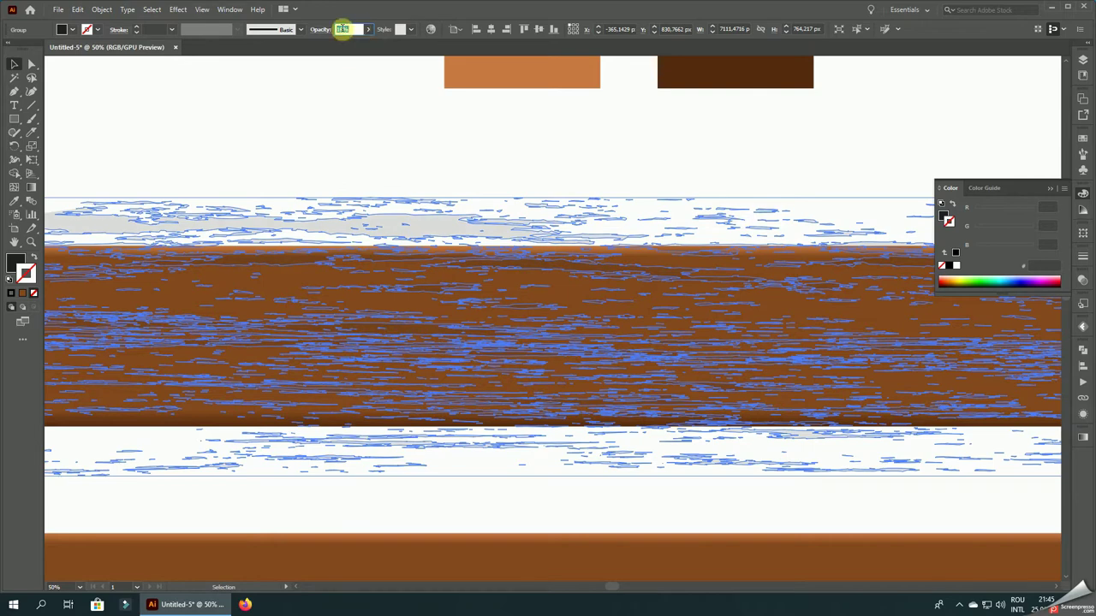
click(362, 100)
key(ctrl+minus)
key(ctrl+minus)
key(ctrl+minus)
key(ctrl+minus)
key(ctrl+minus)
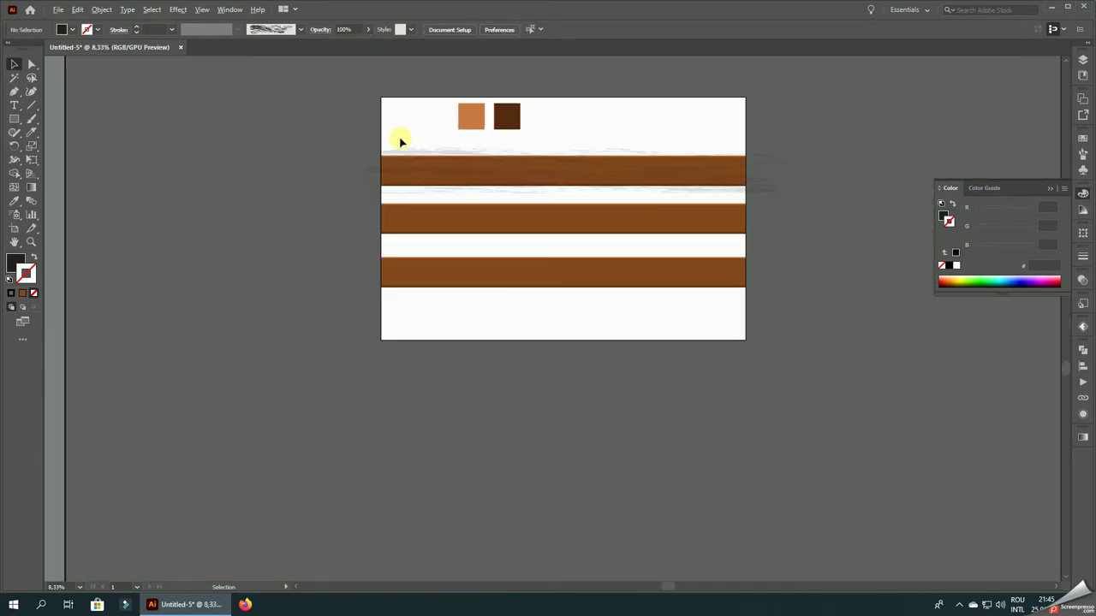
Select the top plank's grain group again and bring up its opacity adjustment
scroll(400, 139, up, 2)
scroll(408, 146, up, 1)
click(430, 171)
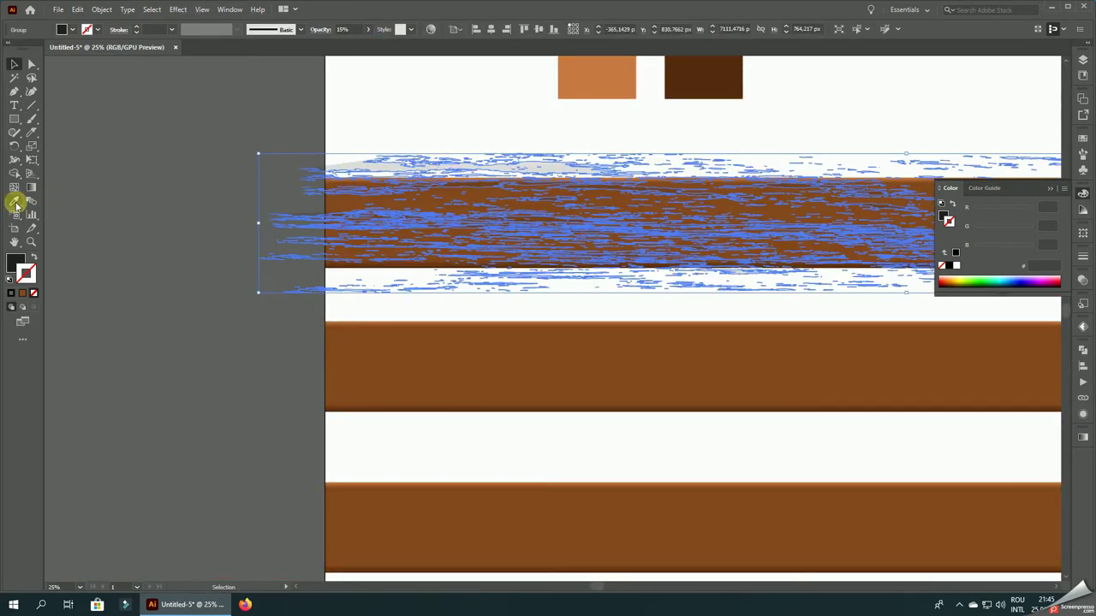
click(260, 263)
key(ctrl+minus)
key(ctrl+minus)
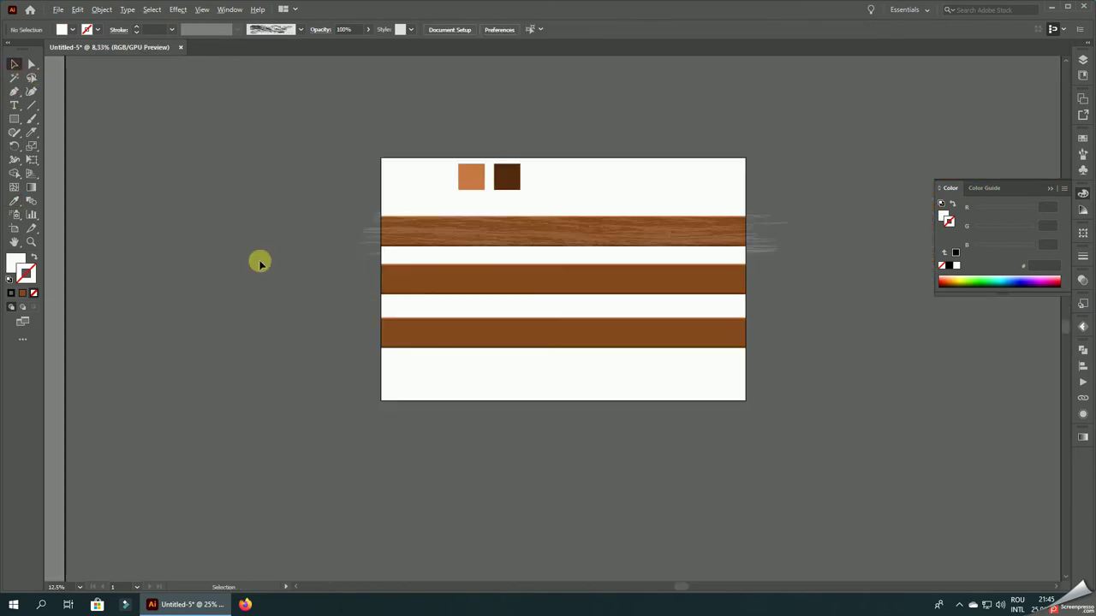
scroll(456, 133, up, 2)
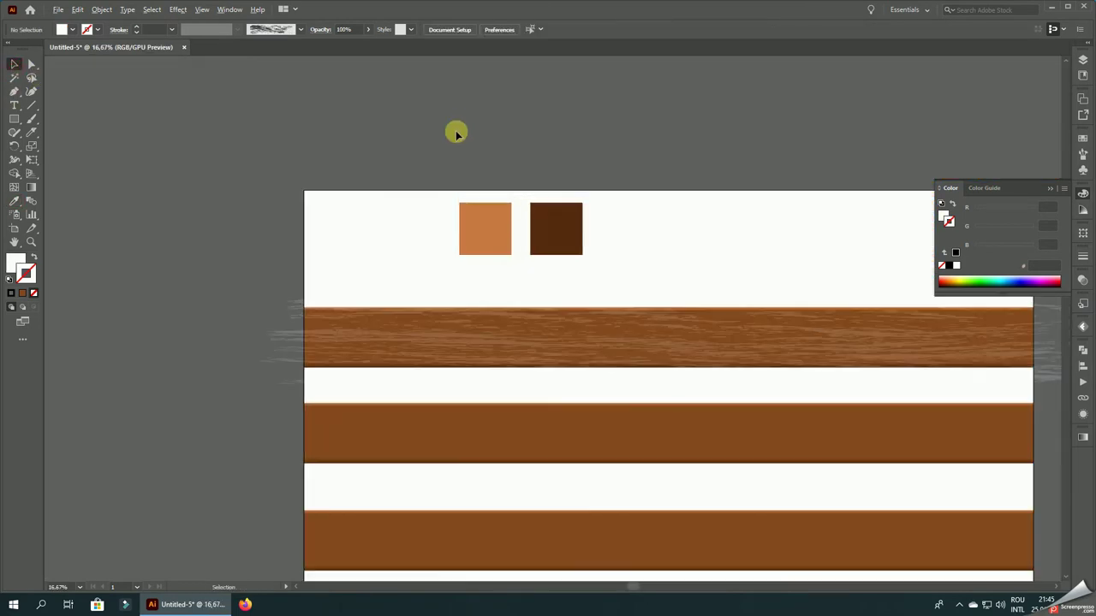
click(382, 346)
click(368, 29)
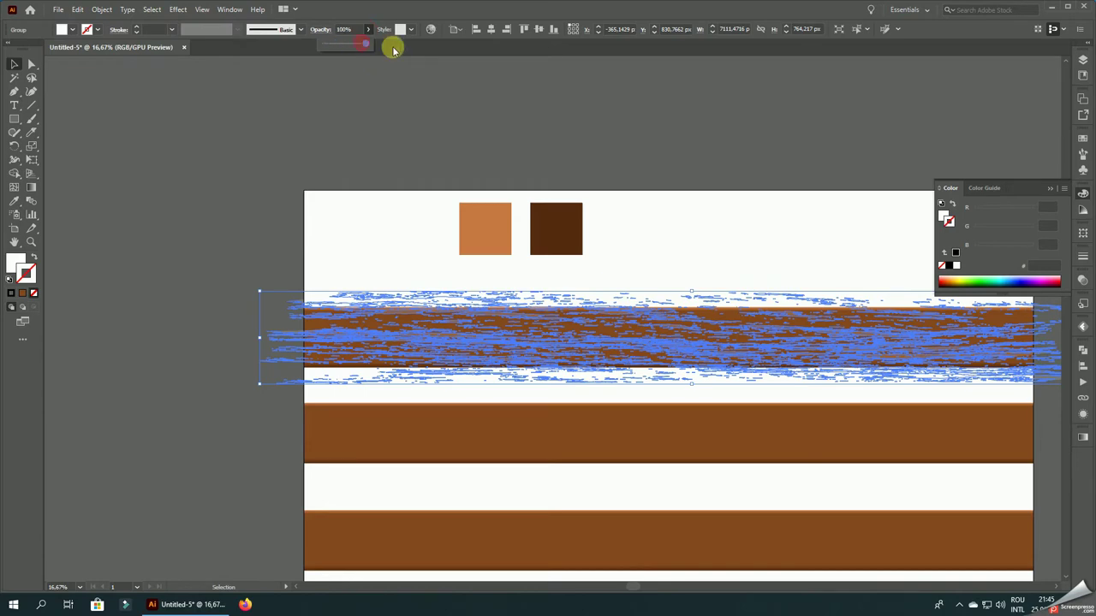
Bring the top plank's brown rectangle in front of the grain with Arrange > Bring to Front
click(335, 168)
scroll(317, 327, up, 2)
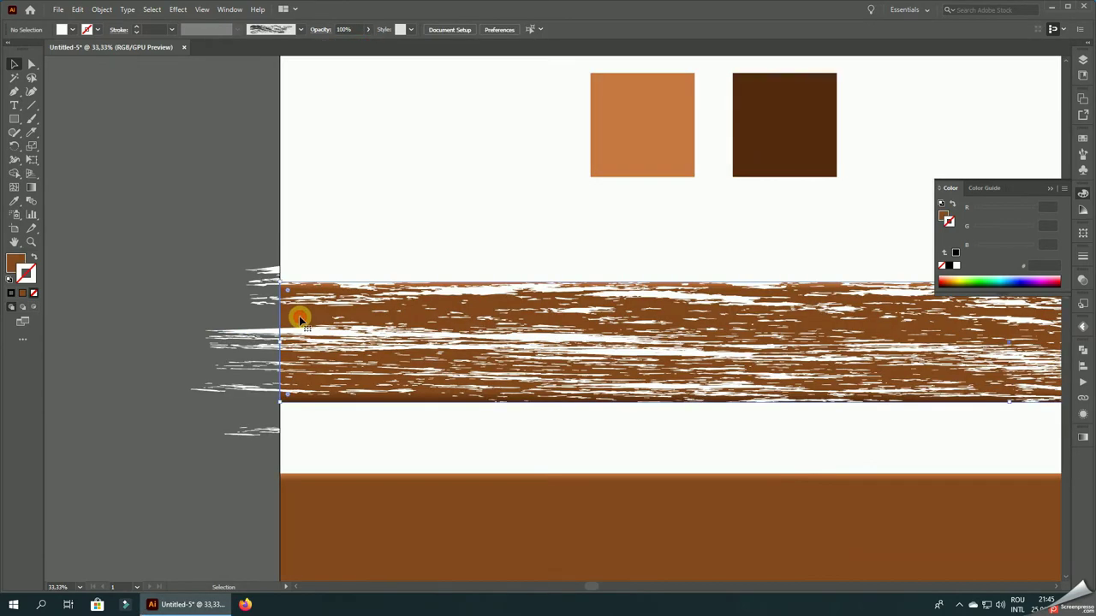
click(299, 319)
right_click(298, 319)
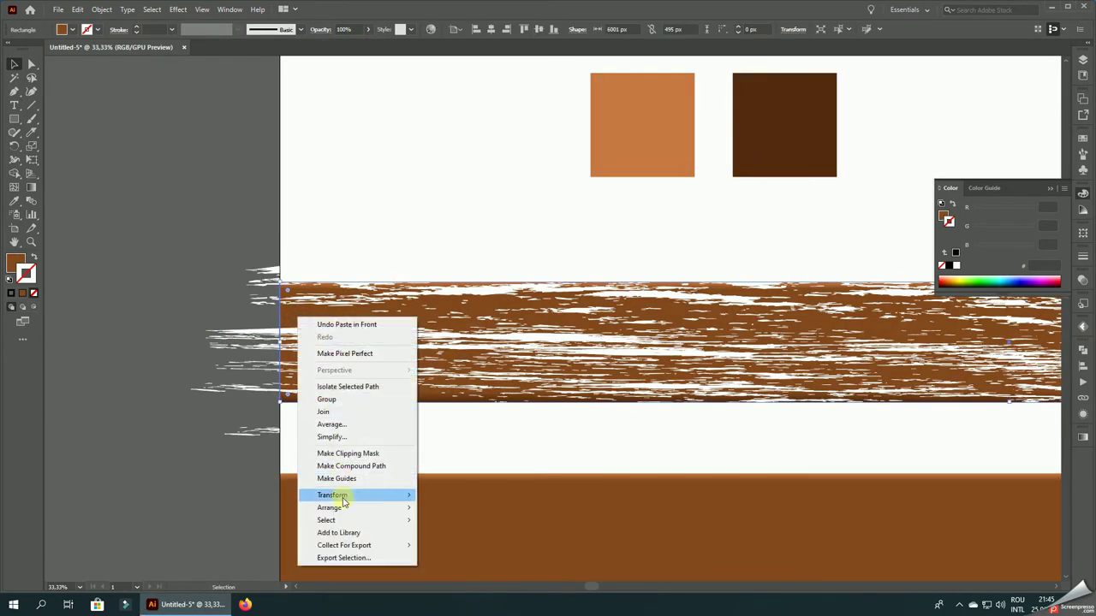
click(462, 507)
click(352, 181)
scroll(309, 288, up, 2)
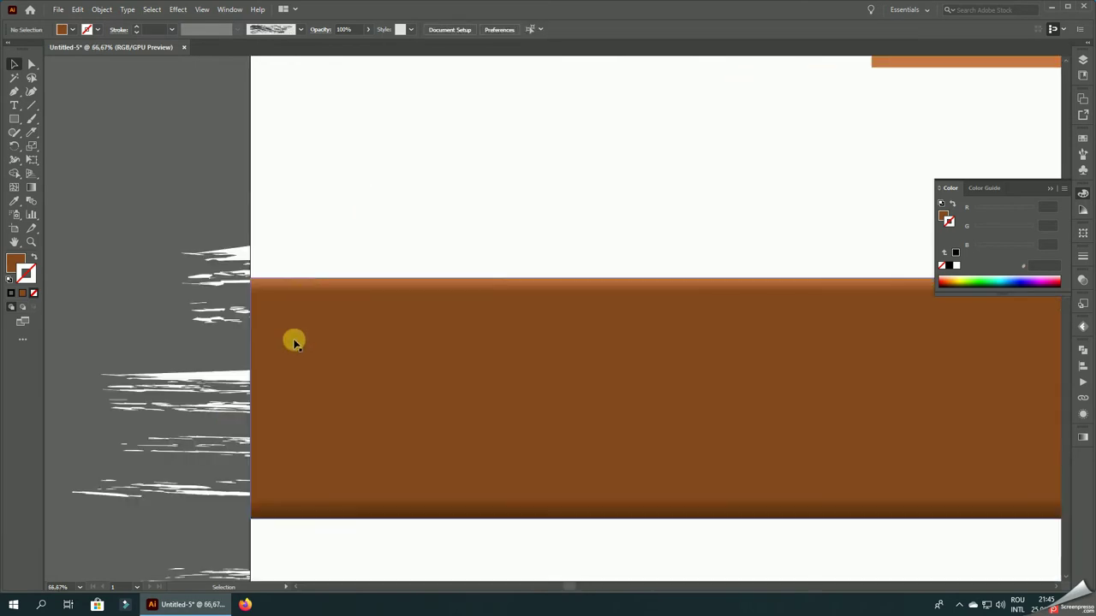
drag(294, 340, 357, 374)
key(ctrl+z)
Crop the grain group to the brown plank's outline with Pathfinder Crop
click(232, 258)
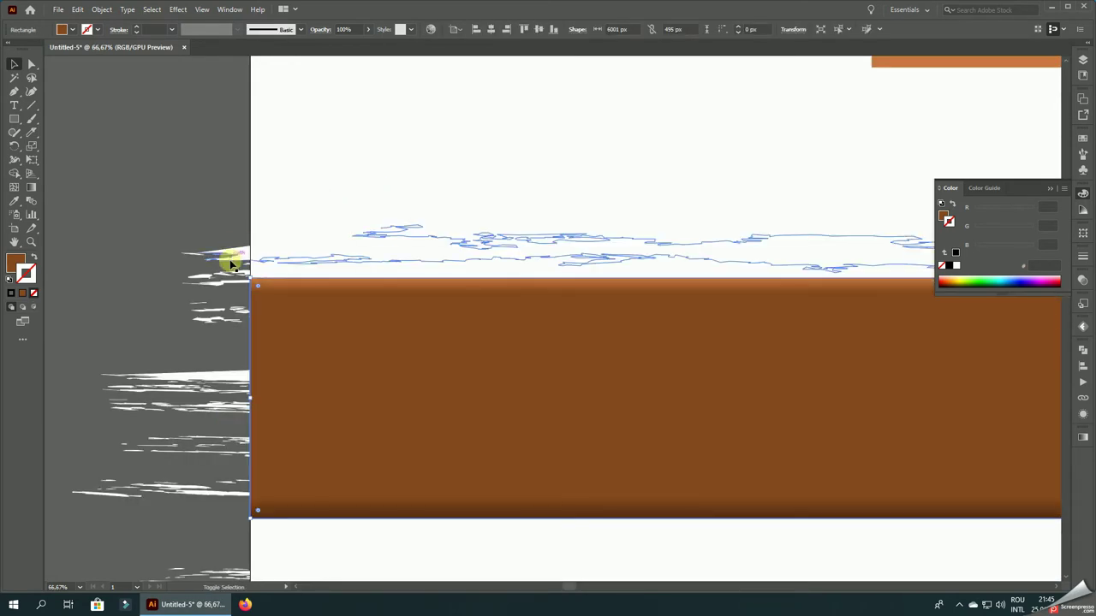
click(225, 256)
click(225, 257)
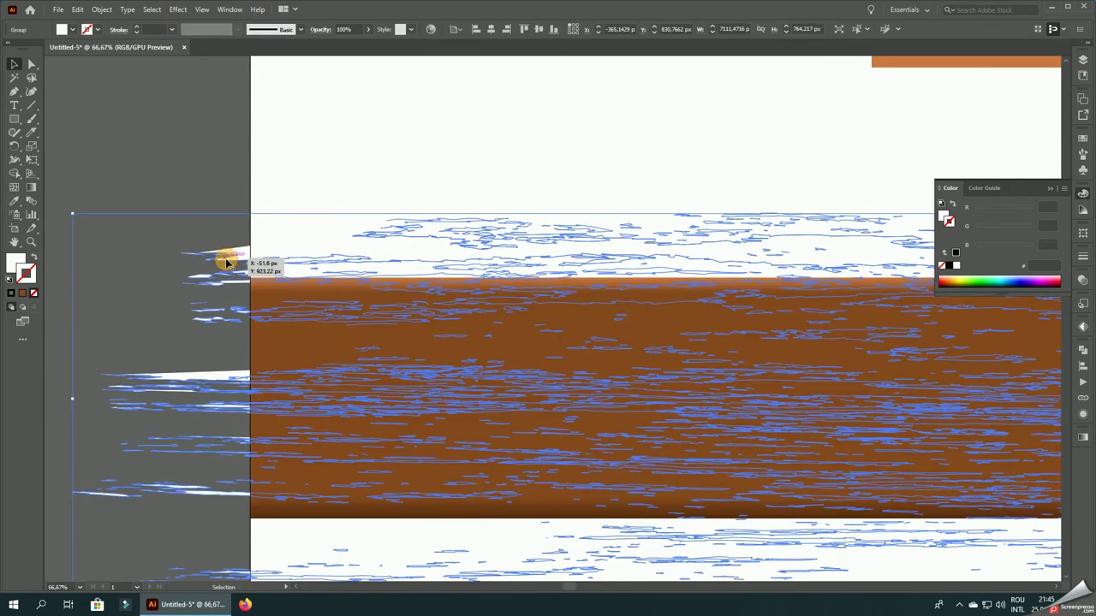
shift+click(265, 300)
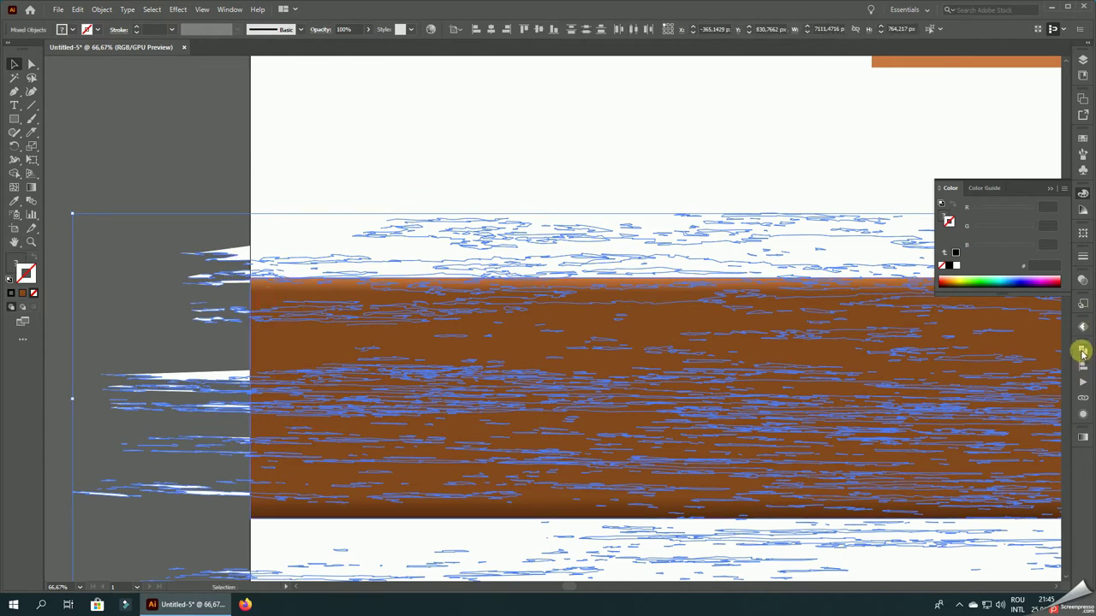
click(1083, 352)
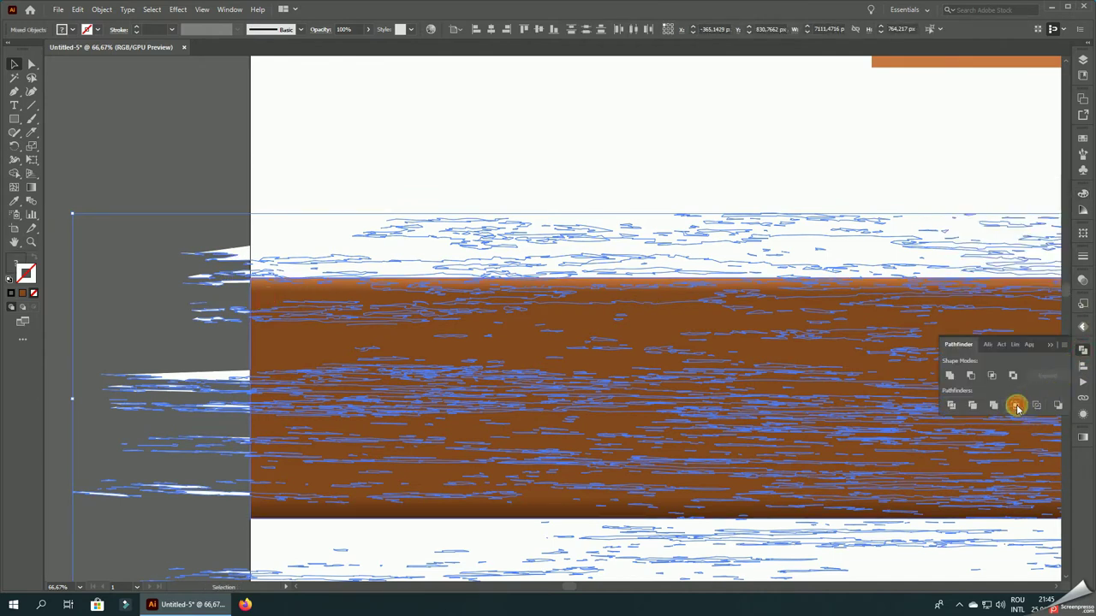
click(465, 129)
scroll(270, 117, down, 2)
scroll(548, 215, up, 1)
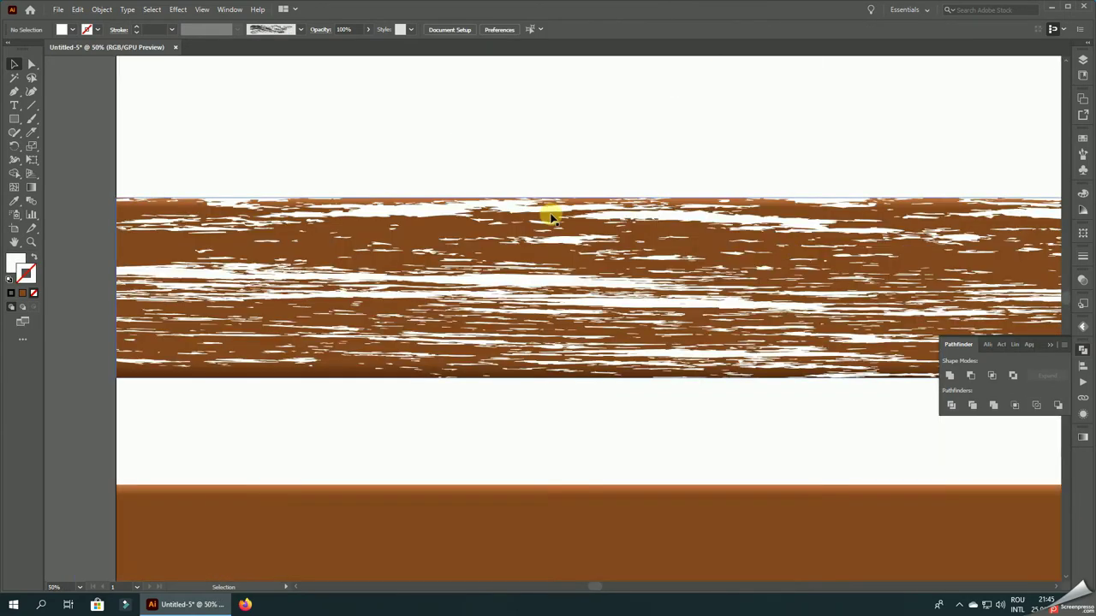
Set the cropped grain's opacity to 10%
click(548, 215)
click(351, 29)
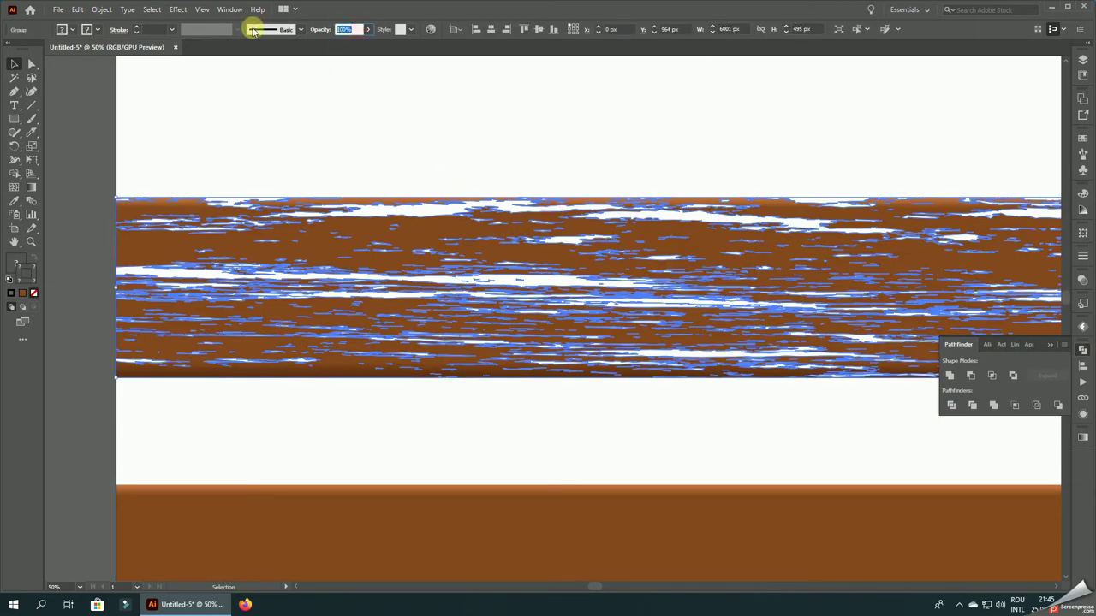
text(10)
key(Return)
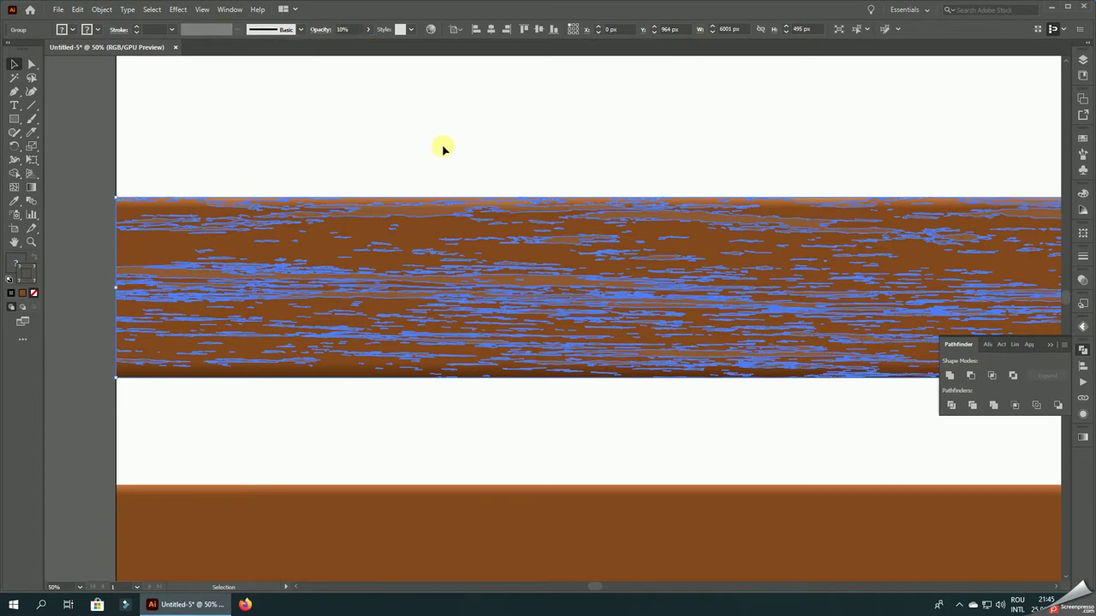
click(442, 144)
scroll(442, 144, down, 2)
scroll(492, 154, down, 3)
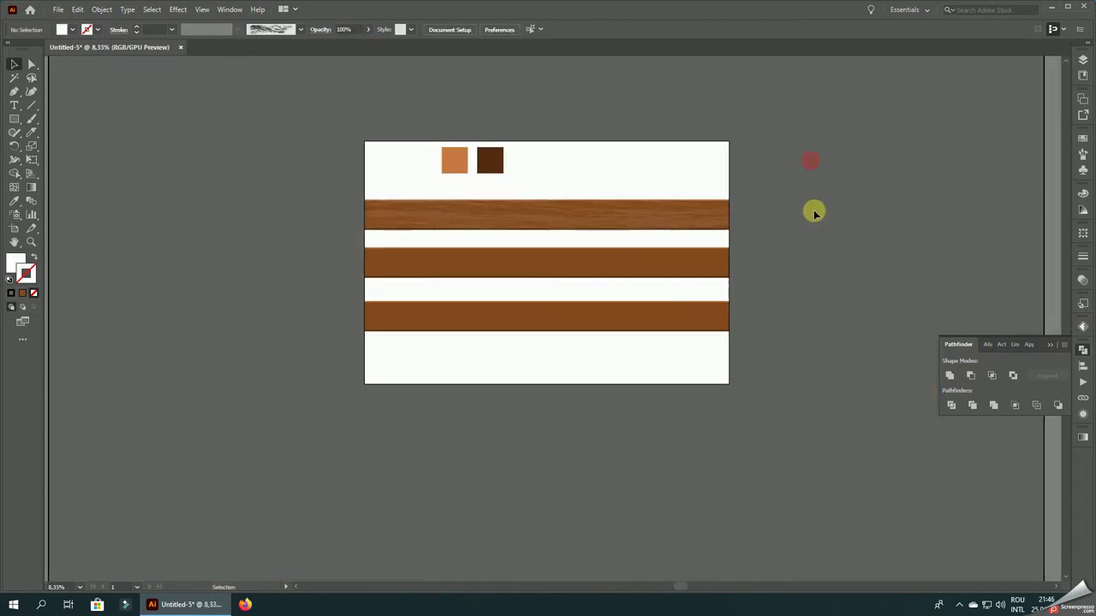
Group all parts of the textured top plank together
scroll(570, 189, up, 3)
scroll(570, 171, down, 2)
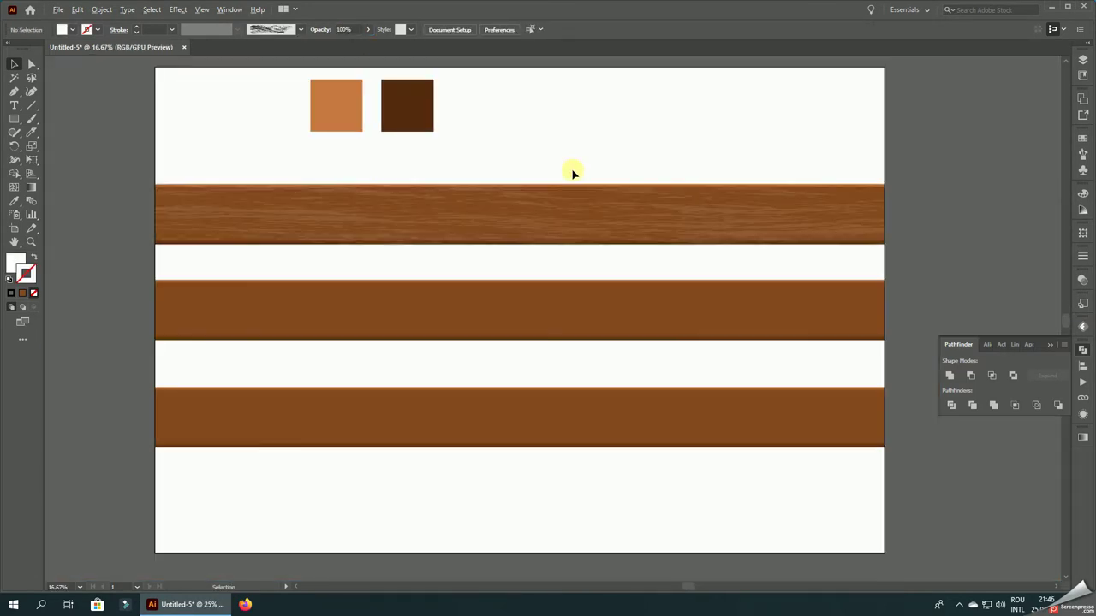
click(391, 220)
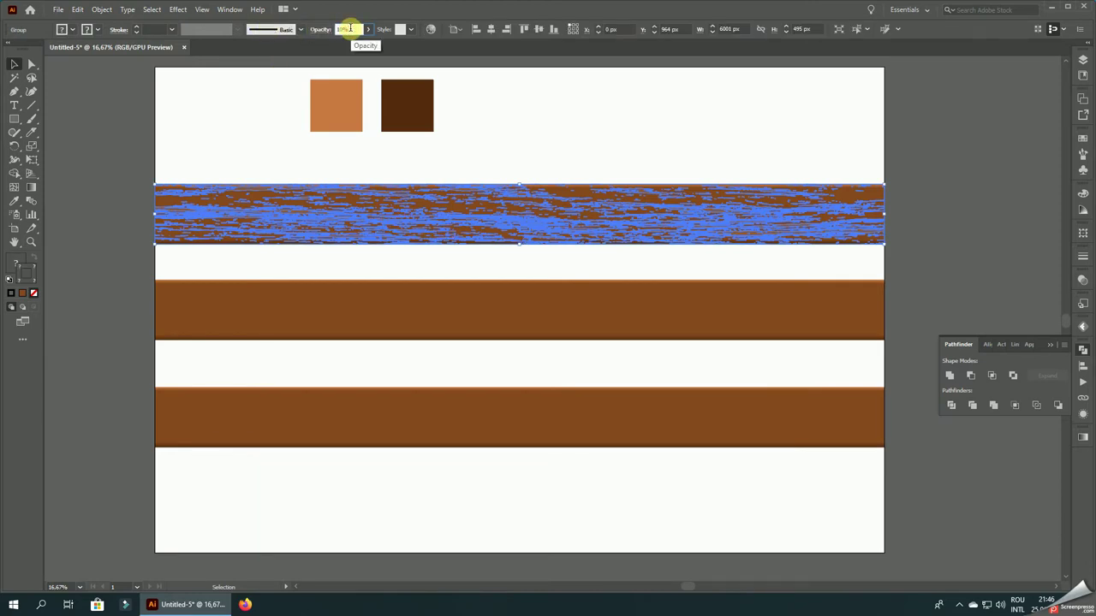
click(511, 117)
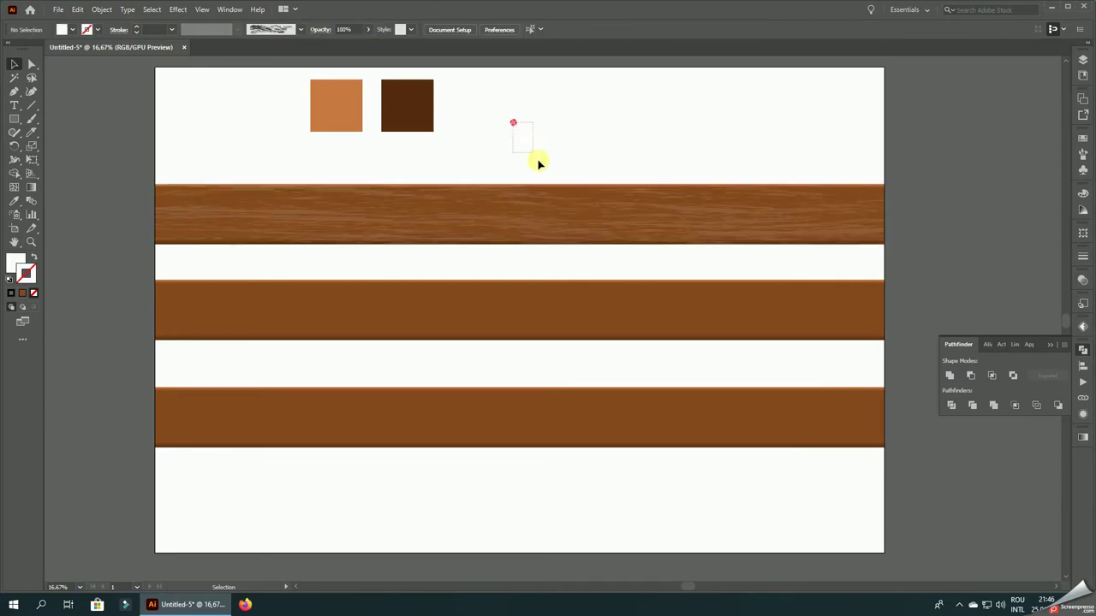
drag(538, 162, 602, 262)
right_click(587, 199)
click(619, 282)
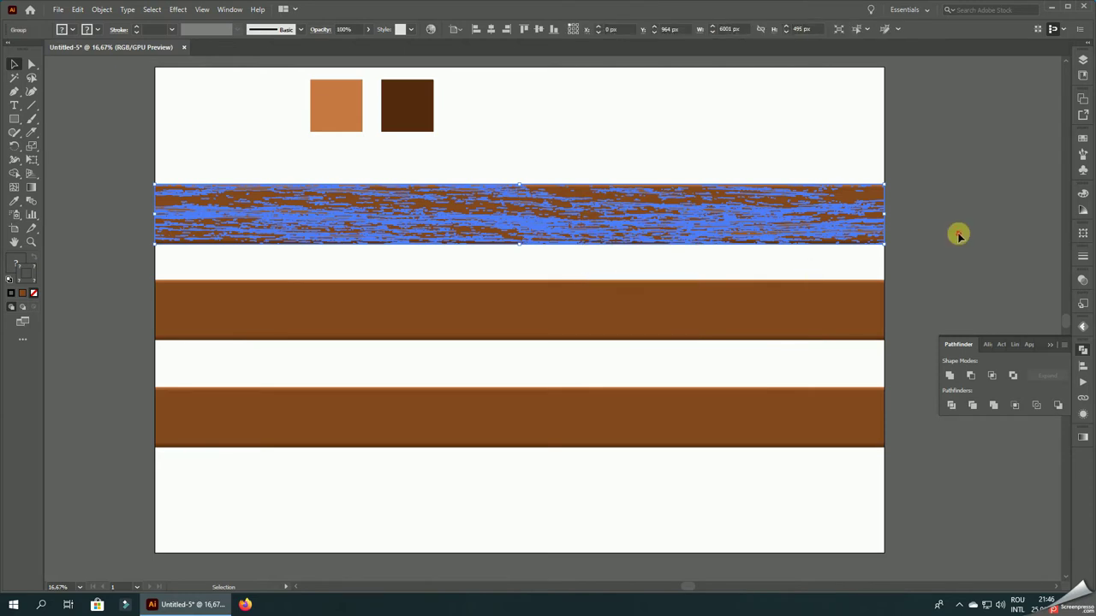
click(959, 235)
Pick the wood-grain art brush in the Brushes panel
scroll(932, 245, down, 1)
scroll(933, 245, down, 1)
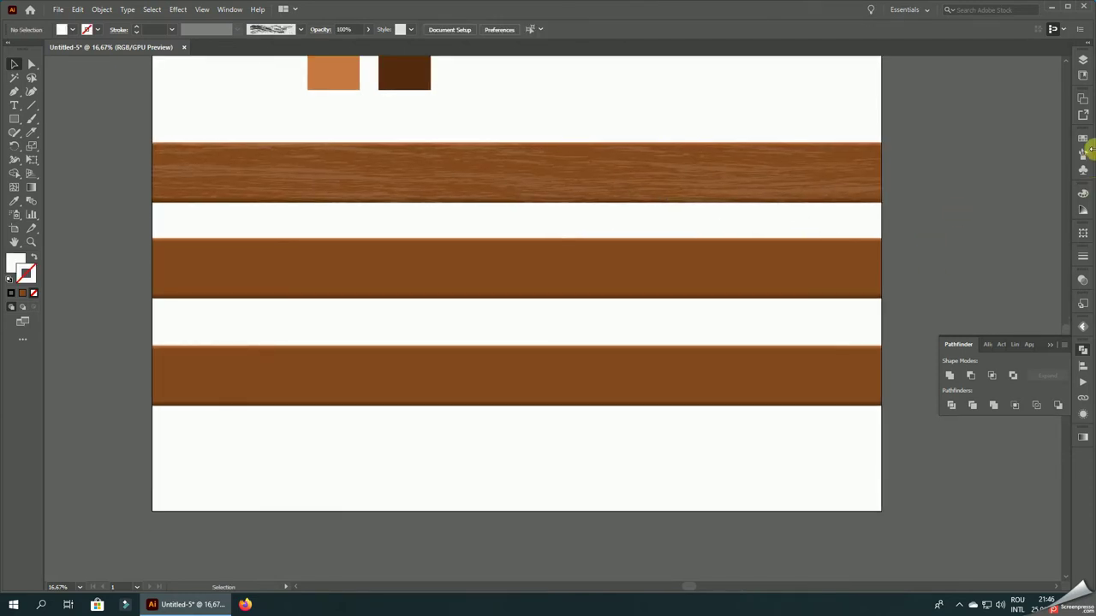
click(1082, 157)
click(981, 192)
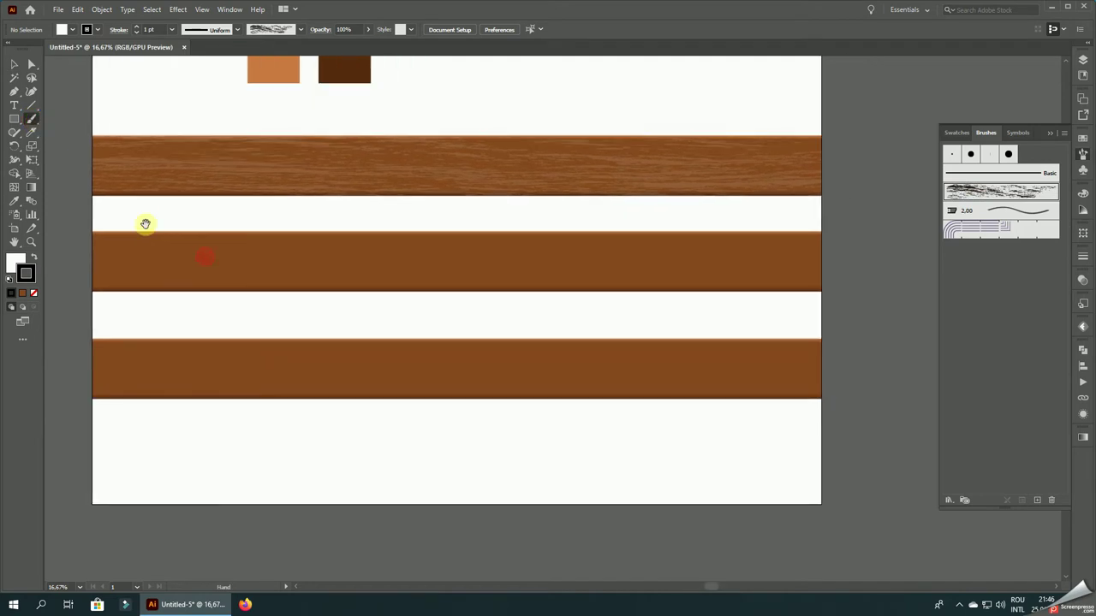
Paint a 5 pt wood-grain stroke across the middle plank
click(172, 29)
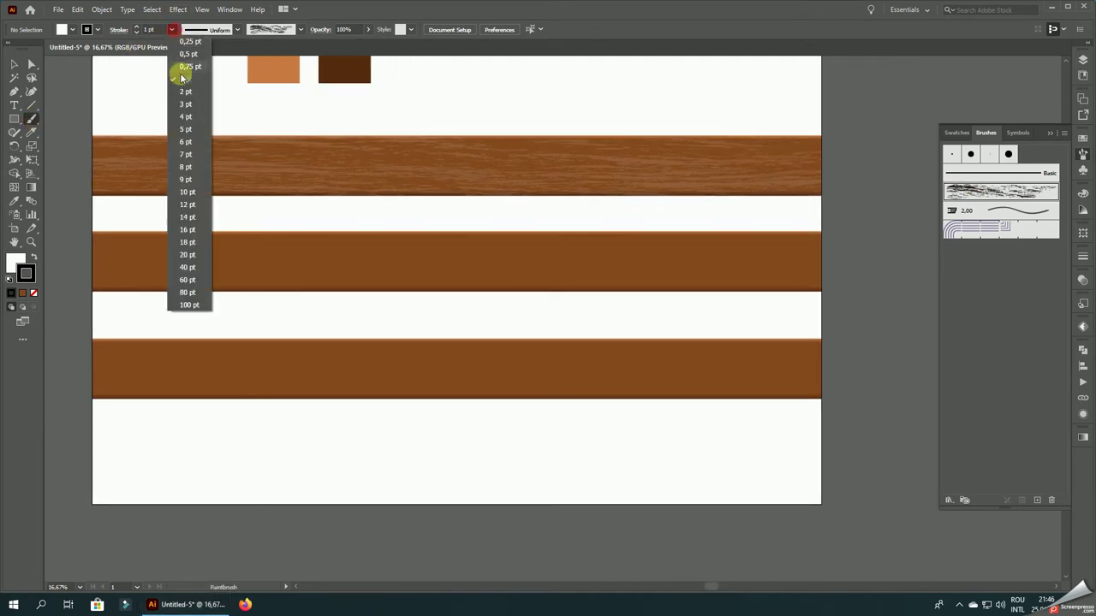
click(185, 129)
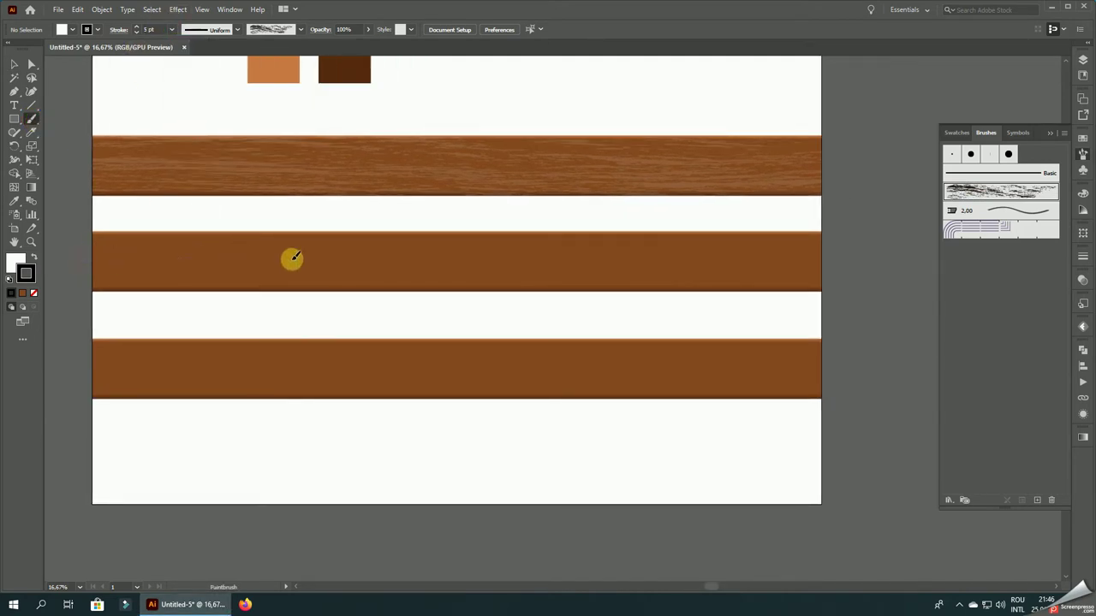
mouse_move(847, 245)
mouse_down()
mouse_move(875, 243)
mouse_move(102, 261)
mouse_up()
key(ctrl+z)
drag(181, 259, 291, 263)
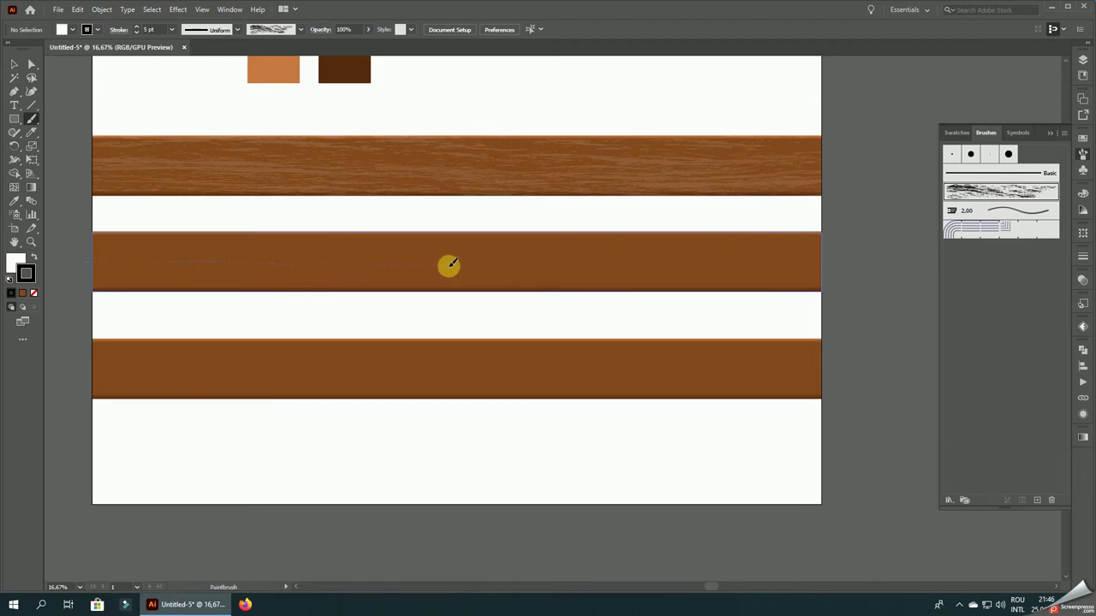
drag(448, 266, 864, 255)
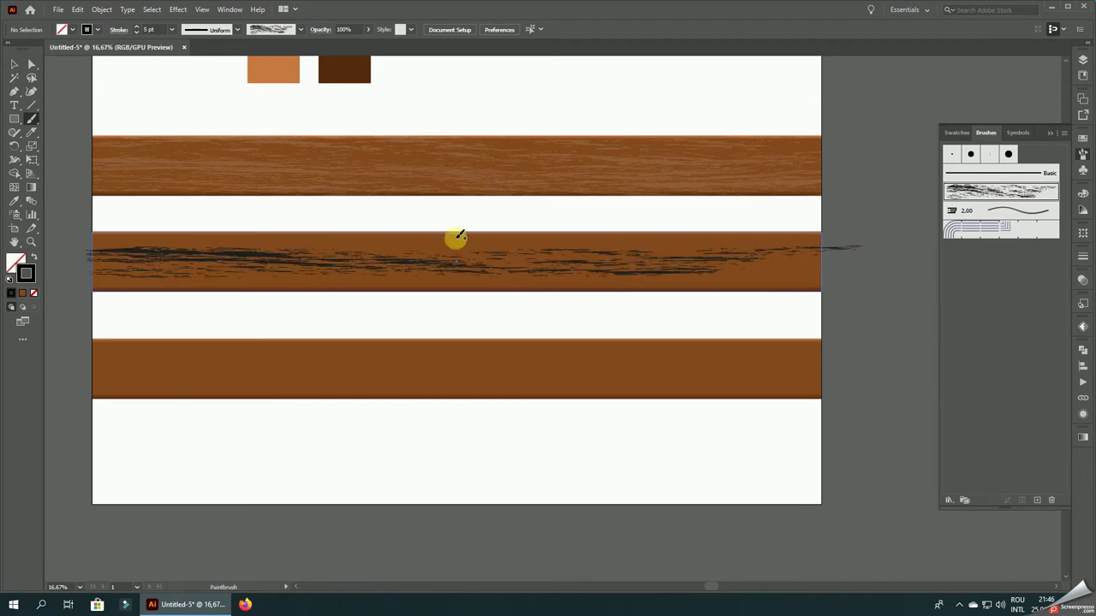
Add a 7 pt grain stroke along the plank's top and 3 pt strokes along its bottom
click(171, 30)
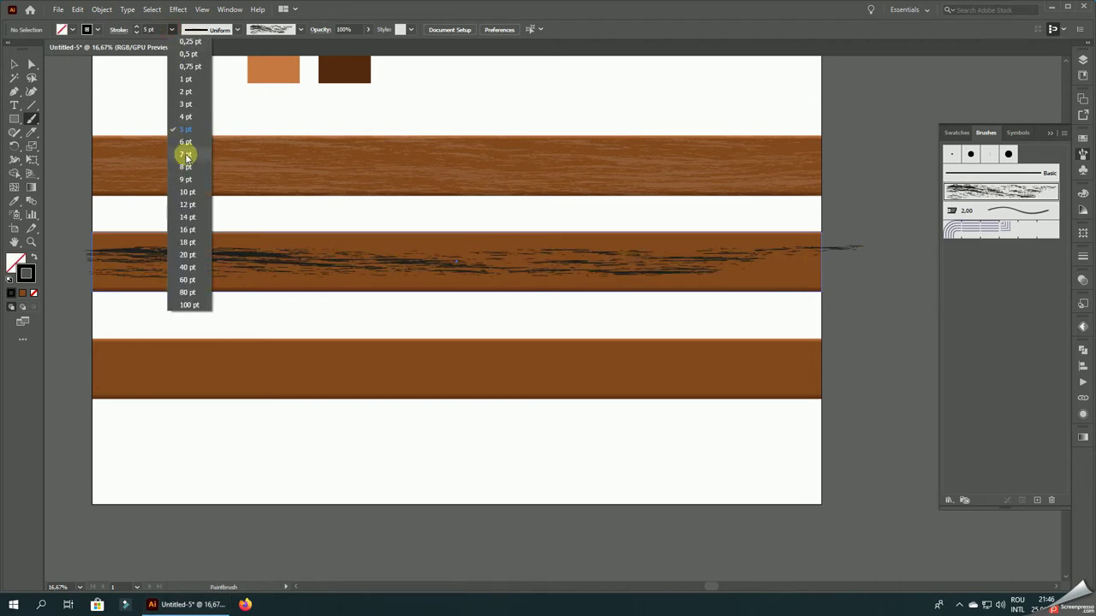
click(185, 152)
mouse_move(190, 244)
mouse_down()
mouse_move(743, 245)
mouse_move(911, 230)
mouse_up()
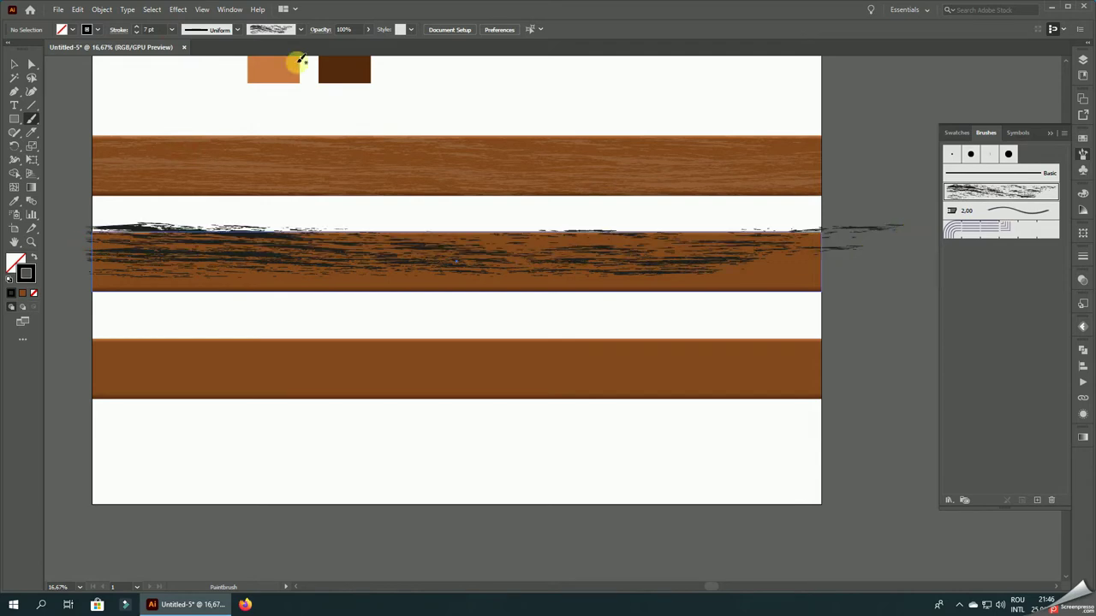
click(172, 30)
click(185, 104)
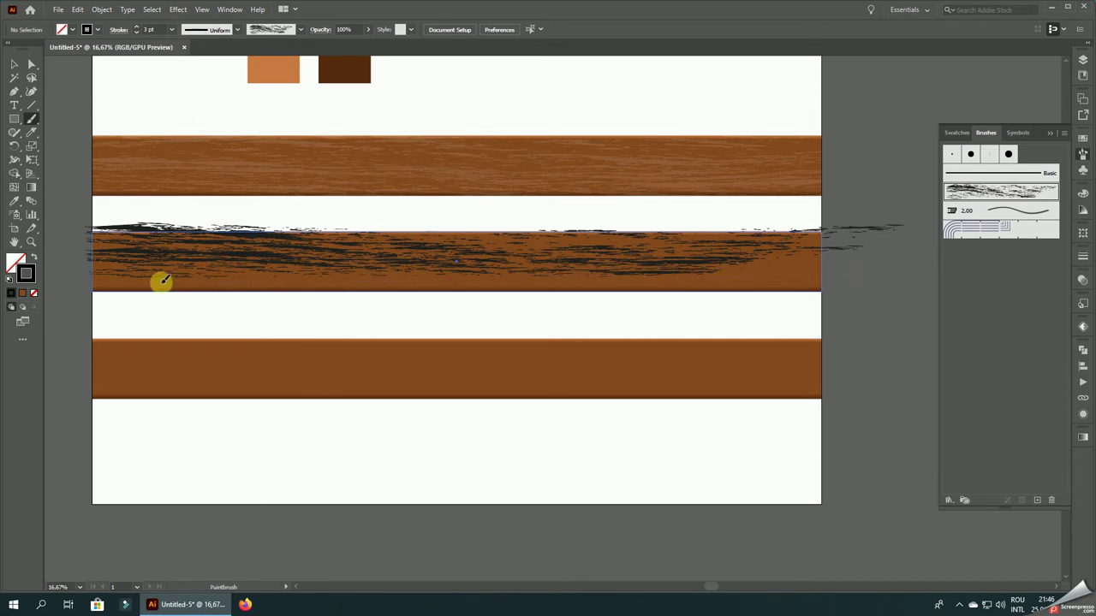
drag(162, 281, 79, 277)
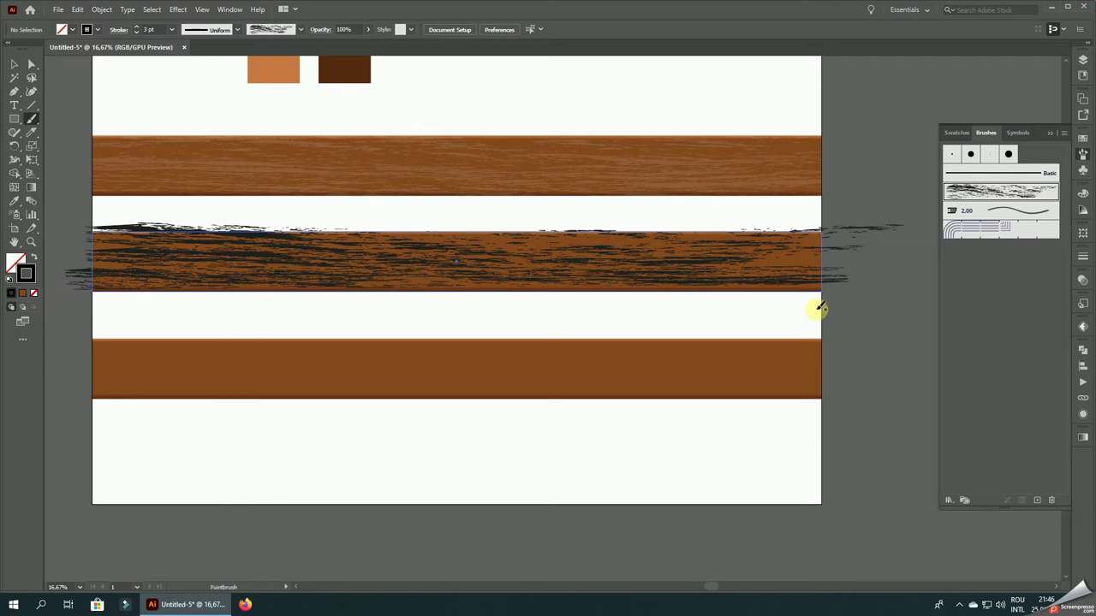
drag(314, 290, 313, 291)
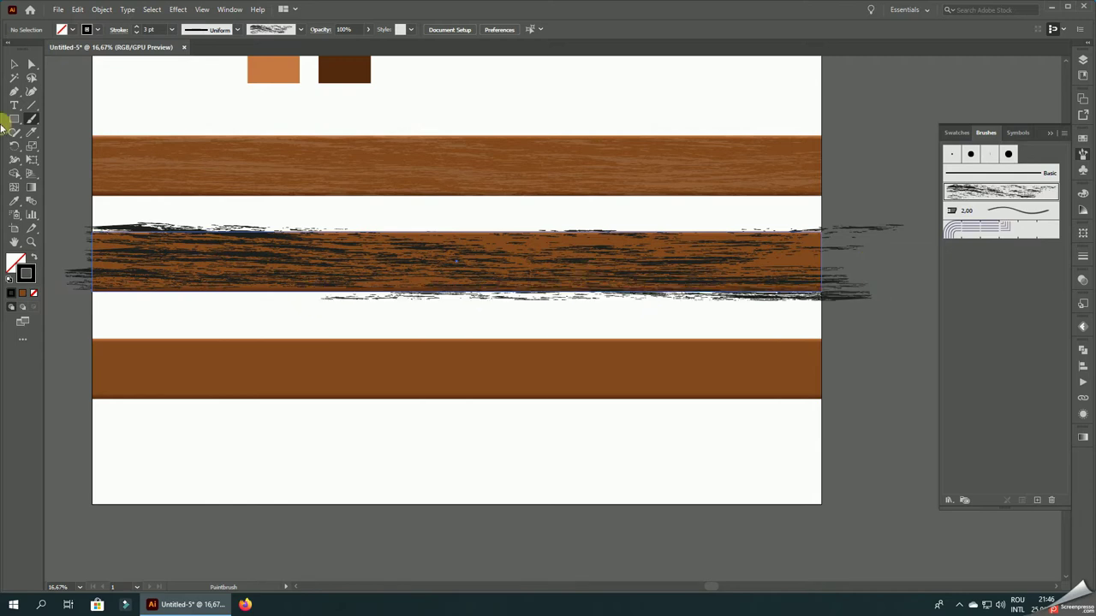
click(14, 64)
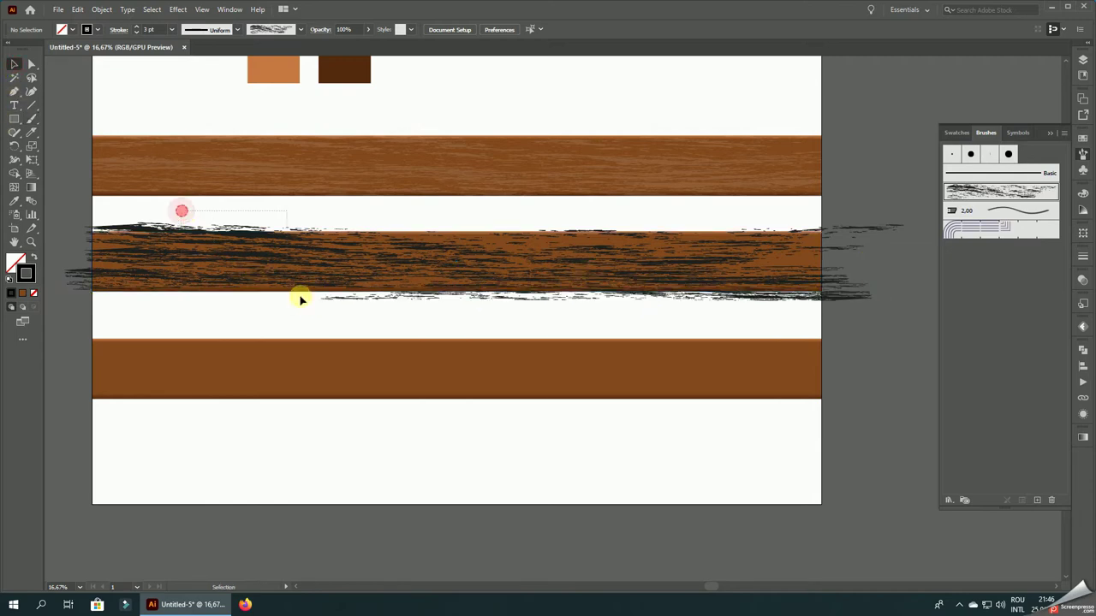
Expand the middle plank's grain strokes into shapes and color them white
drag(299, 299, 702, 312)
scroll(821, 265, up, 2)
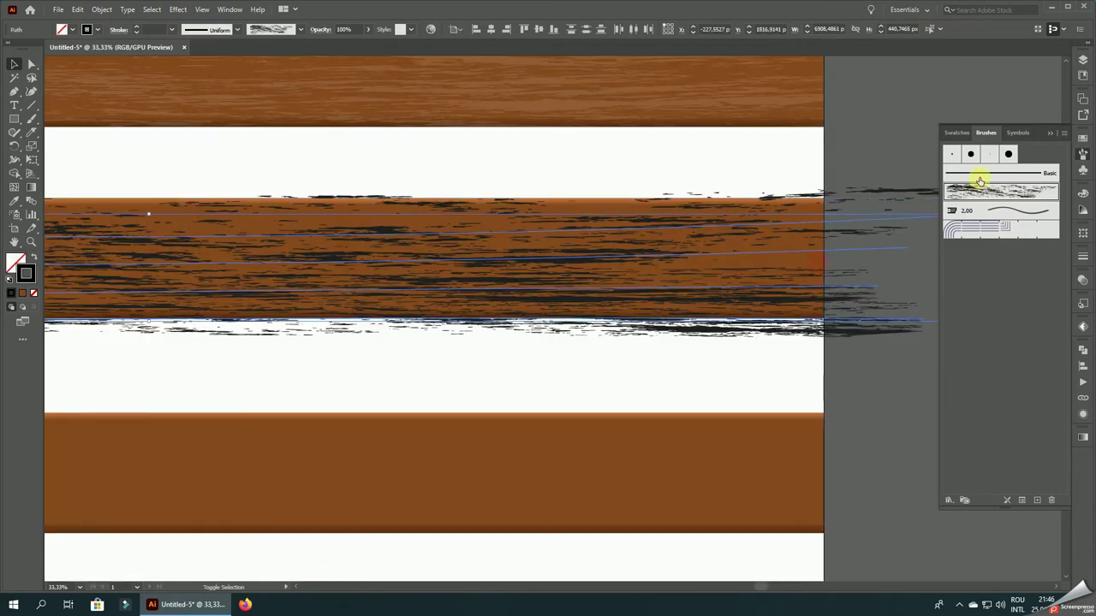
click(101, 9)
click(214, 160)
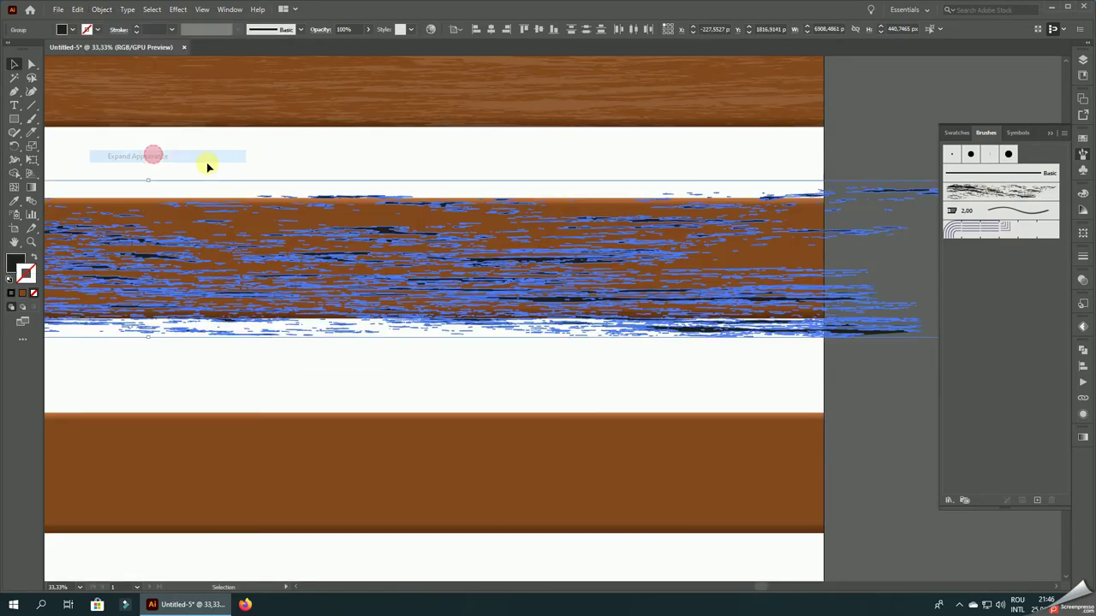
scroll(675, 196, down, 2)
scroll(416, 202, down, 1)
scroll(115, 215, up, 2)
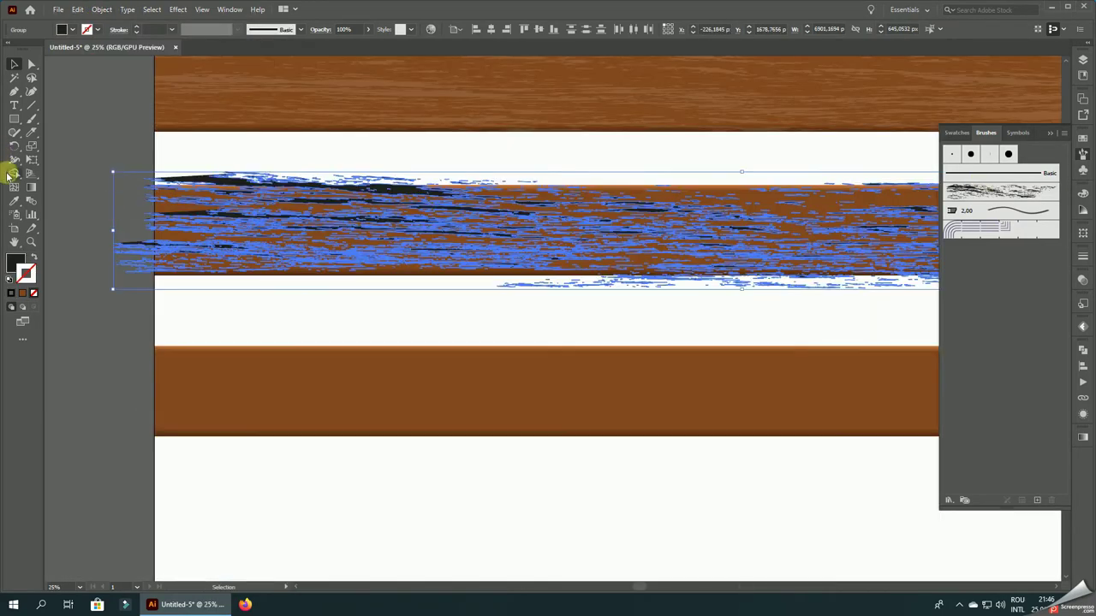
click(14, 206)
key(v)
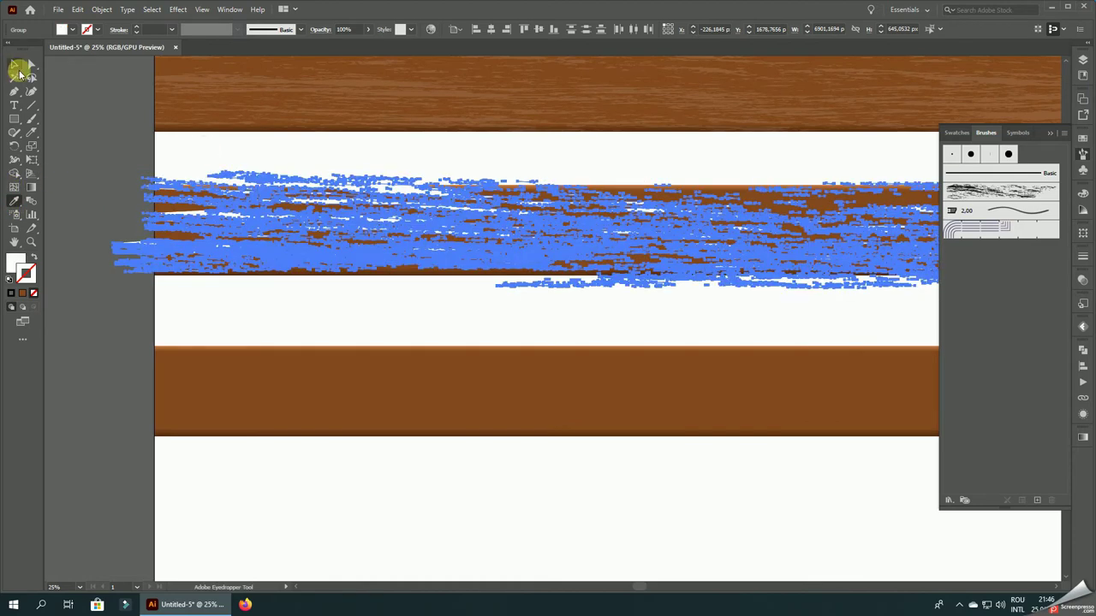
Group the white grain shapes together
click(230, 169)
right_click(275, 189)
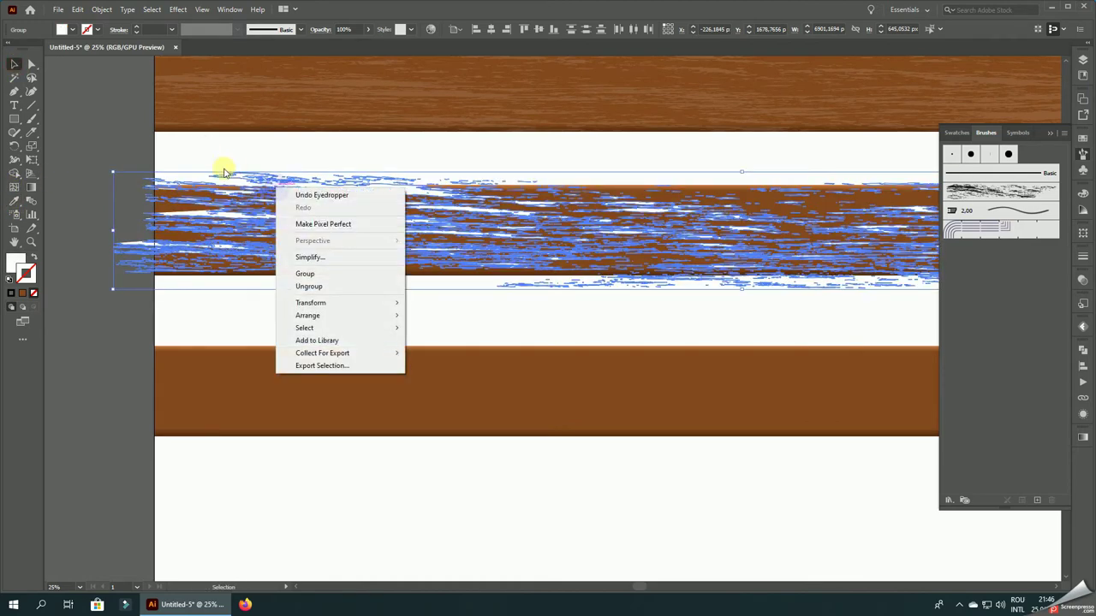
click(306, 273)
click(286, 305)
Bring the brown plank in front of the white grain and crop the grain with Pathfinder
scroll(166, 228, up, 2)
click(166, 204)
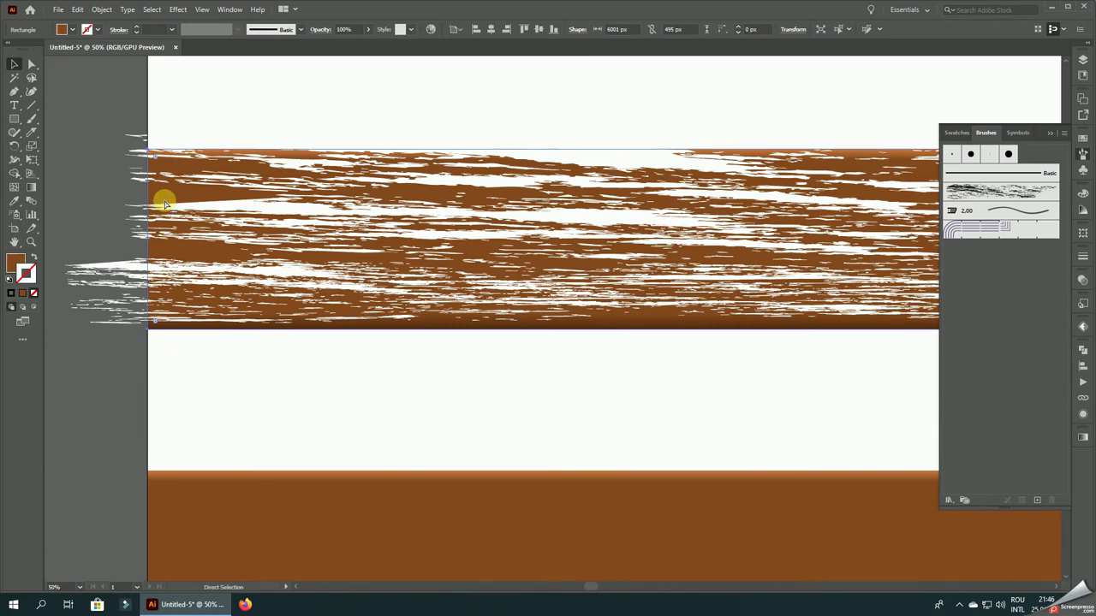
right_click(165, 203)
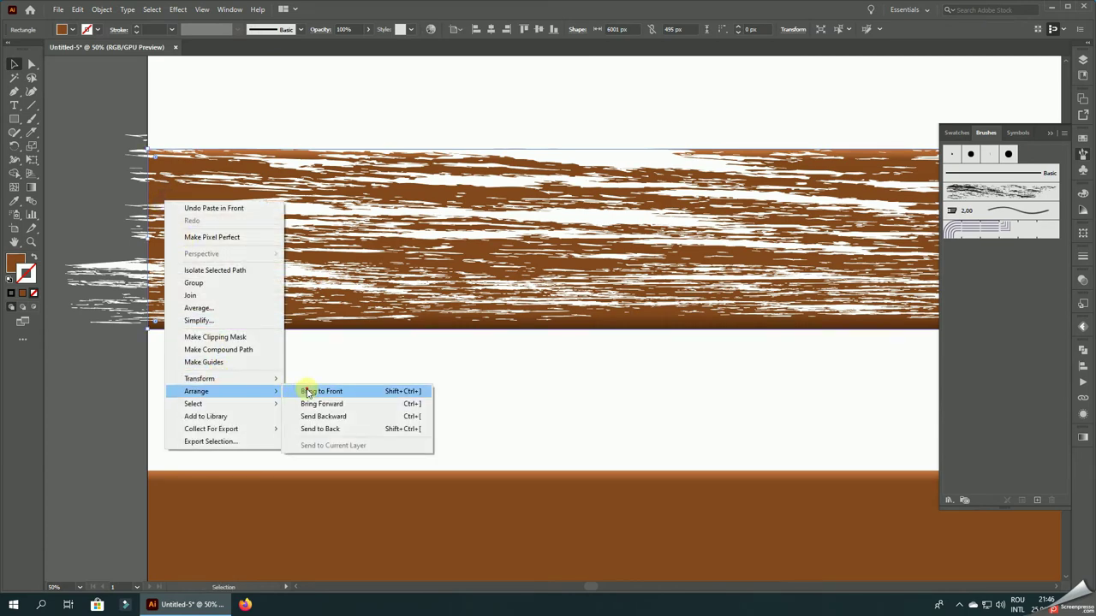
click(291, 392)
drag(204, 213, 151, 196)
key(ctrl+z)
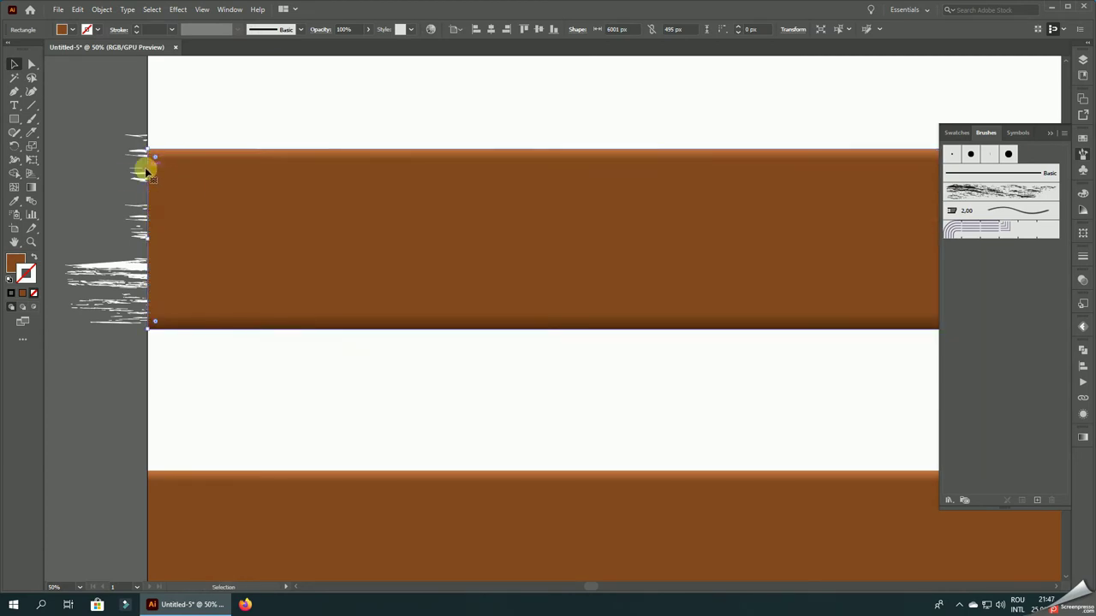
shift+click(135, 183)
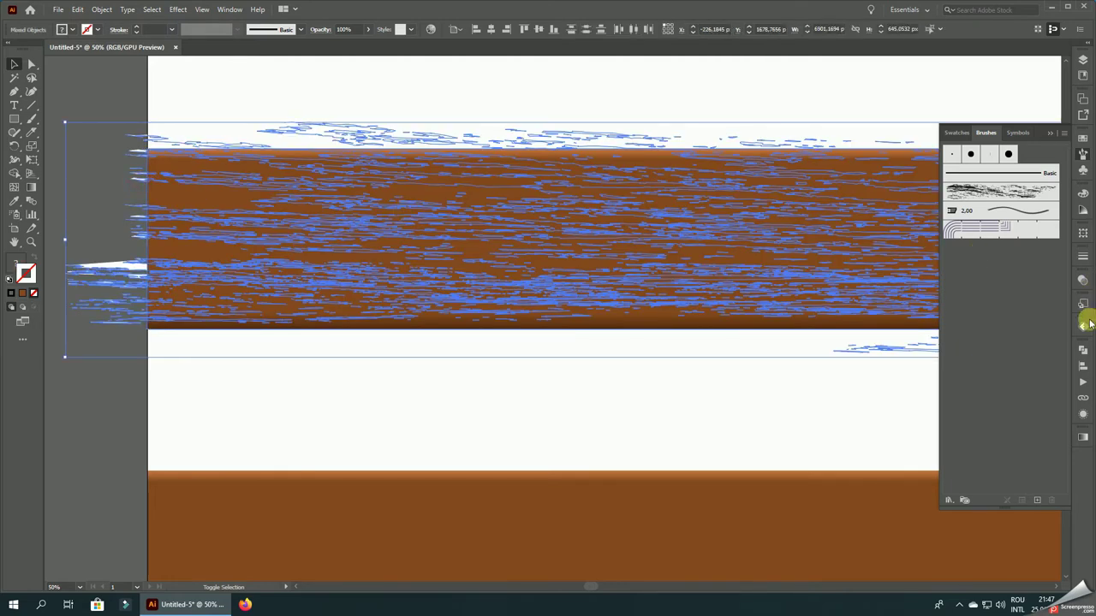
click(1083, 355)
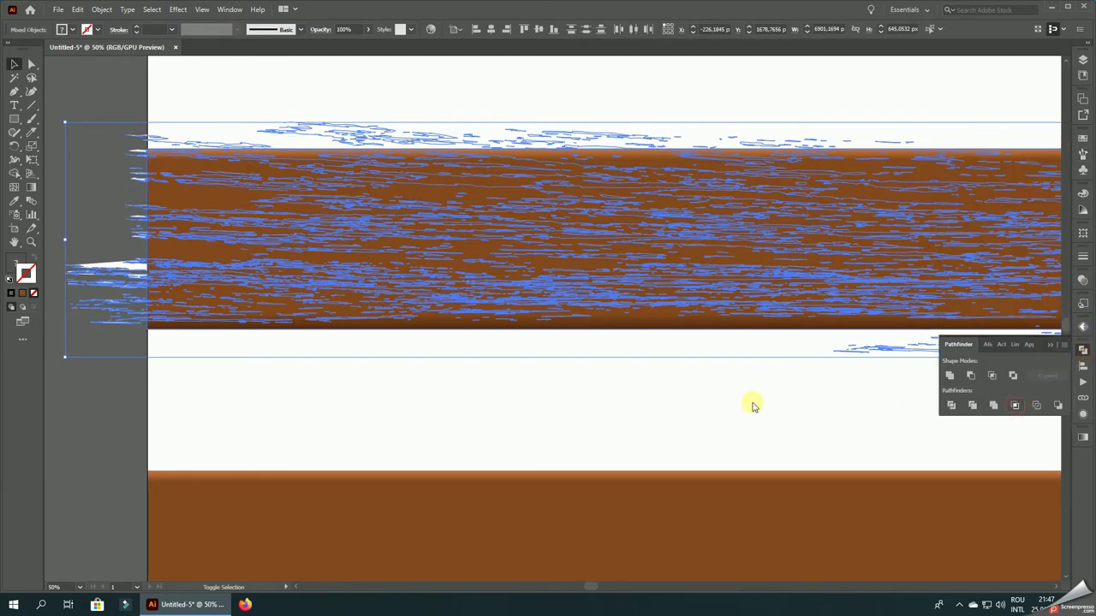
click(697, 416)
Set the middle plank's texture group to opacity 4
click(583, 164)
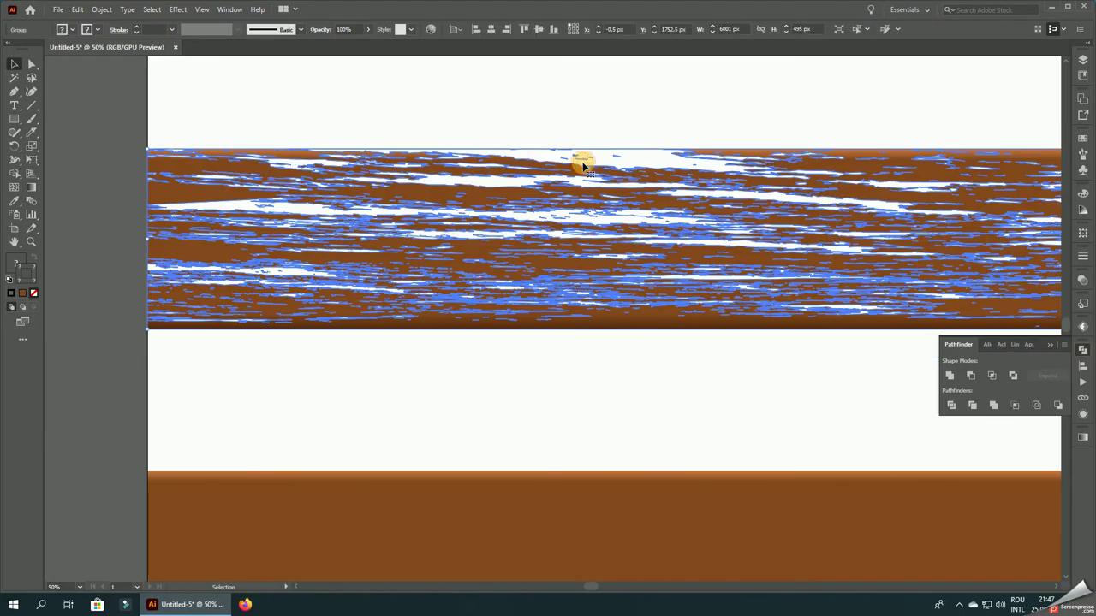
text(4)
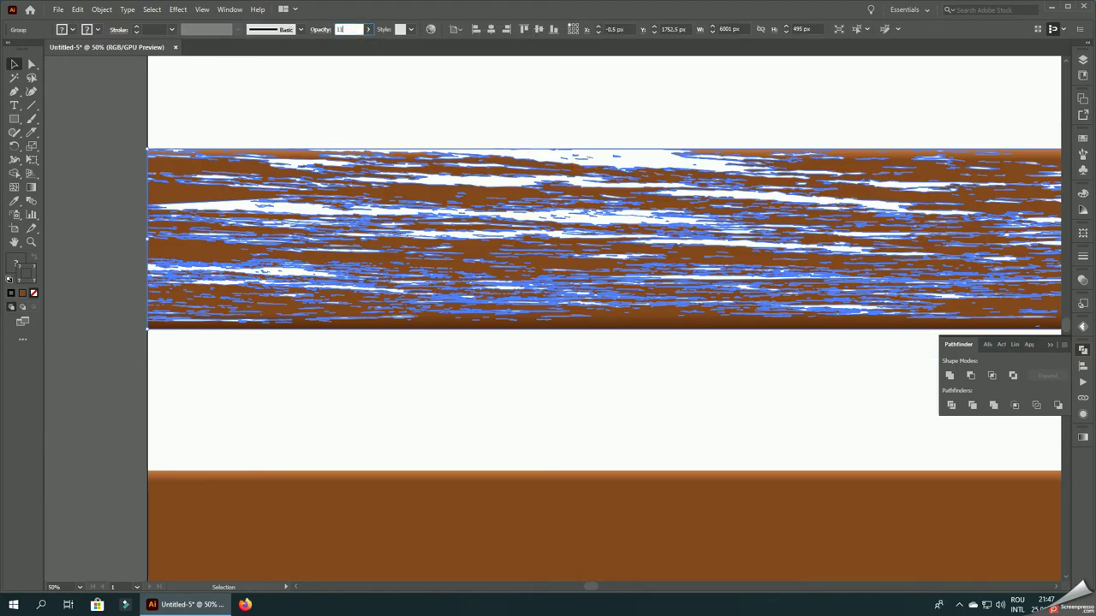
key(Return)
click(303, 108)
key(ctrl+minus)
key(ctrl+minus)
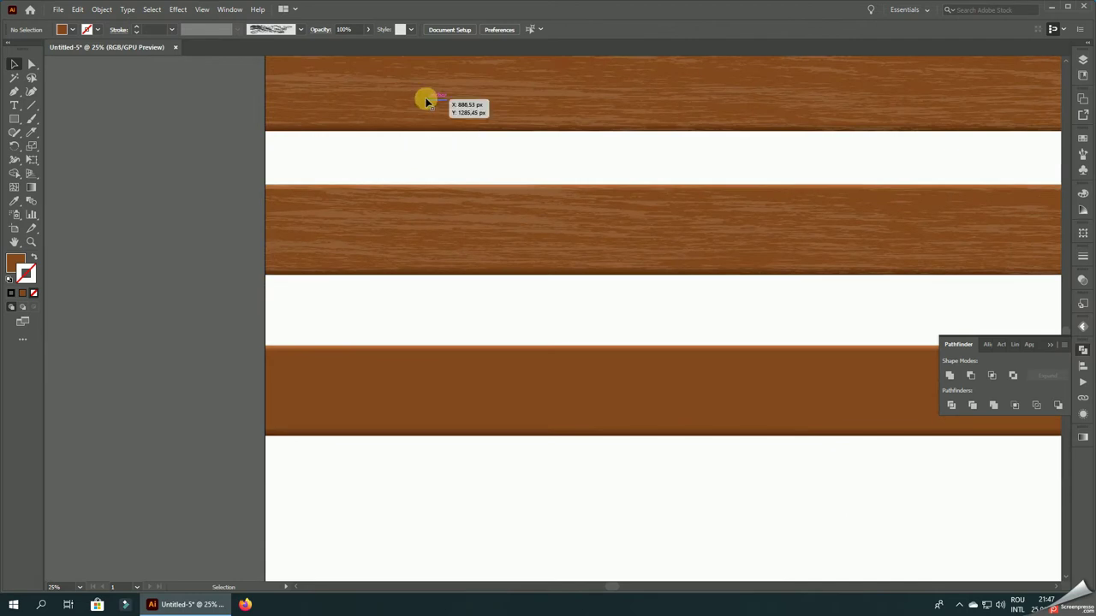
Ungroup the top plank's texture and check its opacity
click(427, 101)
right_click(415, 116)
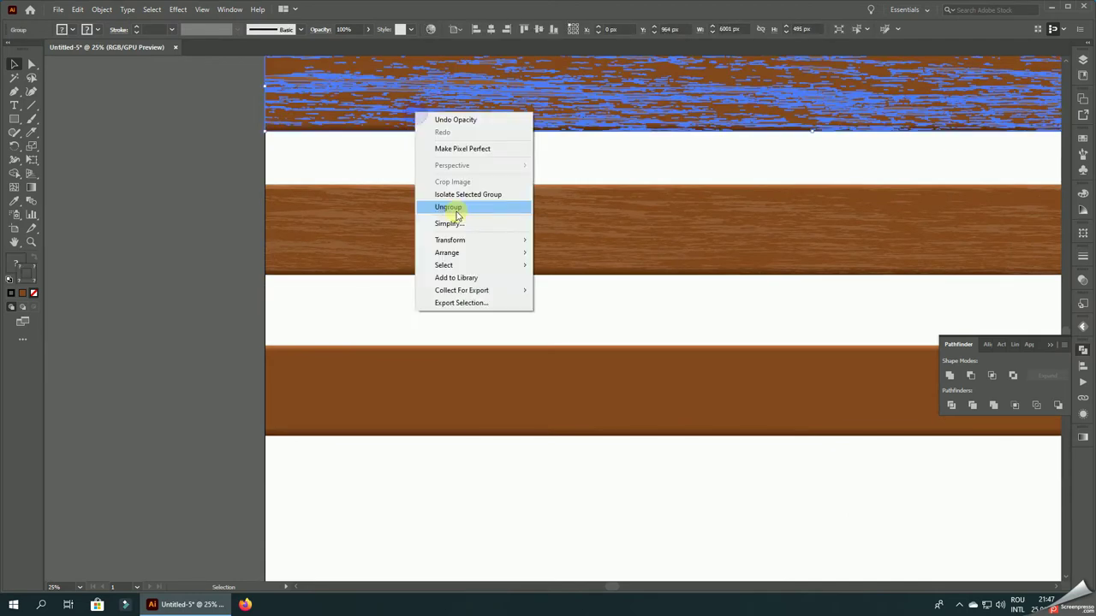
click(462, 209)
click(366, 147)
click(384, 86)
text(11)
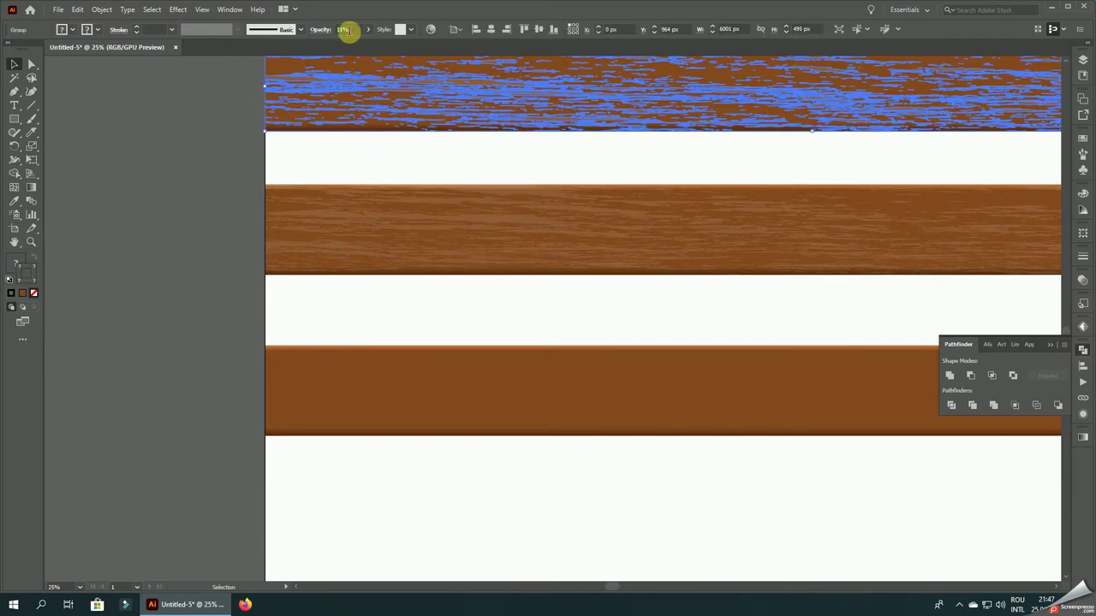
click(395, 166)
key(ctrl+minus)
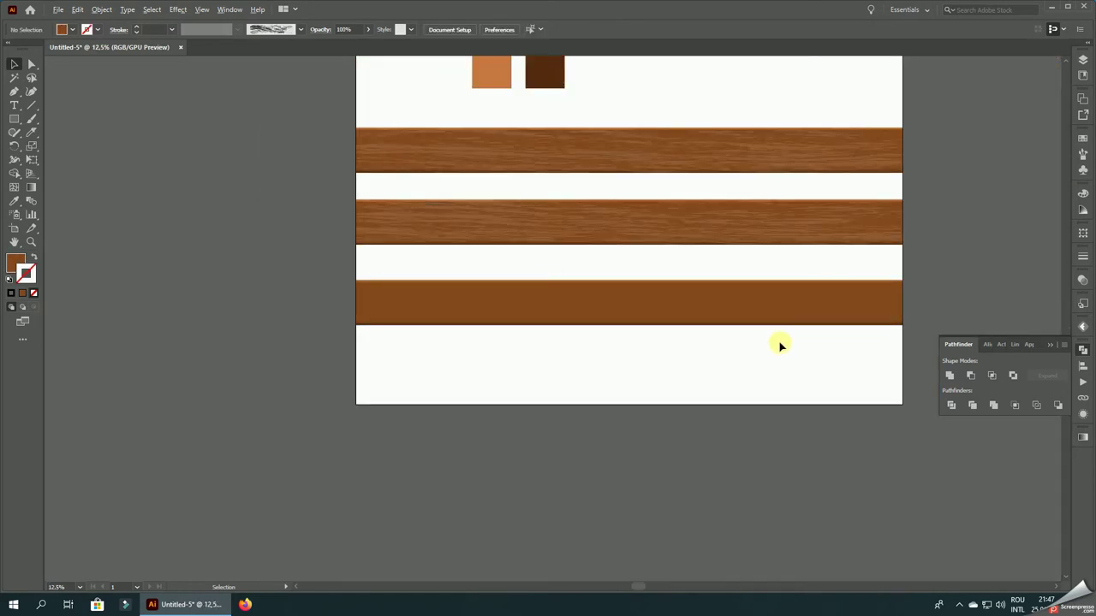
Set fill to None and stroke to black, and choose the Paintbrush with the grain brush
alt+scroll(779, 345, up, 1)
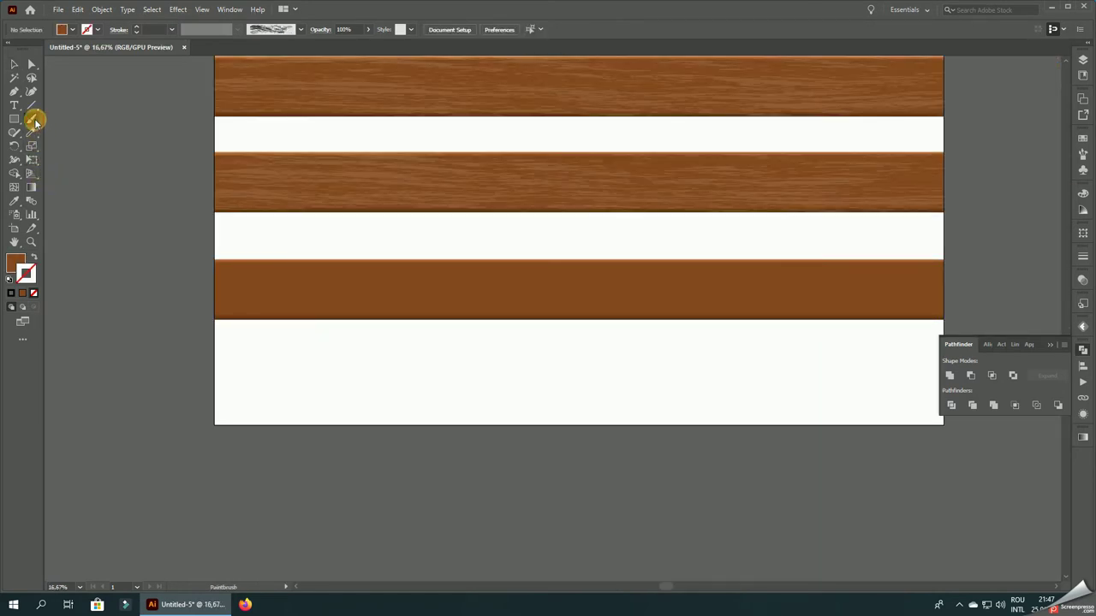
click(14, 64)
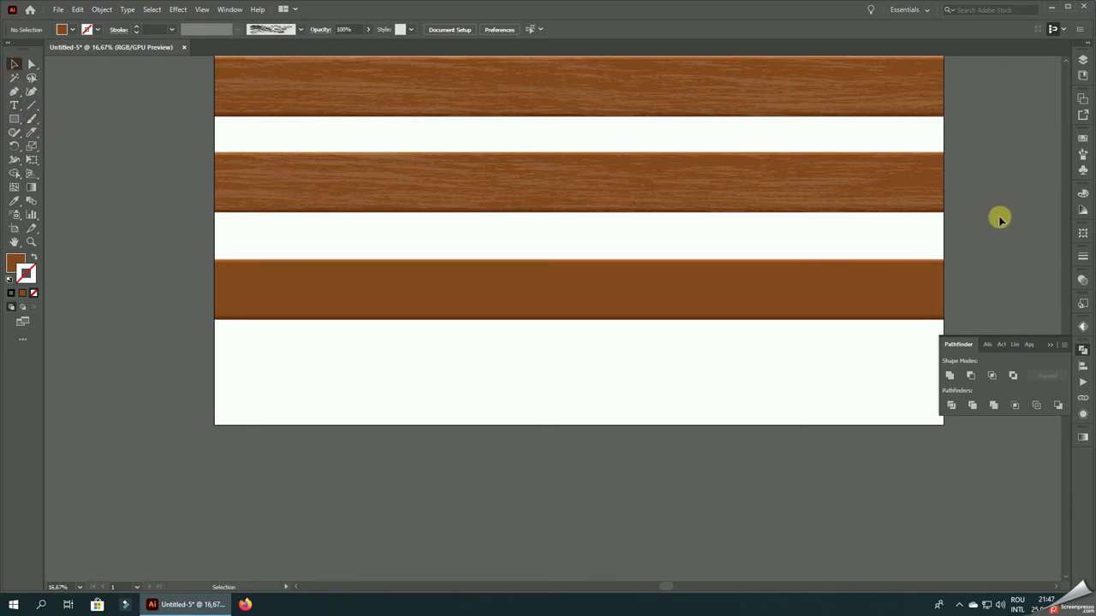
click(1085, 160)
click(993, 190)
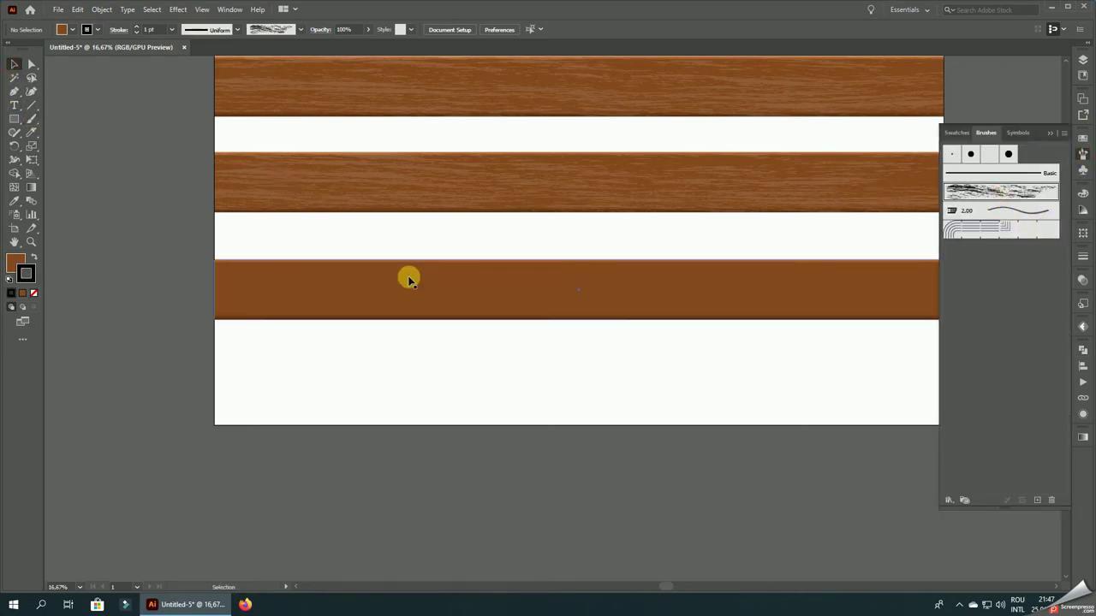
click(33, 293)
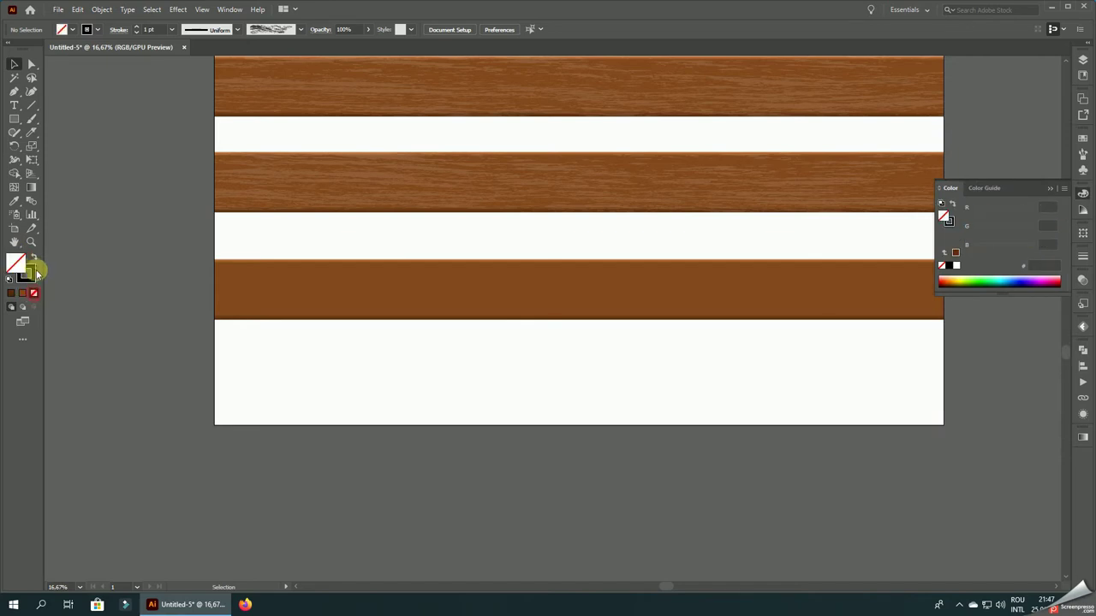
click(29, 274)
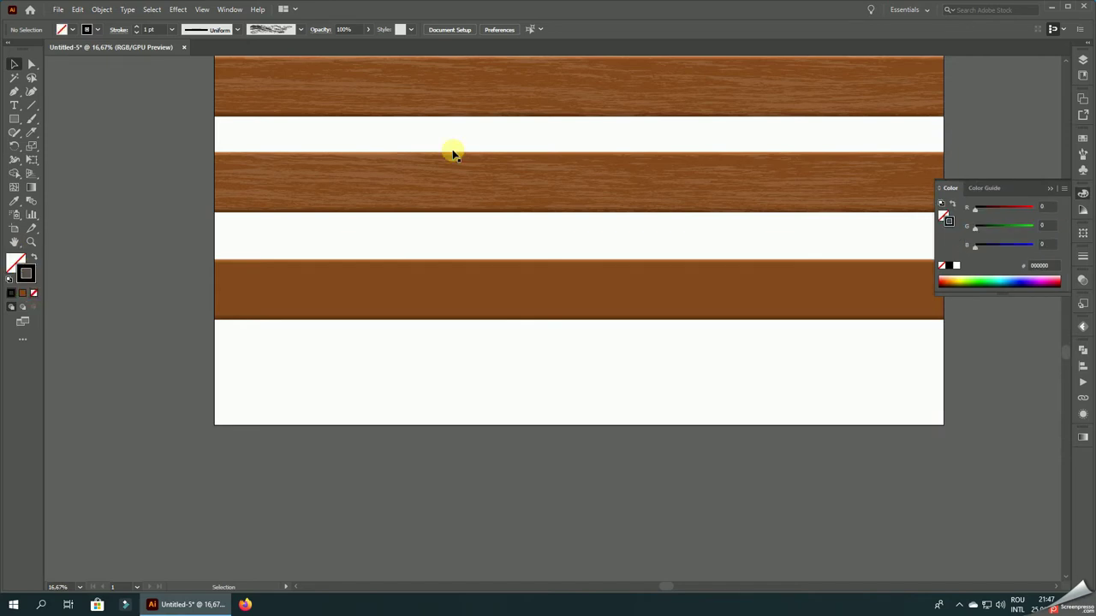
click(31, 121)
click(1084, 161)
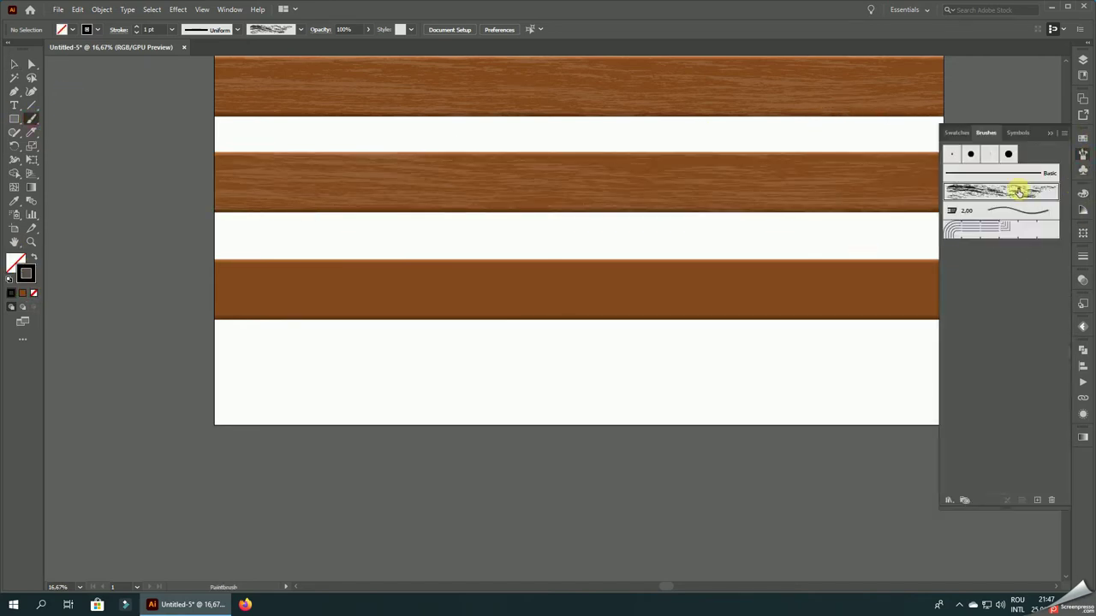
drag(577, 370, 506, 357)
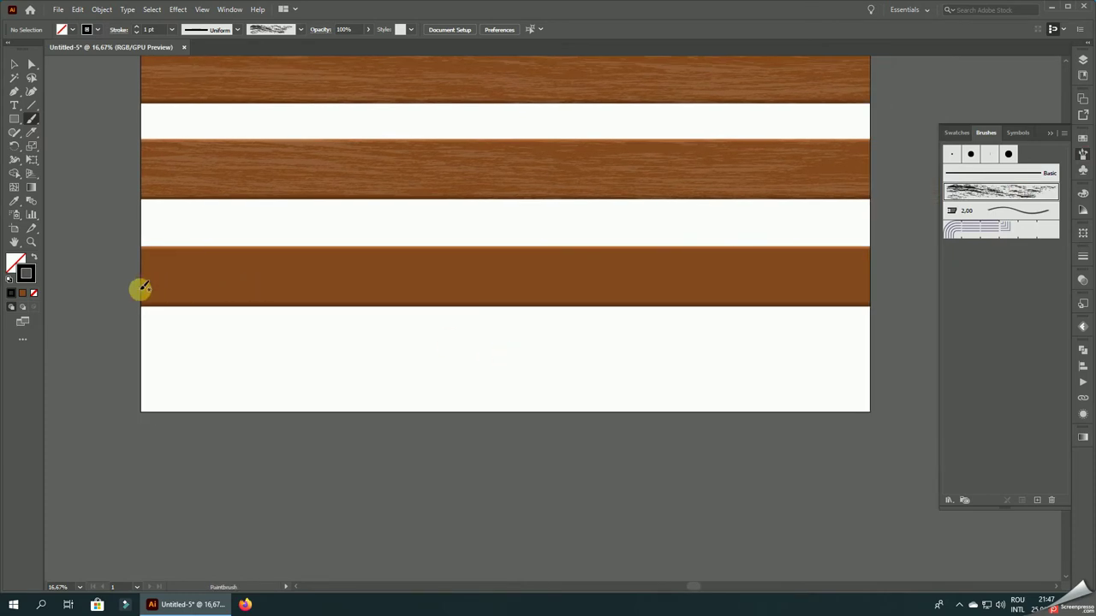
Paint several 7 pt grain strokes across and along the bottom plank, then select them
click(175, 30)
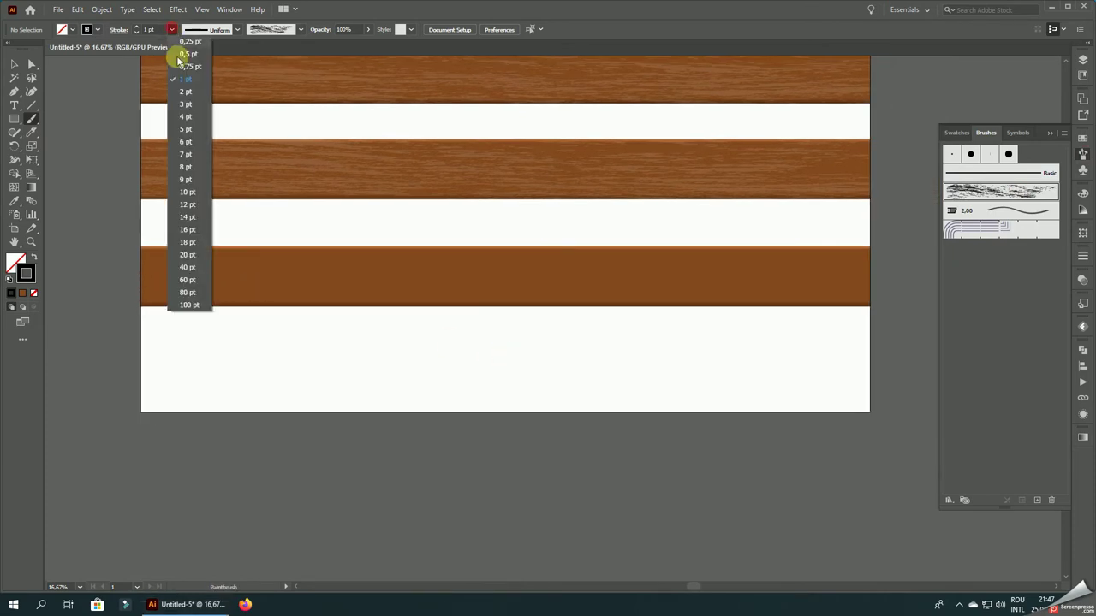
click(188, 155)
drag(131, 275, 405, 274)
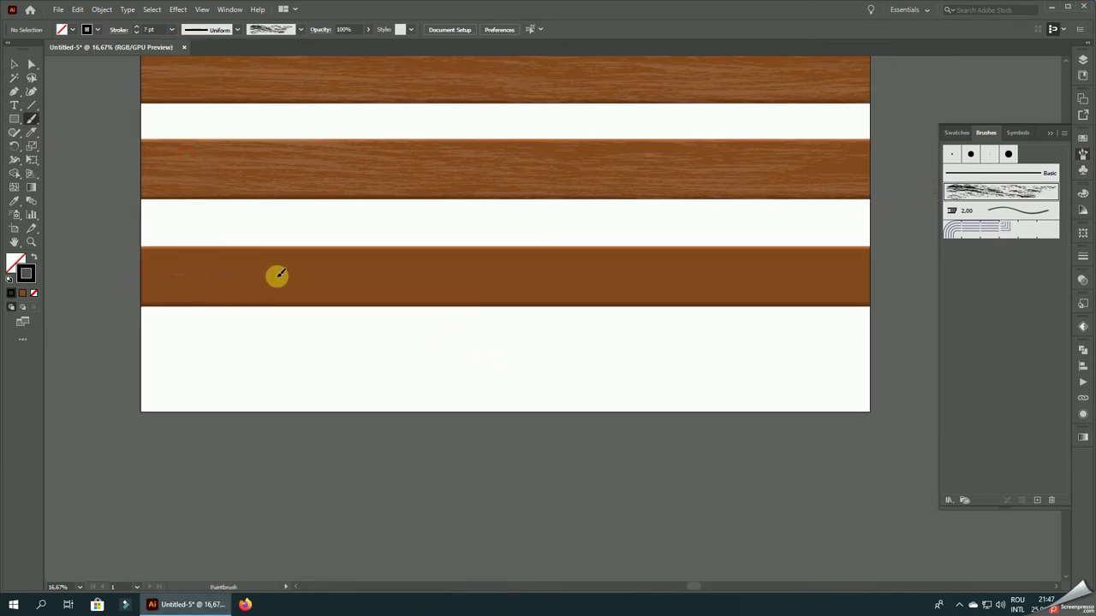
drag(621, 272, 915, 262)
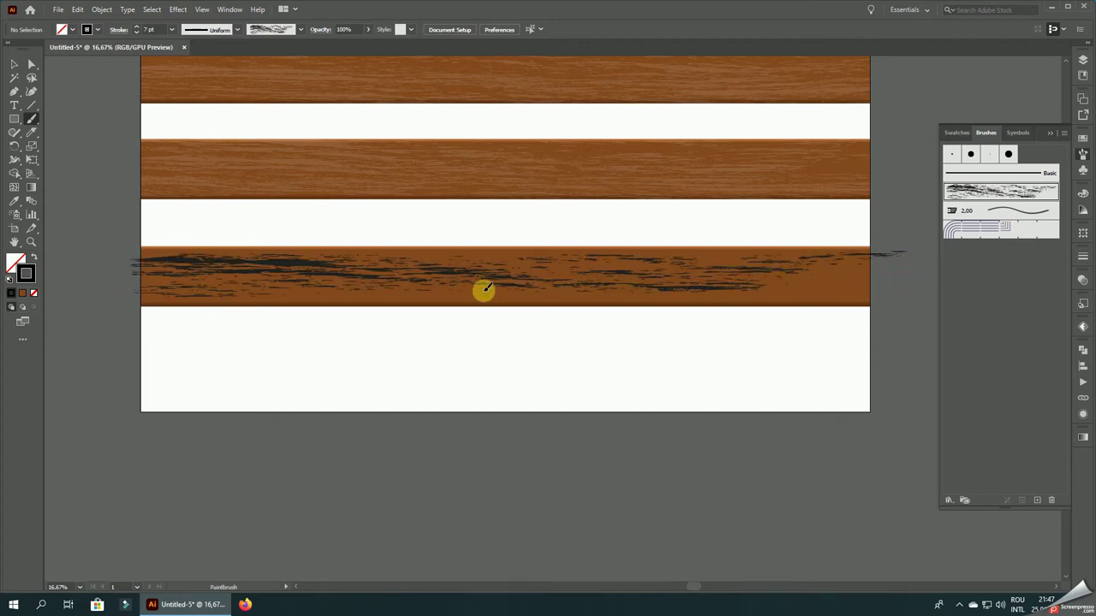
drag(483, 289, 124, 304)
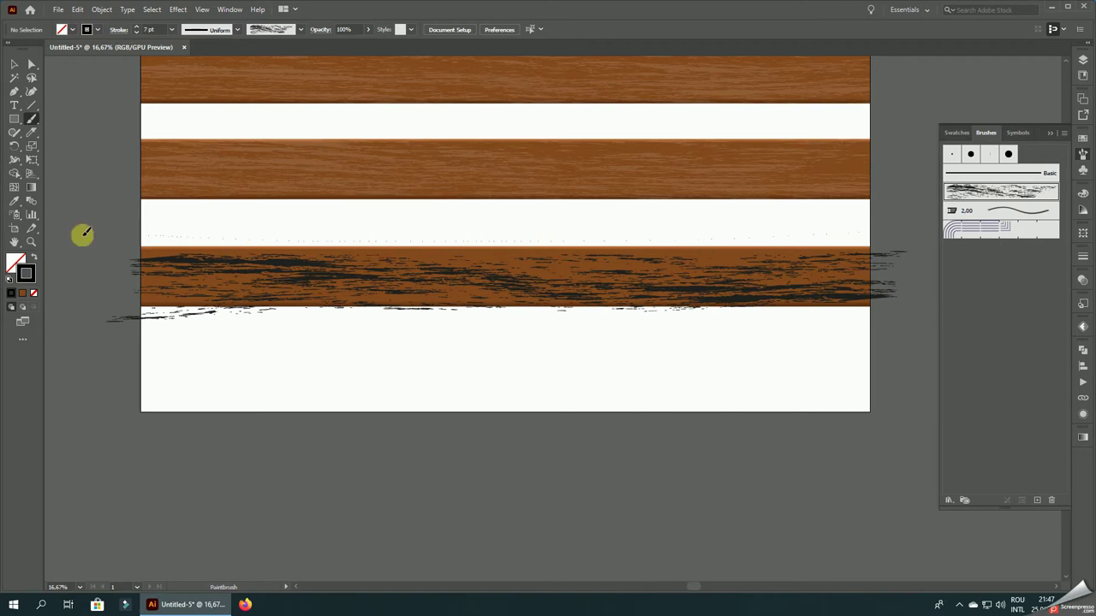
drag(83, 233, 74, 238)
click(17, 64)
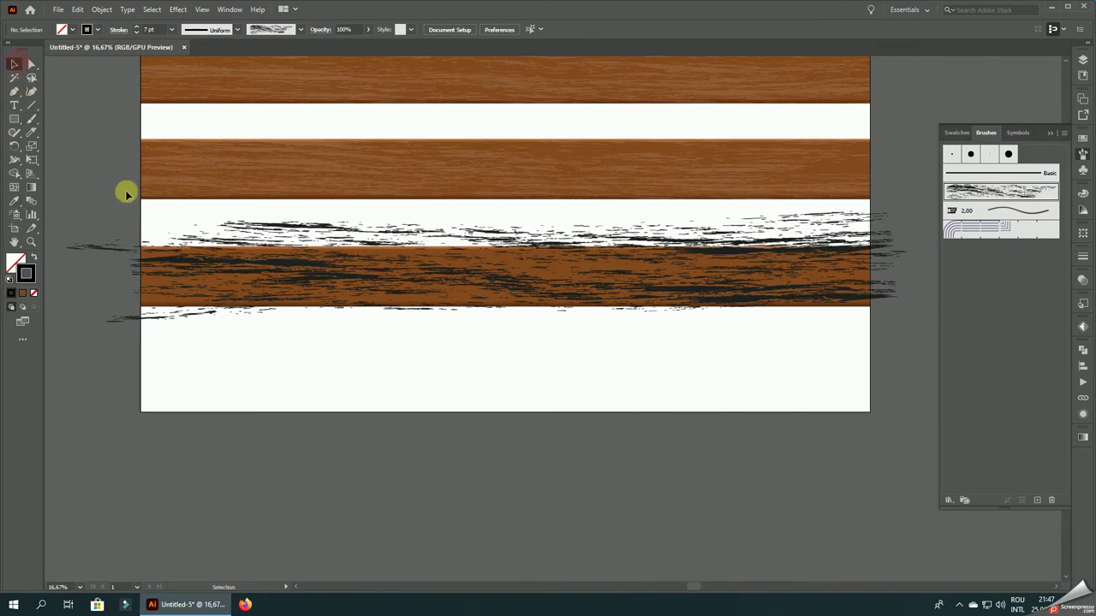
drag(174, 214, 127, 286)
scroll(128, 286, up, 2)
Expand the painted grain strokes into shapes, simplify them and fill them white
shift+click(169, 285)
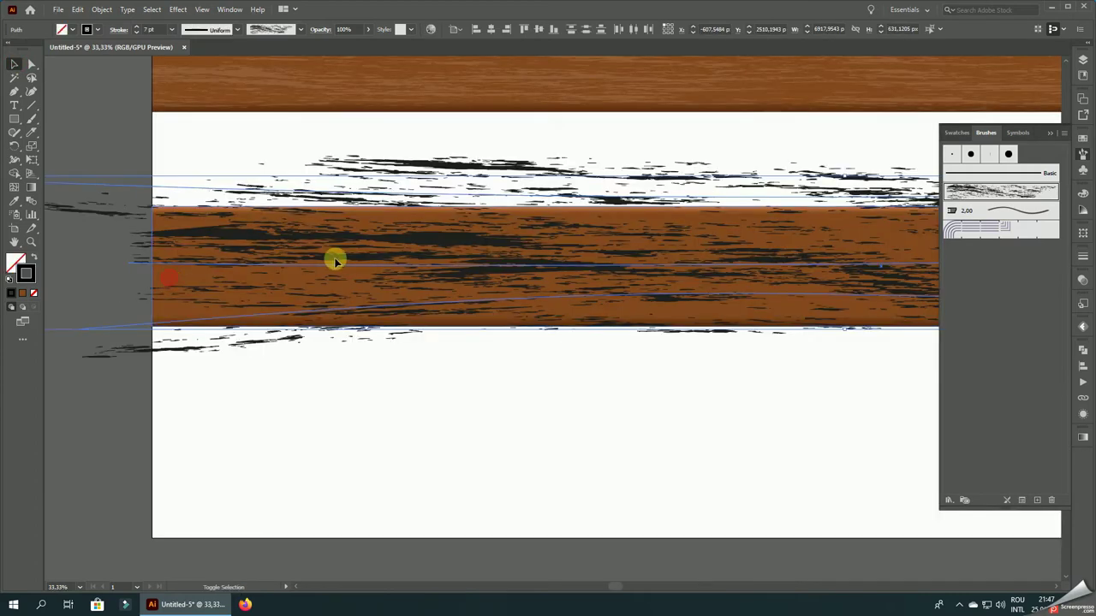
click(96, 9)
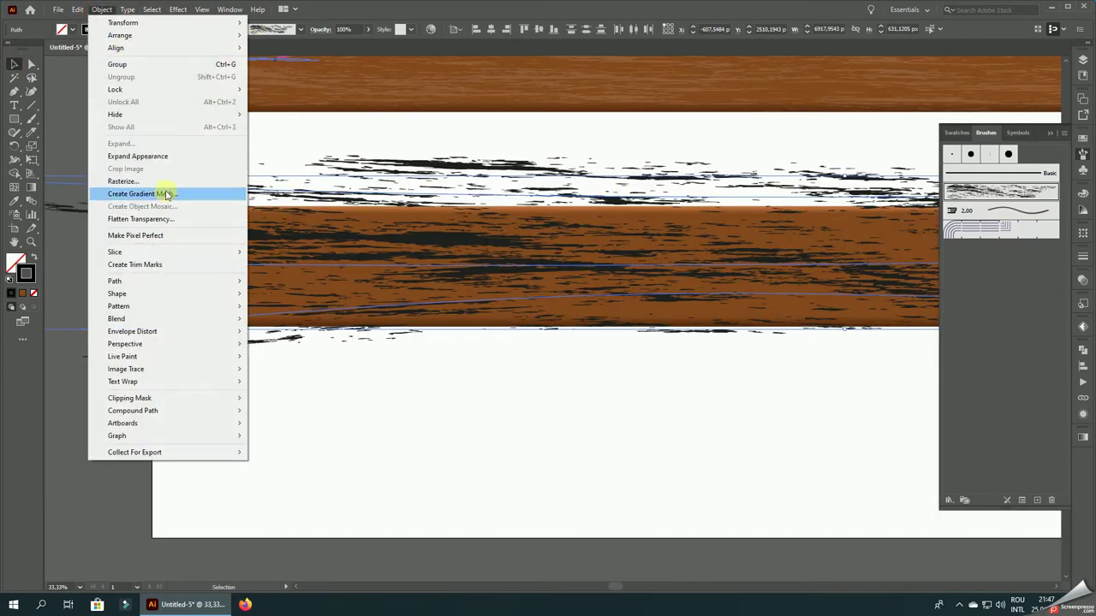
click(162, 193)
right_click(254, 189)
click(289, 262)
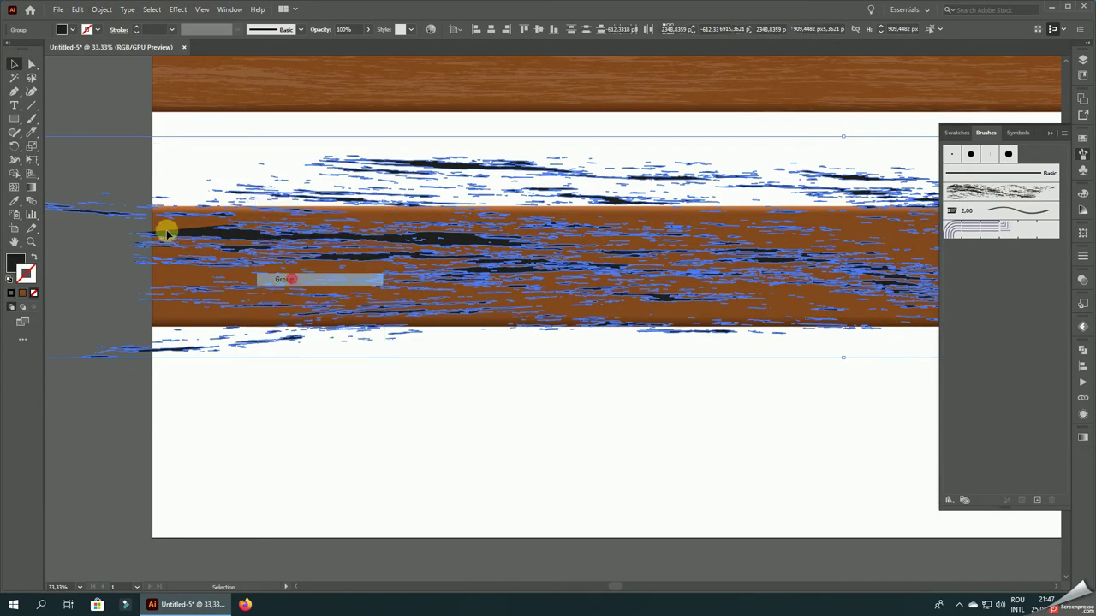
click(15, 200)
click(186, 153)
click(21, 68)
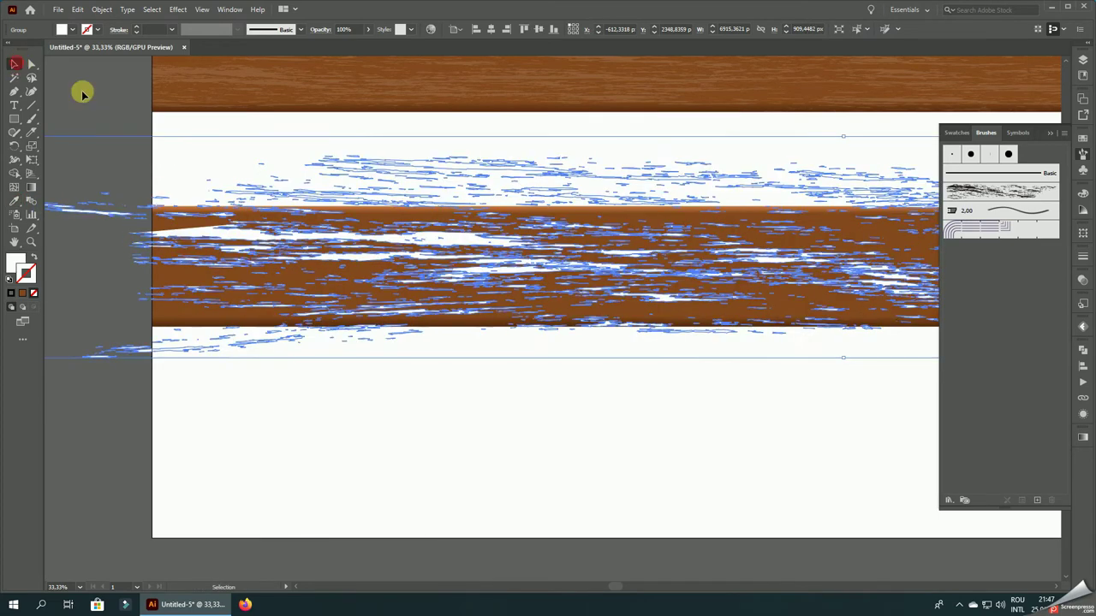
click(84, 94)
Bring the plain plank to front and cut the grain shapes out of it with Pathfinder
click(171, 275)
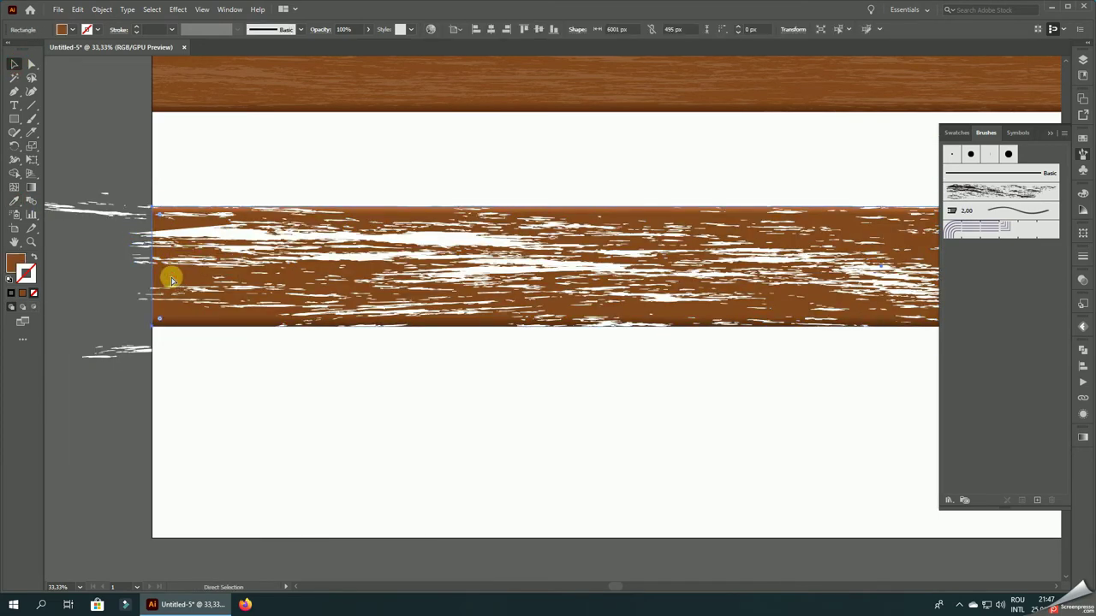
right_click(171, 276)
click(316, 468)
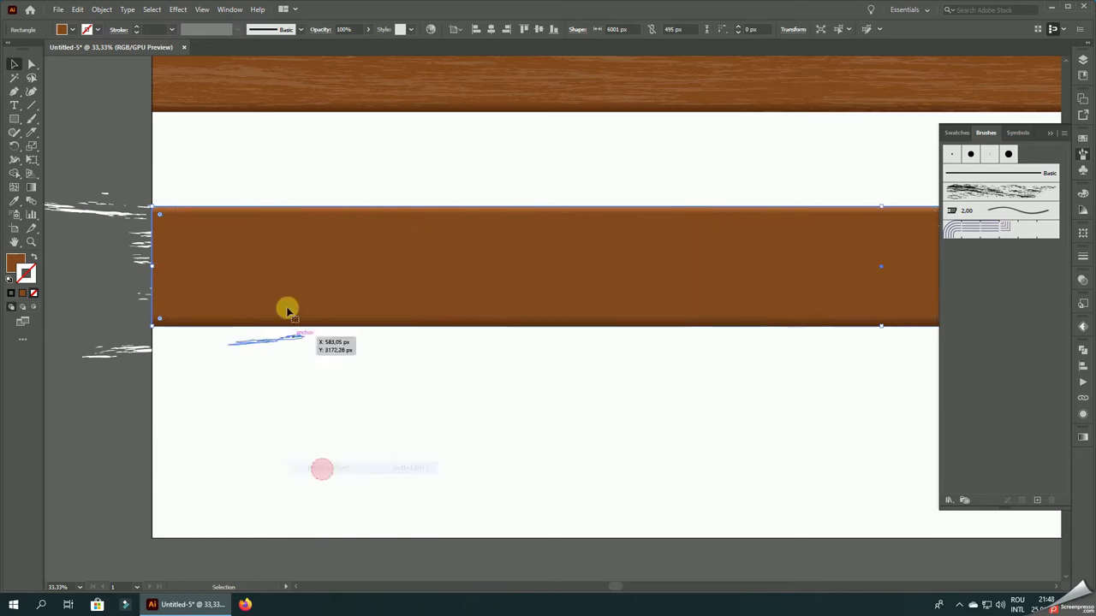
shift+click(141, 224)
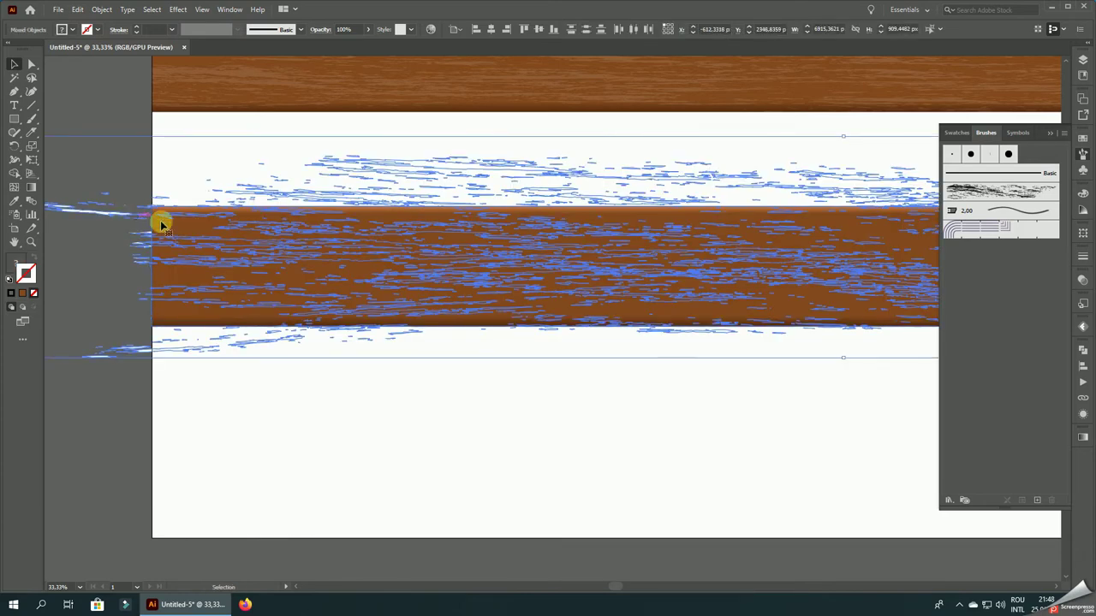
click(1084, 369)
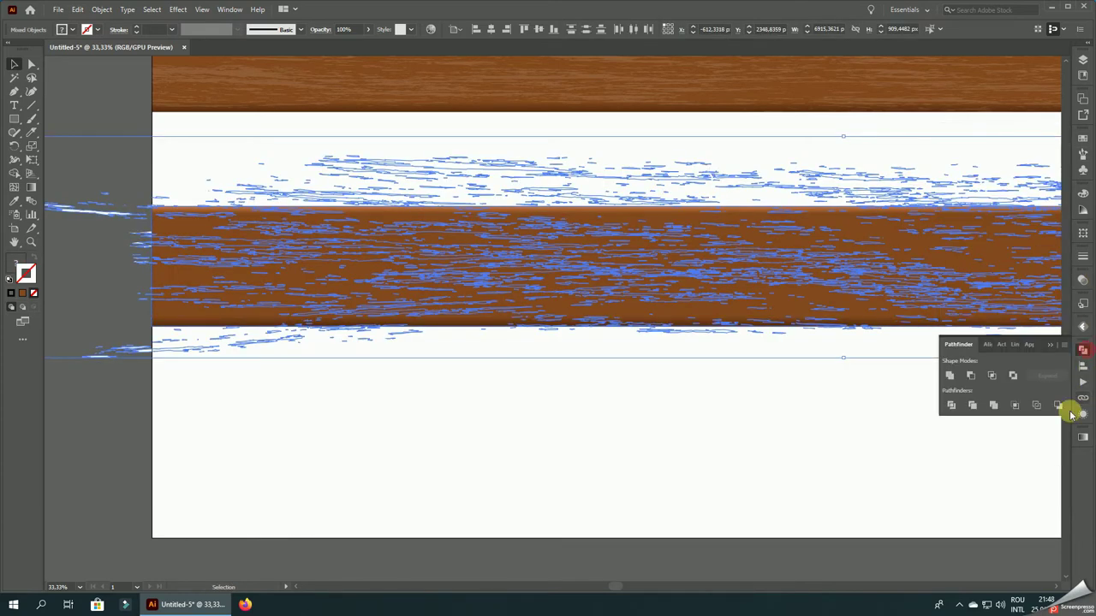
click(614, 400)
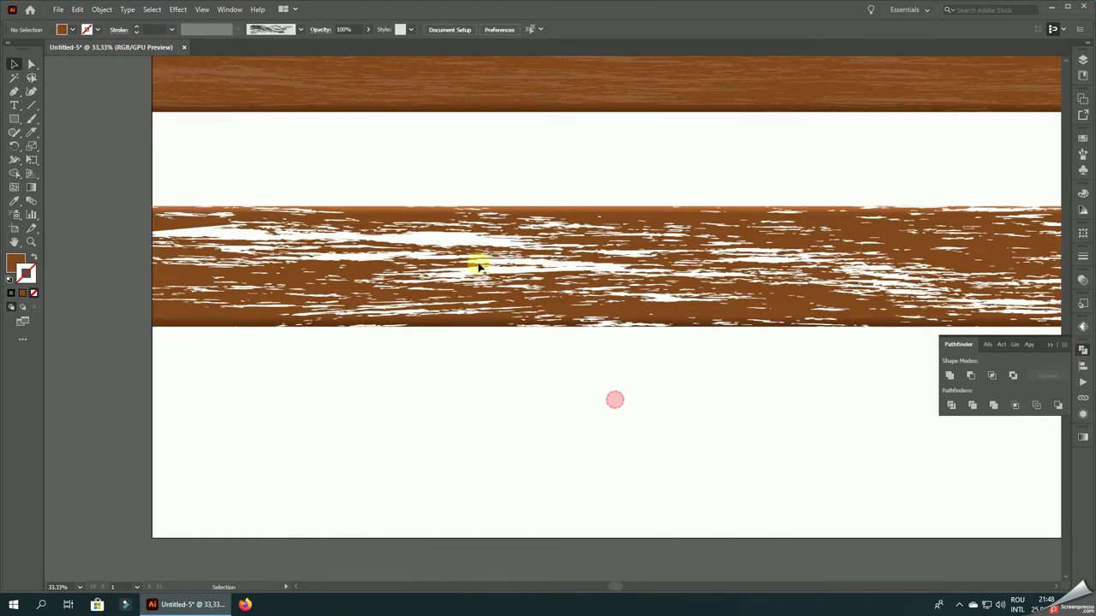
Change the grained plank's opacity value
click(433, 237)
click(355, 29)
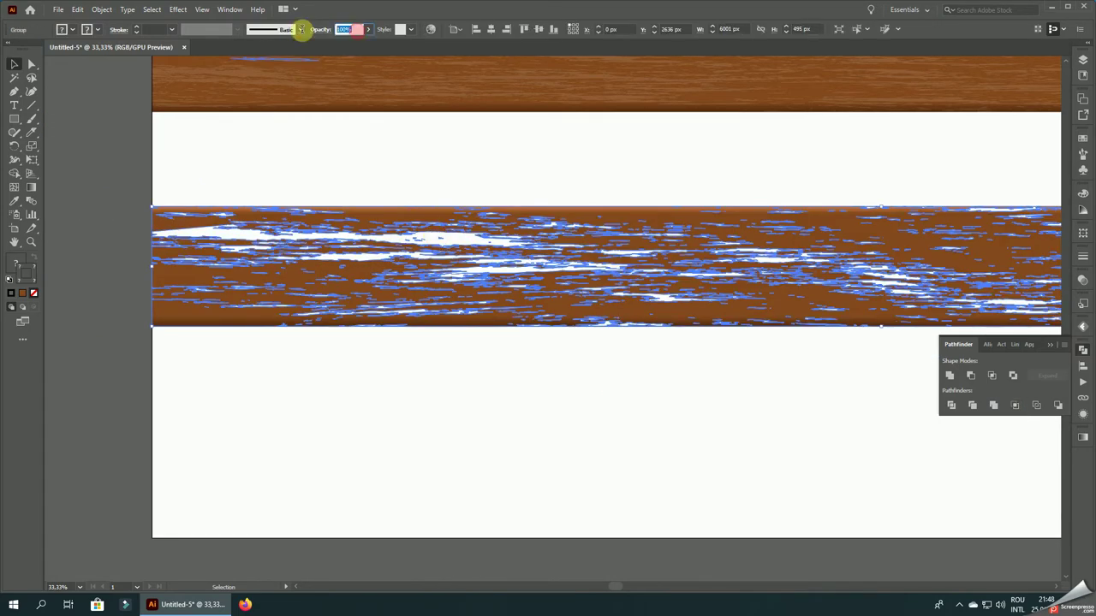
text(11)
key(Return)
click(450, 359)
scroll(450, 360, down, 2)
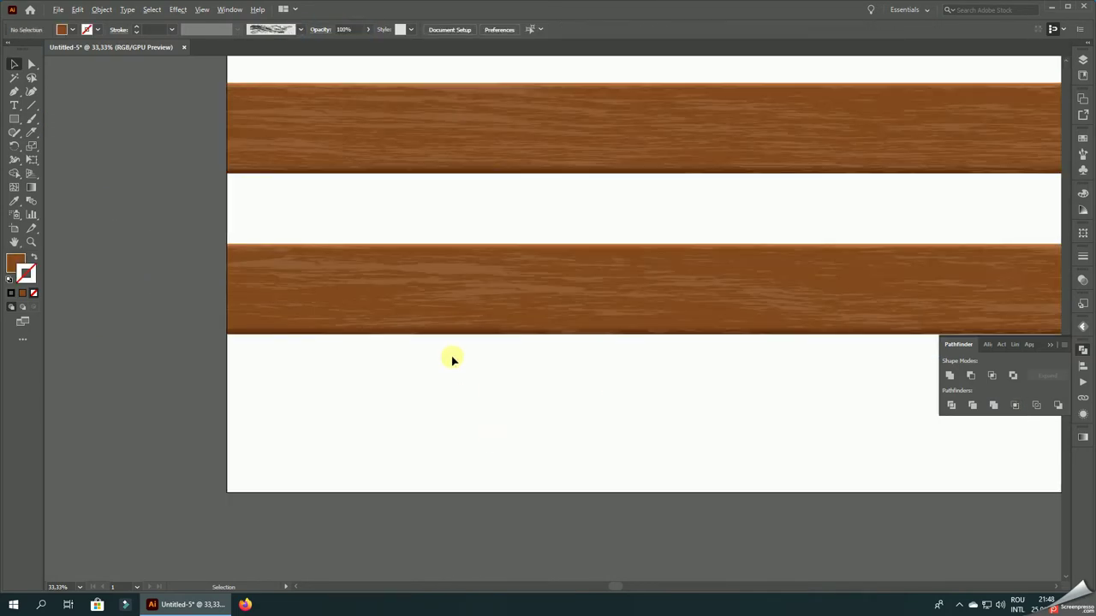
Group the parts of the bottom, middle and top planks into separate groups
drag(445, 257, 543, 372)
right_click(510, 284)
click(553, 377)
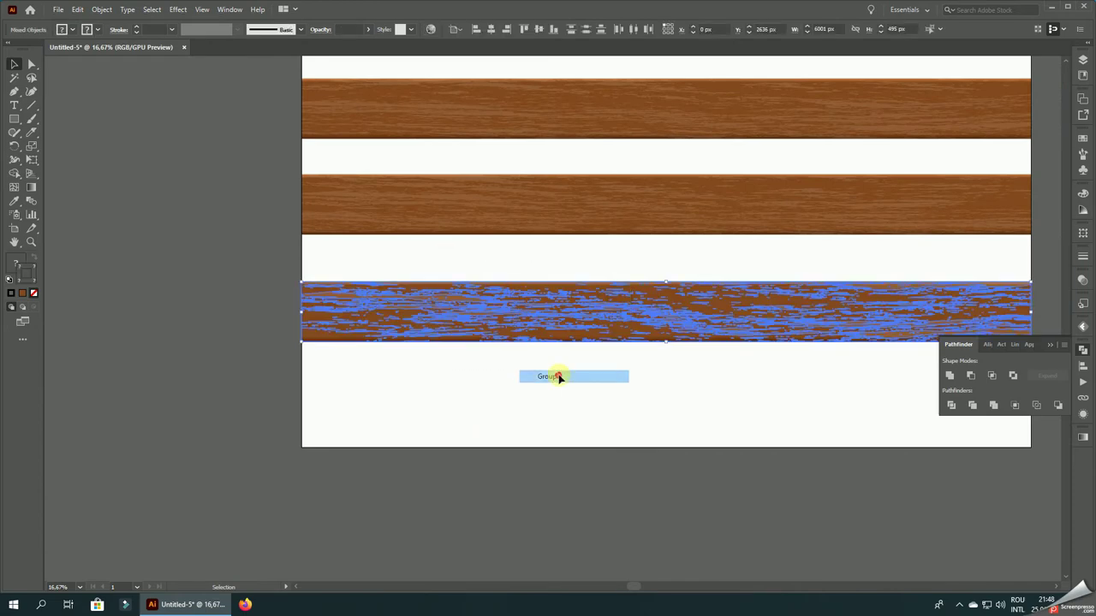
drag(485, 158, 530, 225)
right_click(540, 187)
click(588, 260)
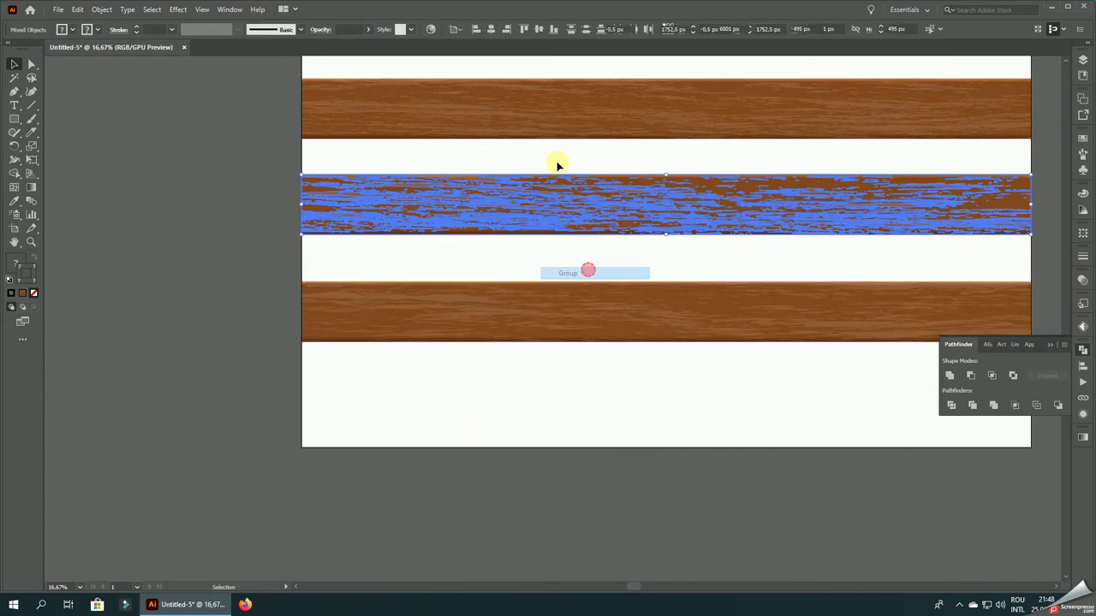
click(588, 109)
right_click(587, 110)
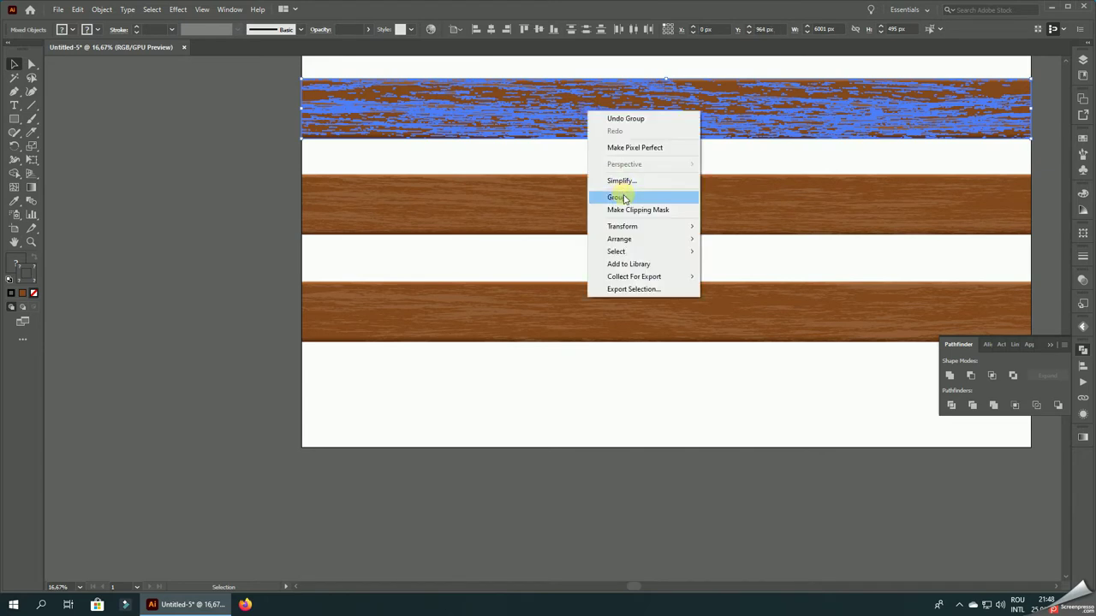
click(600, 196)
click(613, 257)
drag(613, 257, 563, 422)
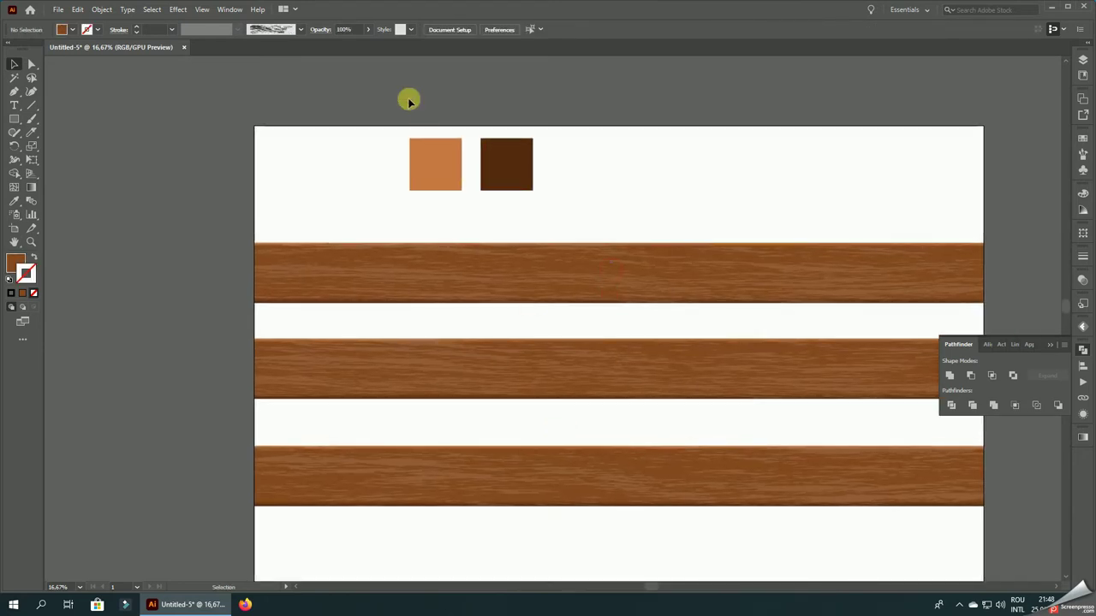
Move the swatches above the artboard and add a third swatch sampled from the plank's wood brown
mouse_move(408, 101)
mouse_down()
mouse_move(521, 172)
mouse_move(522, 89)
mouse_up()
drag(570, 131, 583, 155)
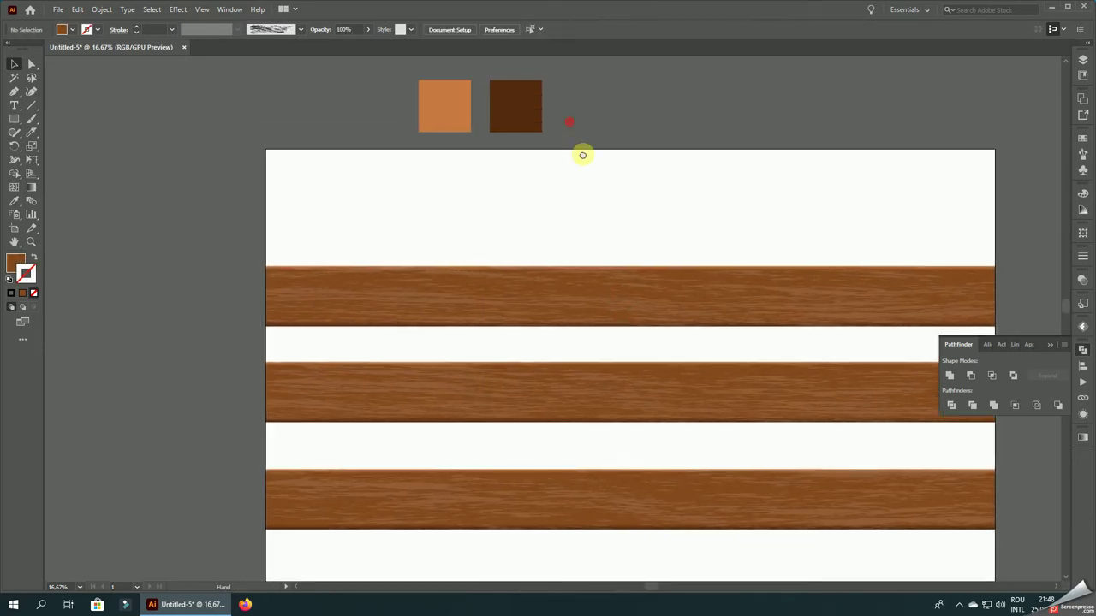
drag(452, 123, 370, 122)
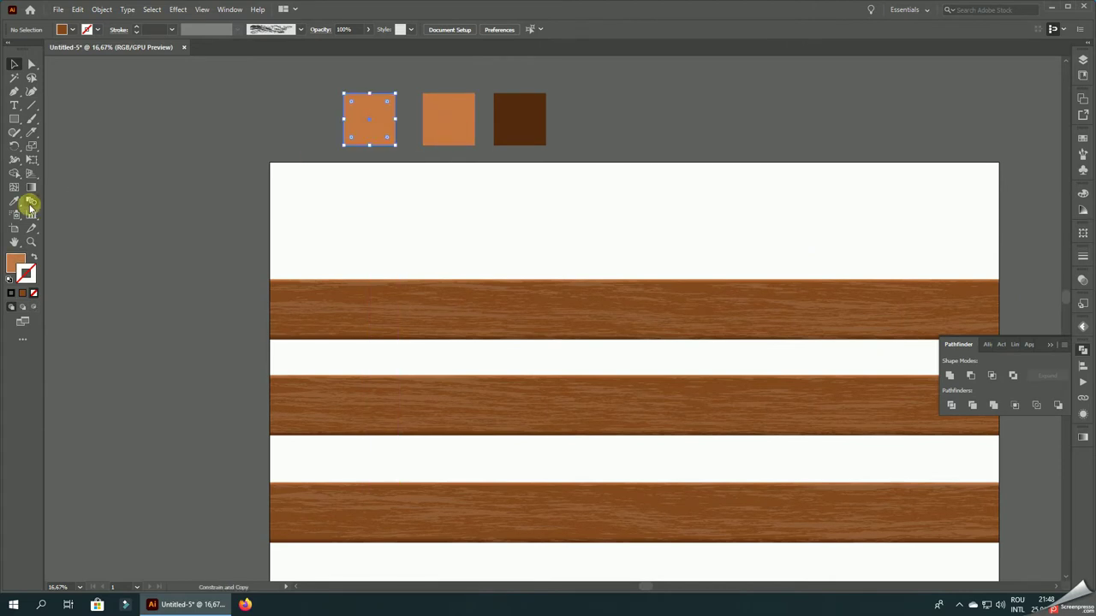
click(15, 202)
scroll(305, 322, up, 3)
click(310, 269)
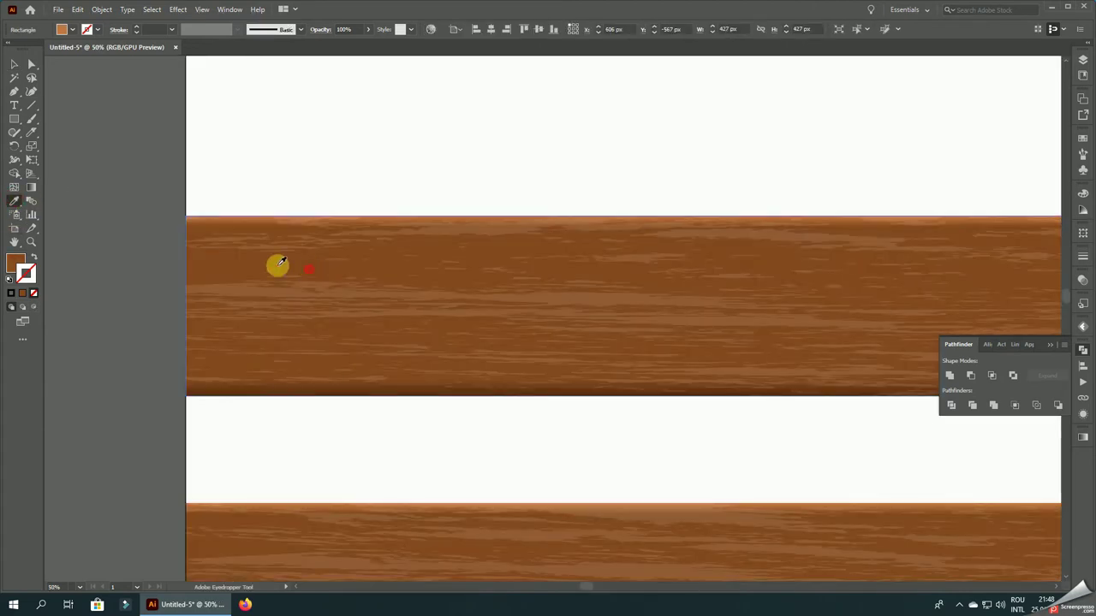
Rework the fill gradient's stops, adding one near 27%, and set the stroke to none
click(1080, 436)
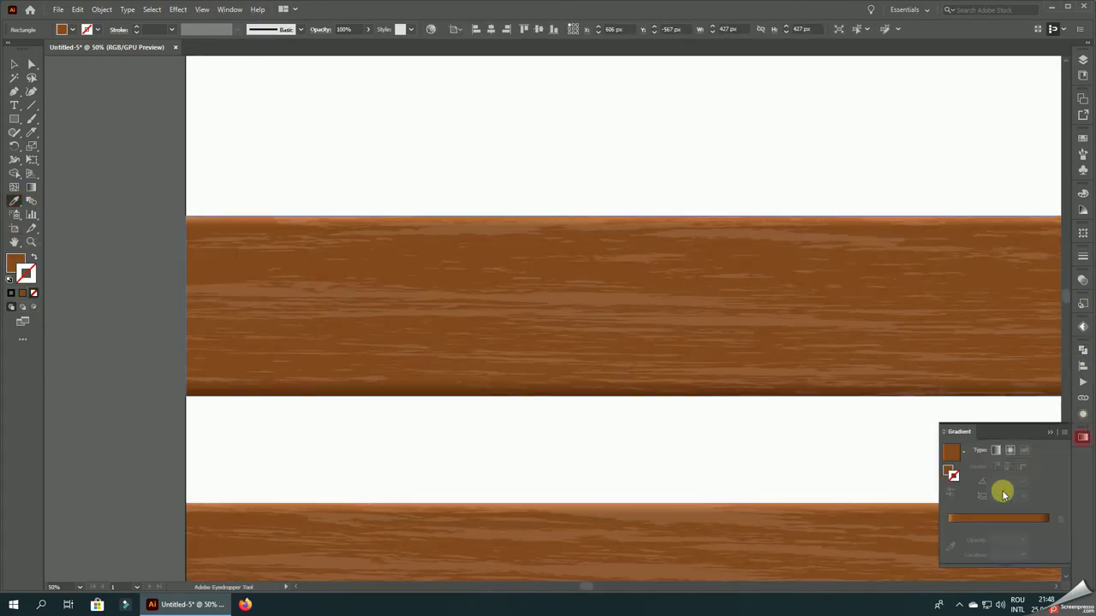
click(996, 530)
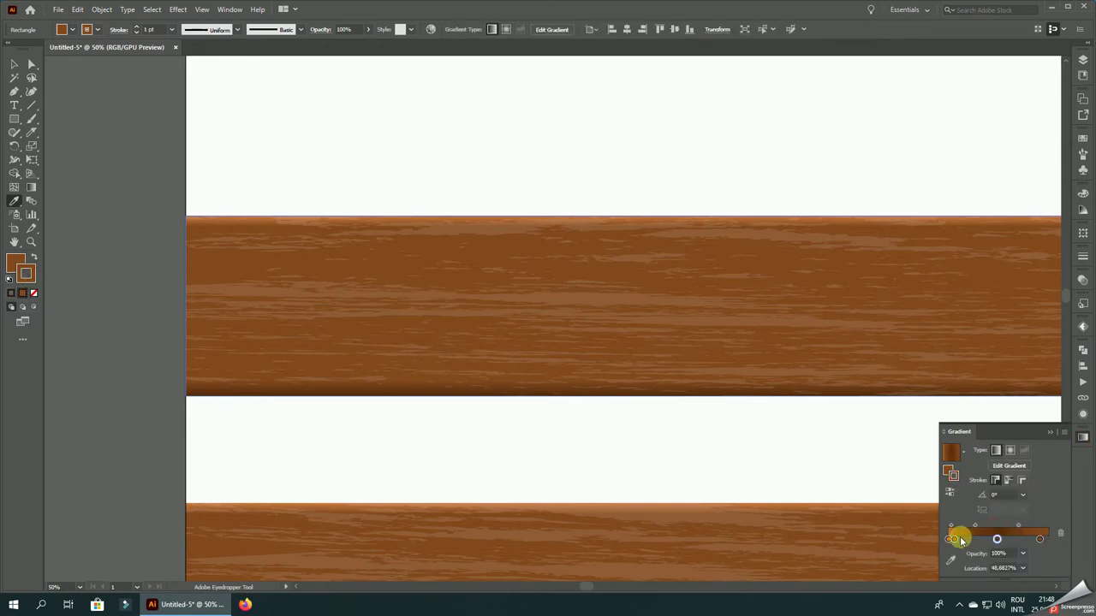
mouse_move(957, 541)
mouse_down()
mouse_move(989, 554)
mouse_move(983, 545)
mouse_up()
click(974, 540)
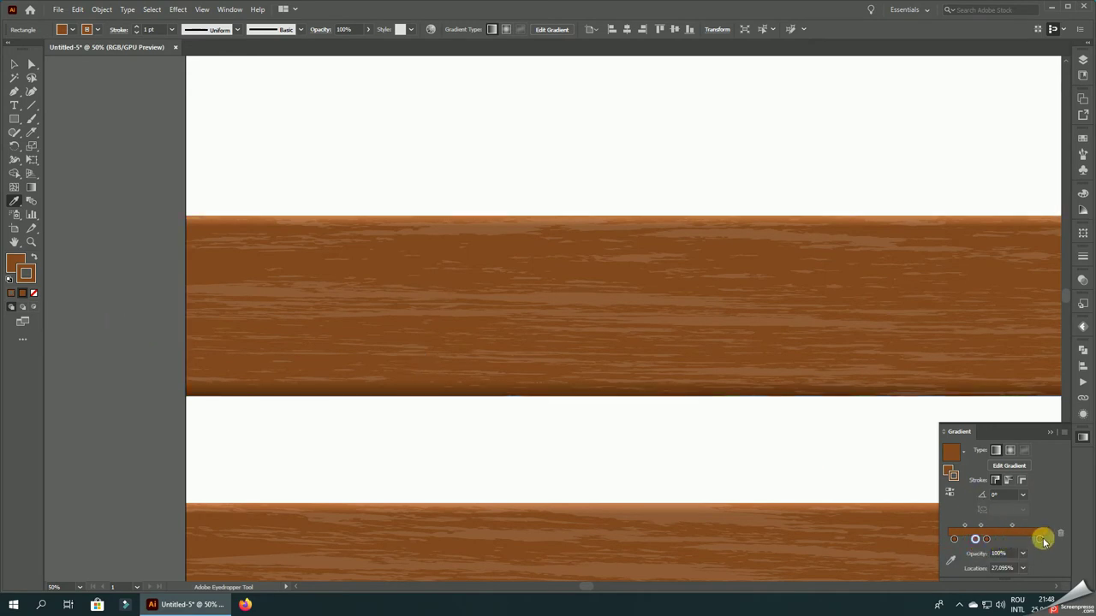
drag(1039, 538, 1026, 539)
click(26, 275)
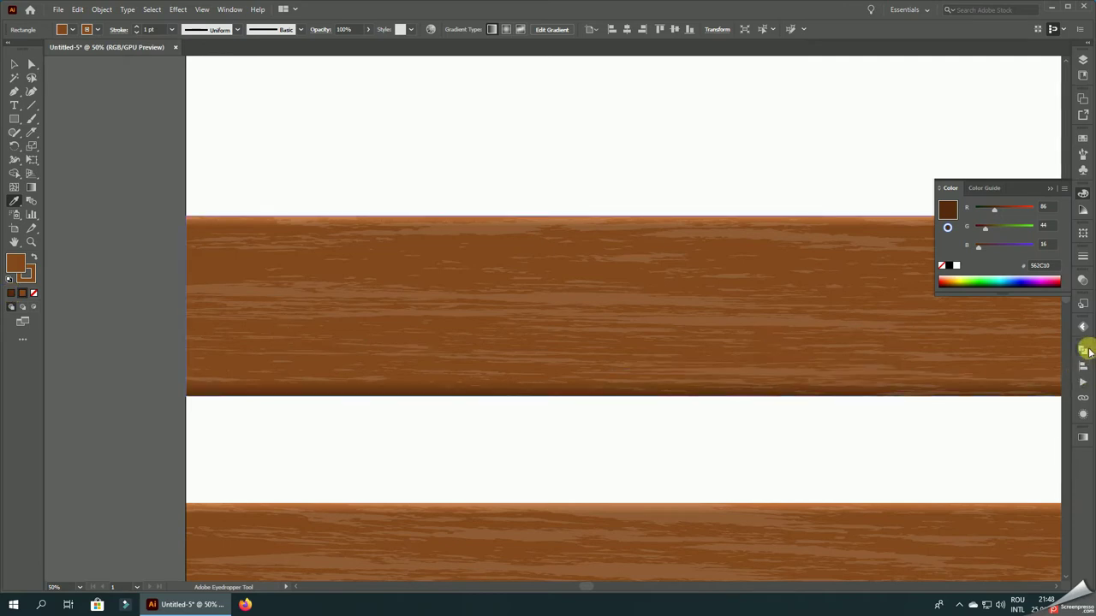
click(1083, 437)
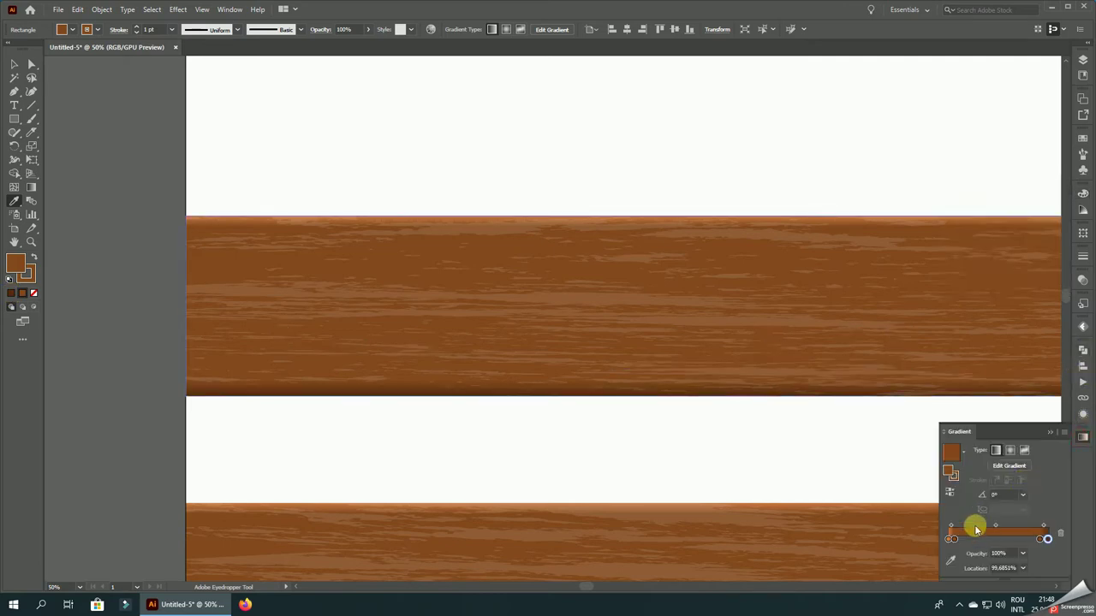
click(33, 292)
click(15, 264)
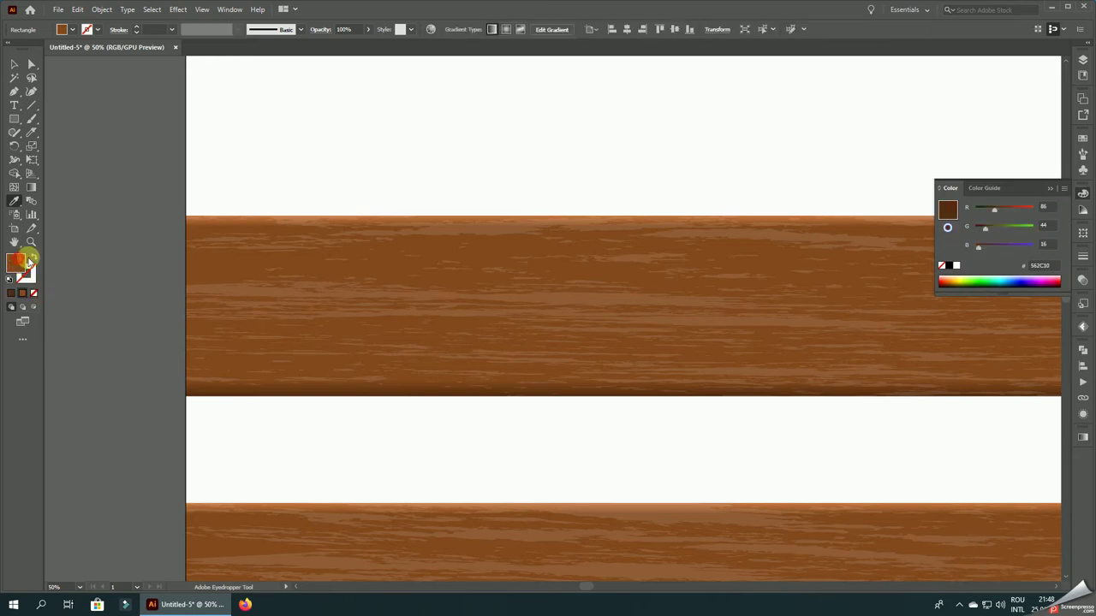
click(1083, 438)
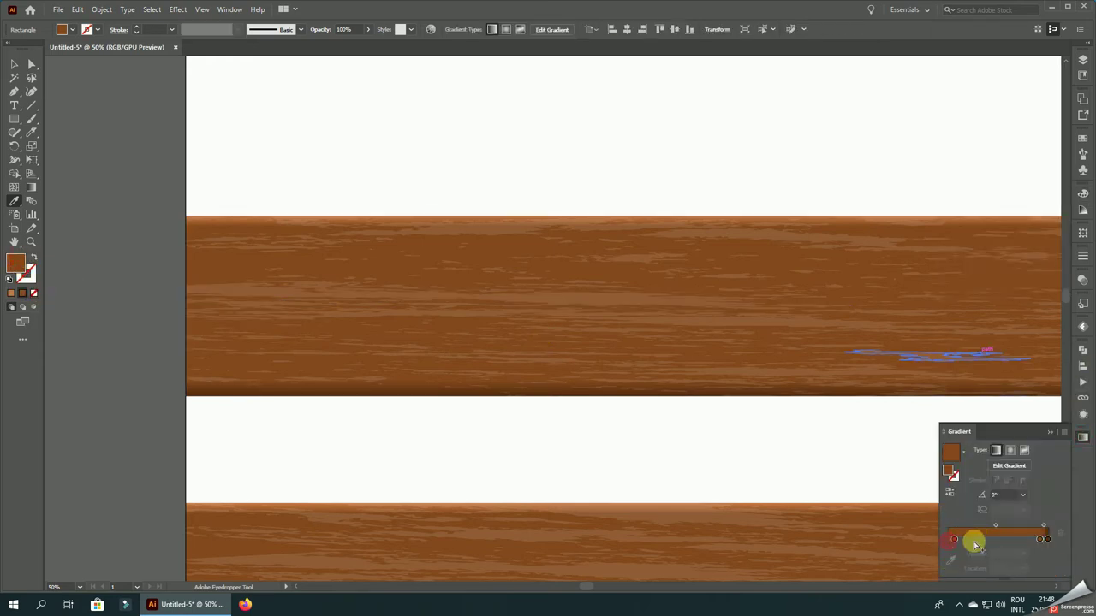
drag(971, 541, 1016, 541)
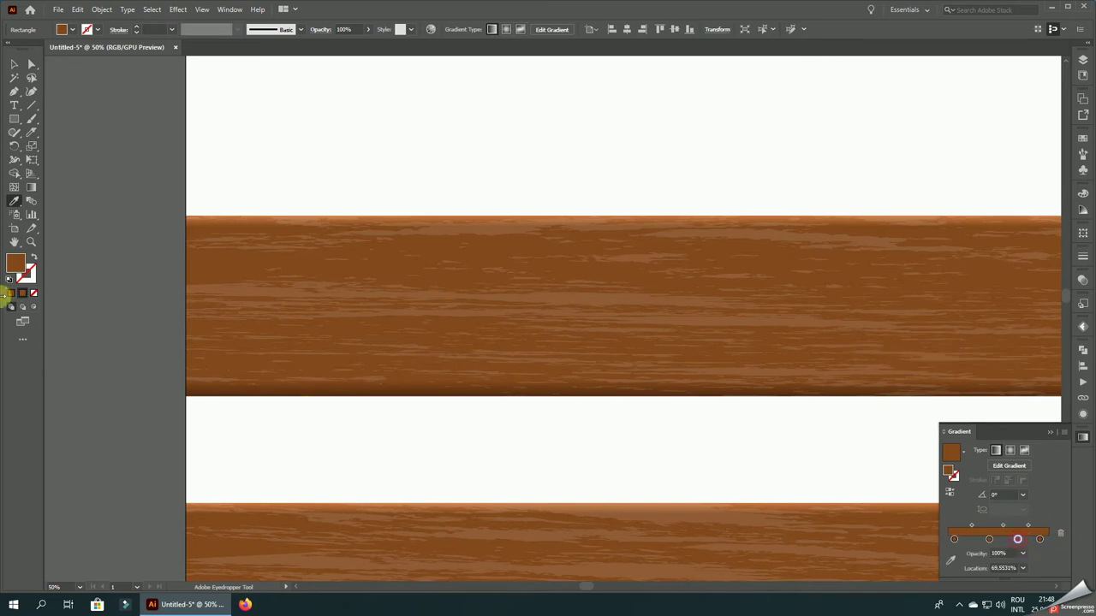
click(13, 294)
Align the topmost wood plank to the artboard's top edge
click(13, 64)
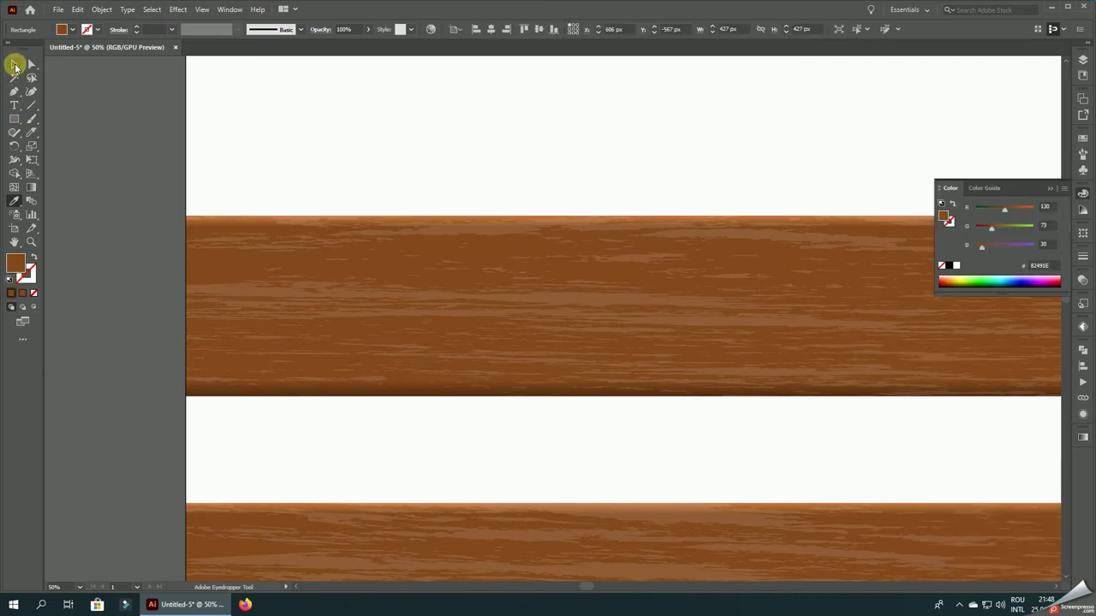
scroll(543, 348, down, 4)
click(557, 265)
drag(608, 291, 538, 220)
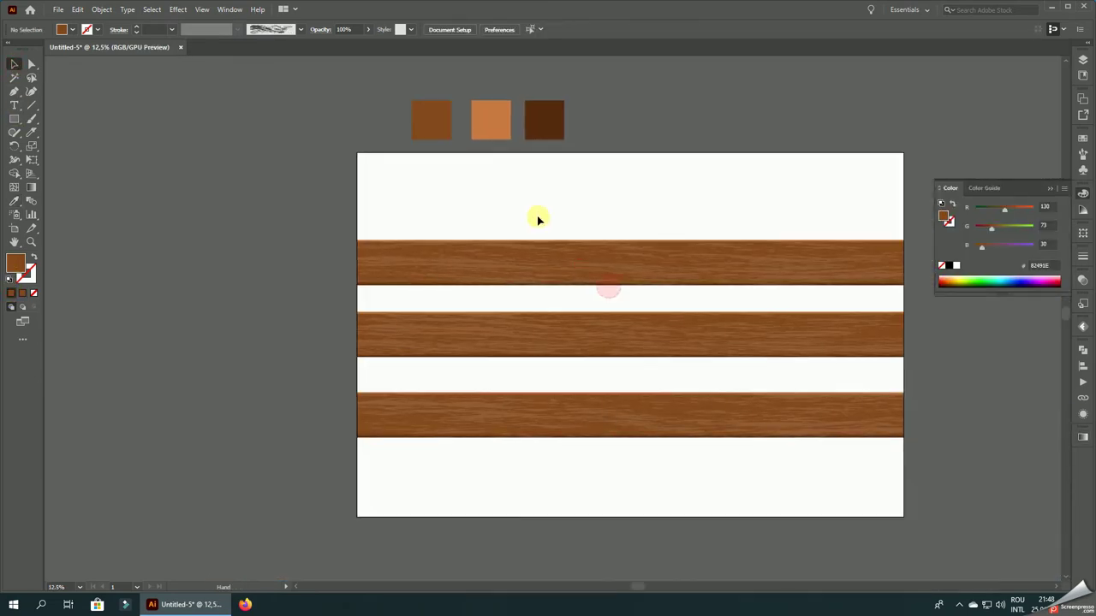
click(532, 252)
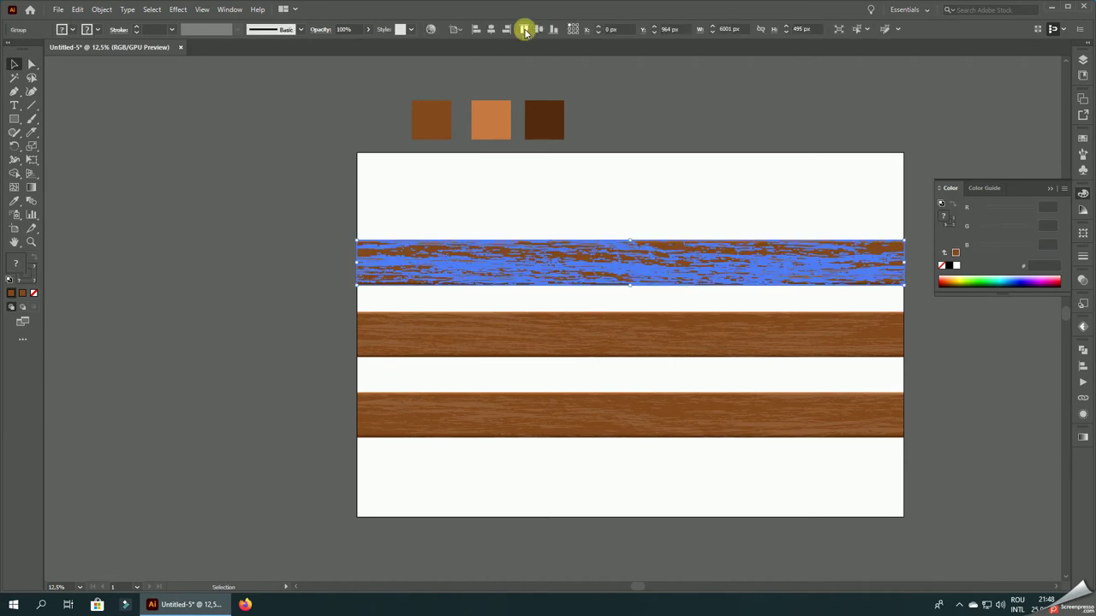
click(526, 33)
click(405, 201)
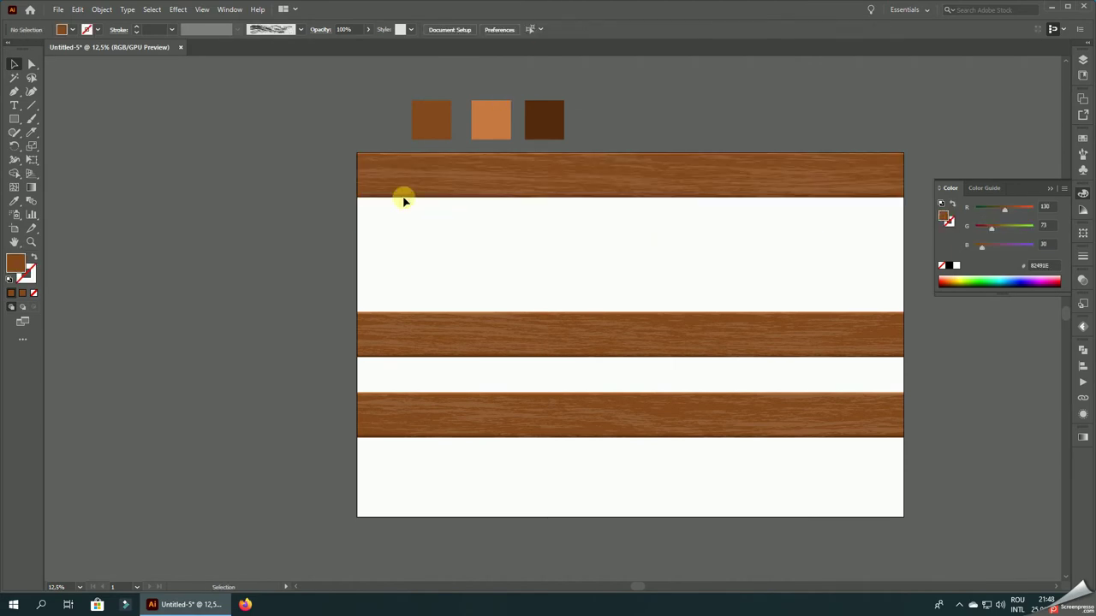
Draw a thin rectangle under the top plank and begin stretching it wider
click(12, 121)
scroll(362, 228, up, 3)
scroll(349, 193, up, 3)
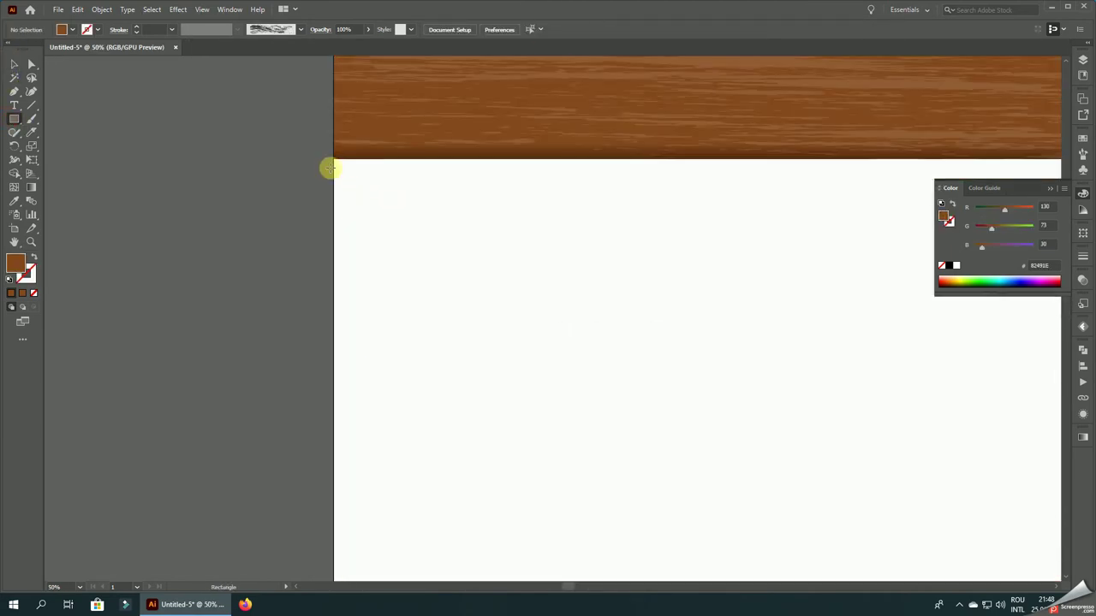
drag(336, 153, 1039, 160)
scroll(482, 213, down, 4)
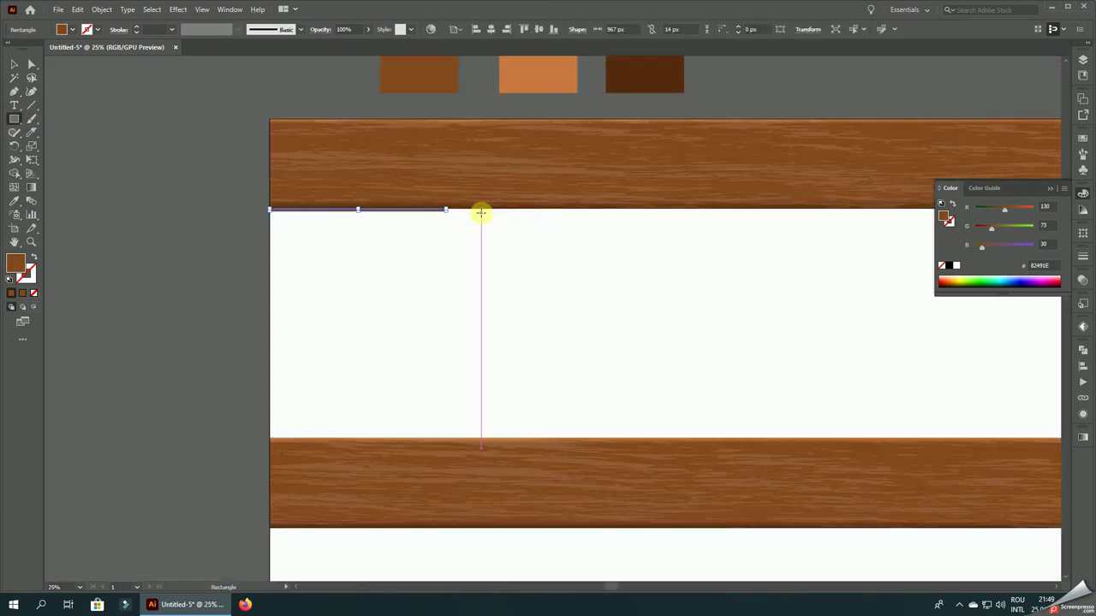
click(12, 64)
scroll(520, 234, up, 3)
scroll(421, 197, up, 2)
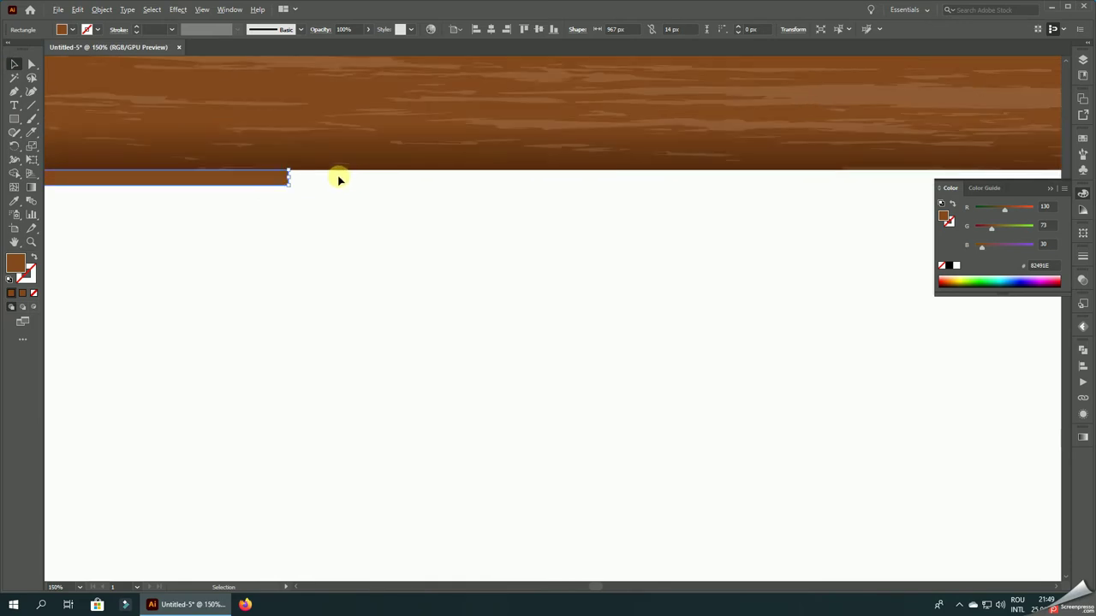
drag(289, 177, 973, 196)
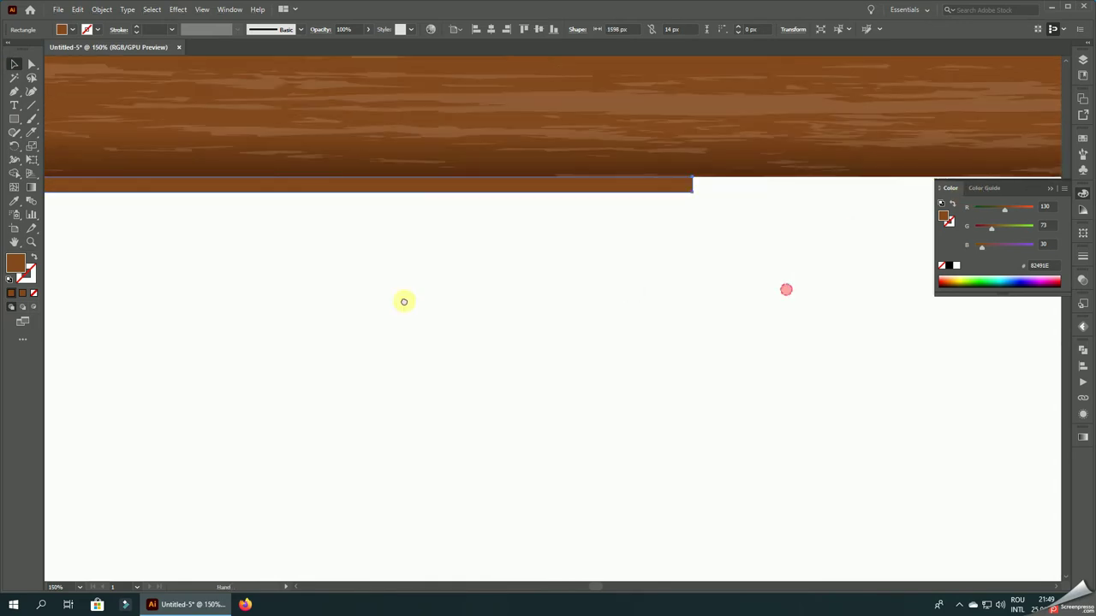
drag(369, 193, 941, 231)
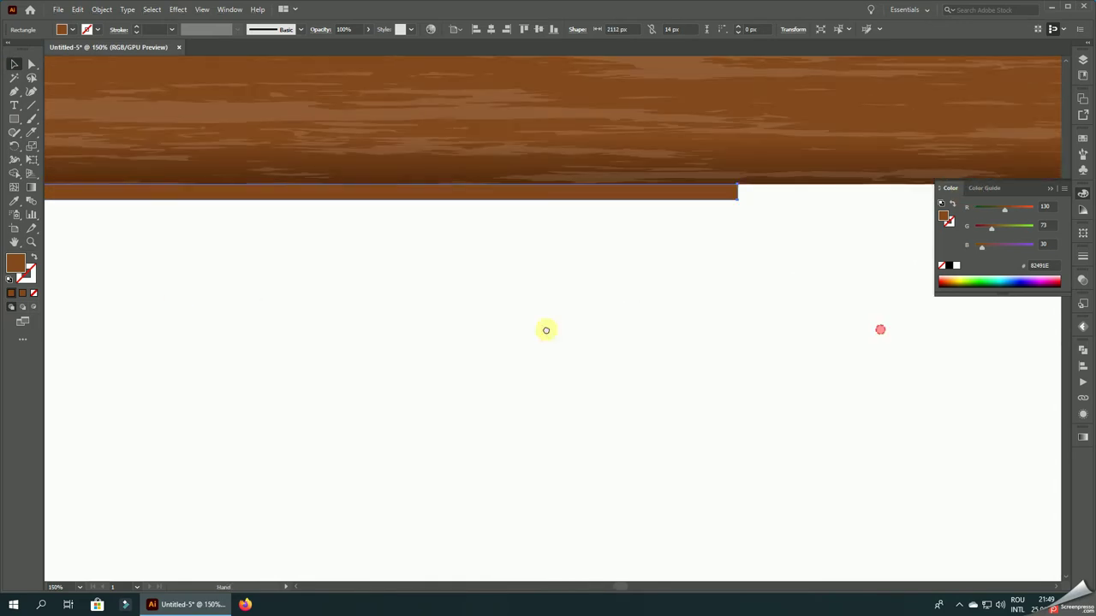
mouse_move(242, 191)
mouse_down()
mouse_move(1091, 225)
mouse_move(677, 360)
mouse_up()
Stretch the strip to about 5224 px, then set its width to exactly 6000 px
key(ctrl+equal)
key(ctrl+equal)
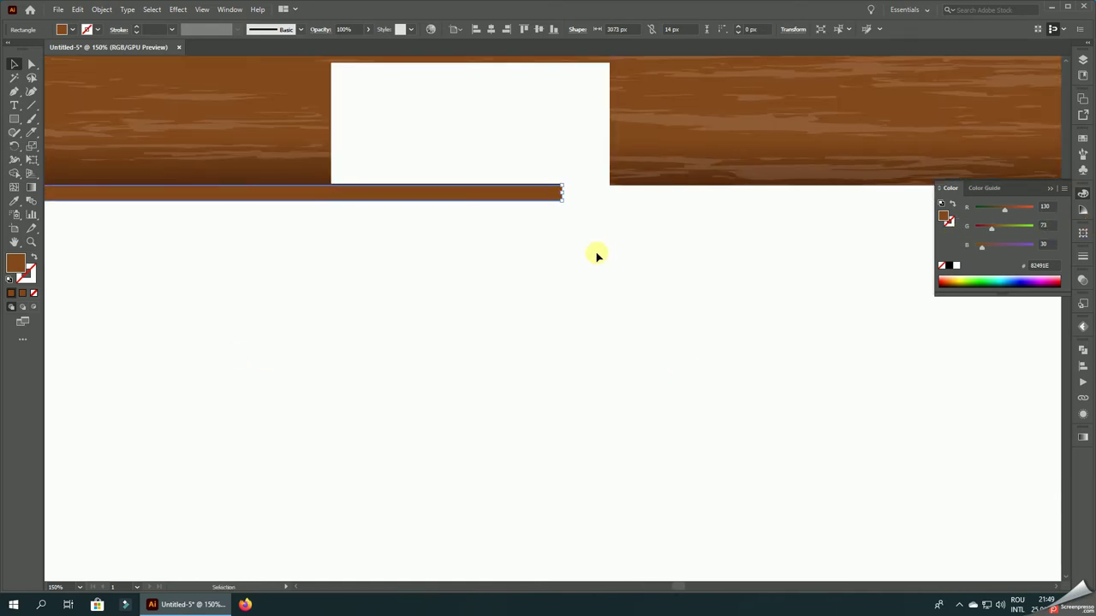
drag(491, 183, 482, 202)
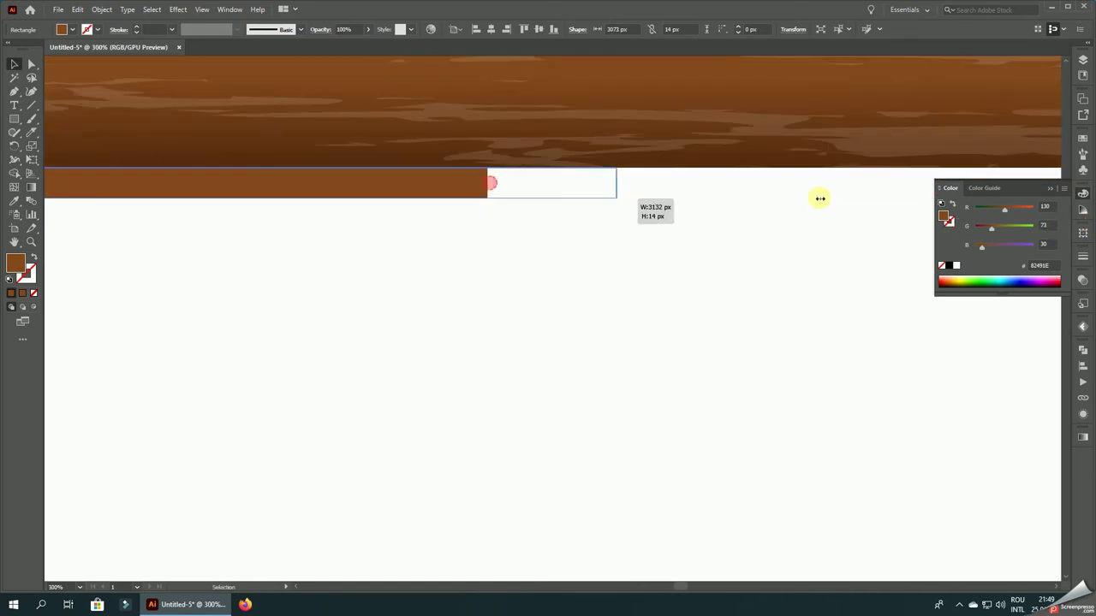
key(ctrl+minus)
key(ctrl+minus)
key(ctrl+minus)
key(ctrl+minus)
key(ctrl+minus)
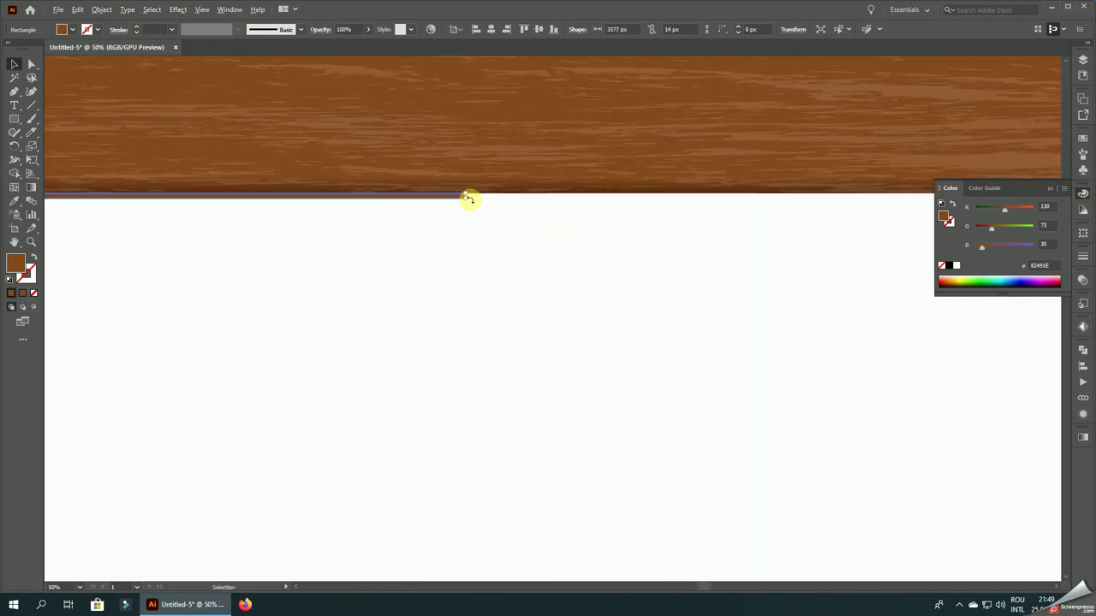
key(ctrl+equal)
key(ctrl+equal)
key(ctrl+equal)
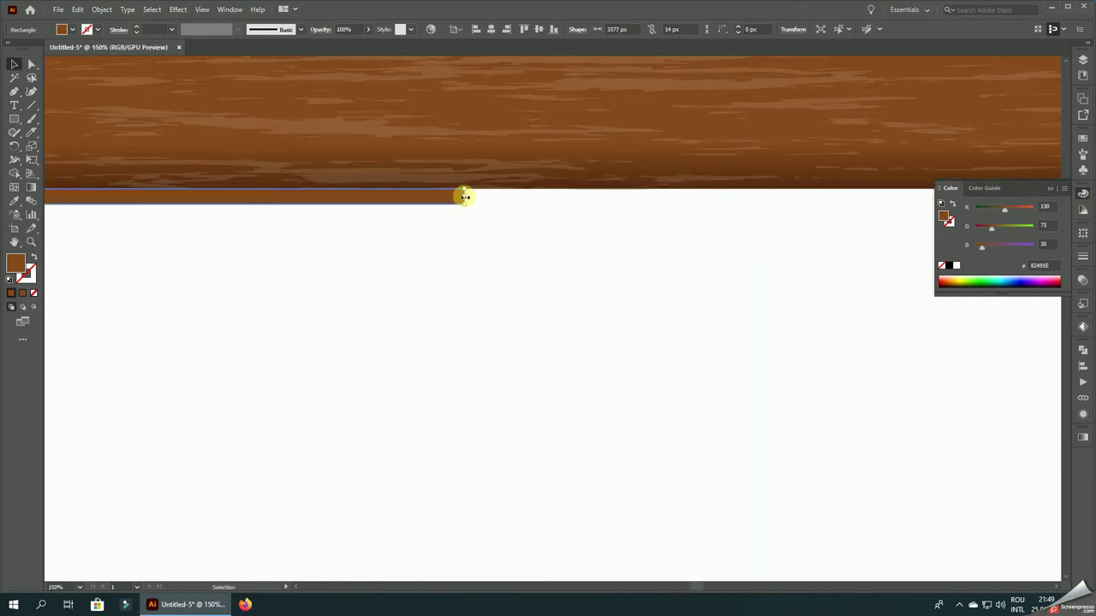
drag(463, 197, 941, 331)
drag(695, 332, 492, 331)
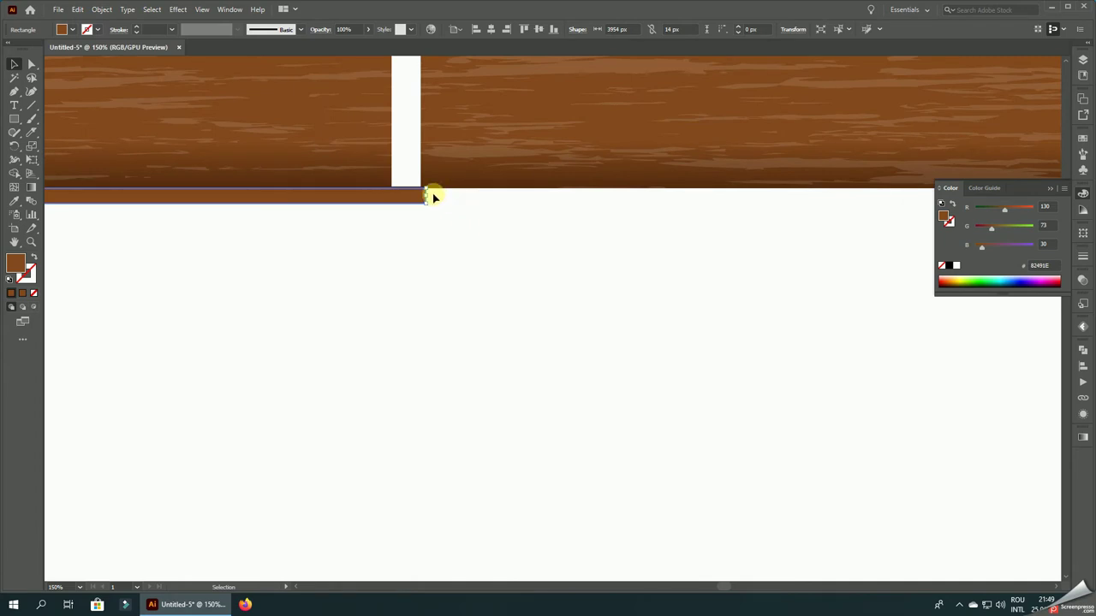
drag(427, 195, 1052, 305)
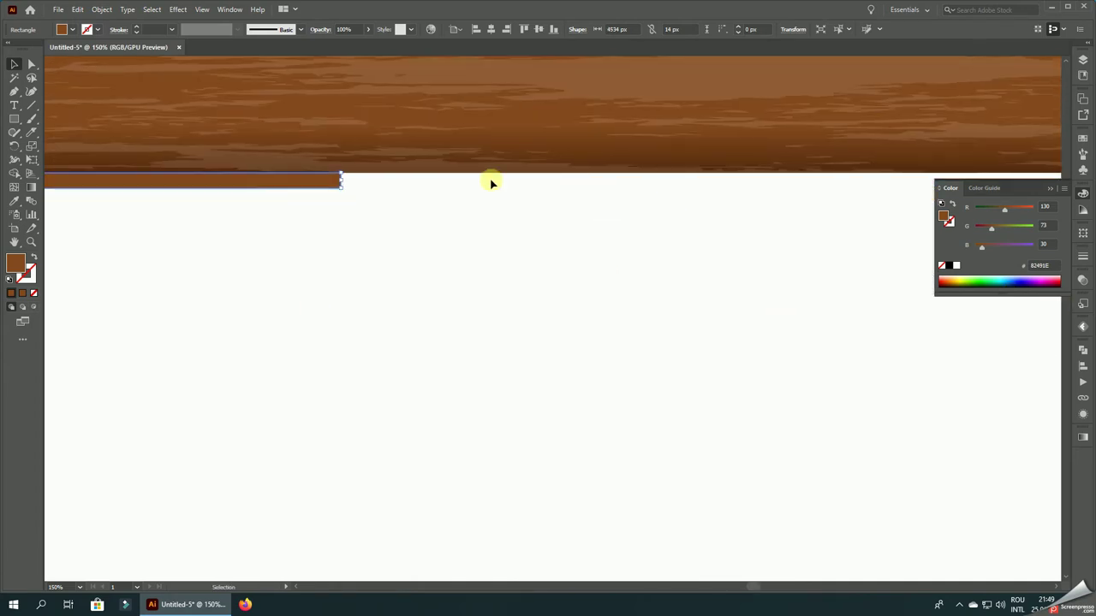
drag(342, 181, 343, 171)
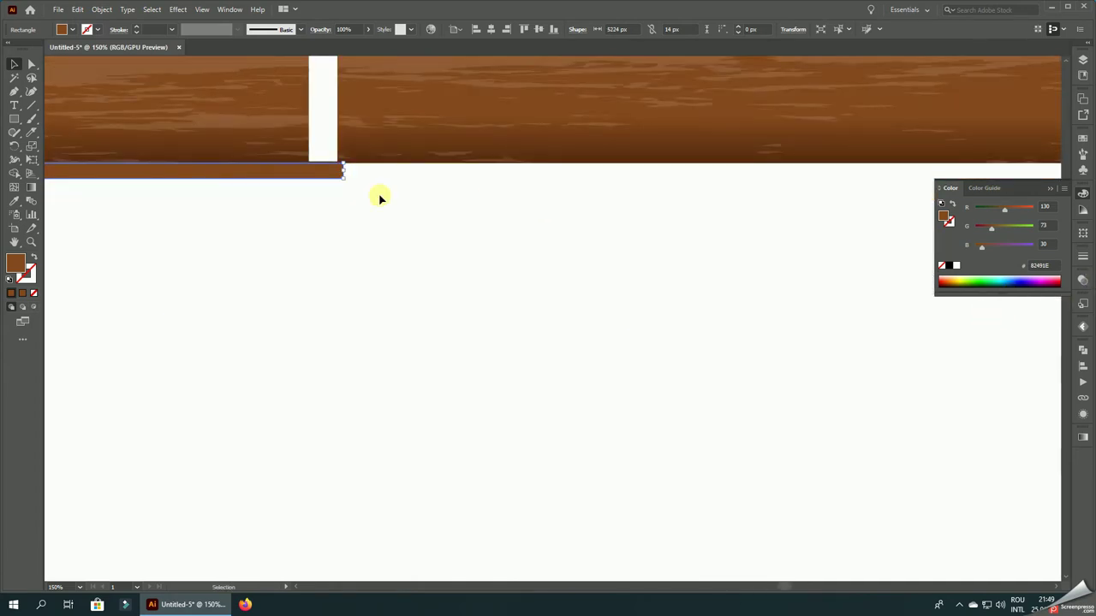
click(618, 29)
click(534, 28)
text(6000)
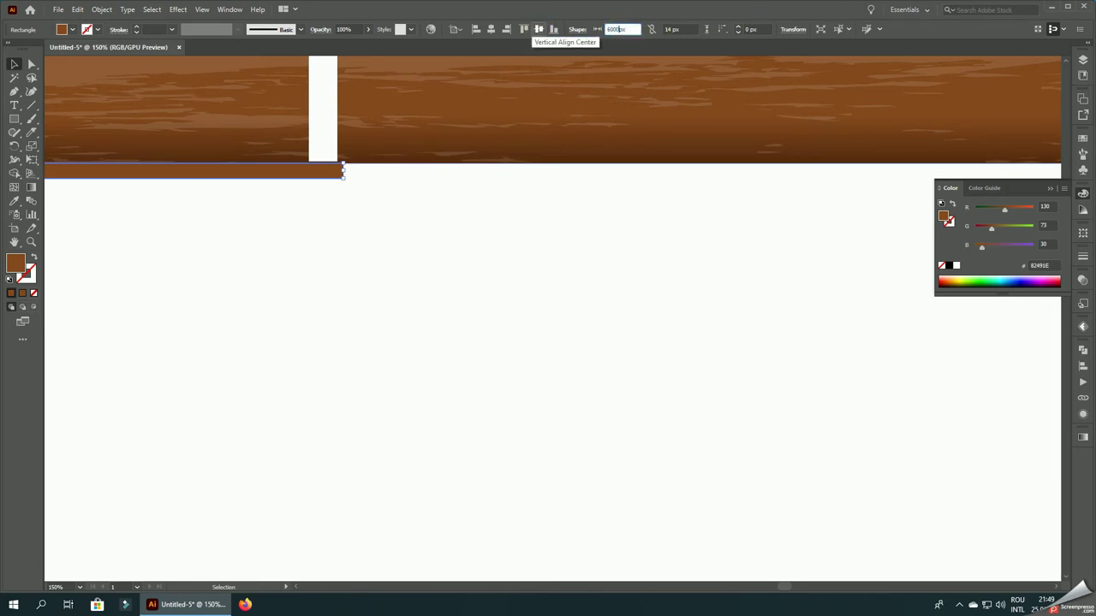
key(Return)
click(549, 319)
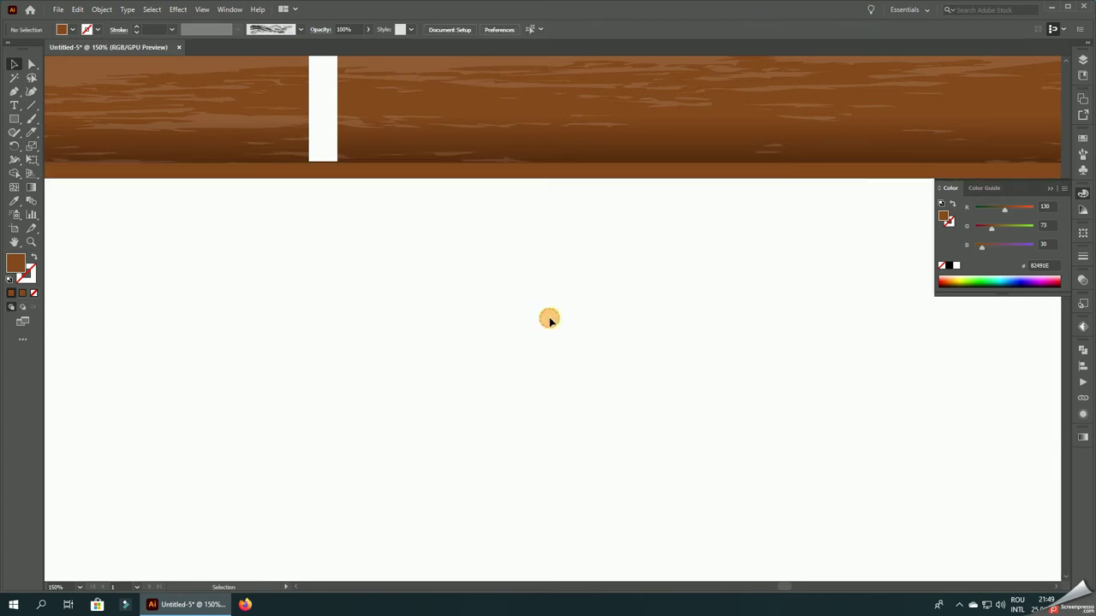
scroll(549, 320, down, 5)
Sample the dark brown swatch onto the strip, then refine its fill to #301705 in the Color Picker
scroll(317, 285, up, 2)
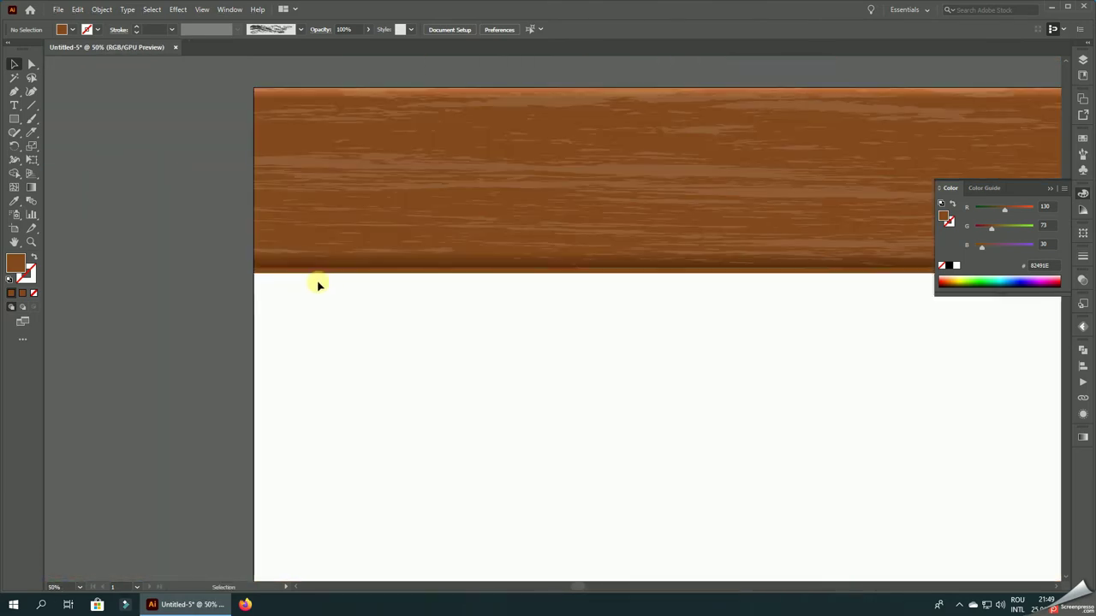
click(313, 270)
click(15, 205)
scroll(293, 284, down, 3)
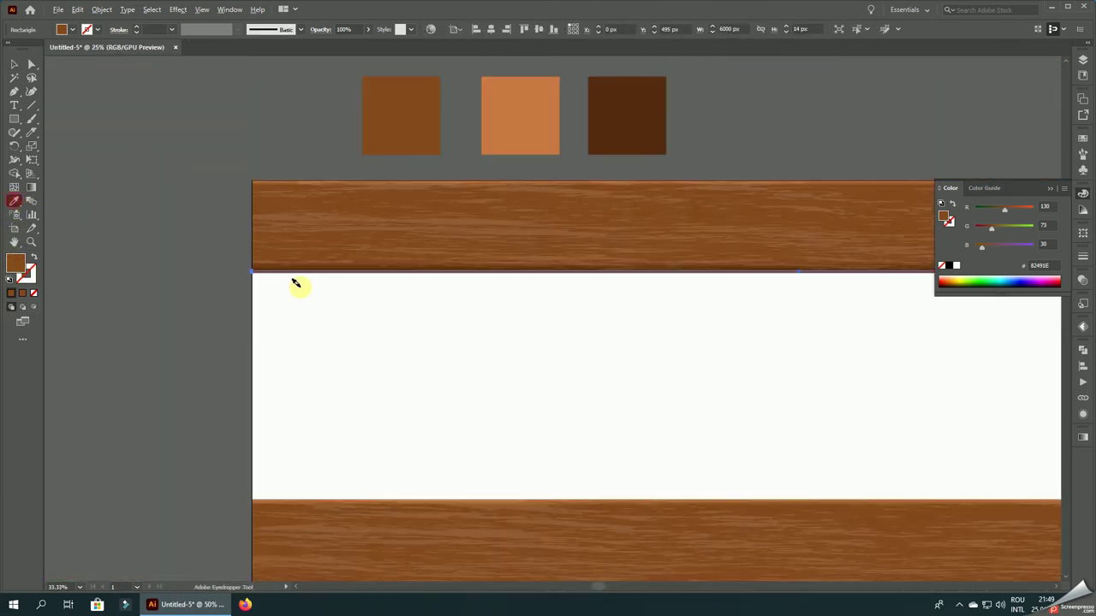
click(636, 111)
scroll(172, 343, up, 5)
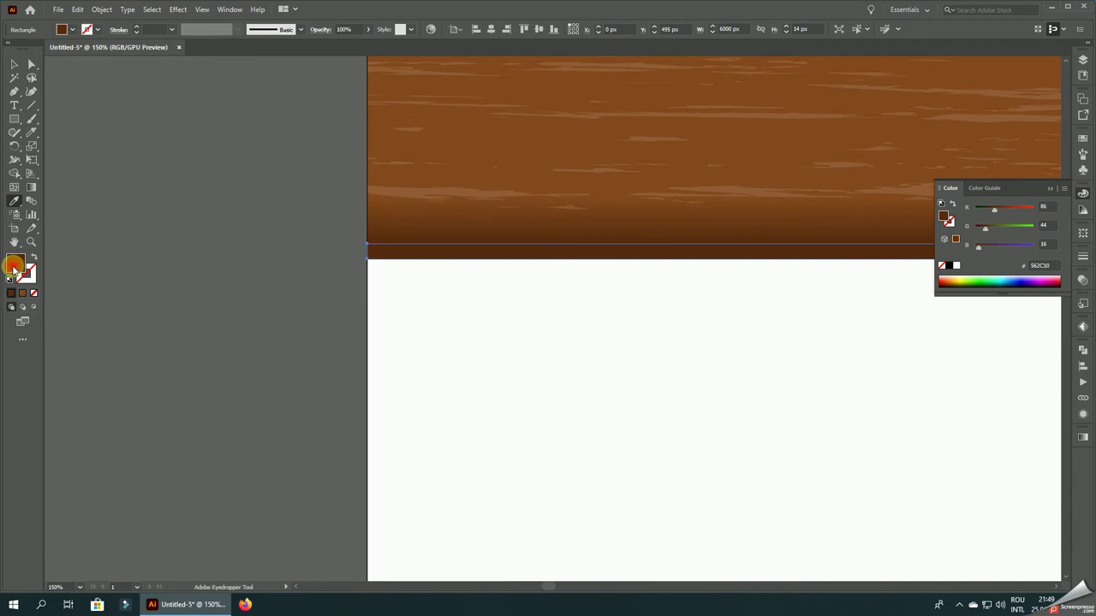
double_click(13, 267)
click(746, 447)
click(889, 334)
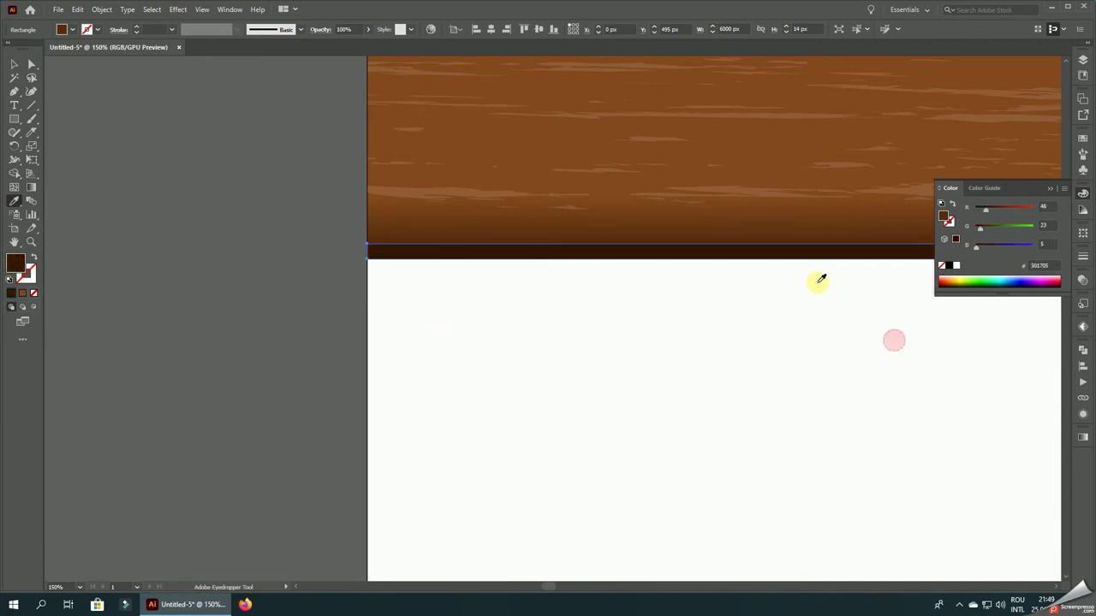
click(12, 66)
click(122, 119)
scroll(380, 240, down, 4)
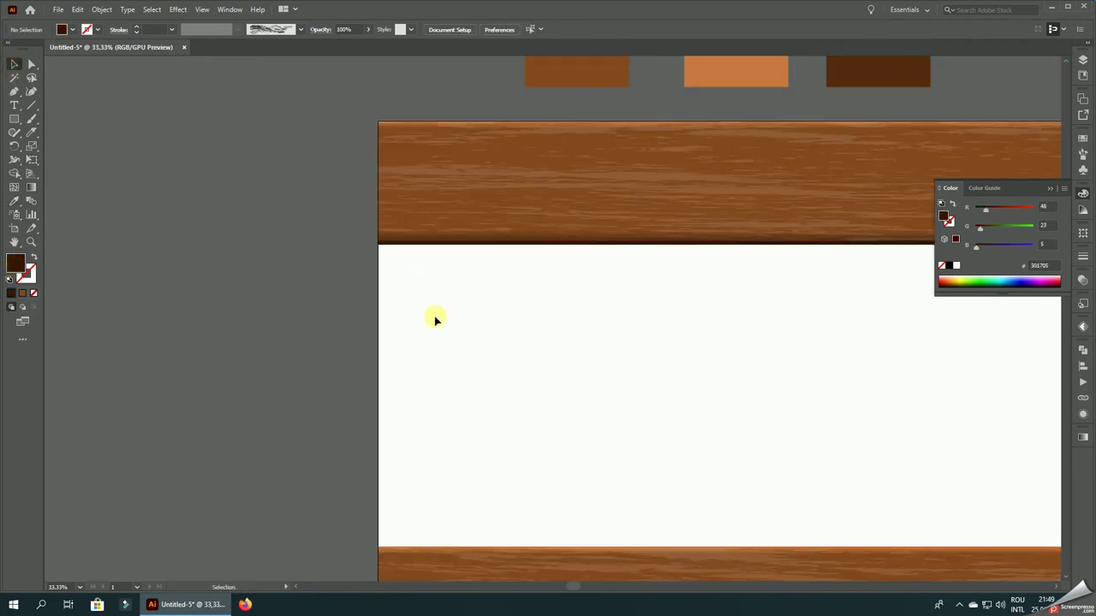
Move a plank up beneath the top plank and align its left edge to the artboard
drag(411, 556, 402, 286)
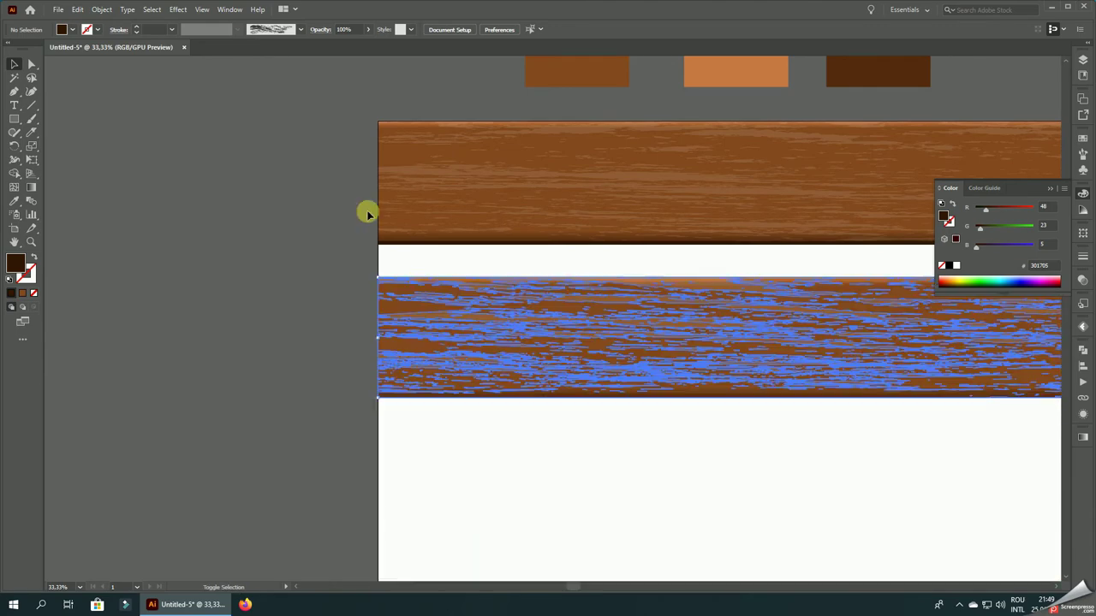
scroll(369, 243, up, 3)
scroll(369, 243, up, 2)
drag(416, 384, 405, 179)
scroll(380, 162, up, 3)
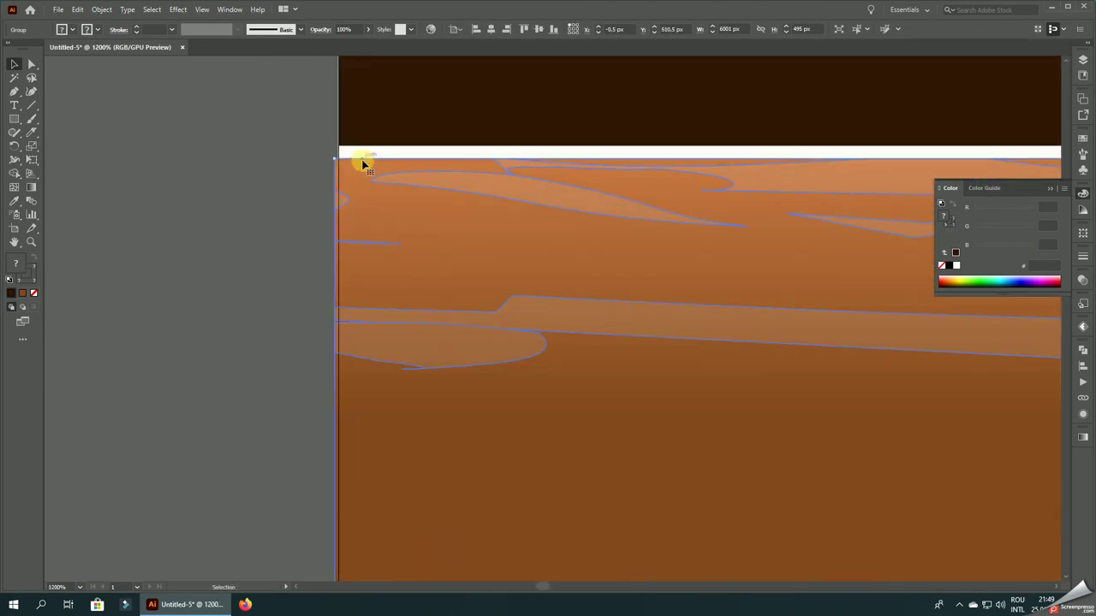
click(476, 32)
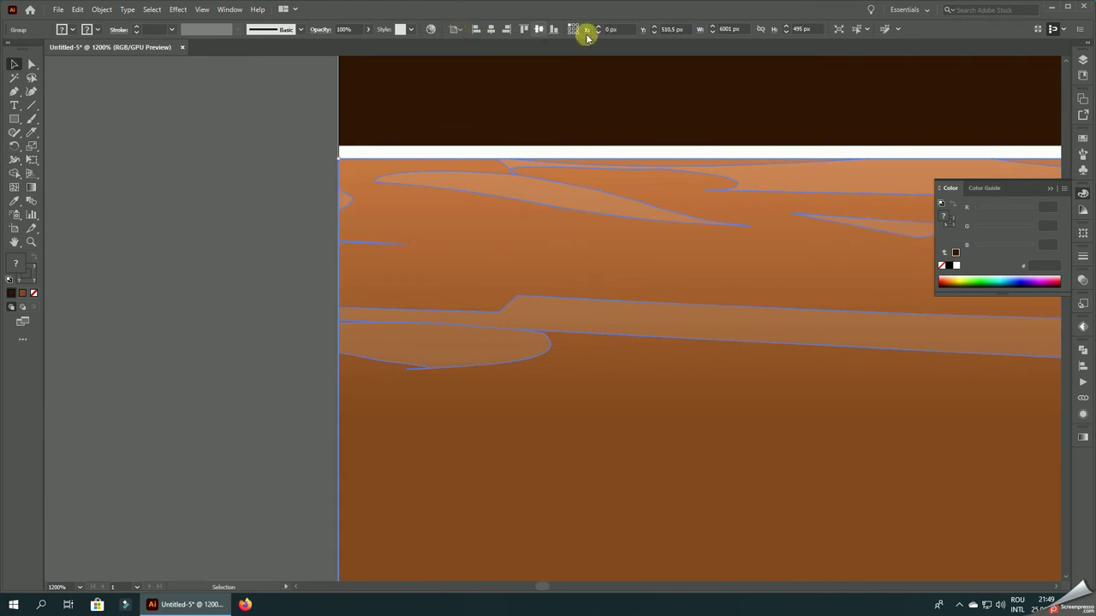
click(734, 28)
text(6000)
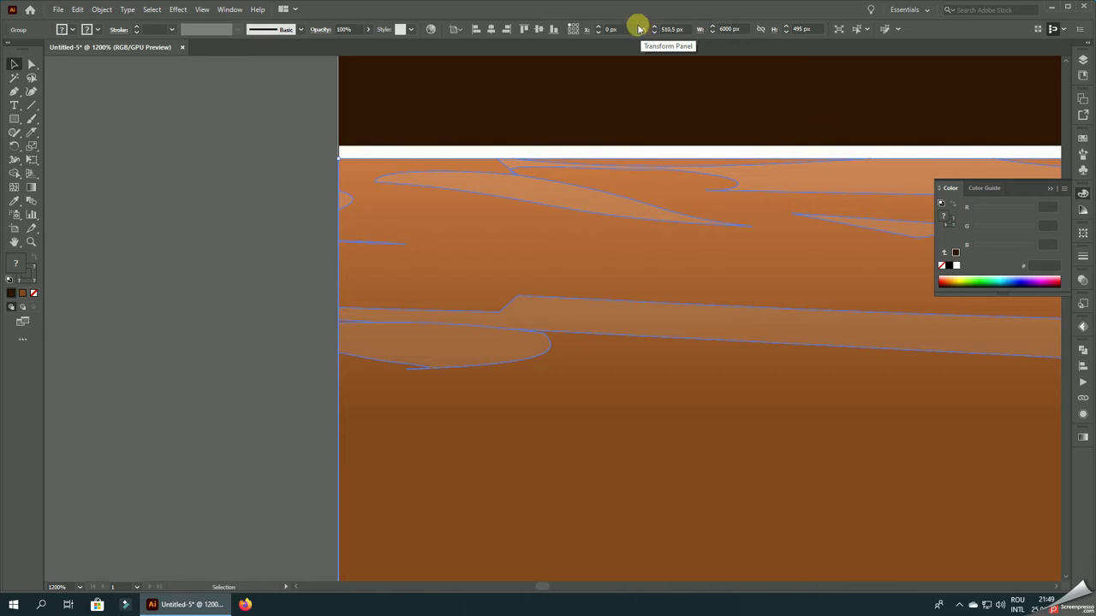
Nudge the second plank up to close the white gap under the top plank
click(233, 190)
click(341, 214)
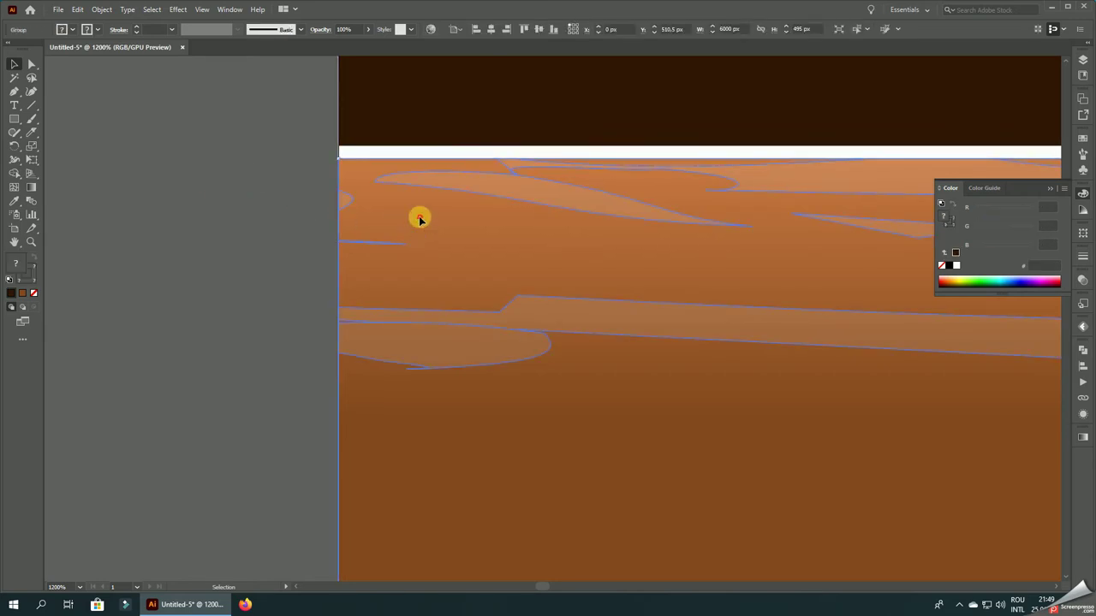
drag(341, 214, 419, 215)
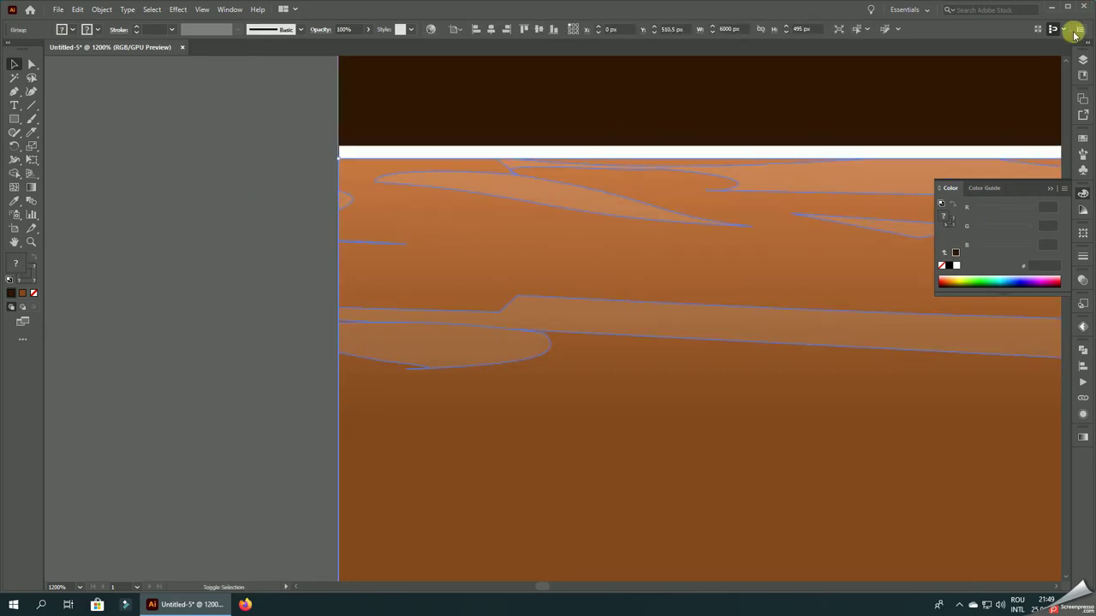
scroll(319, 153, up, 3)
drag(411, 235, 416, 213)
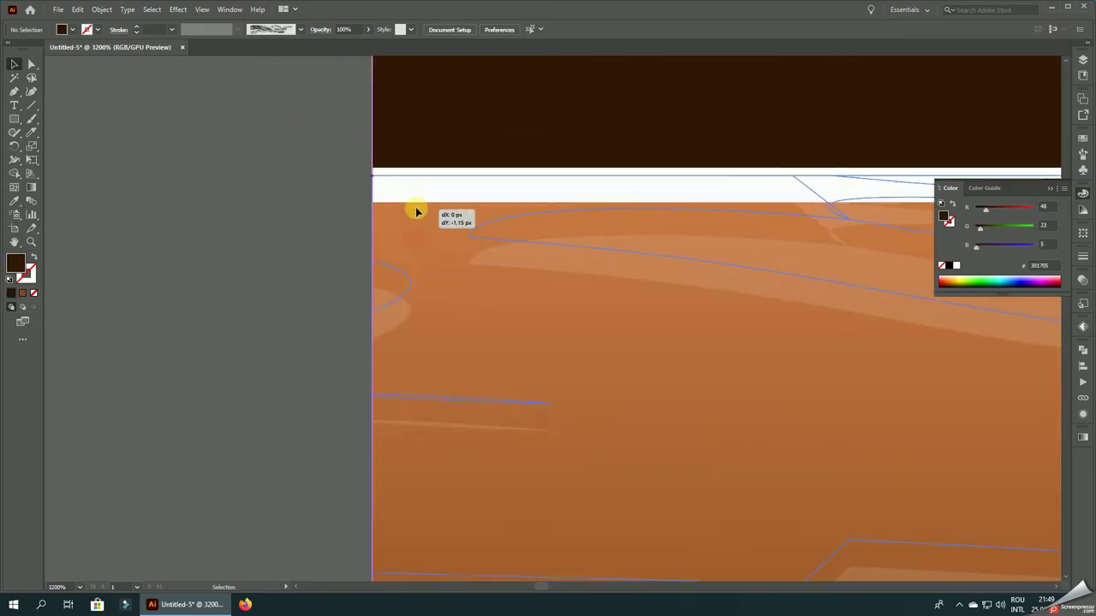
scroll(415, 408, down, 5)
Compare the size values of the upper and bottom plank groups
click(436, 198)
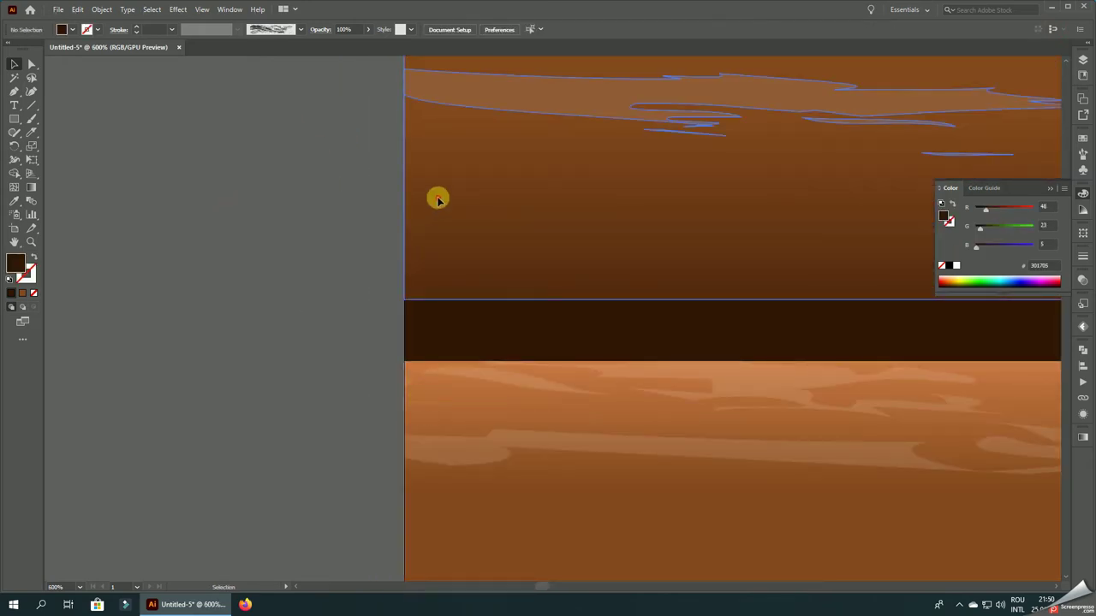
click(730, 29)
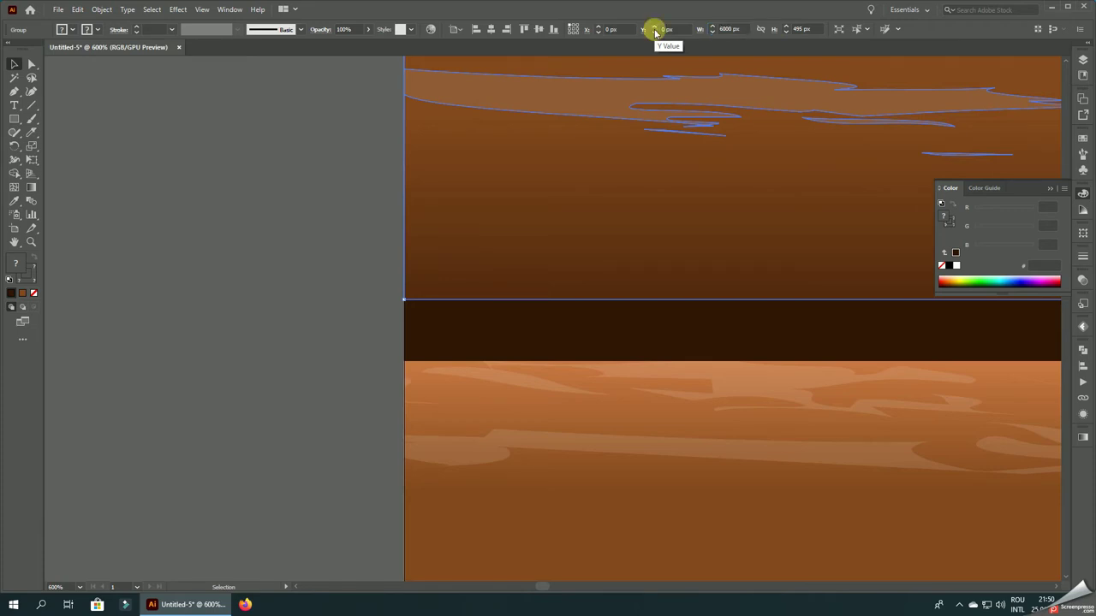
click(178, 232)
click(625, 126)
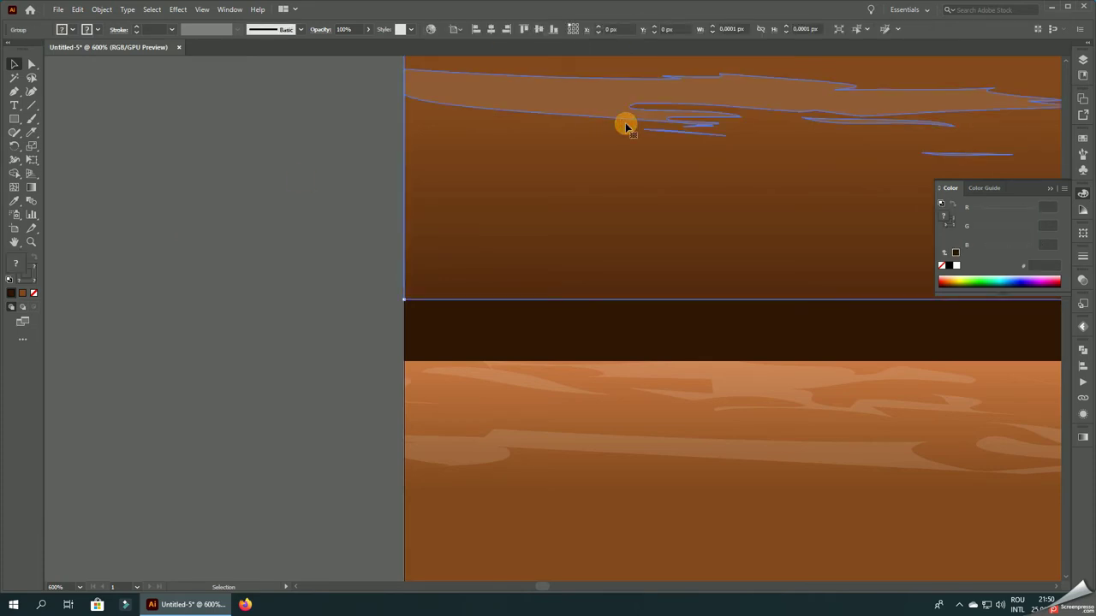
click(369, 128)
scroll(435, 134, down, 4)
scroll(599, 257, down, 4)
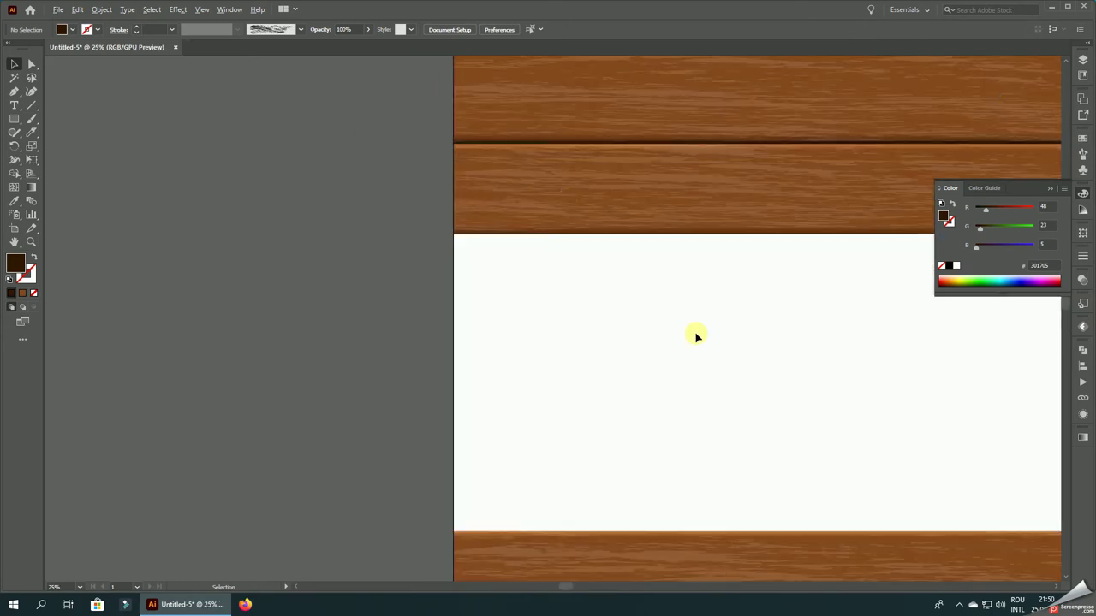
scroll(697, 335, down, 3)
scroll(347, 312, up, 1)
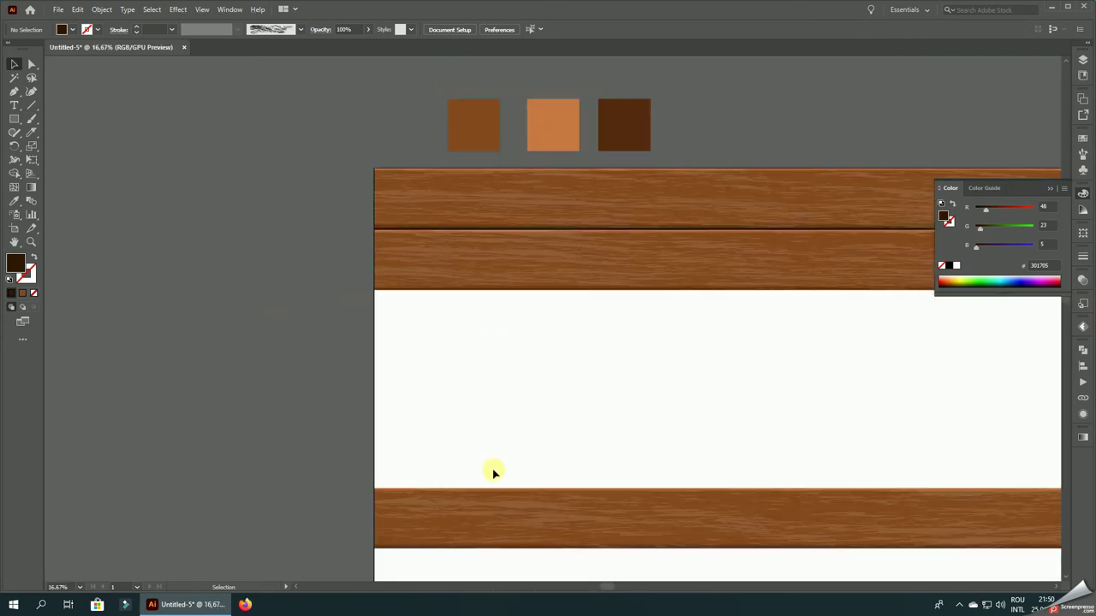
click(523, 513)
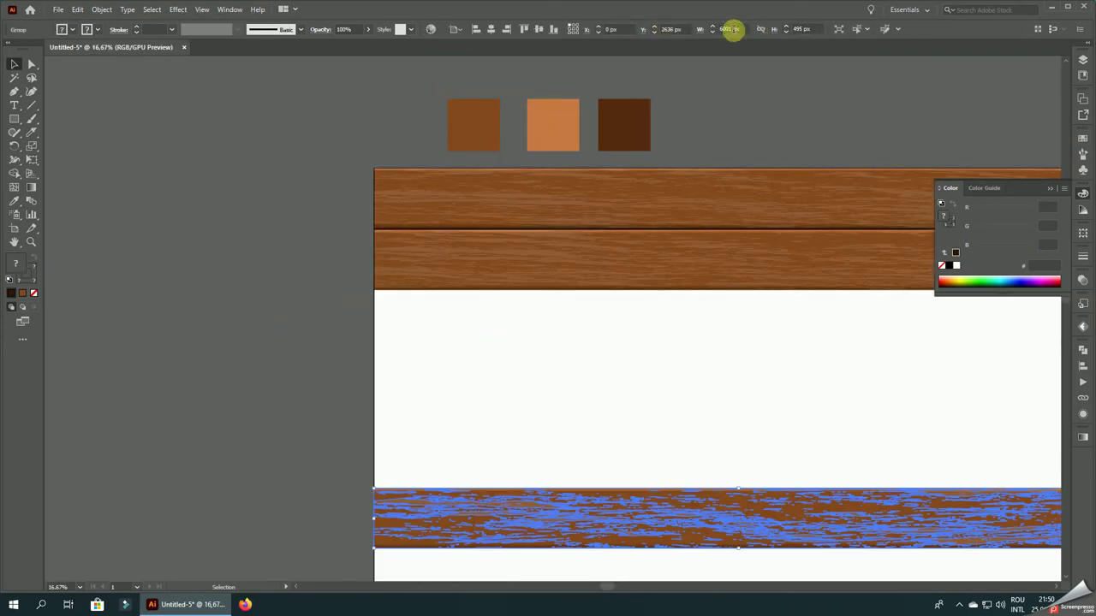
click(730, 29)
click(432, 341)
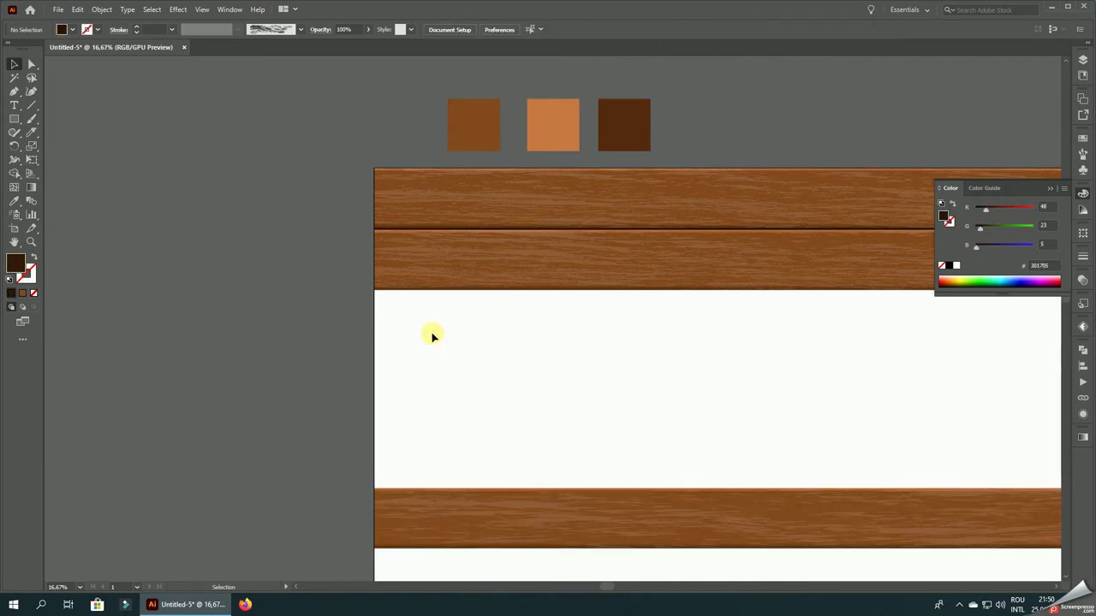
scroll(387, 234, up, 4)
scroll(386, 232, up, 1)
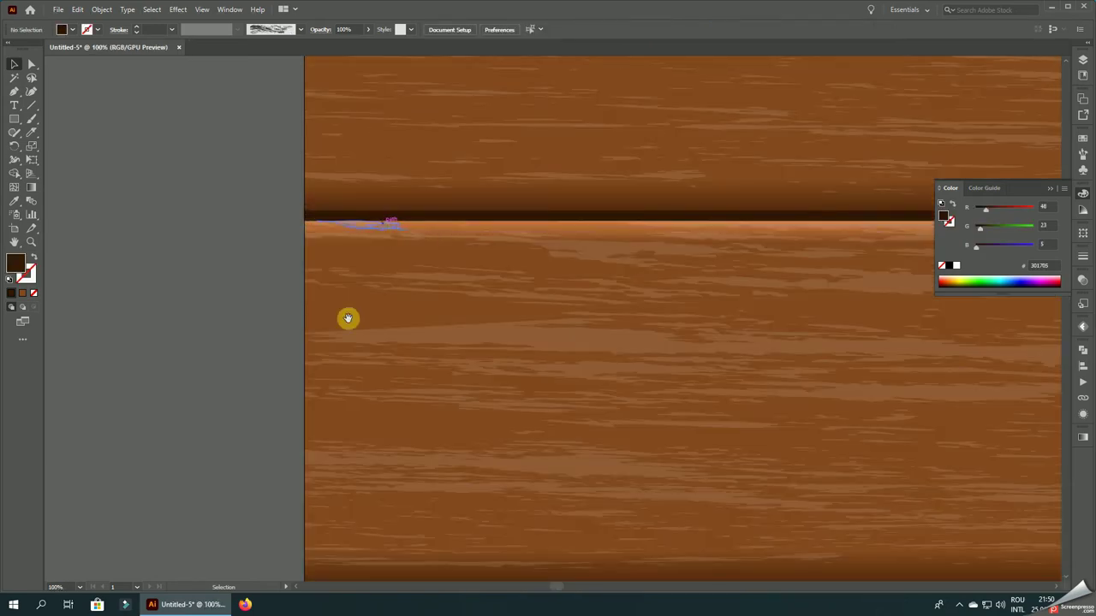
Alt-drag a copy of the dark strip to sit right under the second plank
drag(347, 318, 386, 227)
drag(392, 152, 406, 523)
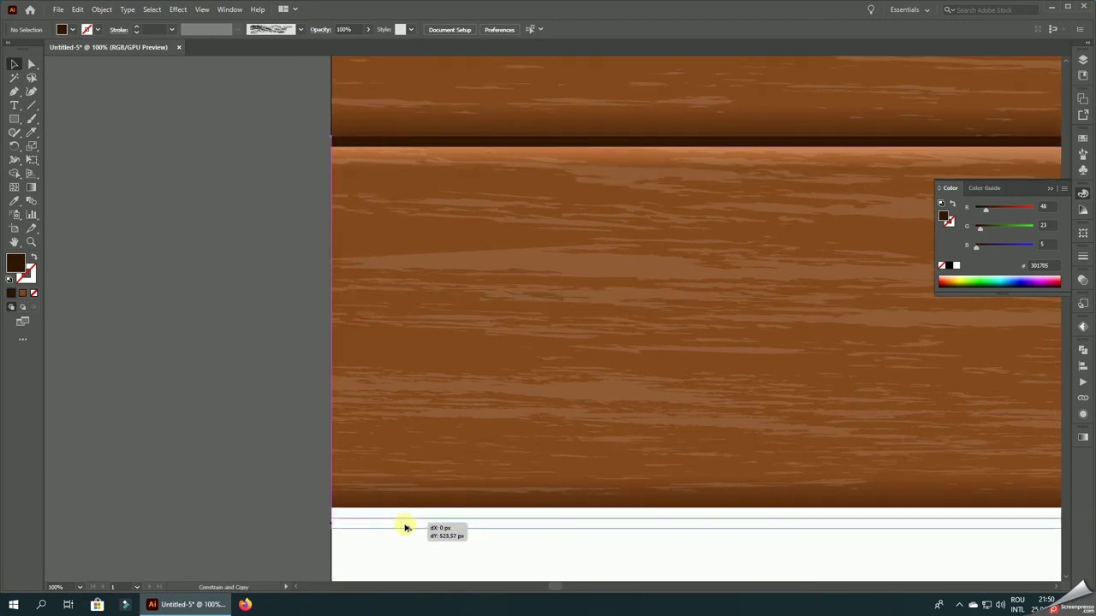
scroll(321, 528, up, 2)
scroll(384, 517, up, 3)
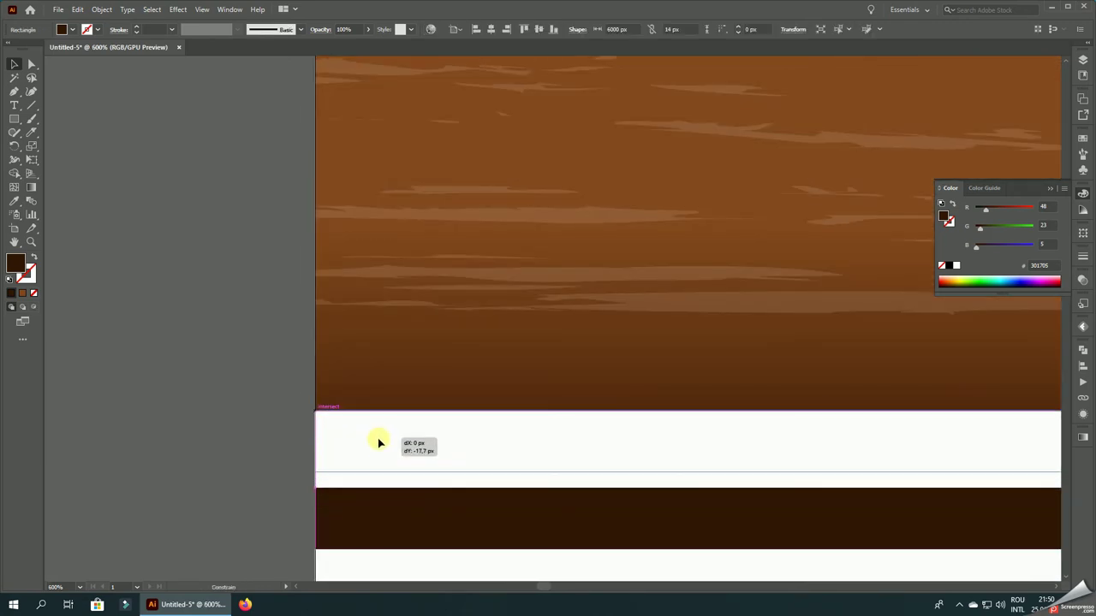
drag(384, 517, 379, 440)
click(205, 386)
scroll(420, 356, down, 3)
scroll(419, 356, down, 6)
scroll(452, 391, down, 2)
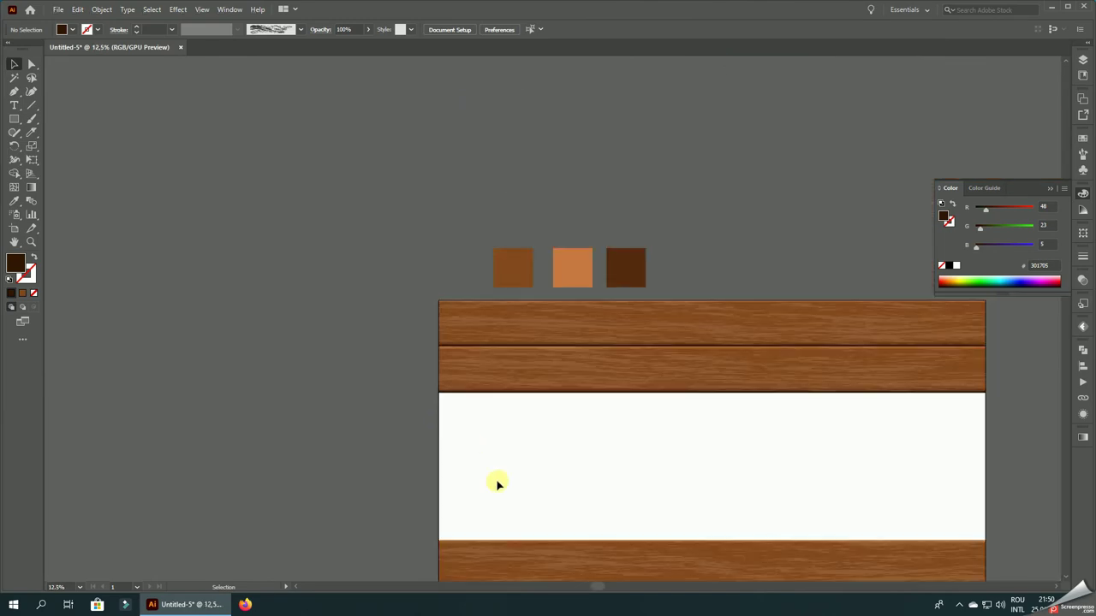
Move the bottom plank up flush against the new dark strip with no white gap
mouse_move(479, 565)
mouse_down()
mouse_move(481, 424)
mouse_move(460, 420)
mouse_up()
scroll(437, 426, up, 6)
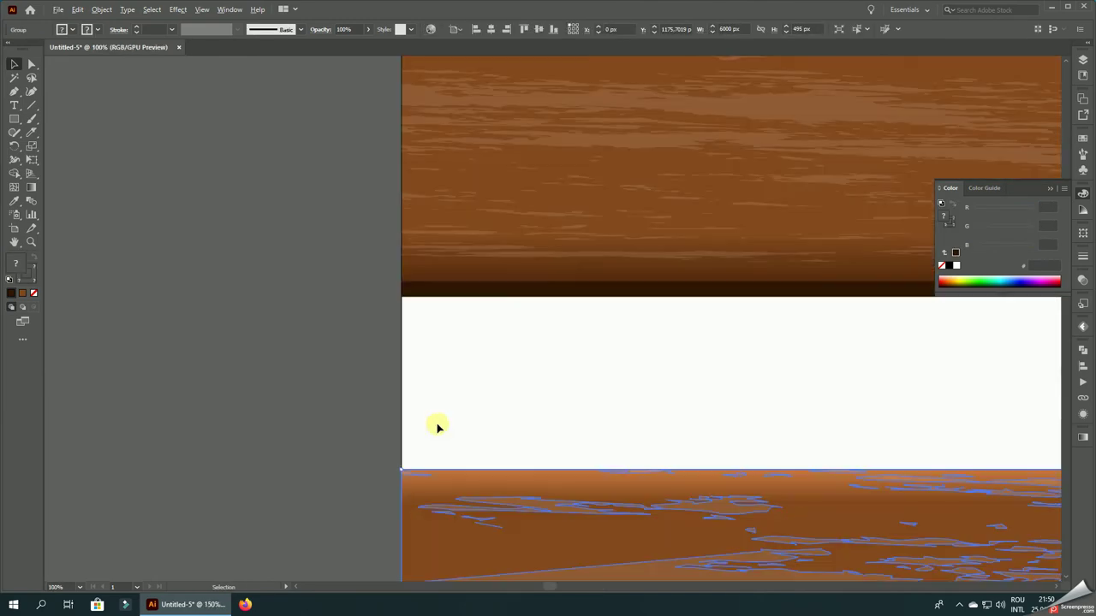
drag(430, 485, 440, 314)
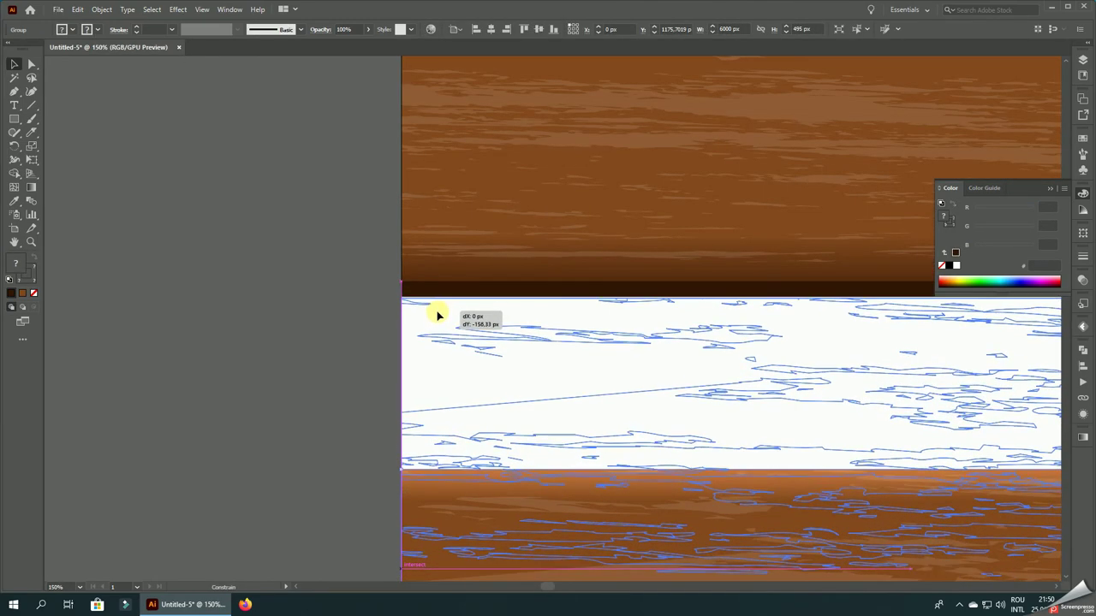
scroll(410, 267, up, 6)
drag(399, 374, 399, 369)
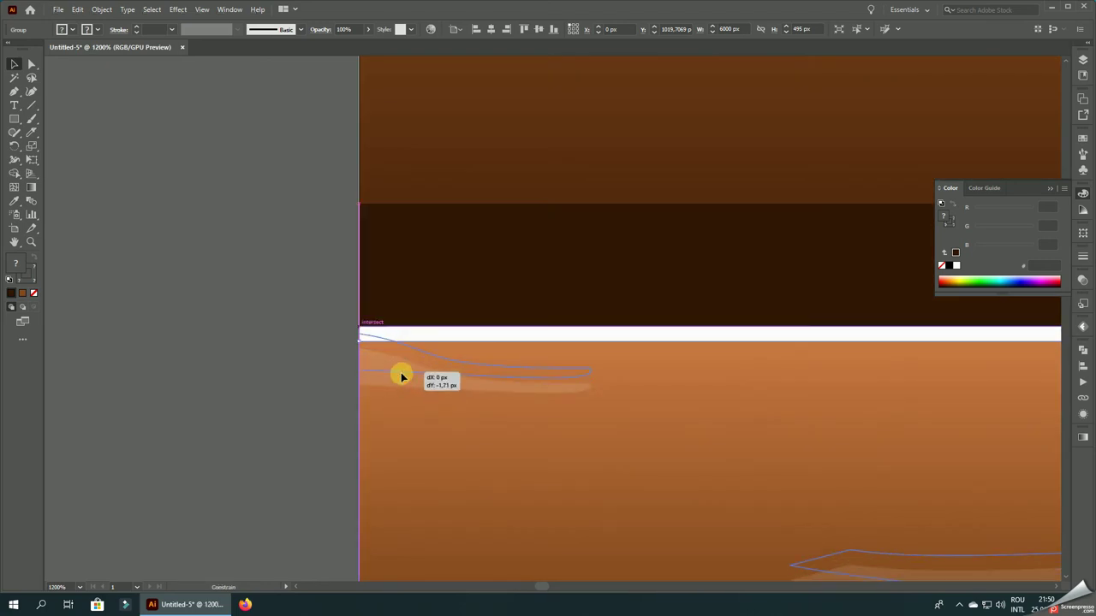
click(287, 336)
scroll(287, 336, down, 10)
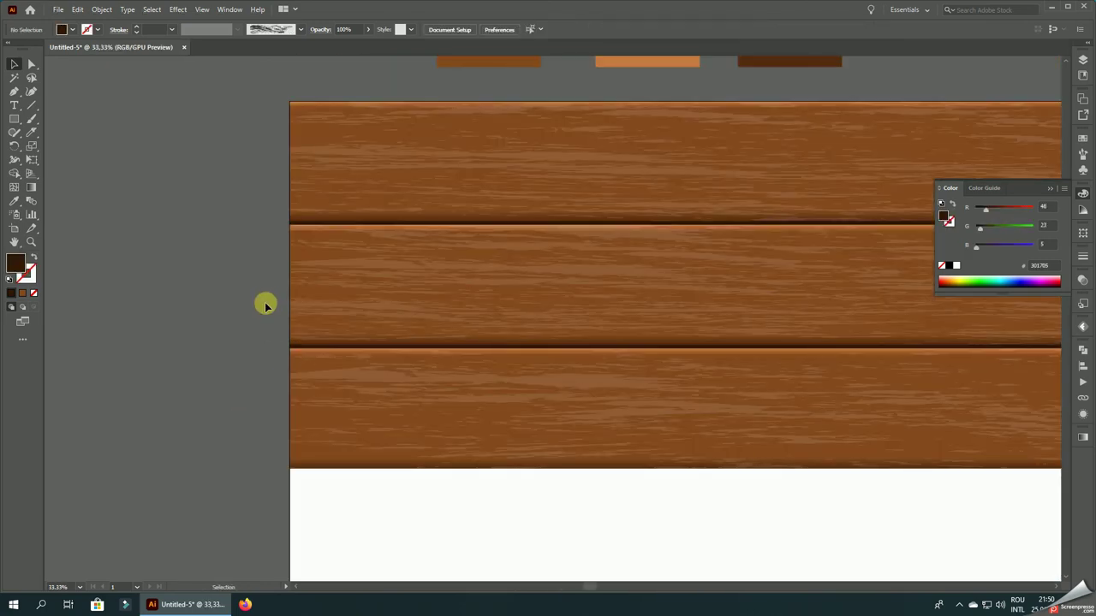
Select the top plank's base rectangle and move its dark gradient stop lower
click(32, 63)
scroll(309, 139, up, 2)
click(270, 144)
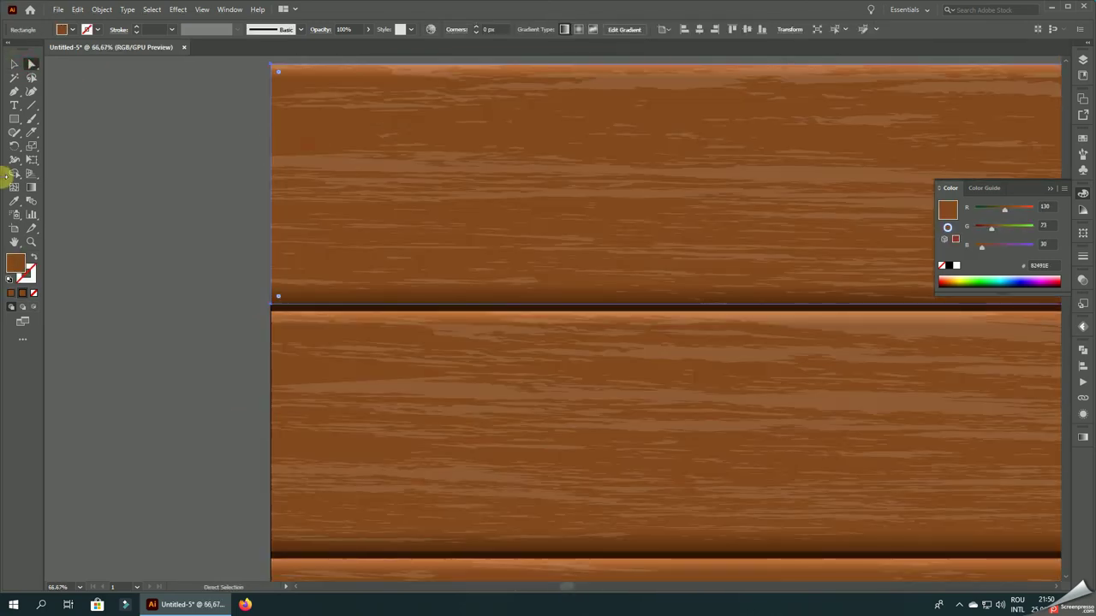
click(32, 194)
scroll(115, 230, down, 3)
scroll(539, 239, down, 1)
scroll(487, 252, up, 5)
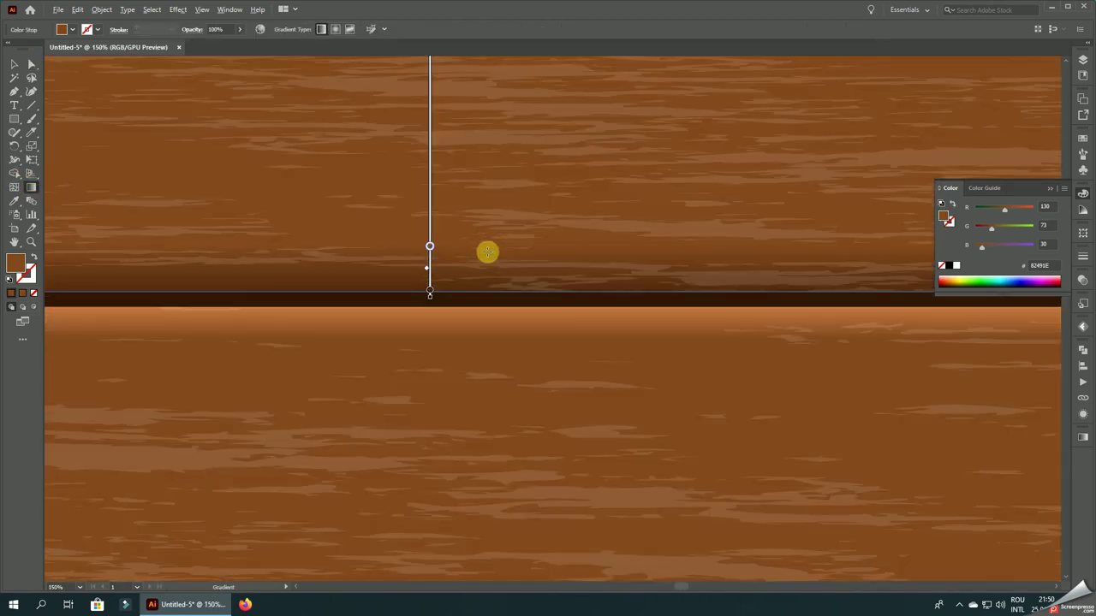
scroll(425, 257, up, 3)
drag(438, 243, 436, 278)
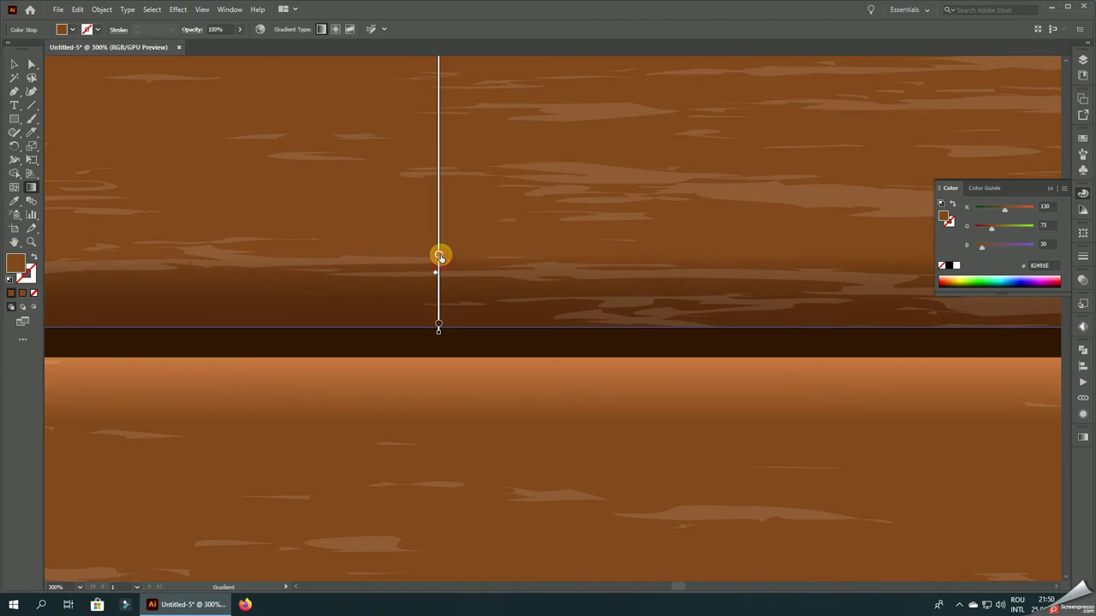
scroll(439, 256, down, 3)
scroll(476, 269, up, 3)
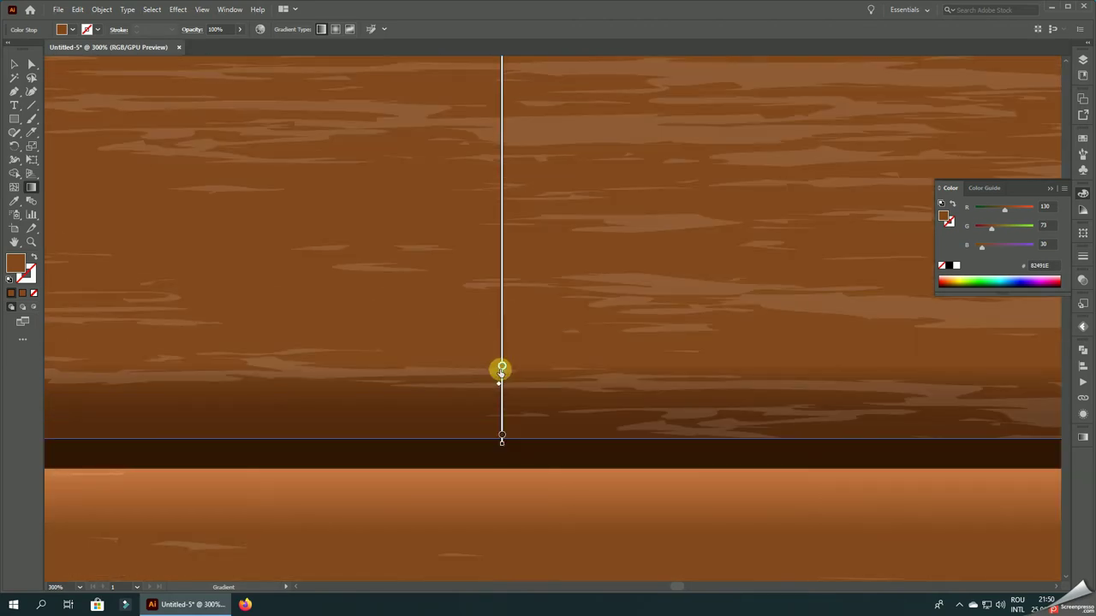
drag(502, 370, 502, 378)
Extend the lighter top band further down the top plank's gradient
scroll(532, 460, down, 4)
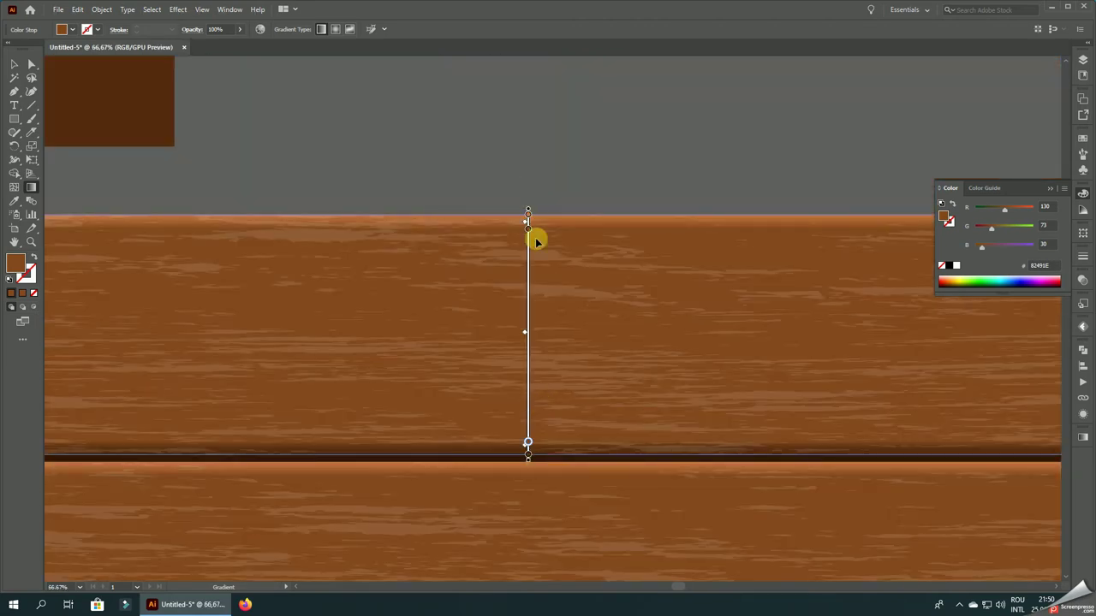
scroll(527, 443, up, 4)
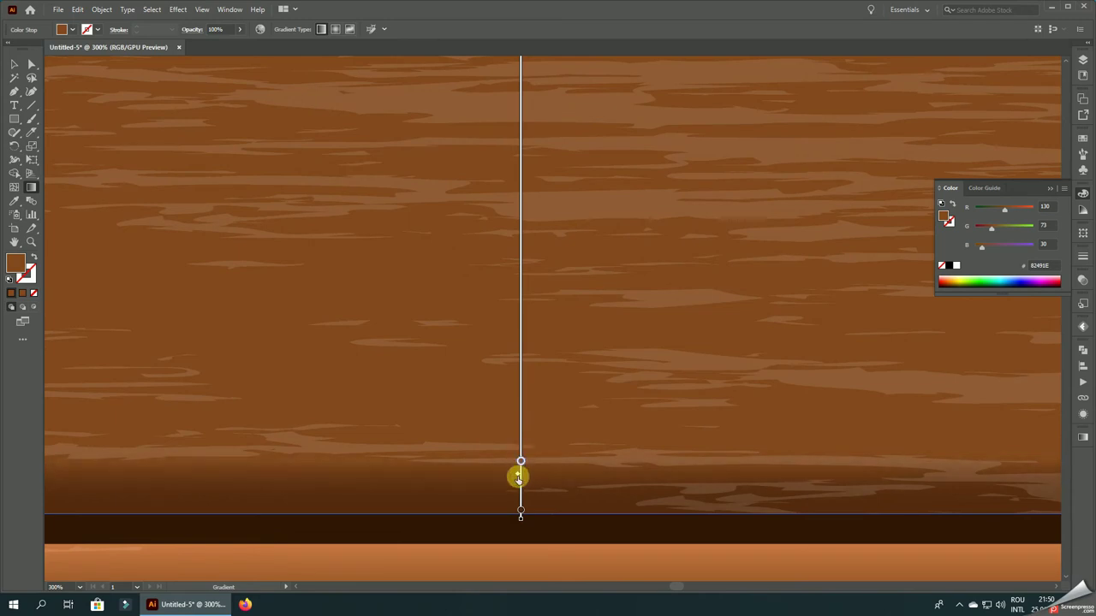
scroll(519, 473, down, 3)
scroll(519, 249, up, 3)
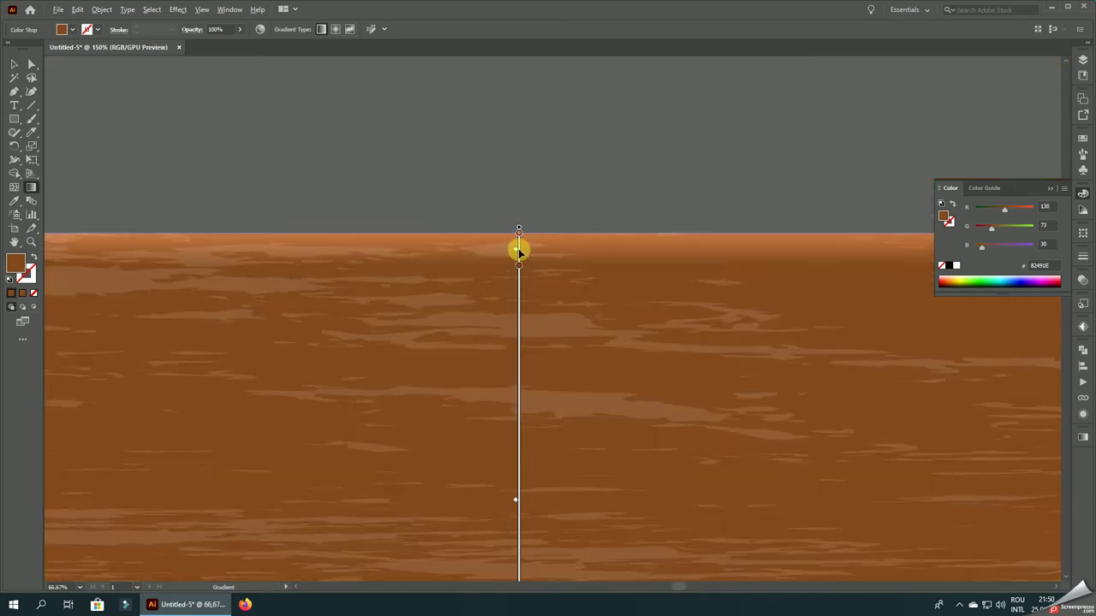
scroll(516, 249, up, 1)
mouse_move(520, 249)
mouse_down()
mouse_move(525, 279)
mouse_move(524, 266)
mouse_up()
scroll(520, 245, down, 3)
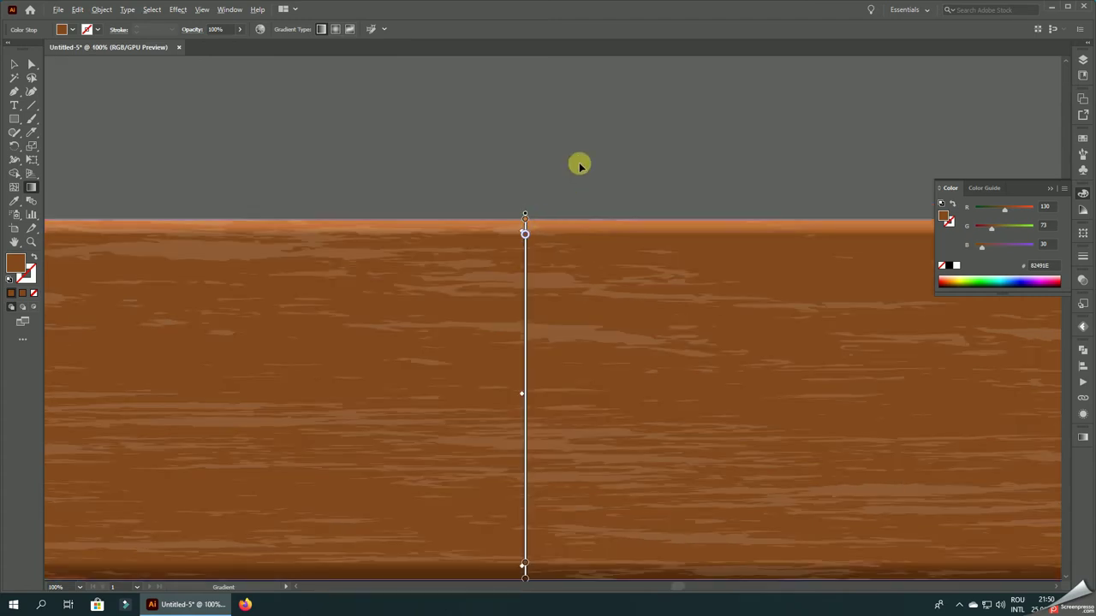
scroll(580, 163, down, 3)
click(24, 72)
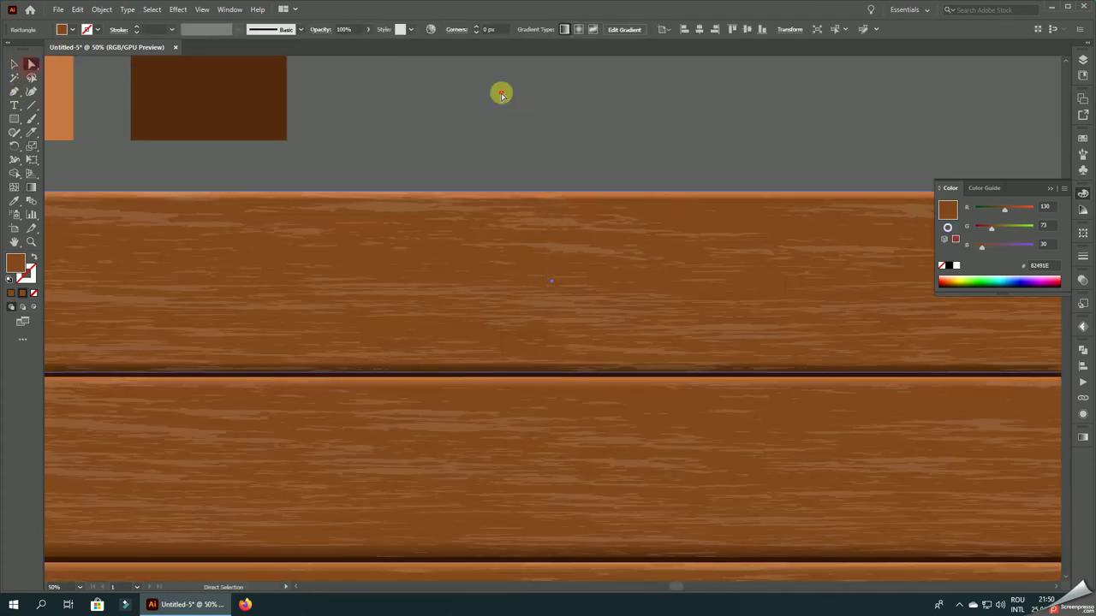
Copy the upper plank's edge shading onto the lower plank with the Eyedropper
scroll(569, 89, down, 3)
scroll(538, 142, up, 5)
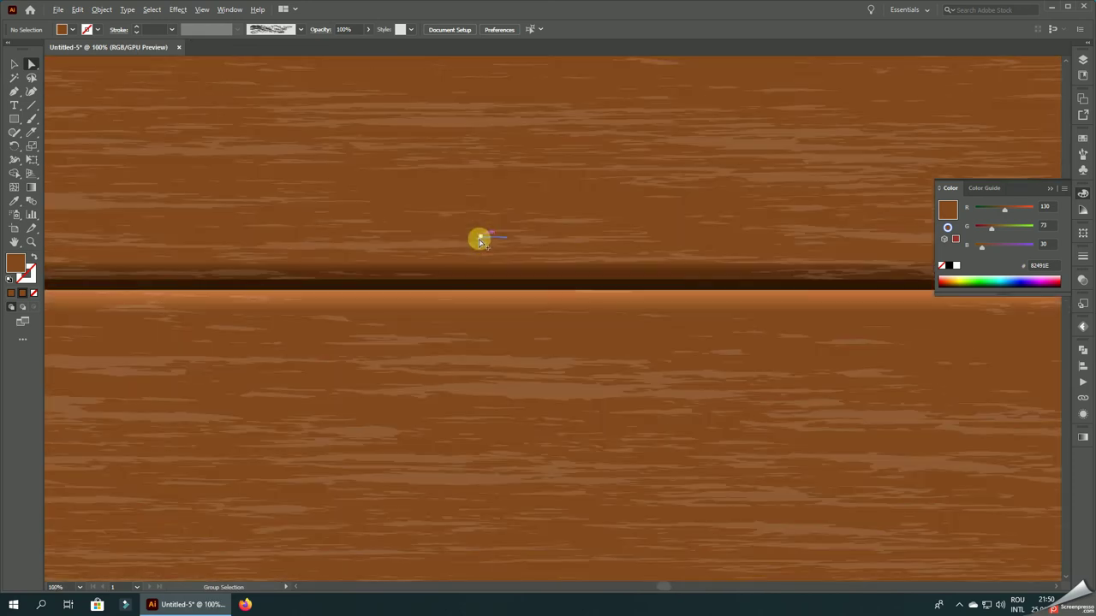
click(502, 322)
click(13, 201)
click(488, 179)
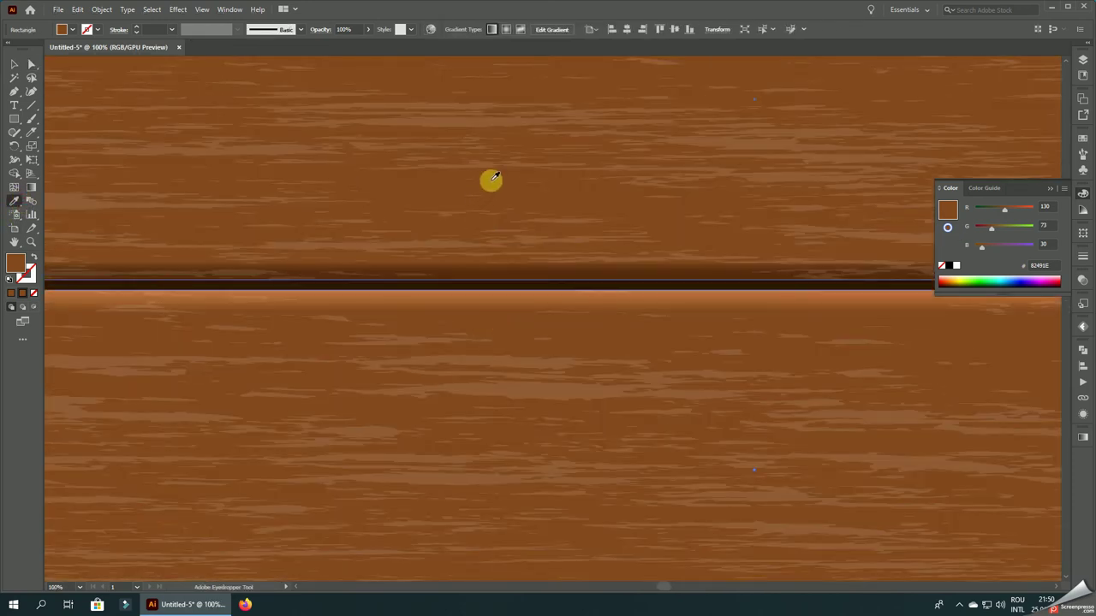
click(32, 65)
scroll(403, 202, down, 5)
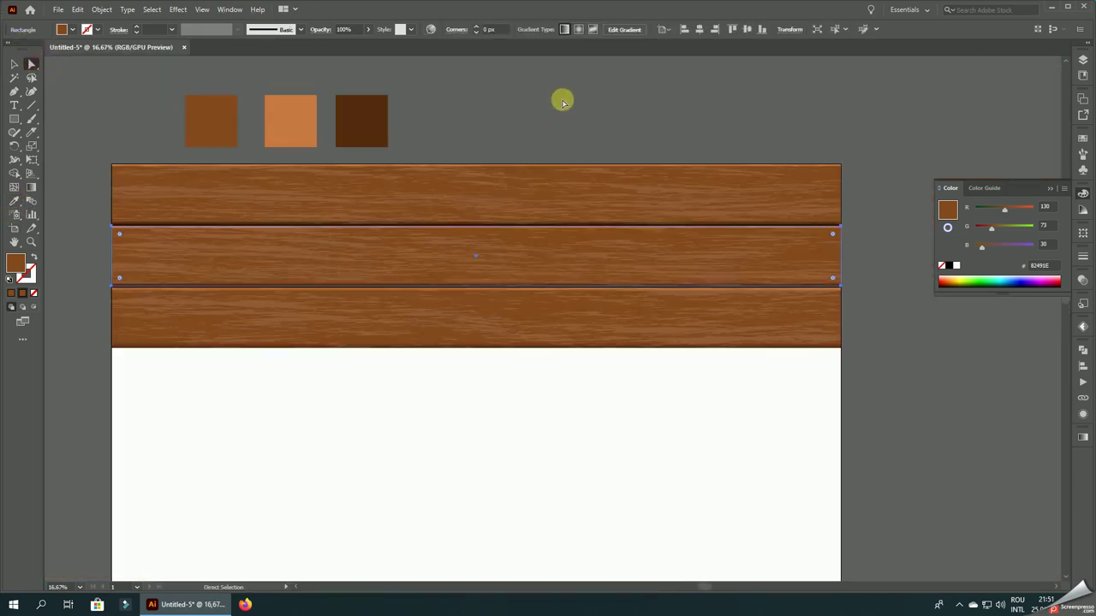
click(562, 101)
Apply the same edge shading to the next plank with the Eyedropper
scroll(440, 316, up, 3)
scroll(465, 269, up, 2)
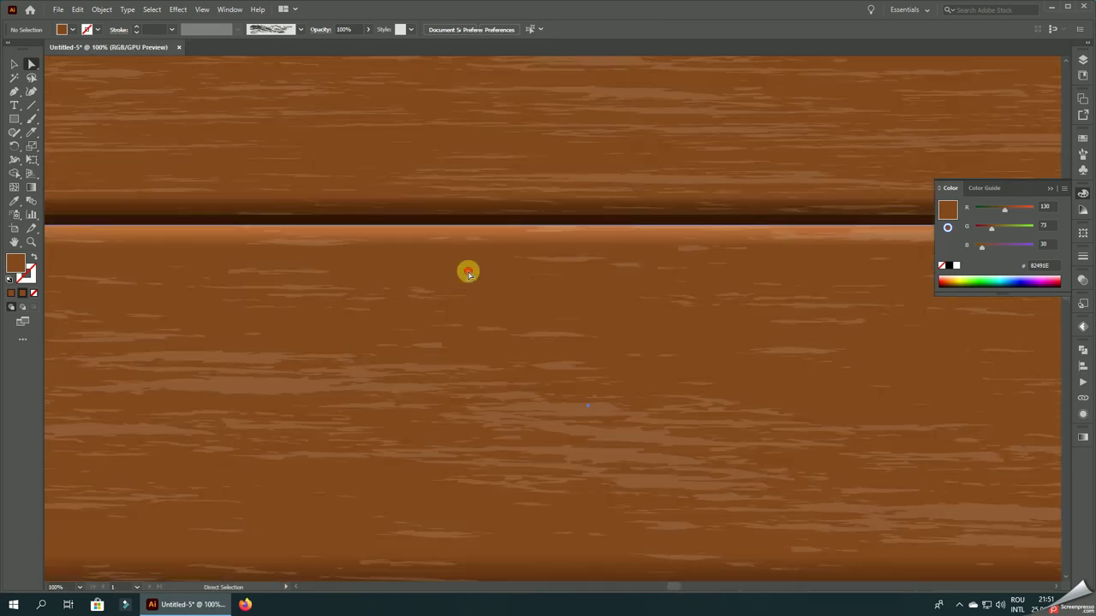
click(465, 268)
click(14, 200)
click(208, 161)
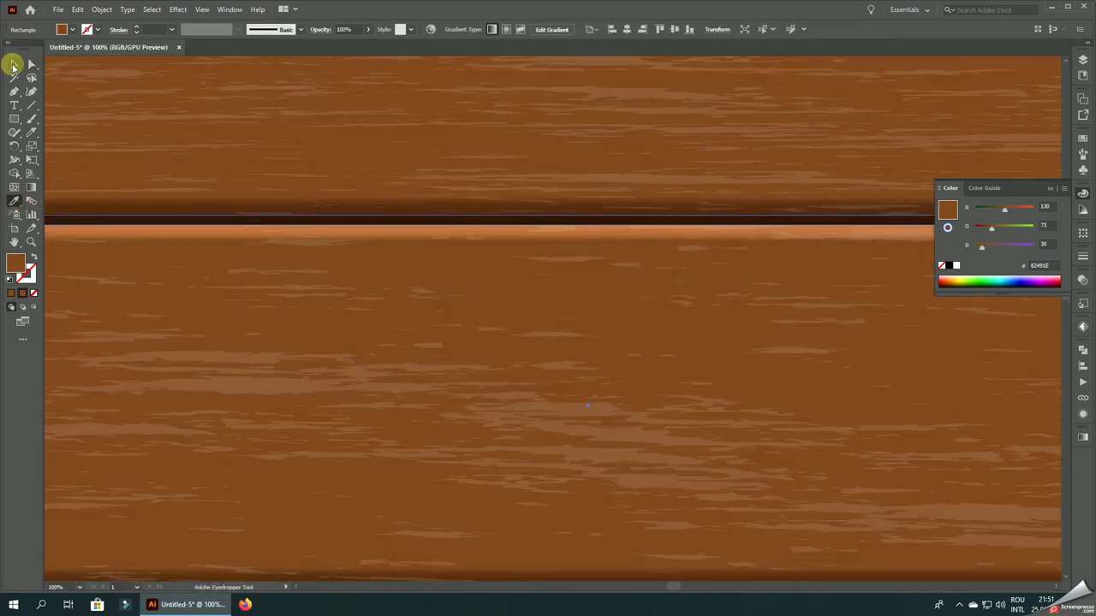
click(13, 65)
scroll(402, 255, down, 8)
click(502, 357)
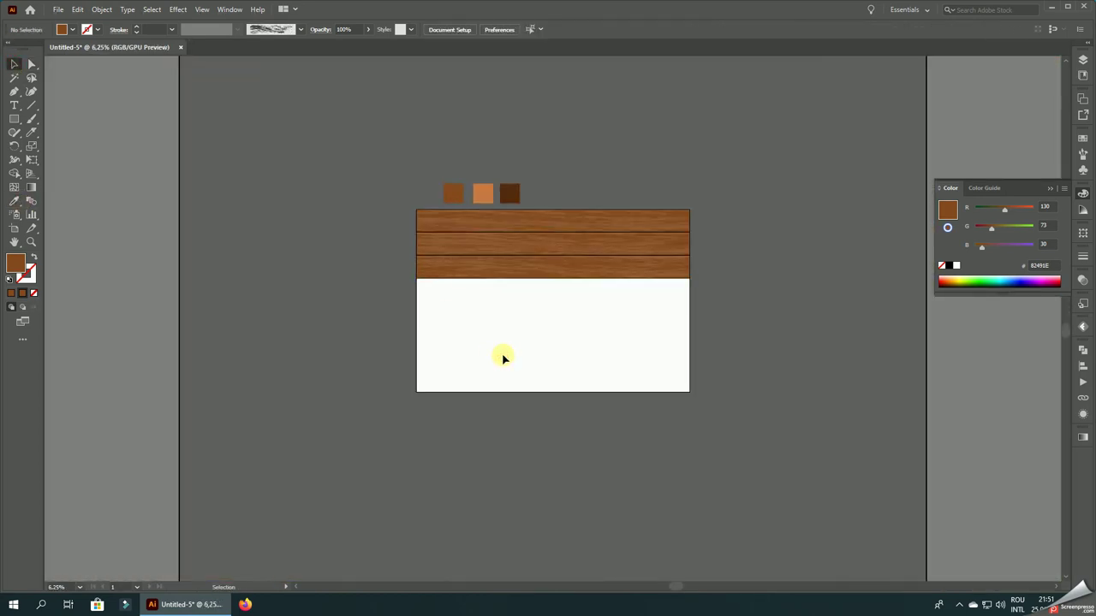
Duplicate the three planks straight down below the originals
scroll(630, 254, up, 2)
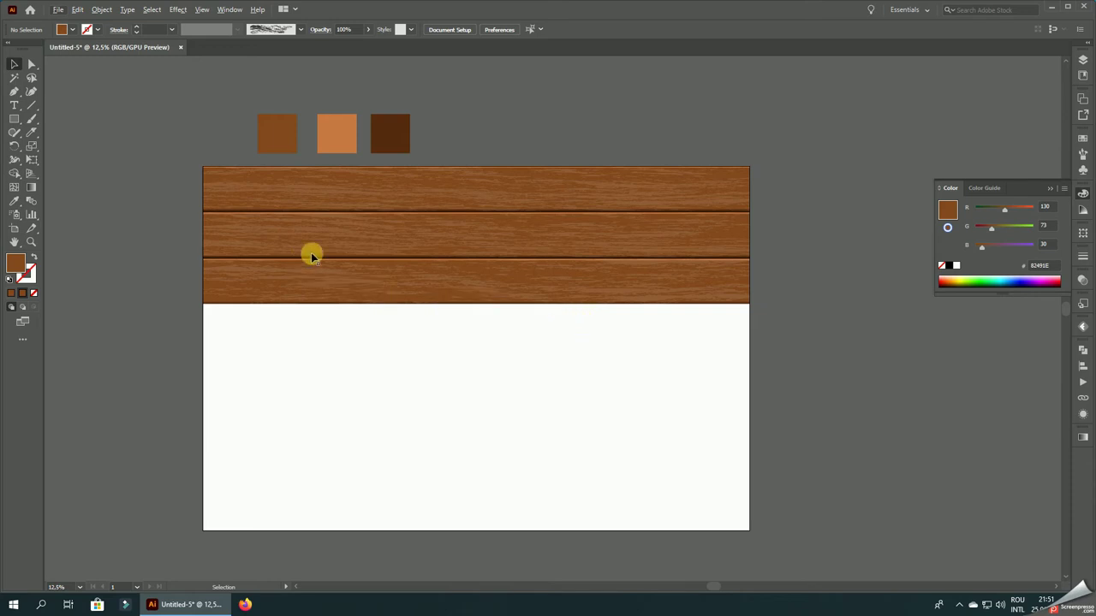
drag(482, 208, 486, 353)
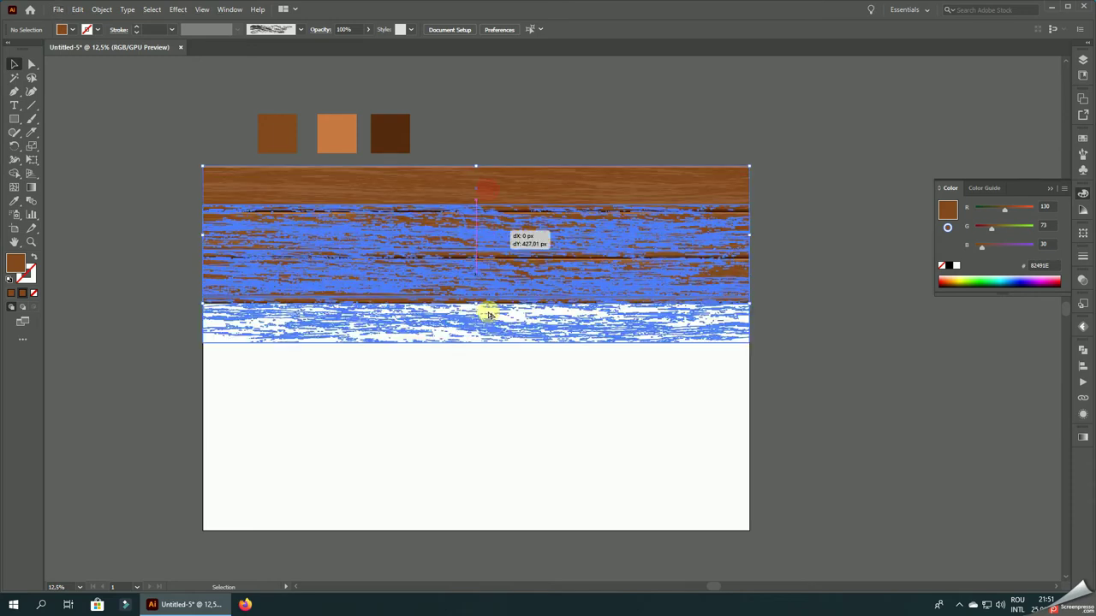
drag(241, 305, 203, 313)
scroll(203, 313, up, 3)
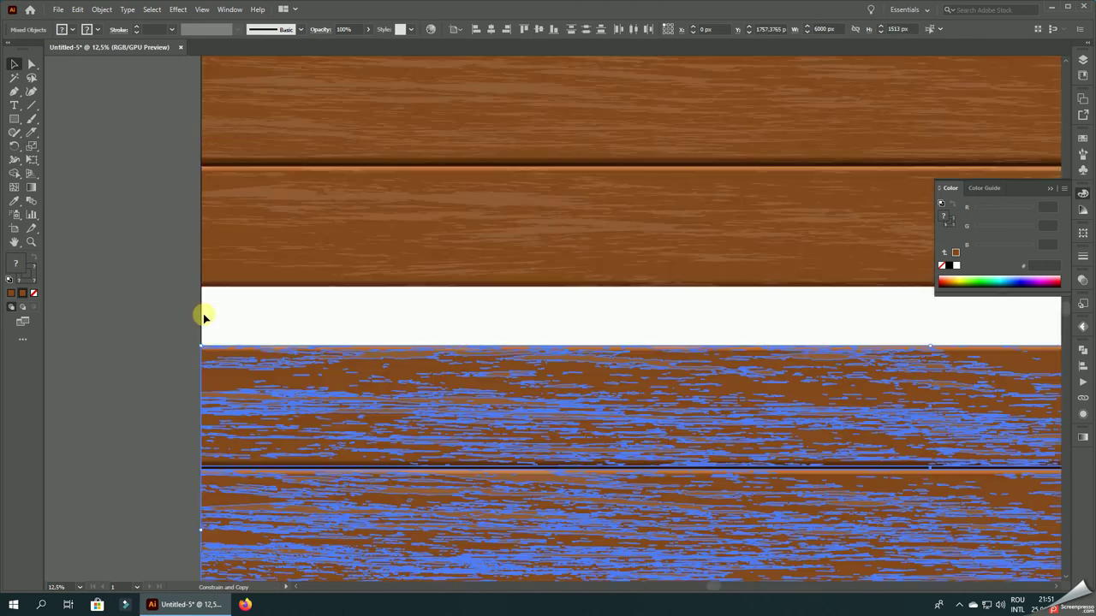
scroll(203, 313, up, 1)
scroll(205, 318, down, 1)
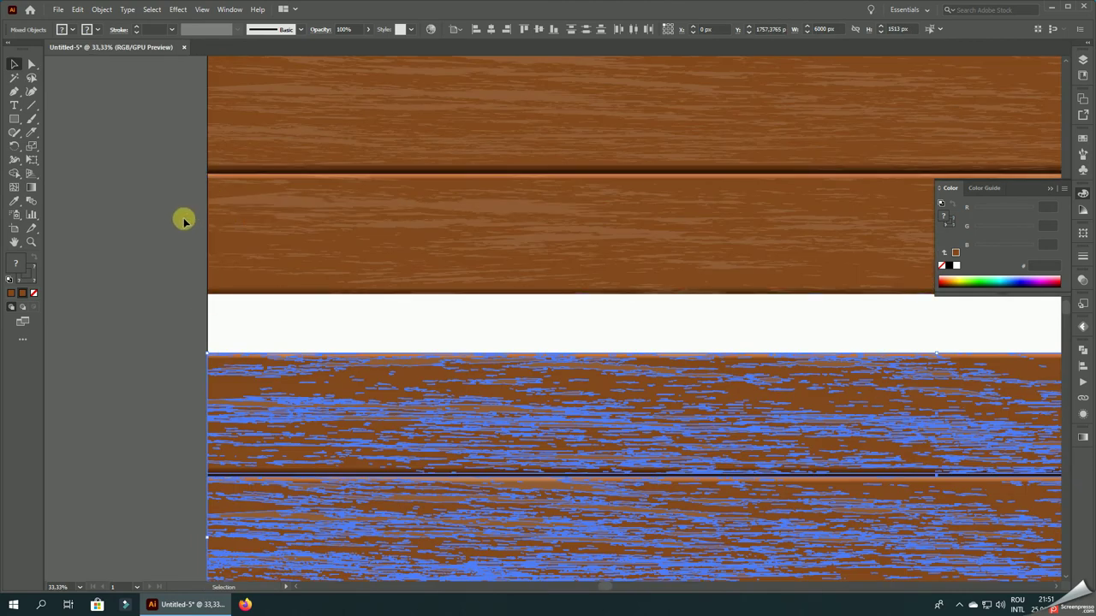
Move a dark strip down to the top of the white band
mouse_move(219, 171)
mouse_down()
mouse_move(228, 302)
mouse_move(206, 279)
mouse_up()
key(ctrl+1)
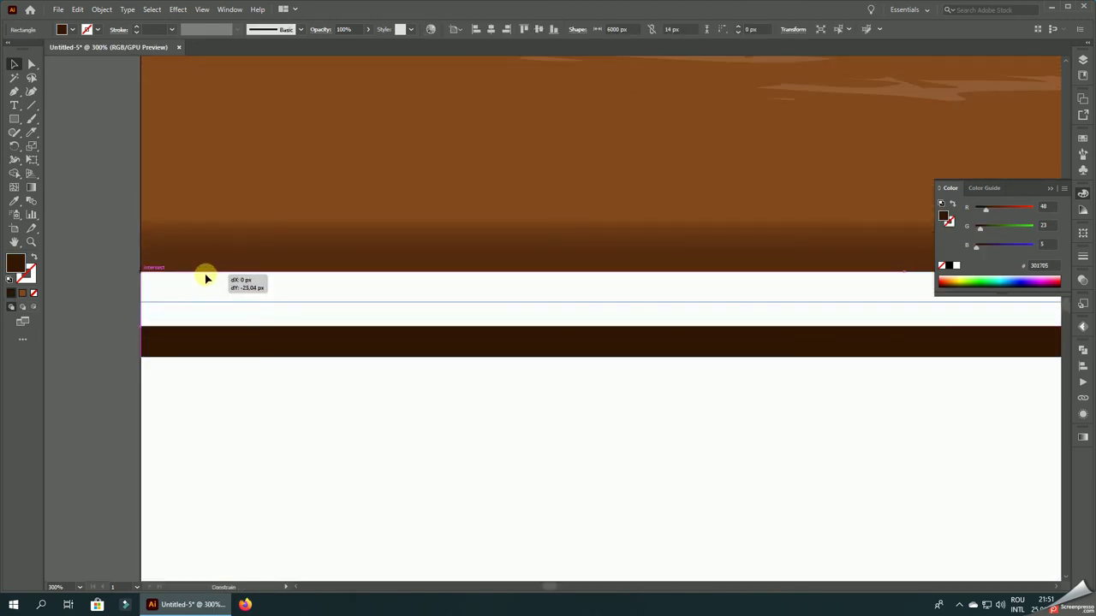
drag(212, 349, 220, 342)
scroll(220, 342, down, 5)
scroll(220, 343, down, 1)
scroll(220, 343, down, 2)
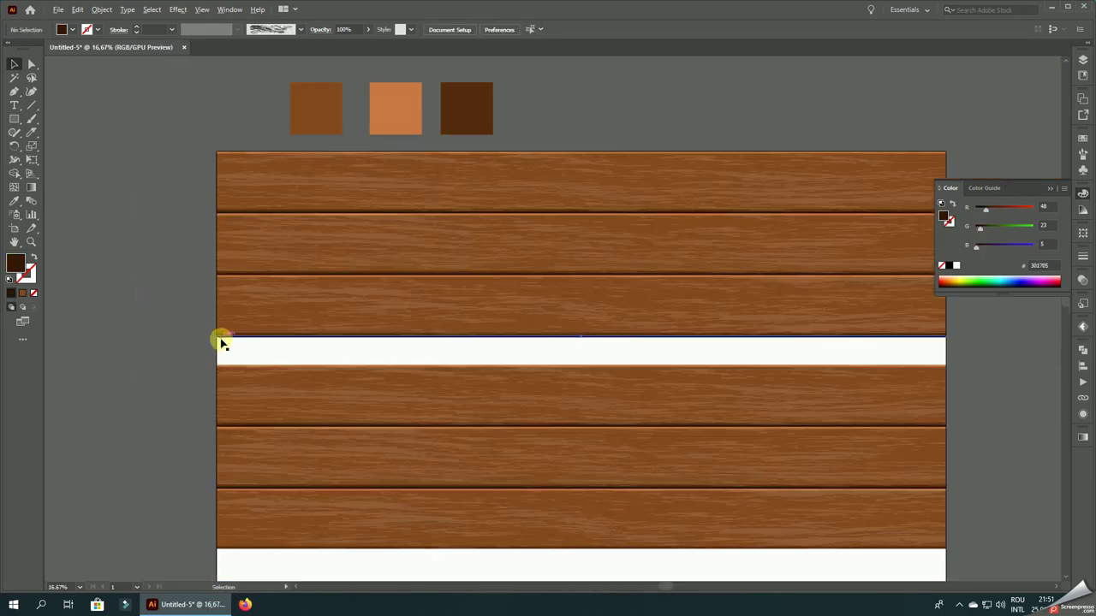
Move the lower three planks straight up to close the white gap
click(265, 534)
key(ctrl+1)
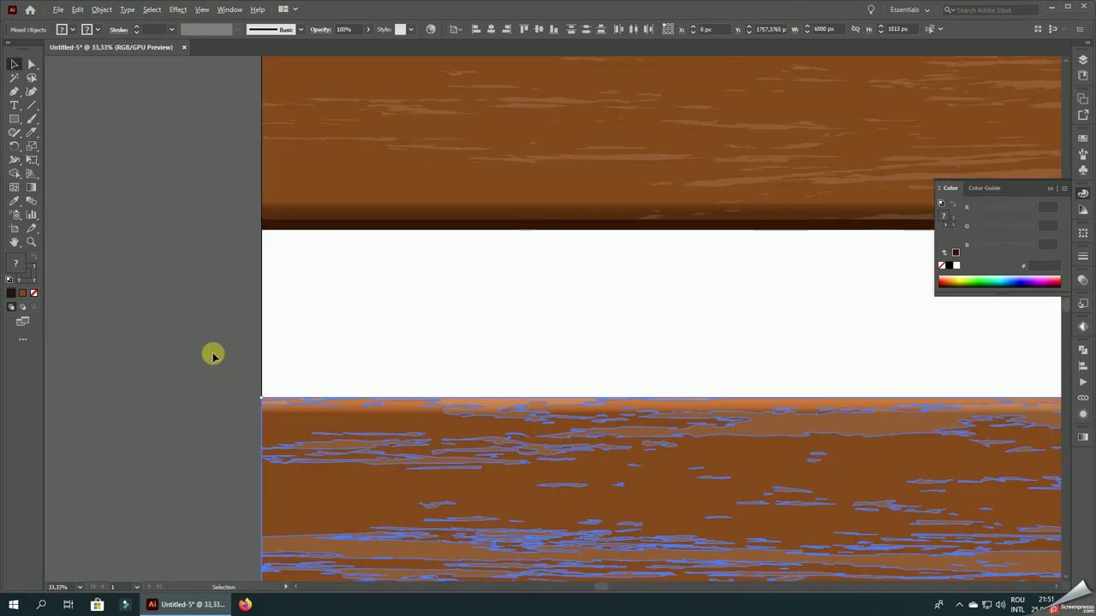
drag(264, 383, 263, 248)
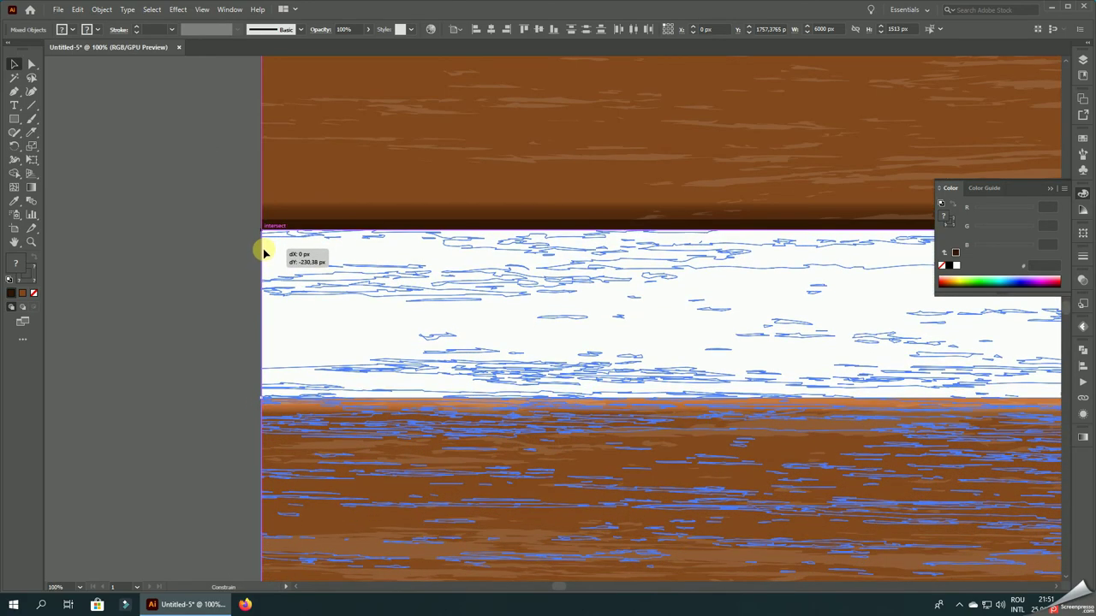
click(219, 227)
scroll(248, 208, down, 3)
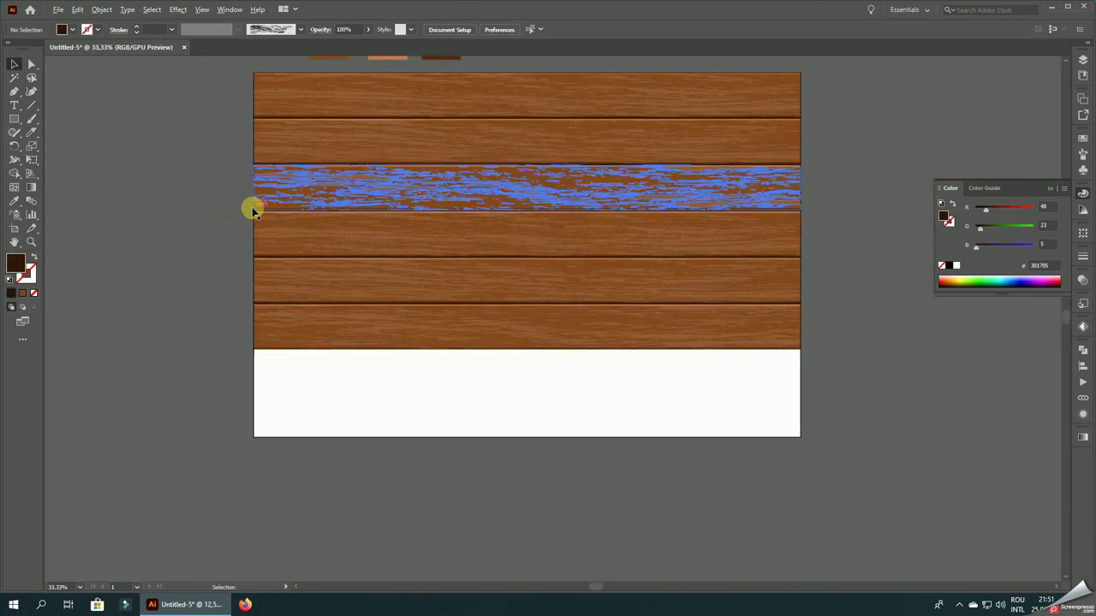
scroll(247, 256, up, 2)
Copy a dark strip to sit directly under the bottom plank
drag(205, 346, 215, 275)
scroll(257, 248, up, 2)
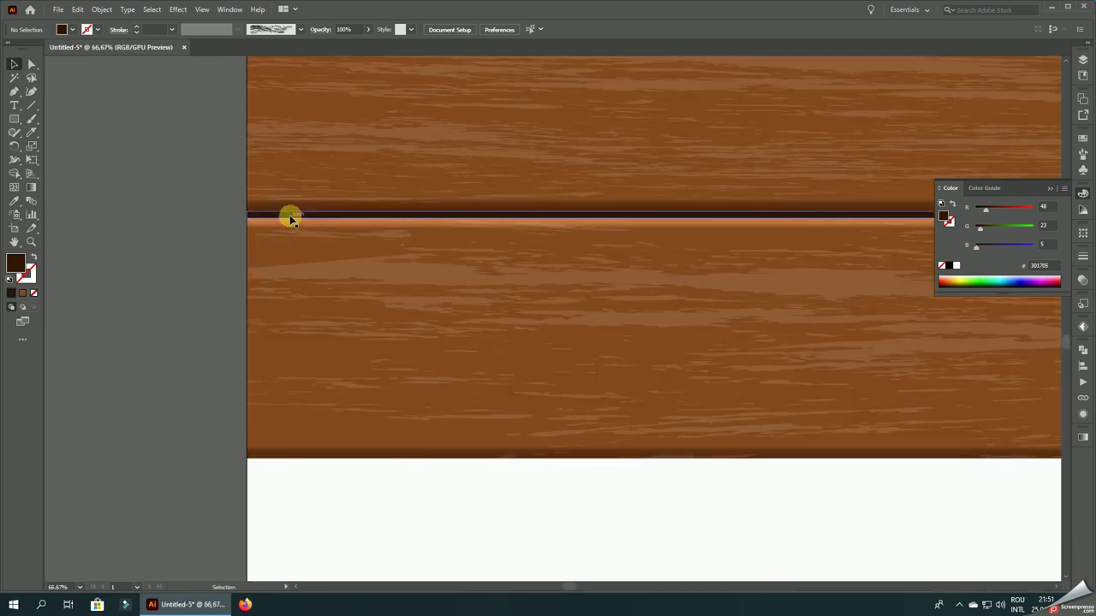
mouse_move(289, 214)
alt+mouse_down()
mouse_move(289, 487)
mouse_move(232, 354)
alt+mouse_up()
scroll(250, 495, up, 2)
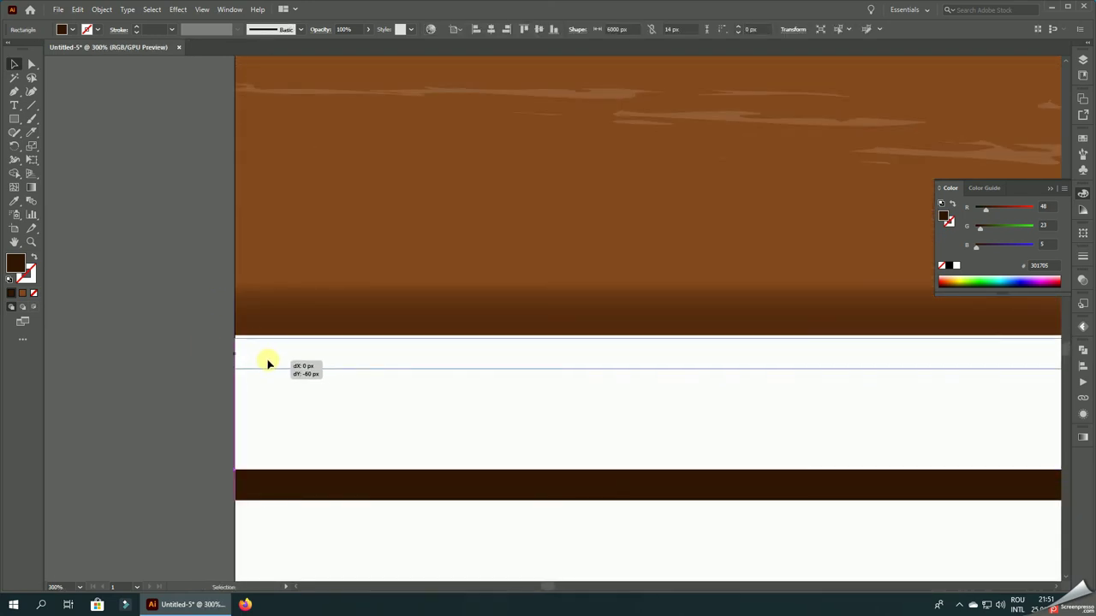
click(232, 354)
scroll(198, 354, down, 3)
scroll(197, 355, down, 4)
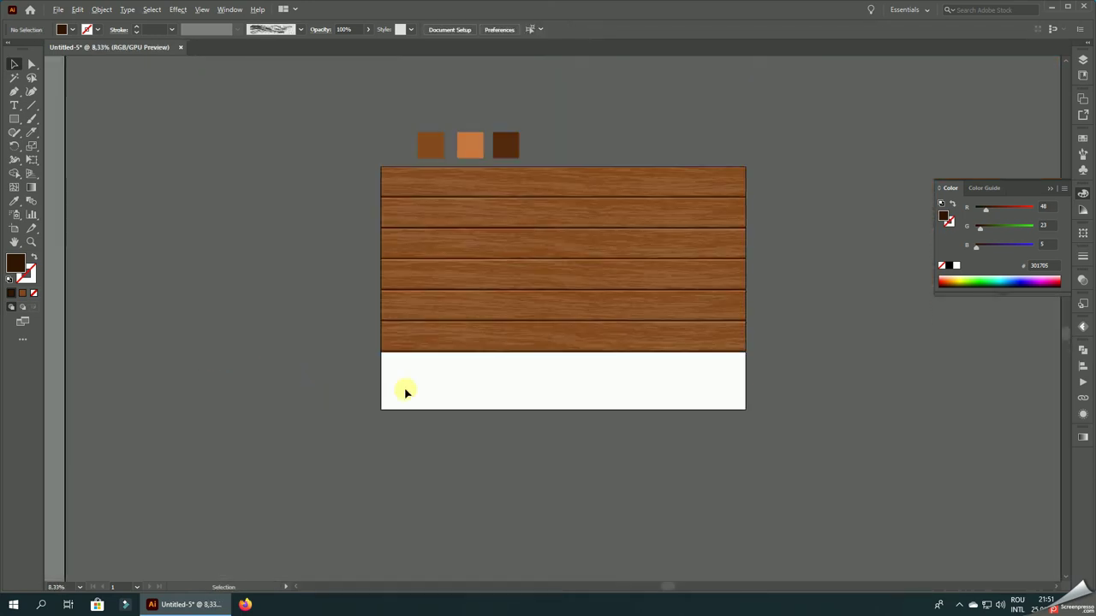
scroll(405, 392, up, 1)
Duplicate the lower three planks further down and close the remaining gap
mouse_move(483, 359)
mouse_down()
mouse_move(389, 219)
mouse_move(405, 395)
mouse_up()
drag(360, 365, 360, 367)
scroll(359, 366, up, 5)
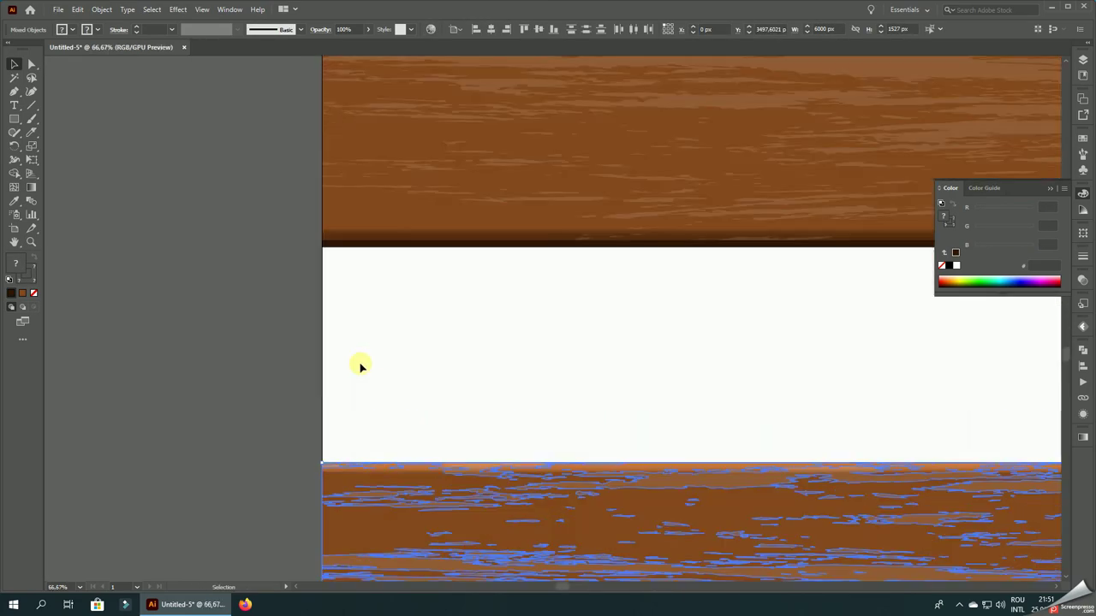
drag(334, 472, 333, 272)
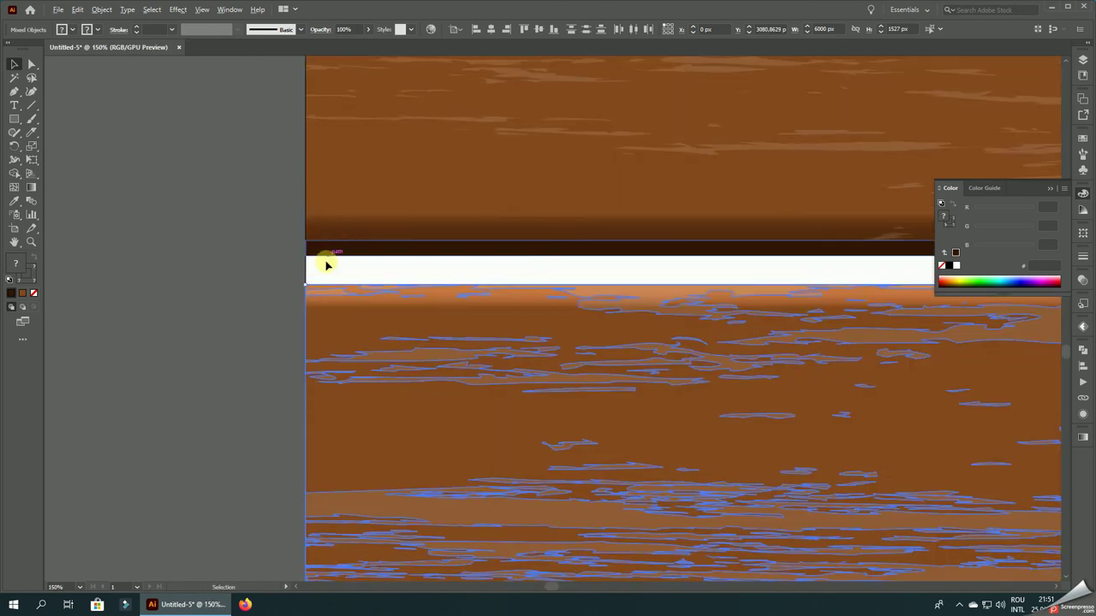
scroll(304, 320, up, 4)
drag(305, 321, 297, 263)
click(225, 255)
scroll(309, 286, down, 3)
scroll(309, 287, down, 1)
scroll(369, 315, down, 2)
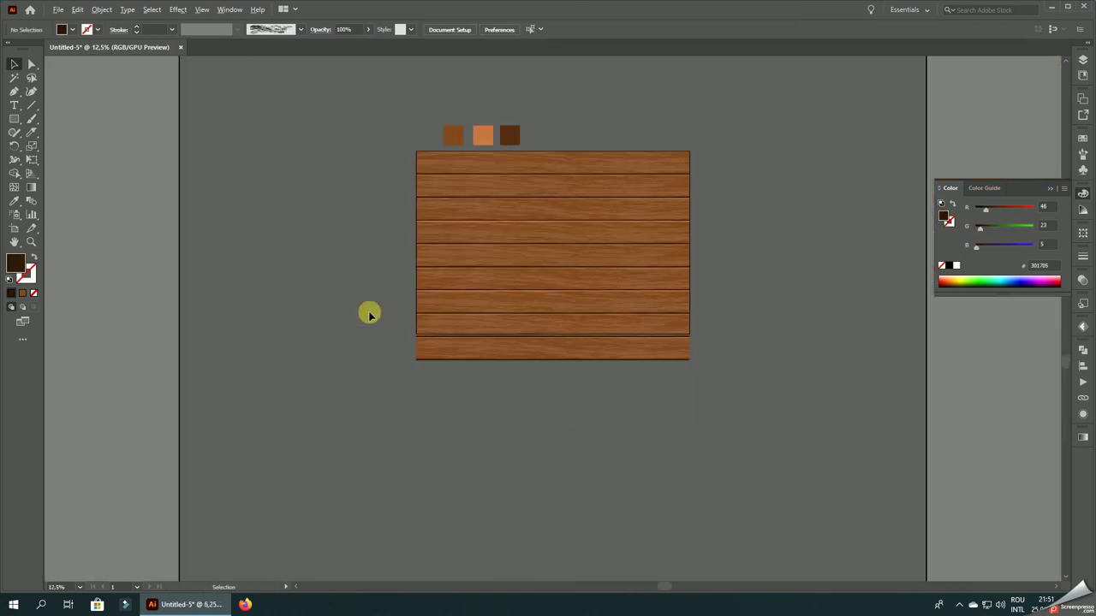
scroll(369, 315, down, 1)
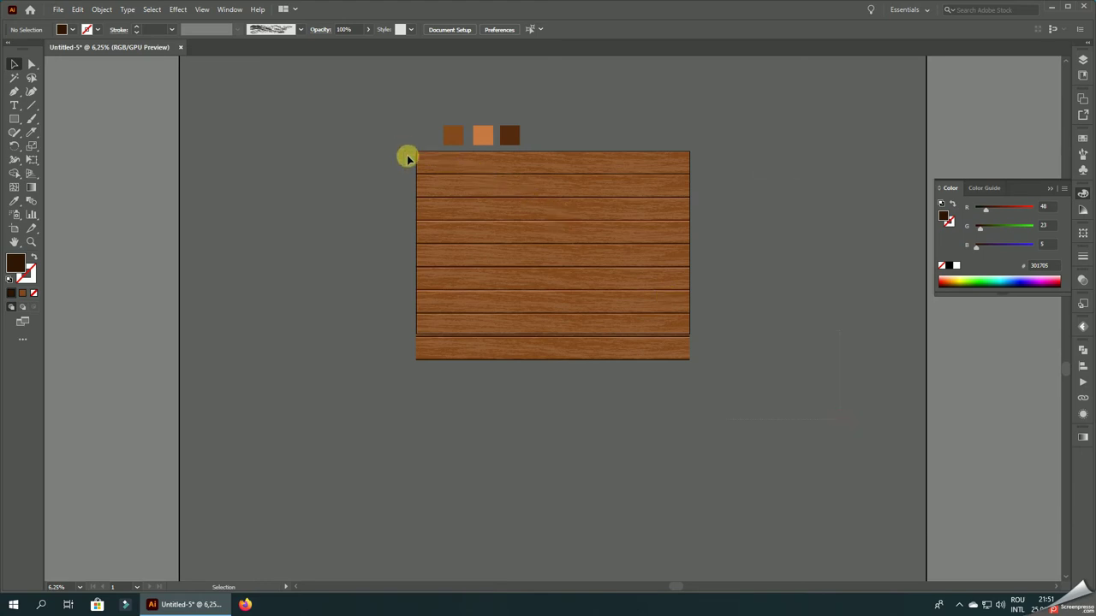
Select every plank and dark strip on the artboard and group them with Ctrl+G
click(493, 178)
right_click(493, 178)
click(542, 262)
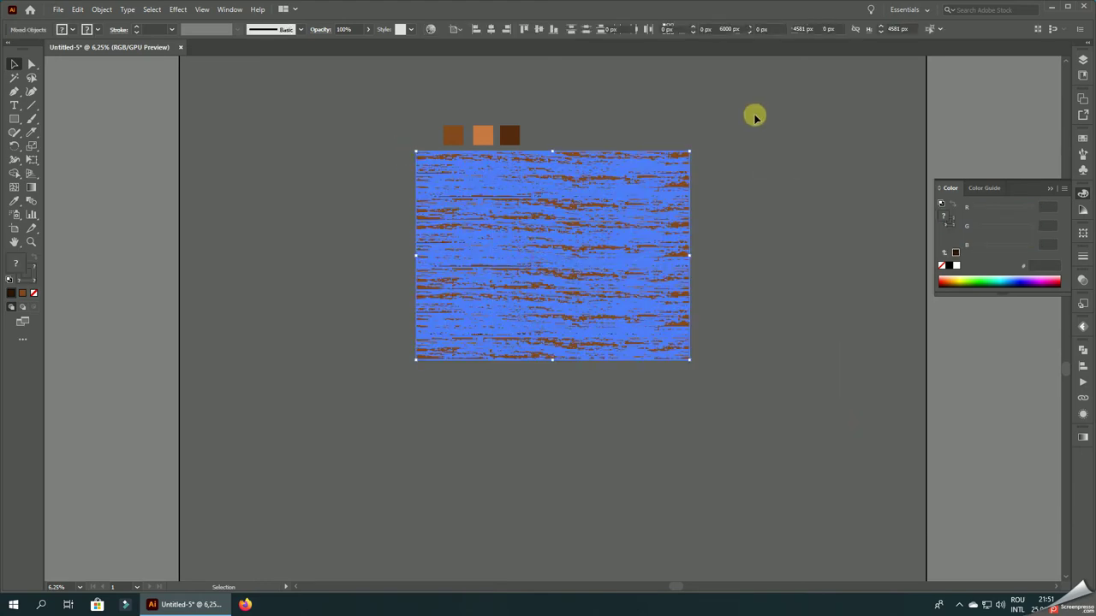
key(ctrl+g)
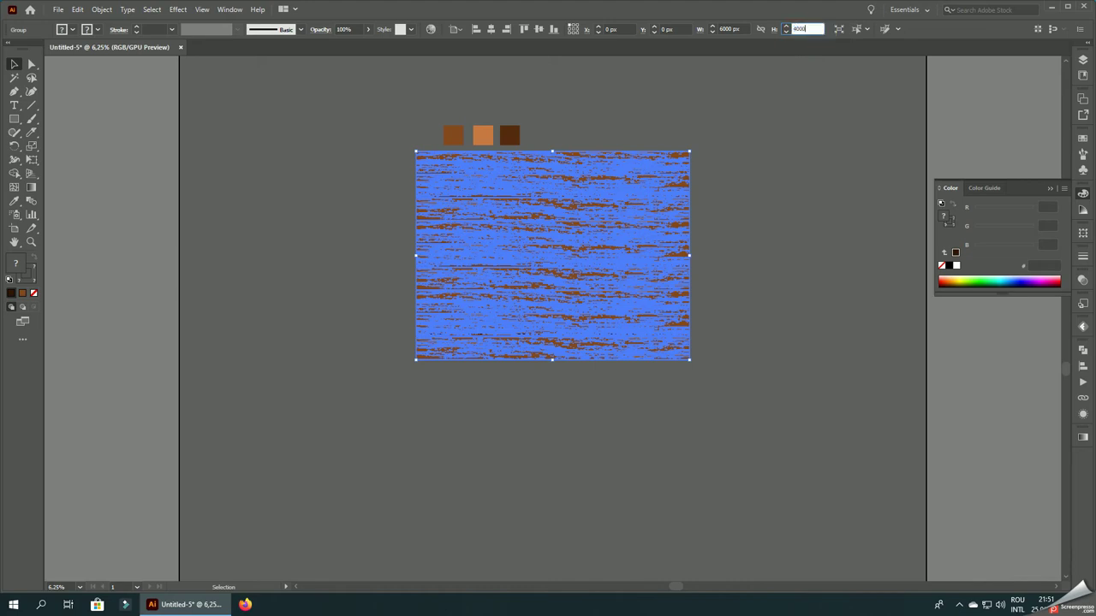
Set the wood-grain group's height to 4000 px and ungroup the planks
click(585, 9)
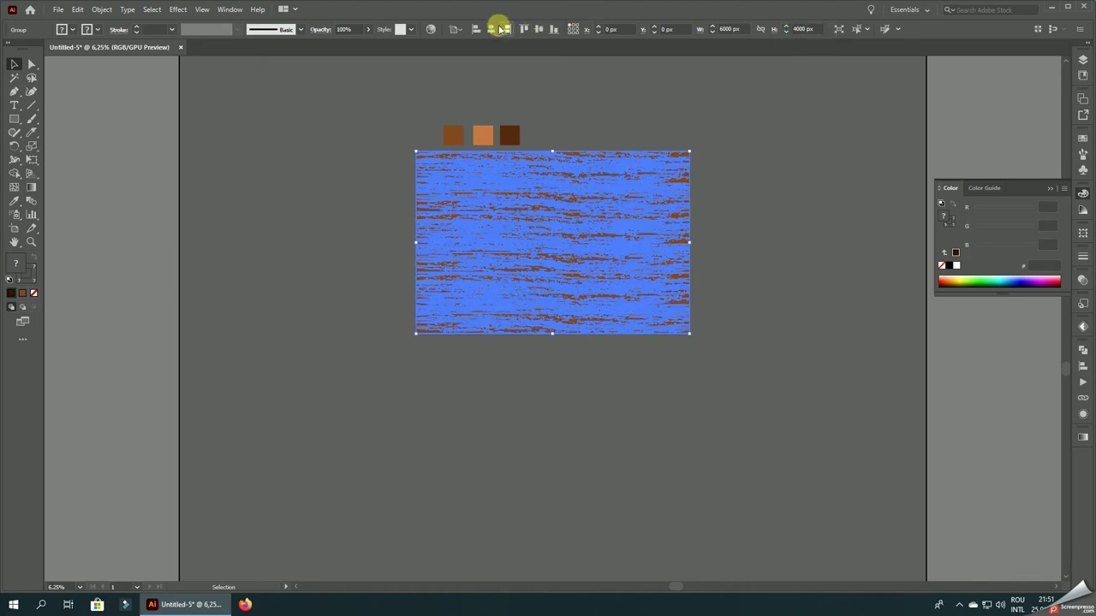
click(749, 170)
scroll(582, 163, up, 3)
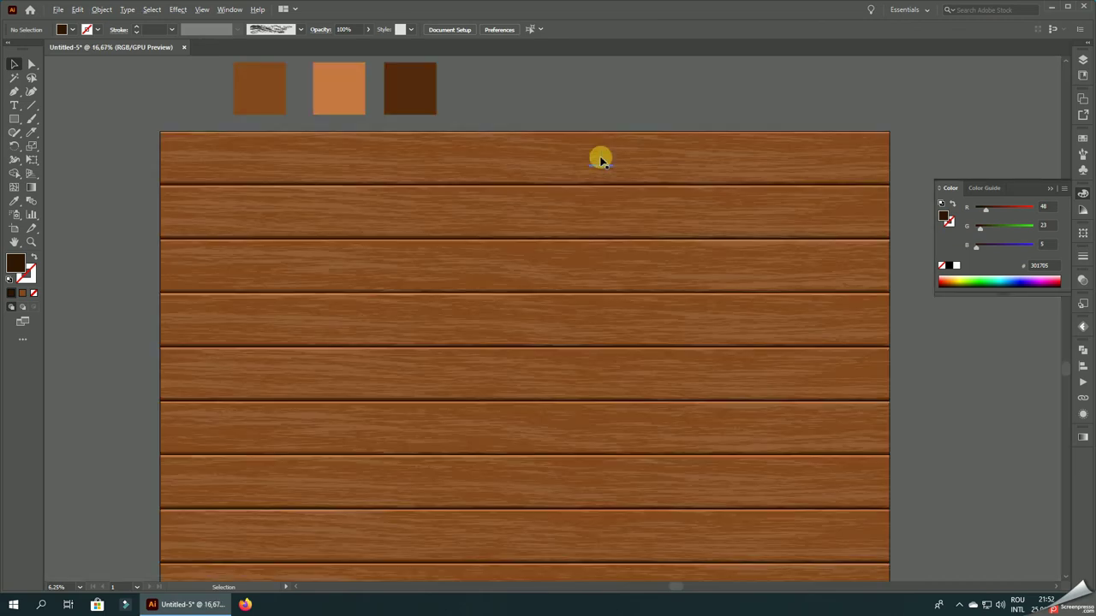
scroll(756, 332, down, 1)
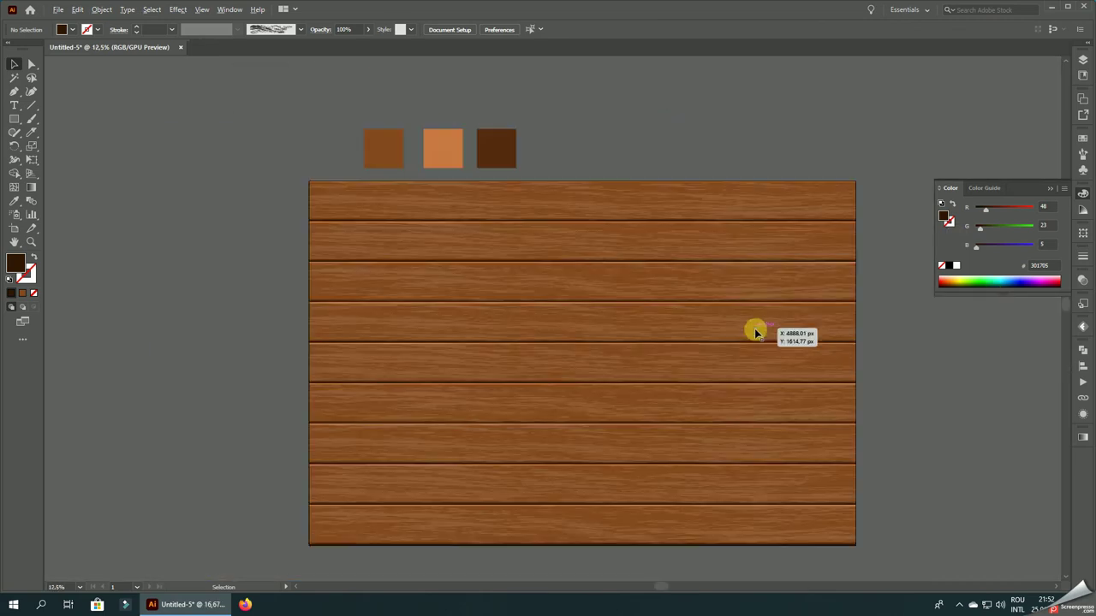
click(802, 362)
right_click(800, 363)
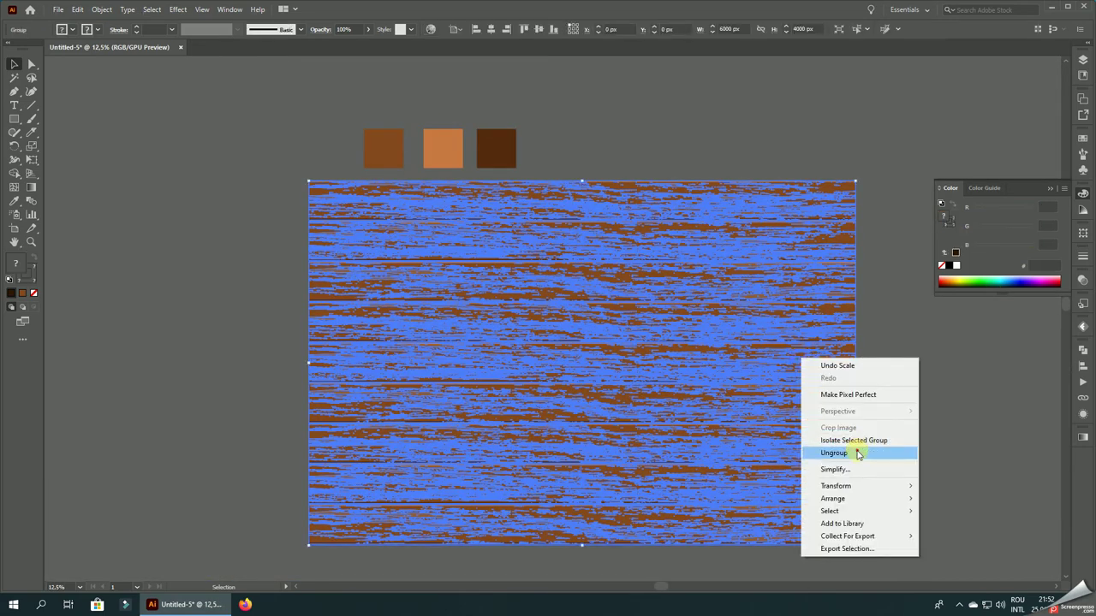
click(856, 453)
Reflect the three middle planks vertically so their grain varies
click(898, 368)
click(831, 325)
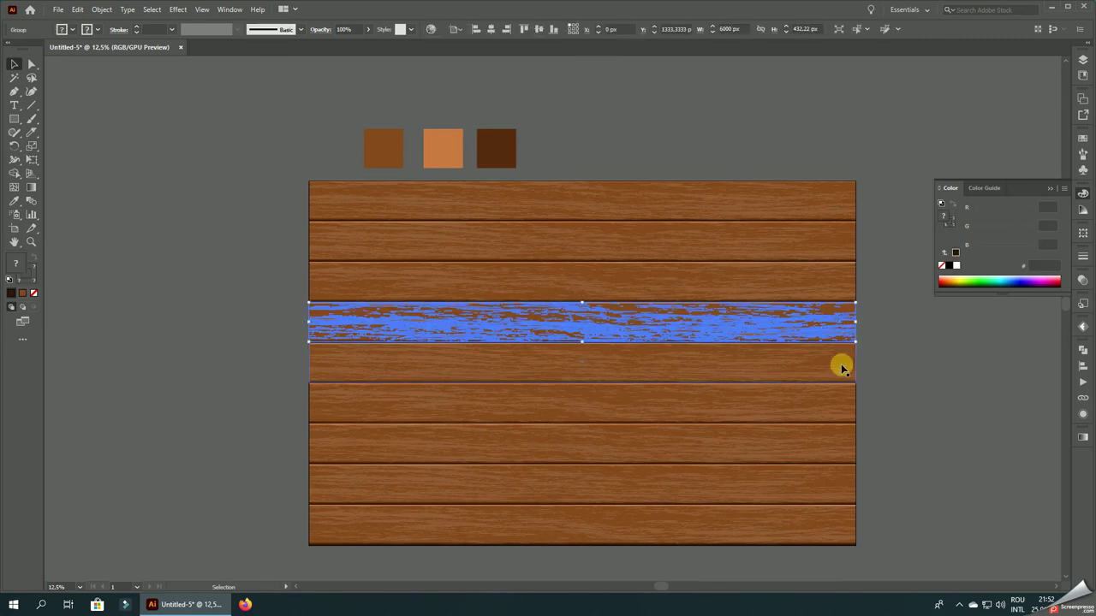
drag(842, 364, 843, 407)
right_click(843, 408)
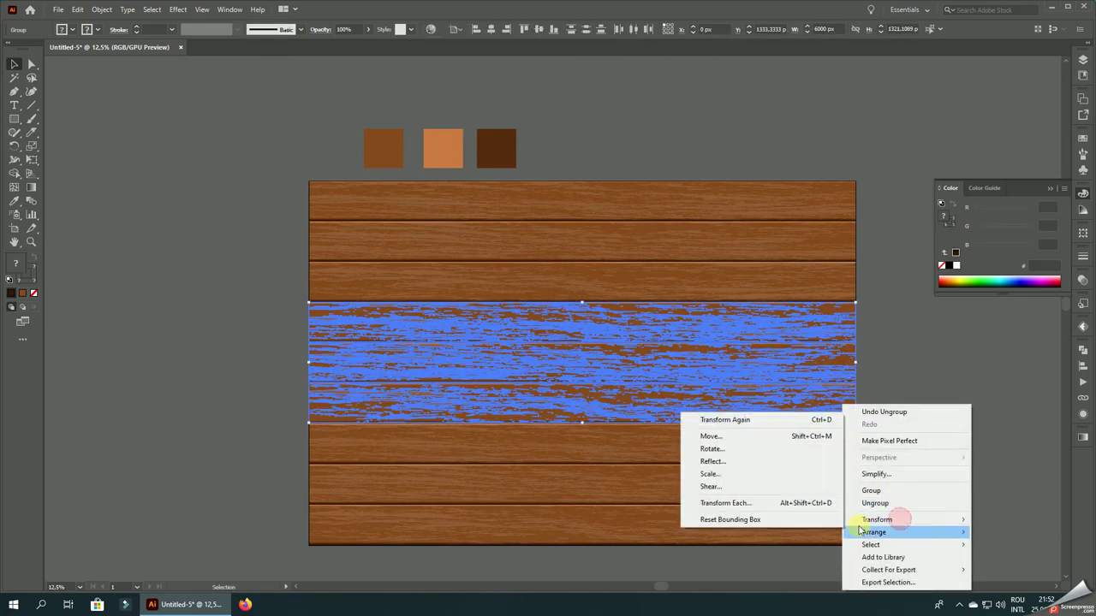
click(743, 463)
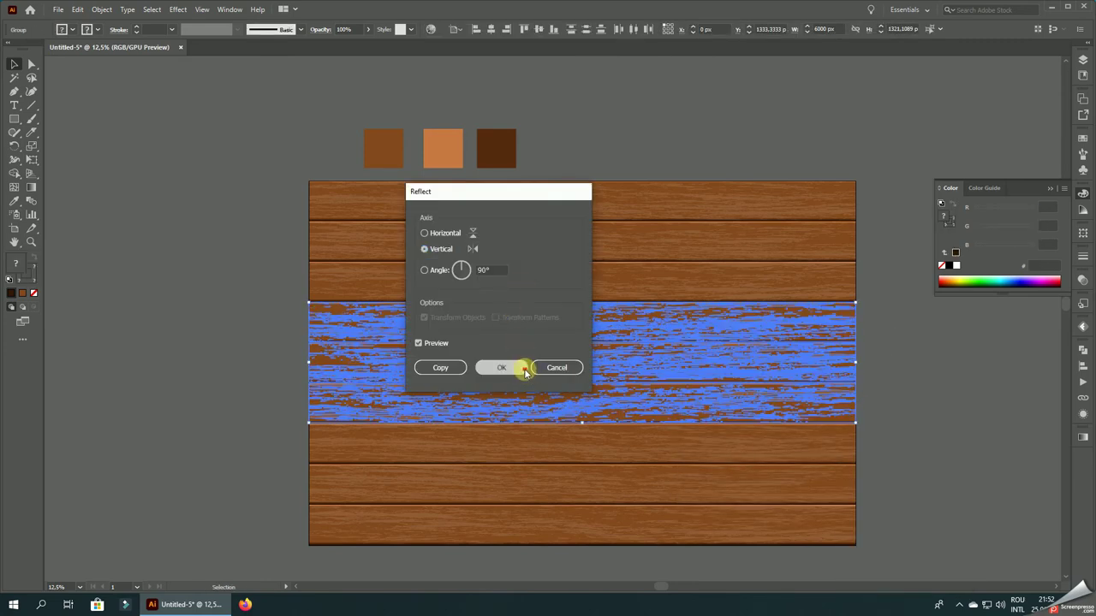
click(518, 368)
click(933, 381)
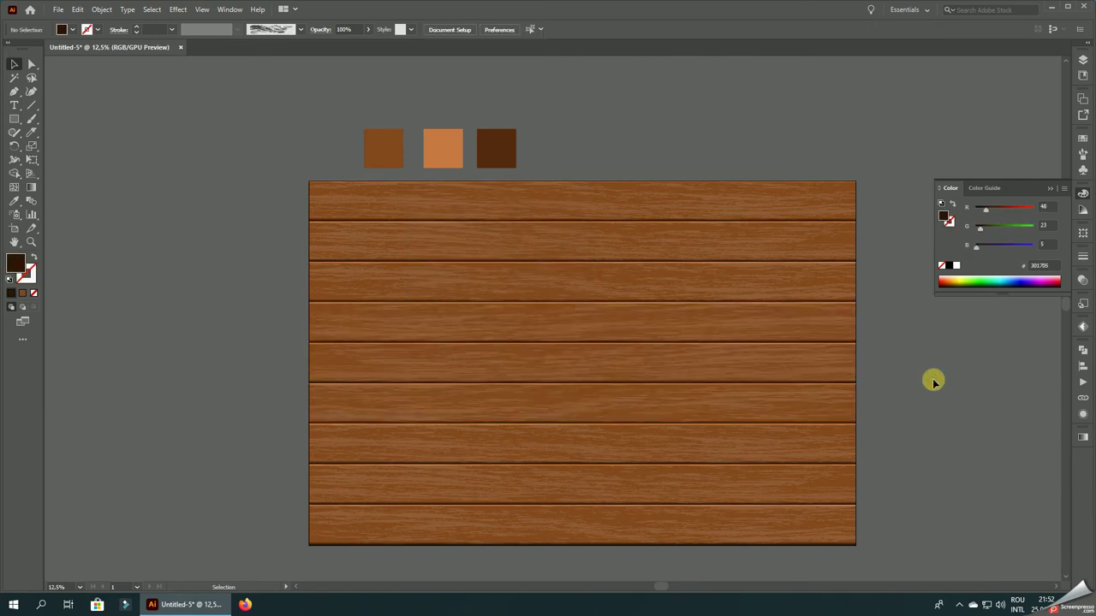
drag(933, 381, 528, 333)
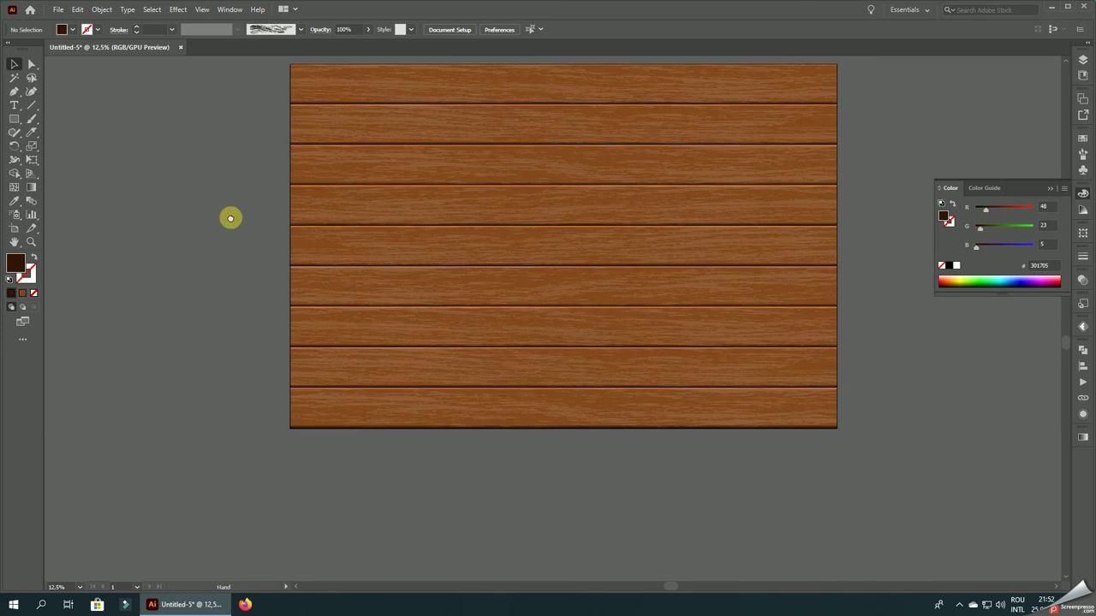
drag(230, 218, 318, 364)
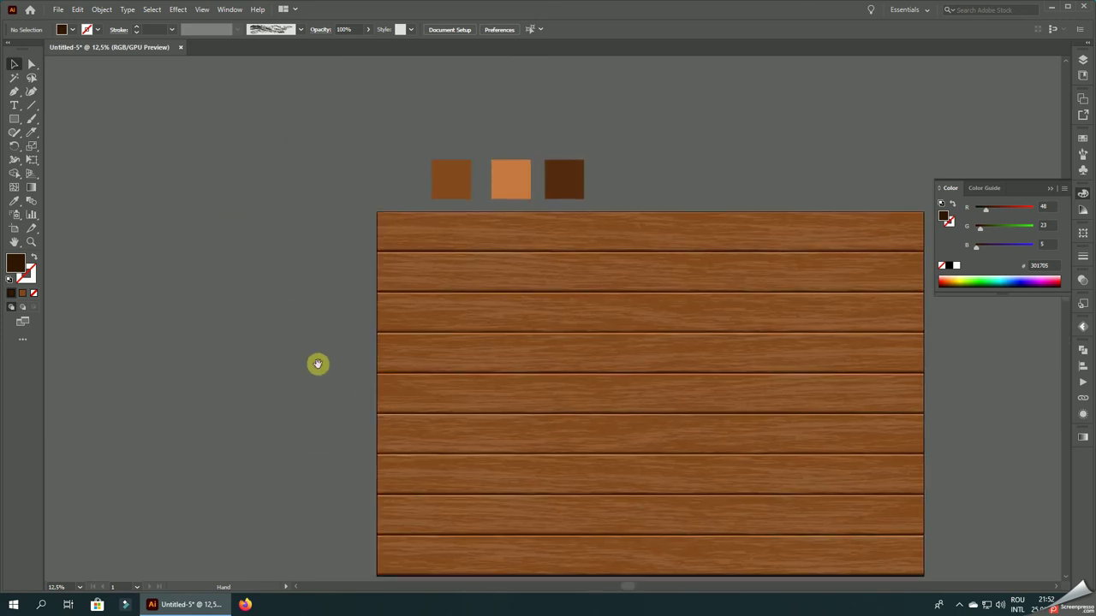
Duplicate the three colour swatches upward and delete two of the copies
scroll(398, 169, up, 1)
click(641, 188)
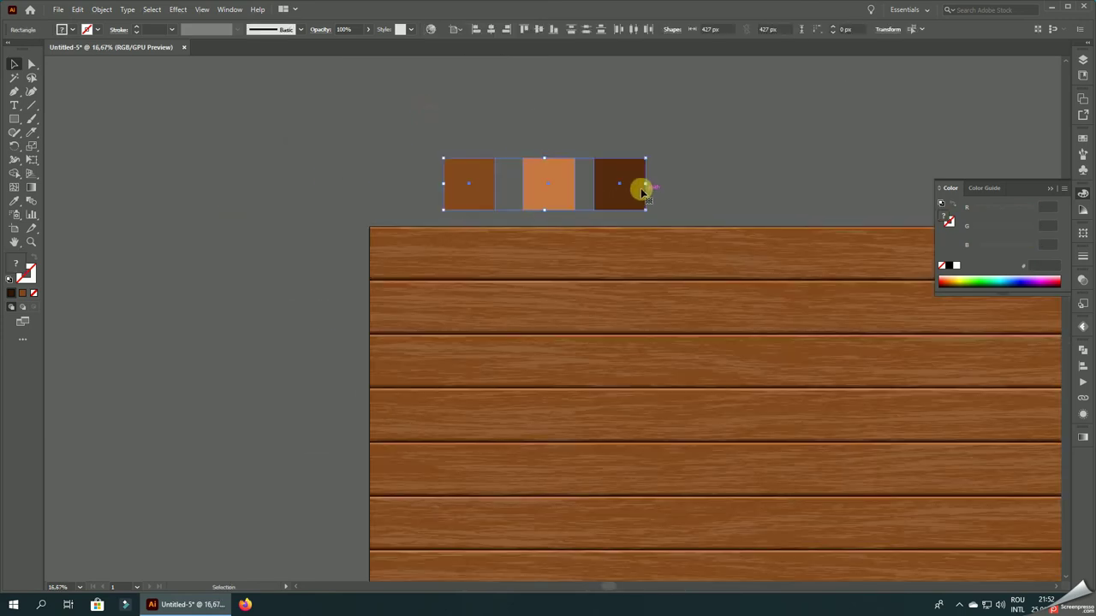
drag(641, 189, 626, 105)
mouse_move(692, 120)
mouse_down()
mouse_move(778, 209)
mouse_move(798, 294)
mouse_up()
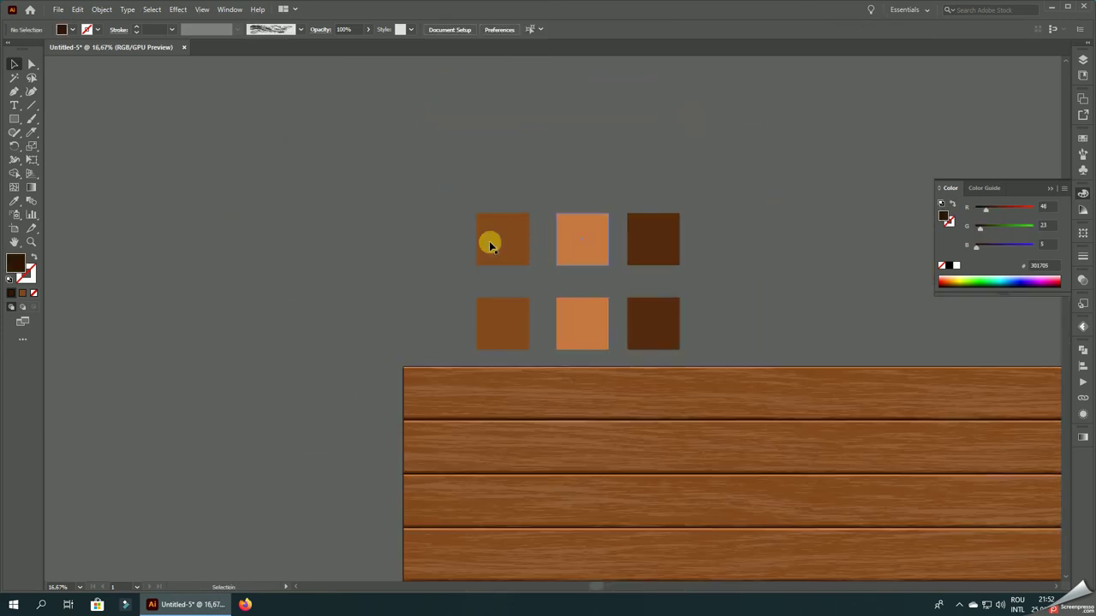
click(677, 246)
shift+click(582, 240)
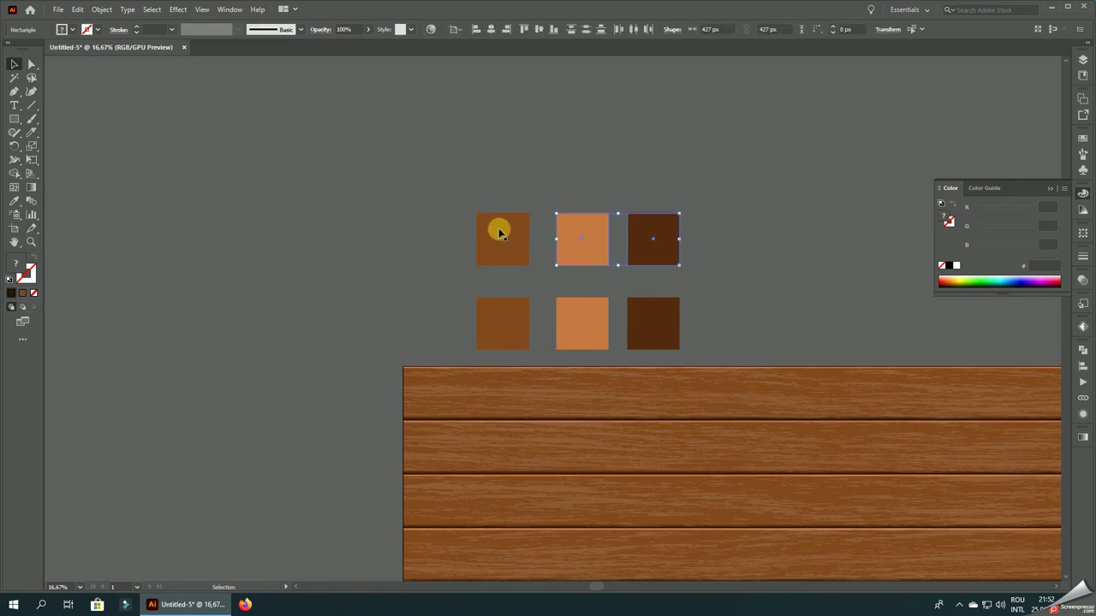
key(Delete)
click(499, 228)
Shift the remaining top swatch's hue slightly and place copies of it to the right
double_click(19, 261)
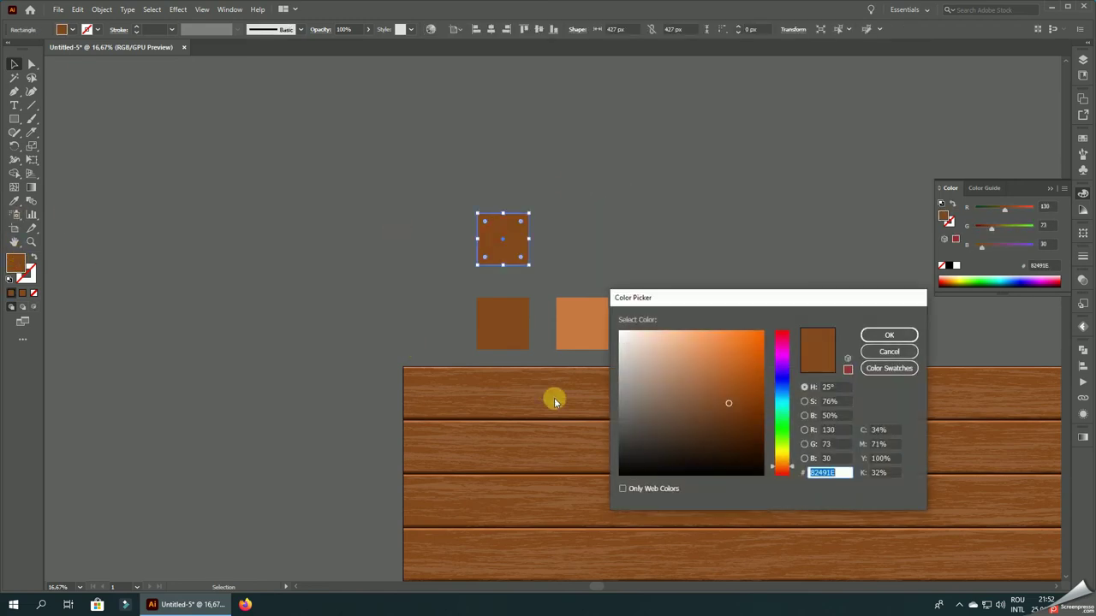
drag(783, 470, 785, 466)
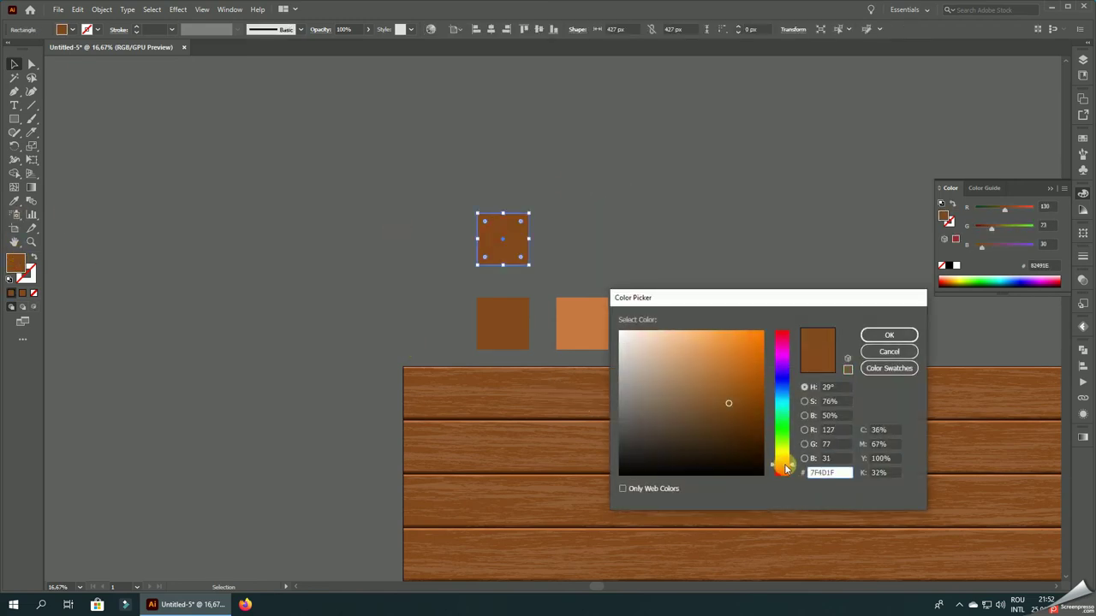
click(899, 334)
click(605, 210)
drag(518, 235, 658, 239)
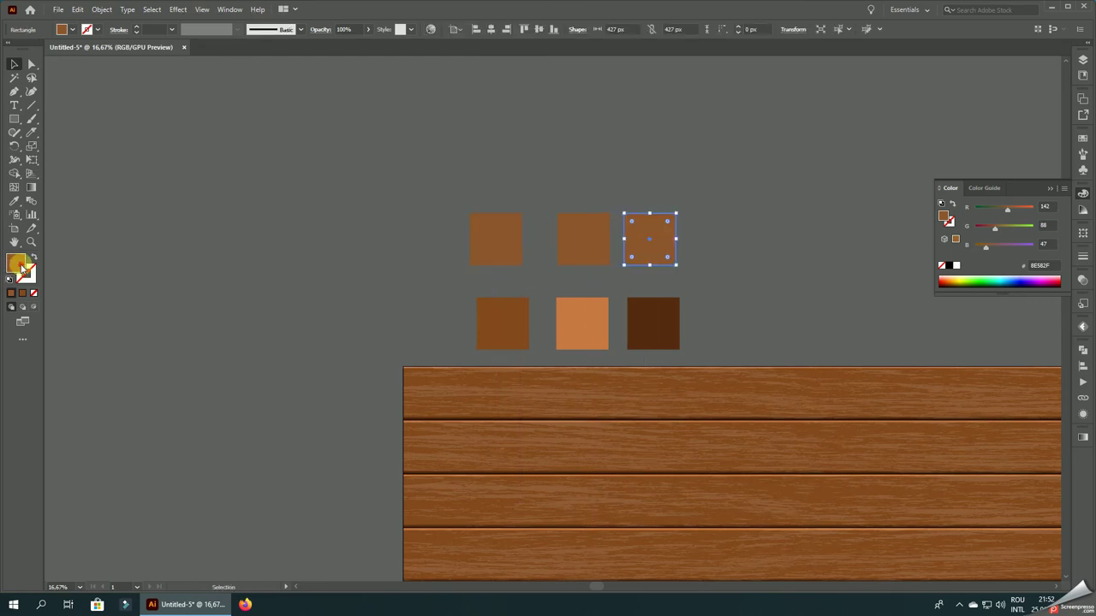
Recolour the top-right swatch to a darker brown, hex 5B341E
double_click(17, 263)
click(719, 412)
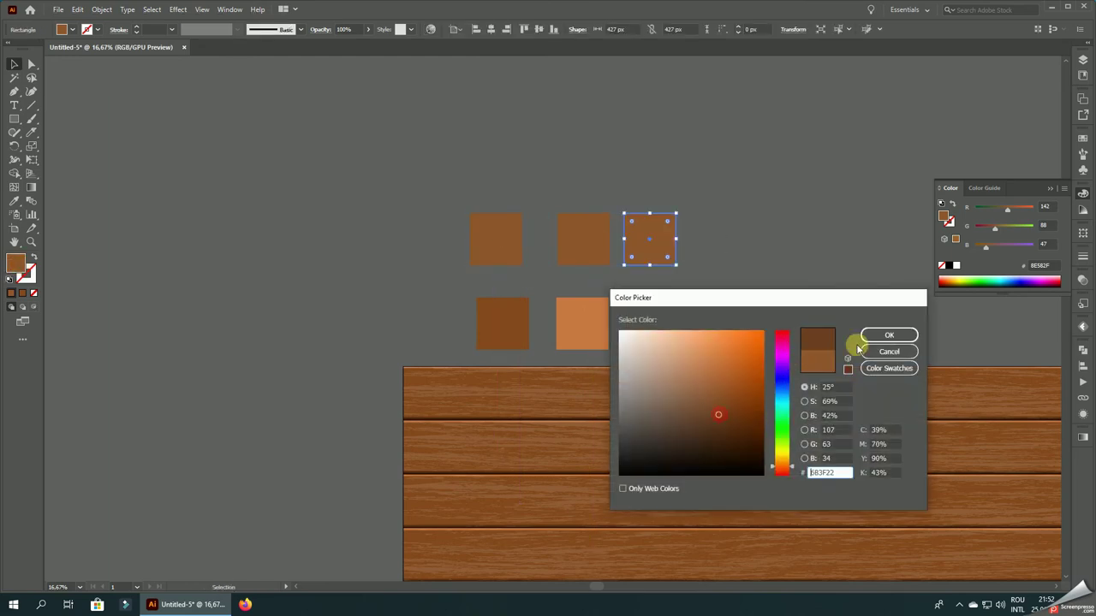
click(889, 335)
double_click(17, 262)
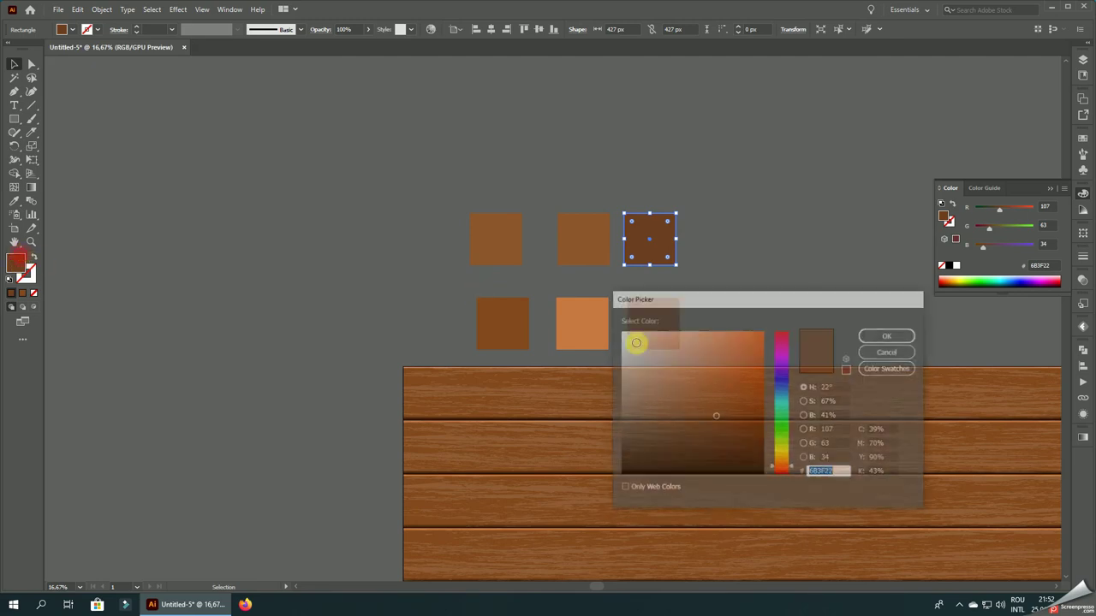
click(890, 338)
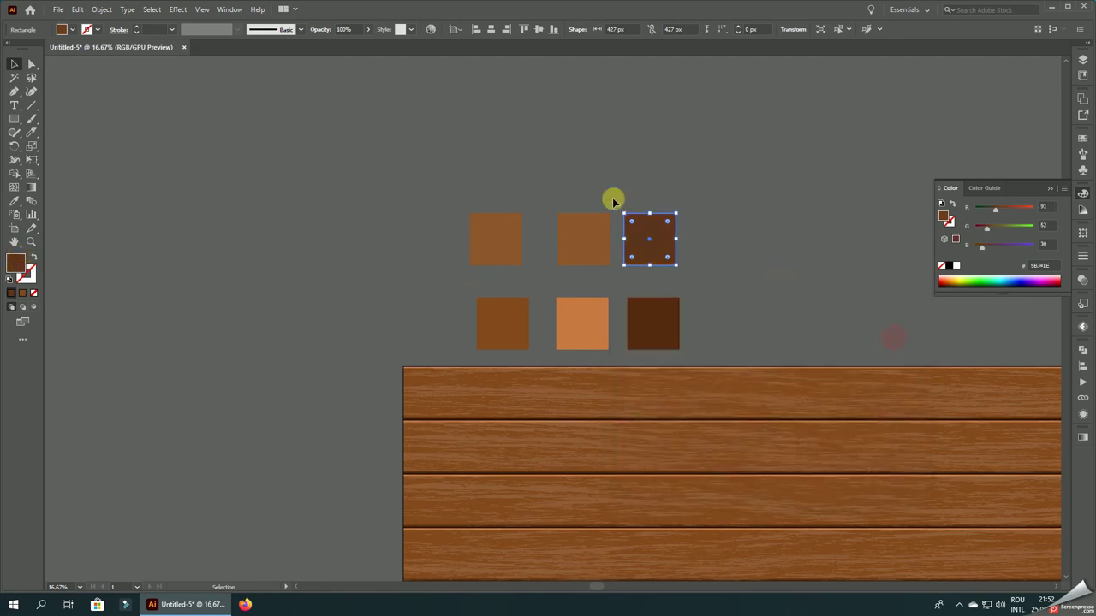
Recolour the top-left swatch to a lighter brown, hex B77748
click(495, 239)
double_click(15, 261)
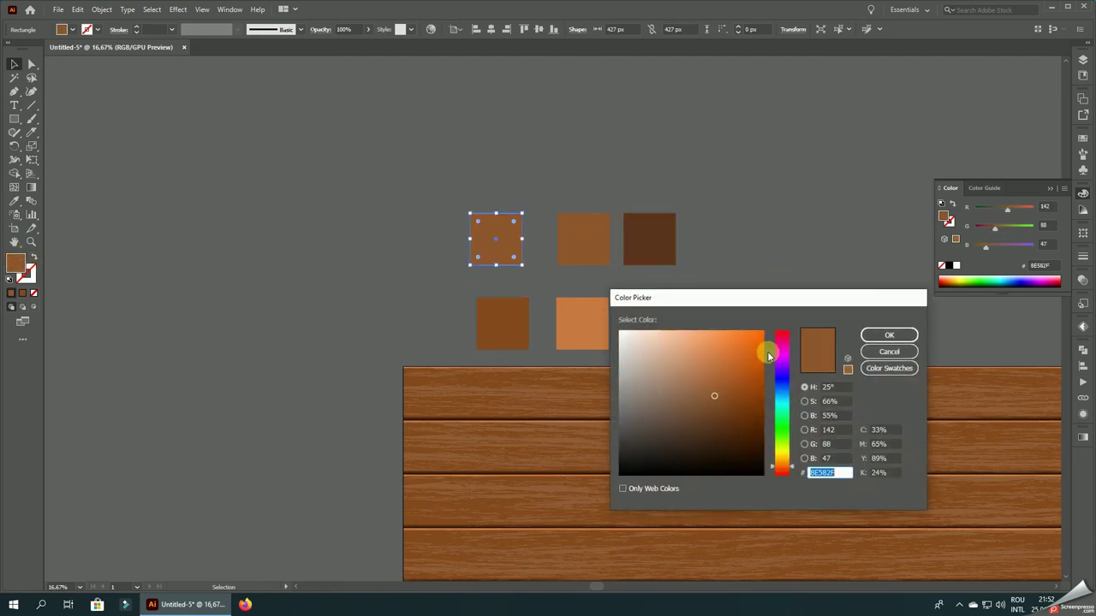
click(707, 371)
click(888, 335)
click(814, 249)
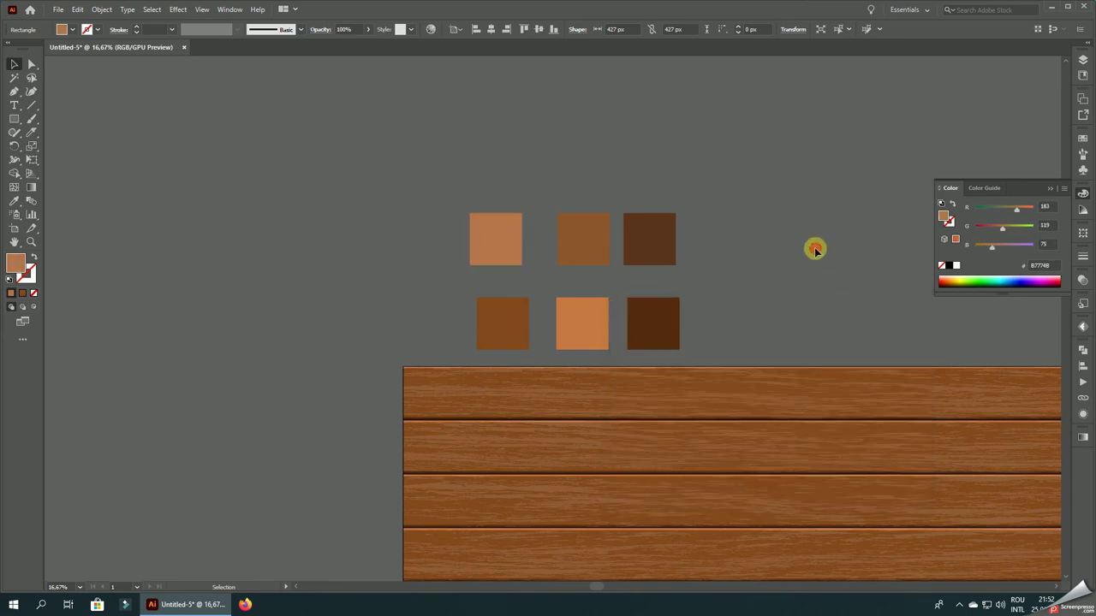
Direct-select the second plank and open a widened Gradient panel
click(28, 66)
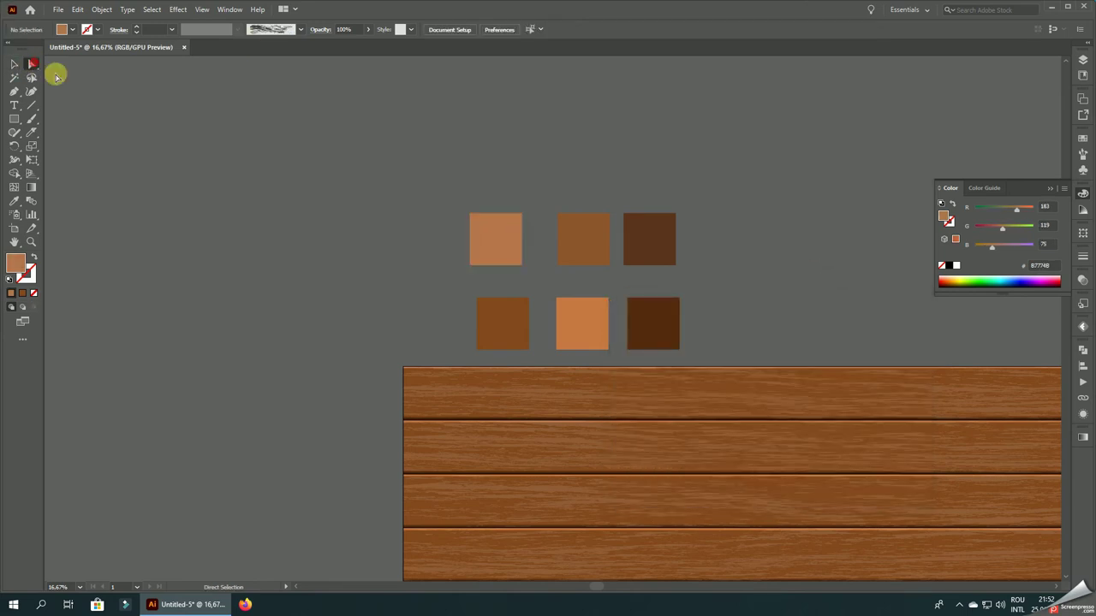
scroll(411, 440, up, 1)
scroll(406, 428, up, 4)
scroll(411, 443, down, 5)
alt+click(411, 460)
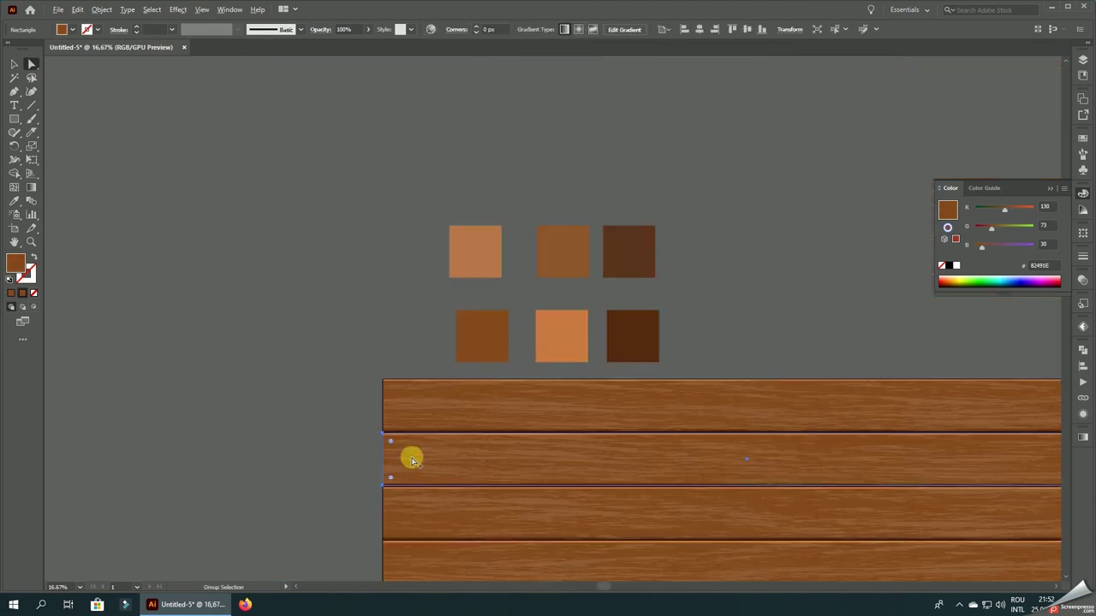
click(1085, 437)
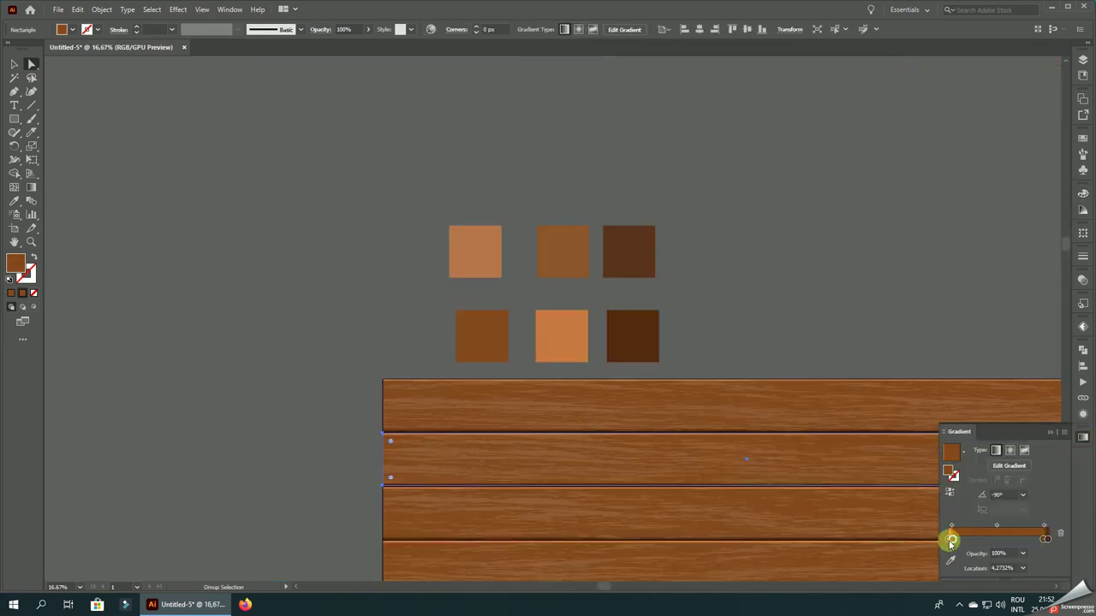
drag(937, 518, 594, 519)
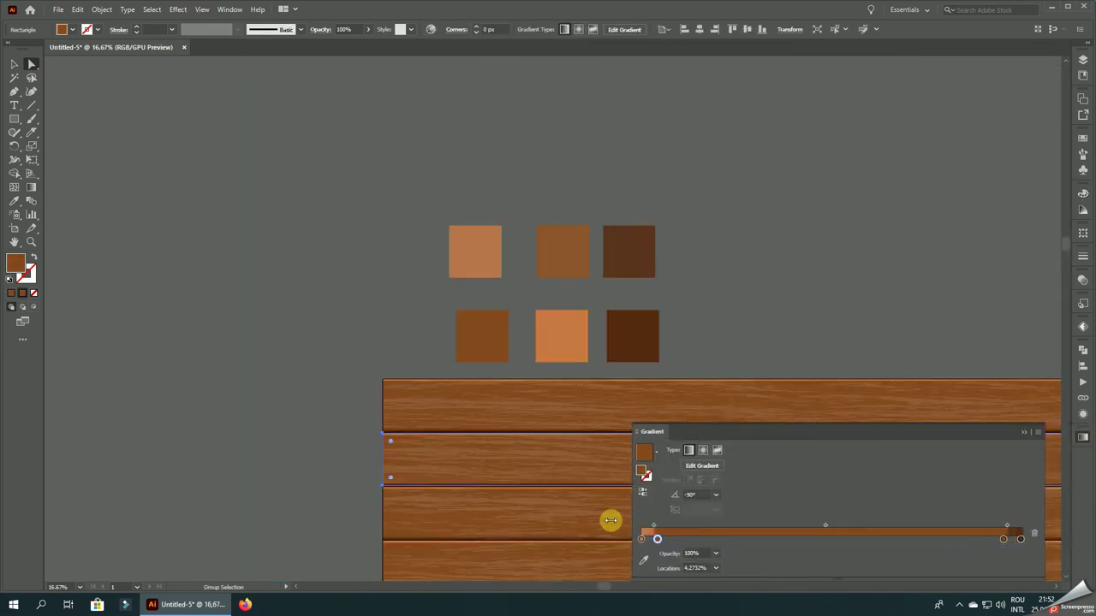
Add a gradient stop and sample the middle and darkest top-row swatches into the plank's stops
click(14, 202)
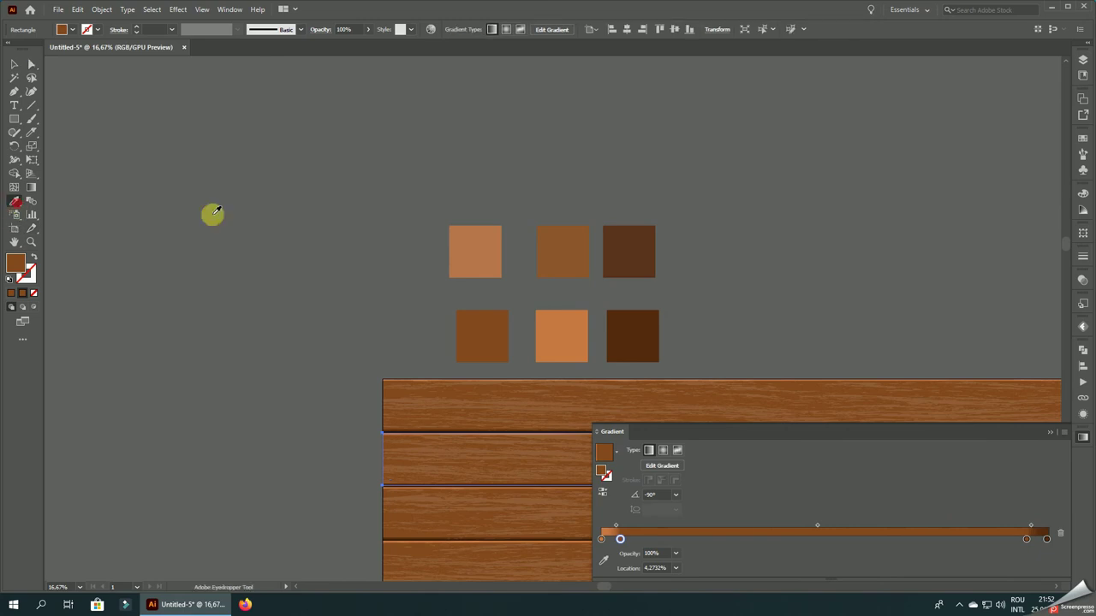
click(561, 248)
click(1028, 540)
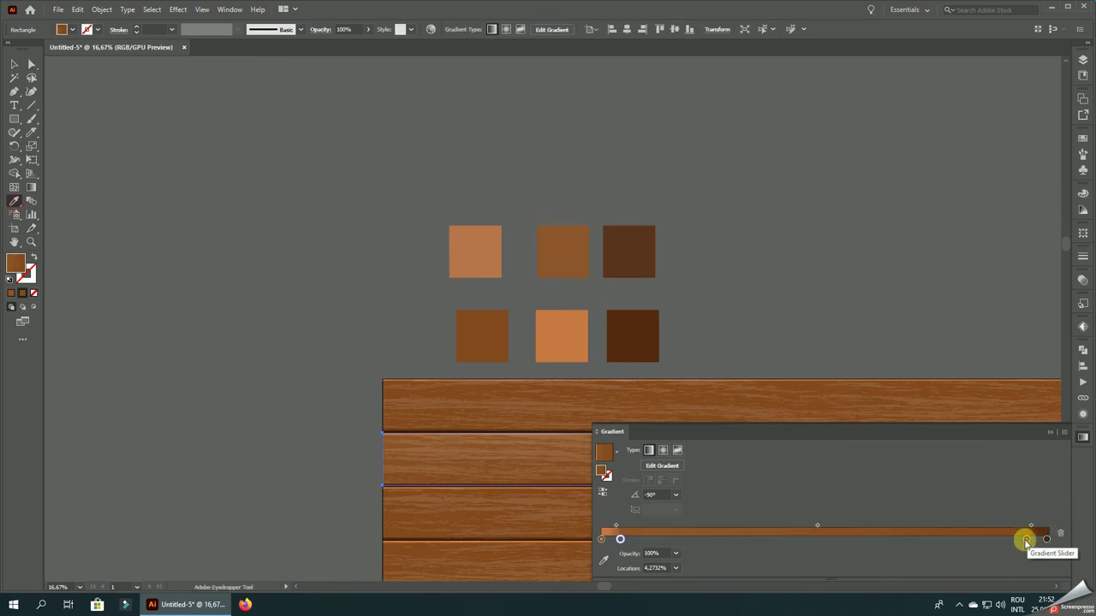
click(1026, 540)
click(562, 254)
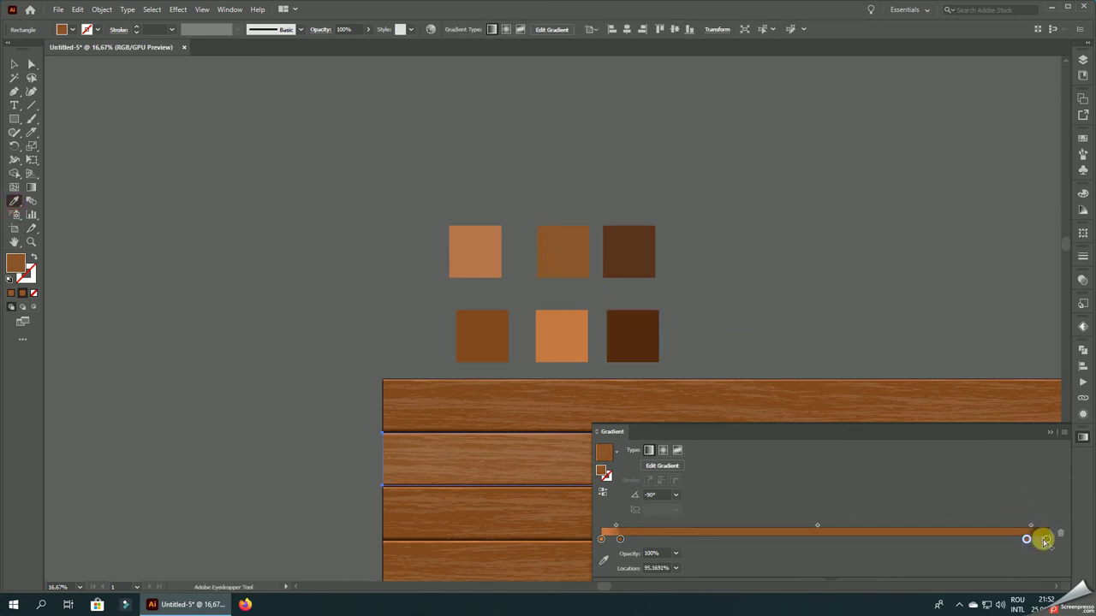
drag(1044, 541, 1047, 539)
click(642, 252)
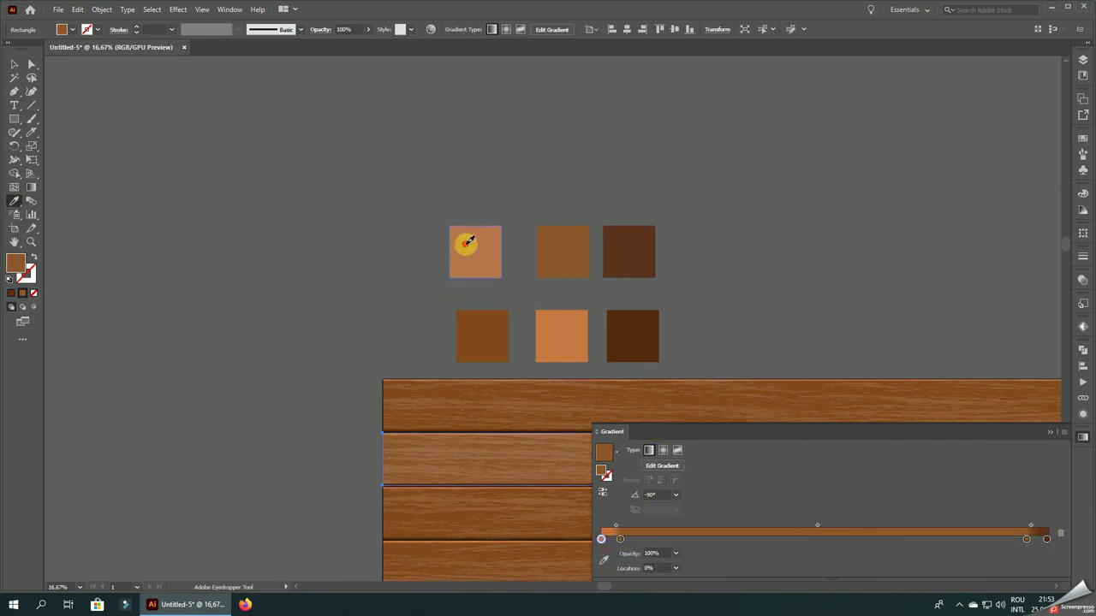
Deselect, narrow the Gradient panel, and pan to show the swatches and planks
click(14, 64)
click(71, 75)
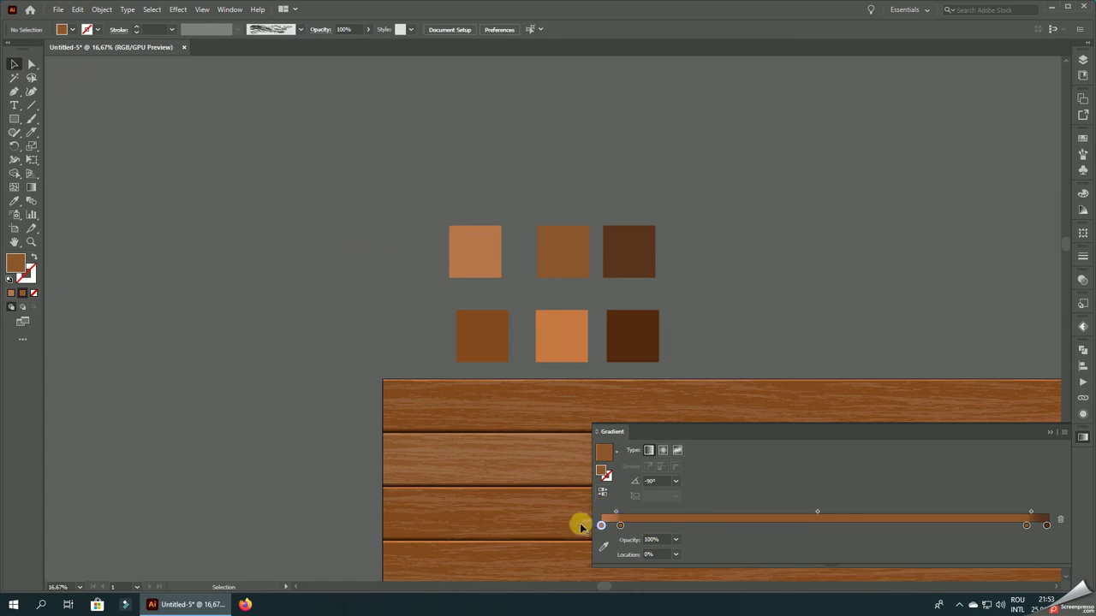
drag(596, 510, 895, 505)
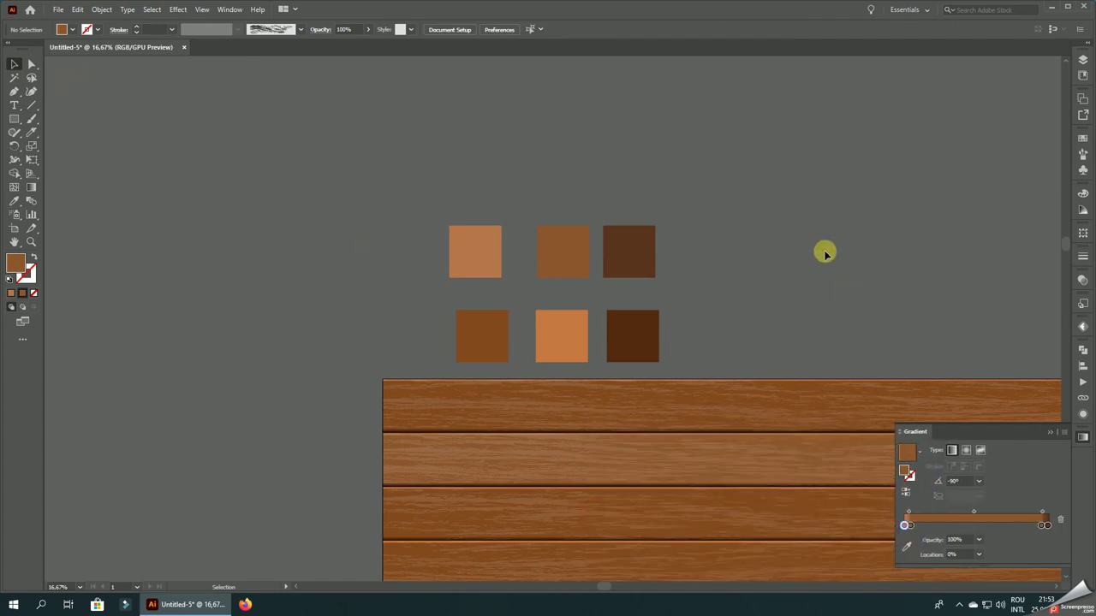
mouse_move(856, 273)
mouse_down()
mouse_move(707, 142)
mouse_move(734, 201)
mouse_up()
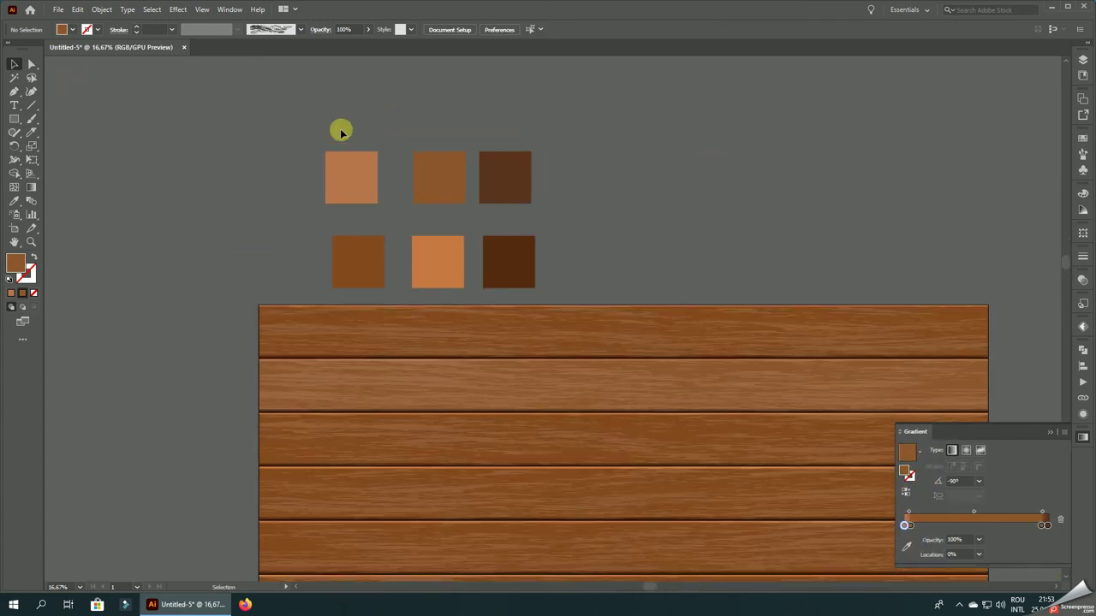
Duplicate the middle swatch above the row and shift its hue redder, to 19°
drag(378, 134, 406, 265)
drag(445, 316, 447, 240)
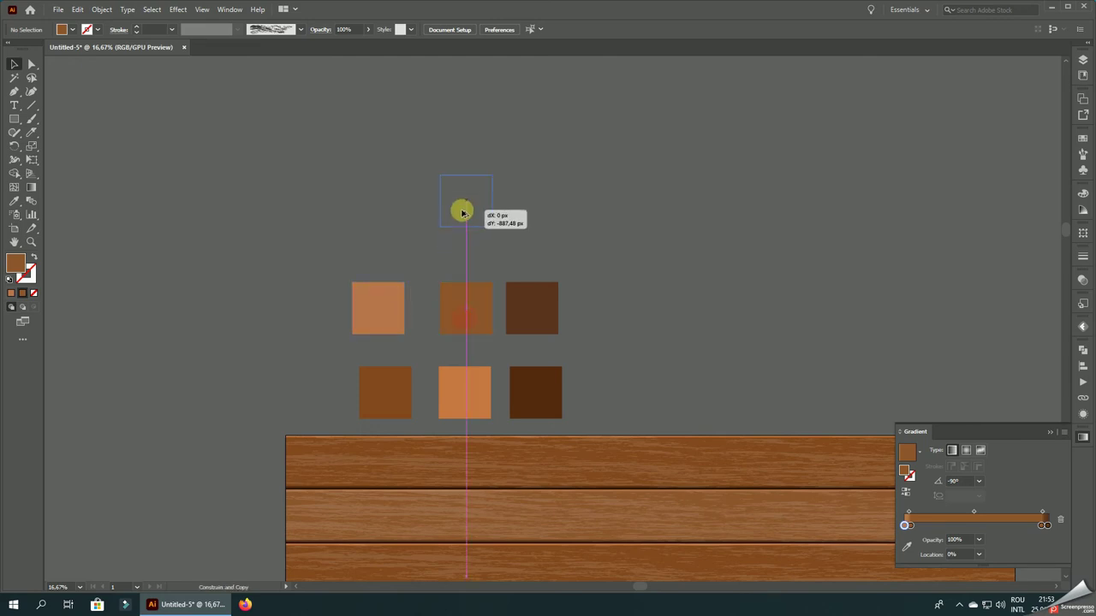
double_click(15, 263)
click(791, 468)
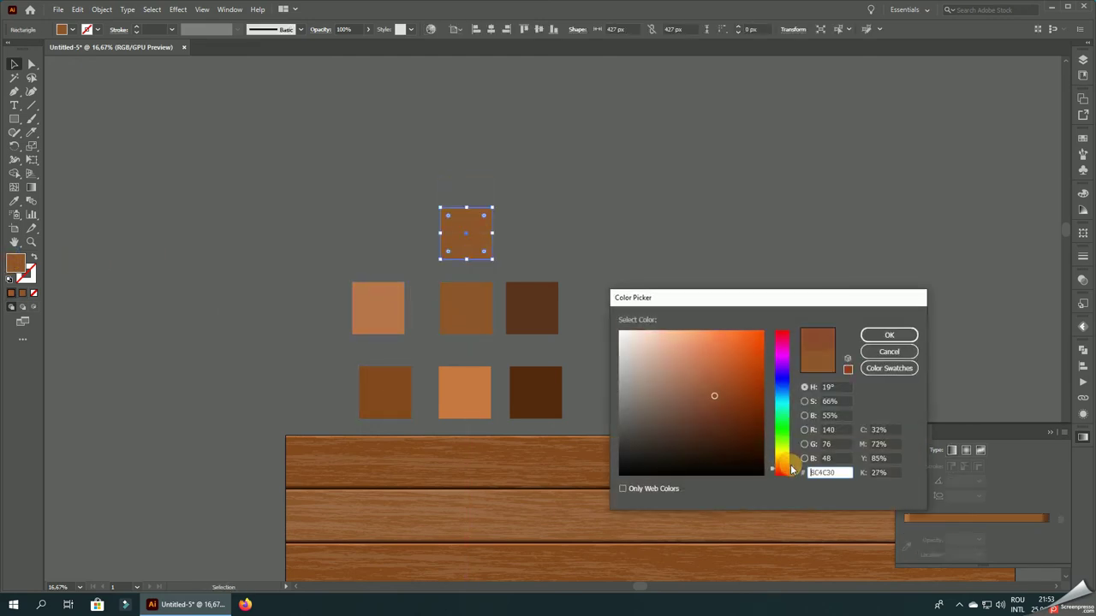
click(888, 335)
click(570, 206)
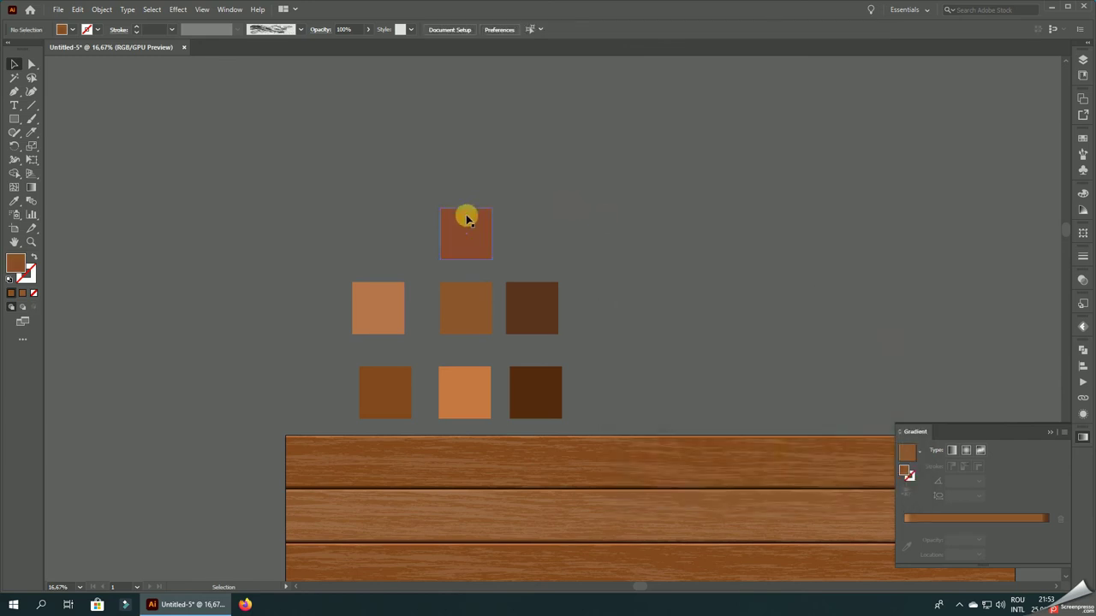
Place red-brown copies across the new top row and make the left one salmon
scroll(464, 214, up, 2)
mouse_move(470, 240)
mouse_down()
mouse_move(304, 241)
mouse_move(585, 245)
mouse_up()
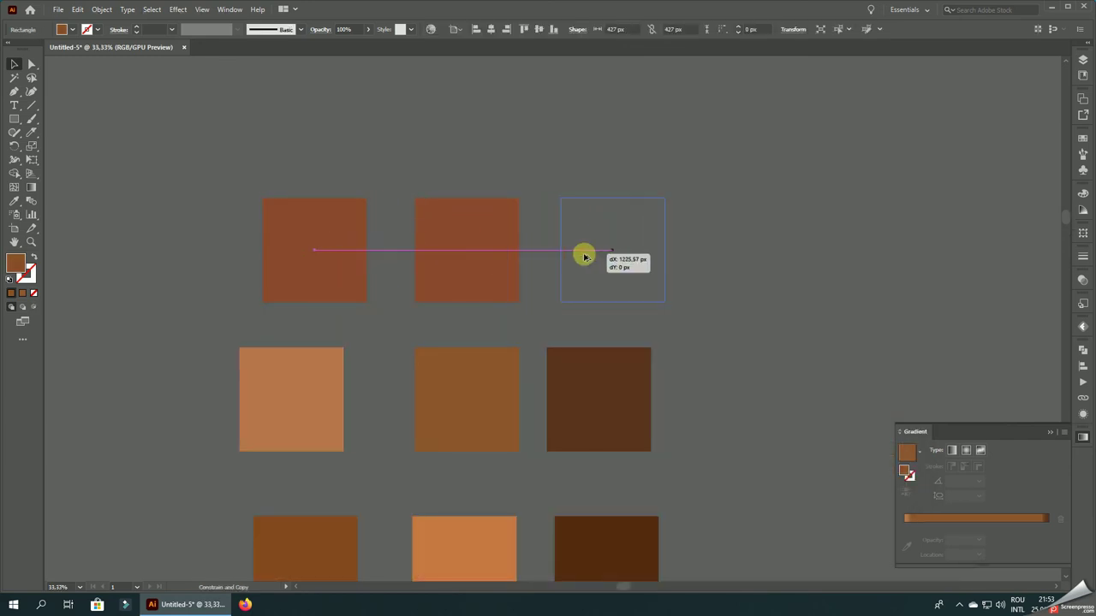
click(337, 253)
double_click(17, 265)
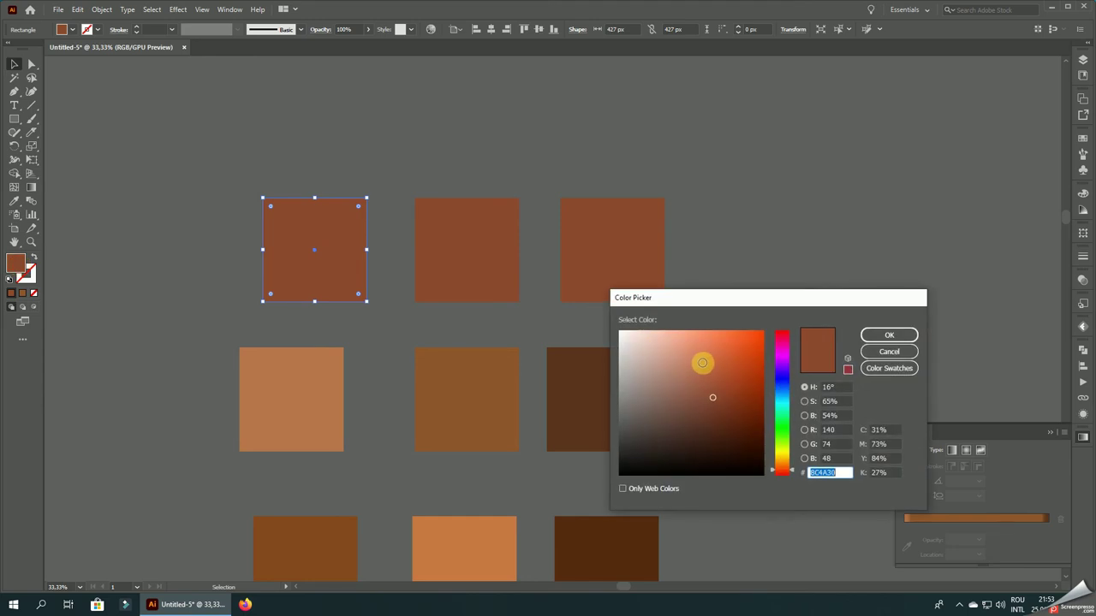
click(705, 365)
click(888, 335)
Make the top-right square a dark red-brown, hex 602E1D
click(626, 252)
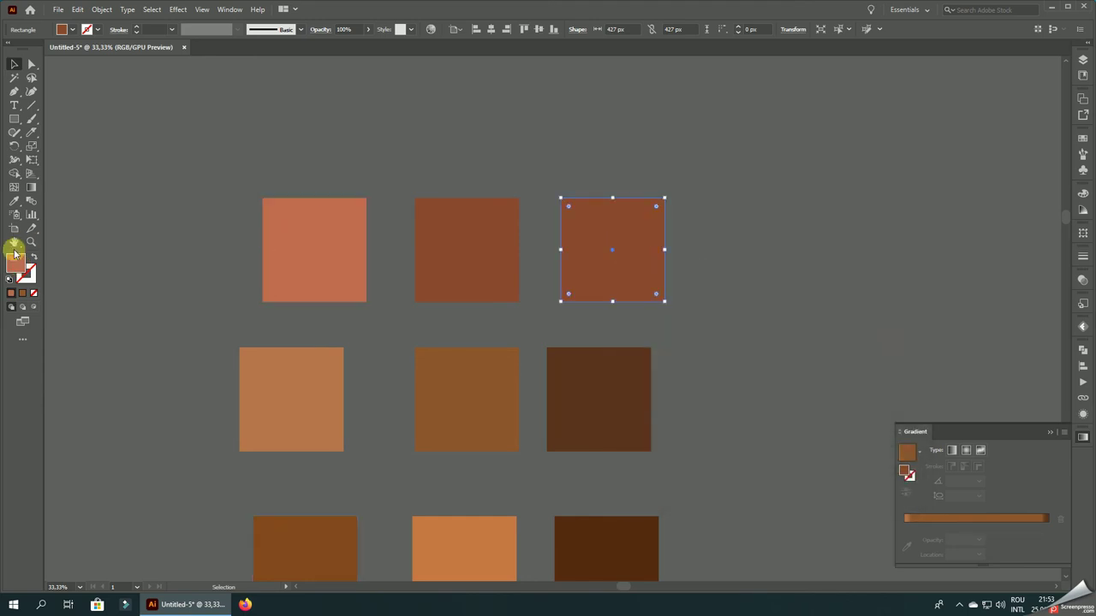
double_click(17, 265)
click(720, 420)
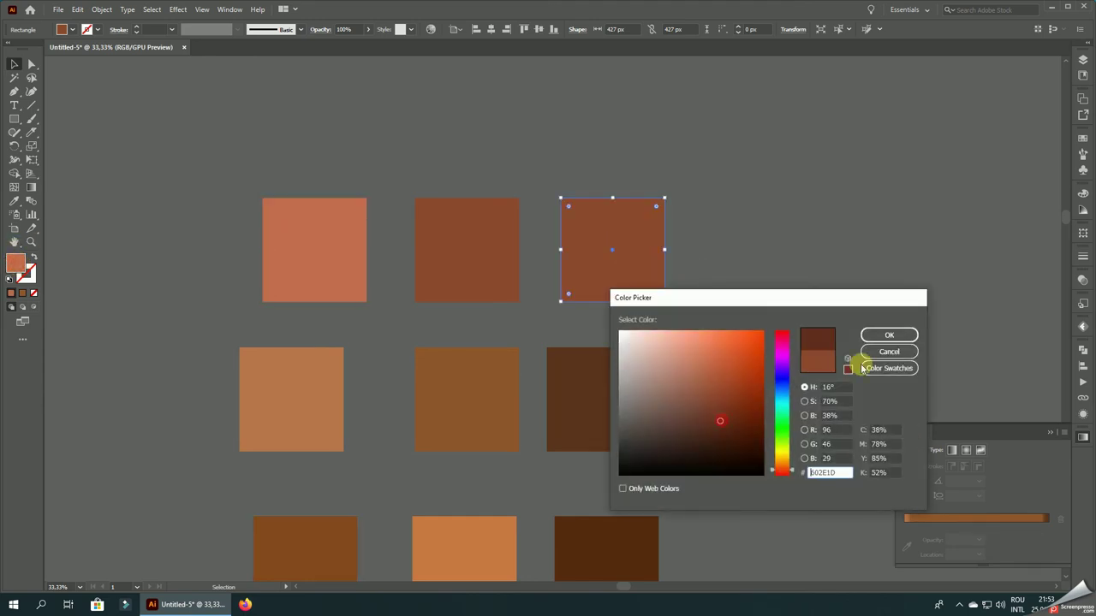
click(890, 335)
scroll(558, 185, down, 2)
click(628, 139)
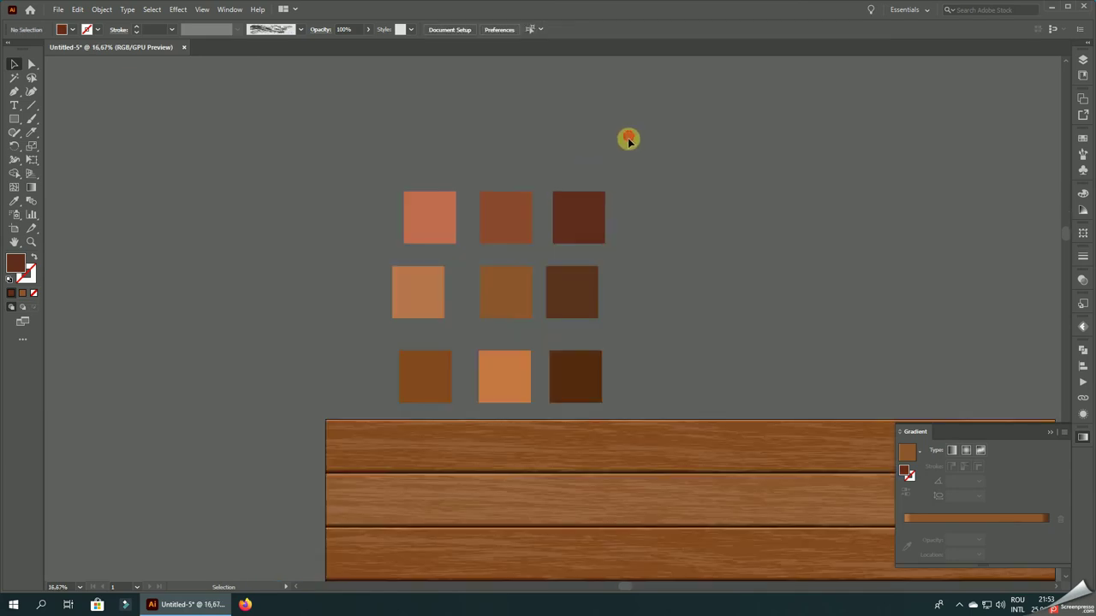
click(31, 64)
scroll(171, 223, down, 3)
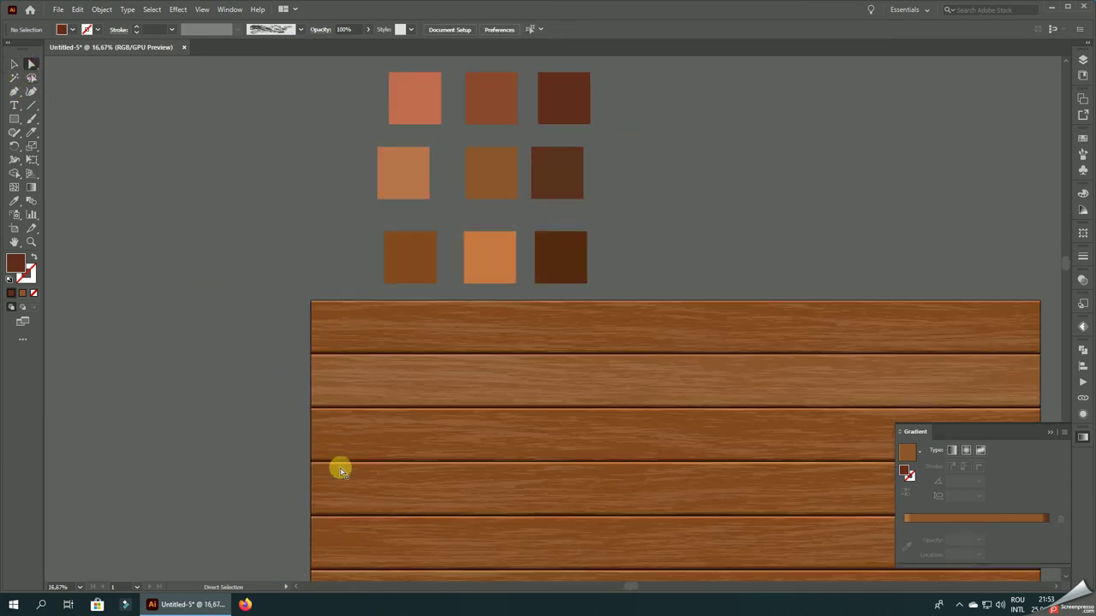
Direct-select the fourth plank and widen the Gradient panel
scroll(340, 464, up, 2)
click(320, 416)
scroll(320, 419, down, 2)
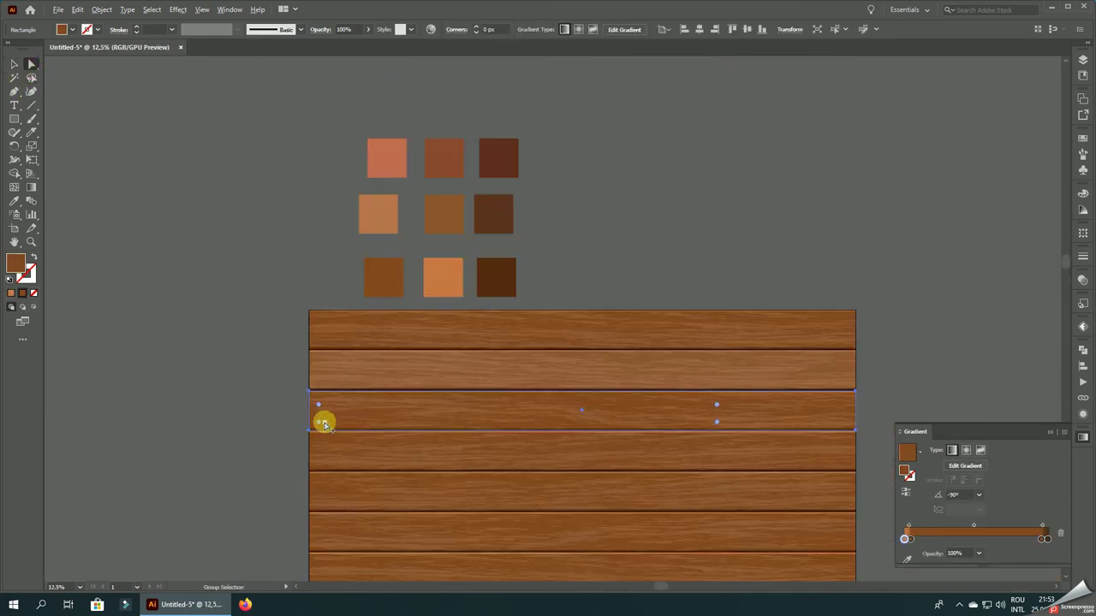
scroll(324, 450, up, 1)
click(324, 449)
scroll(338, 391, down, 4)
scroll(502, 171, up, 2)
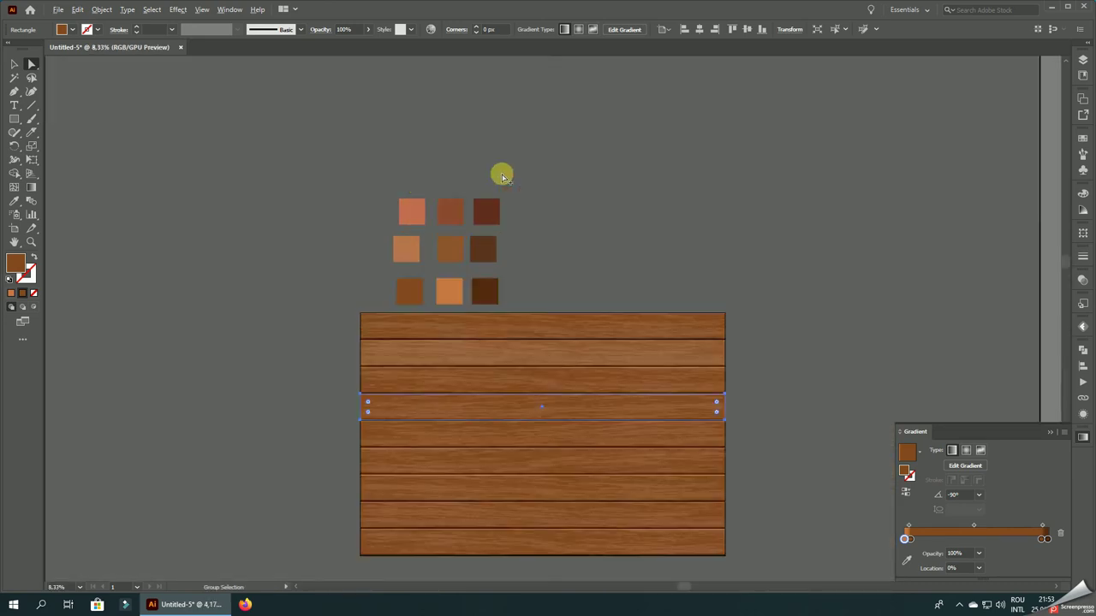
scroll(501, 171, up, 1)
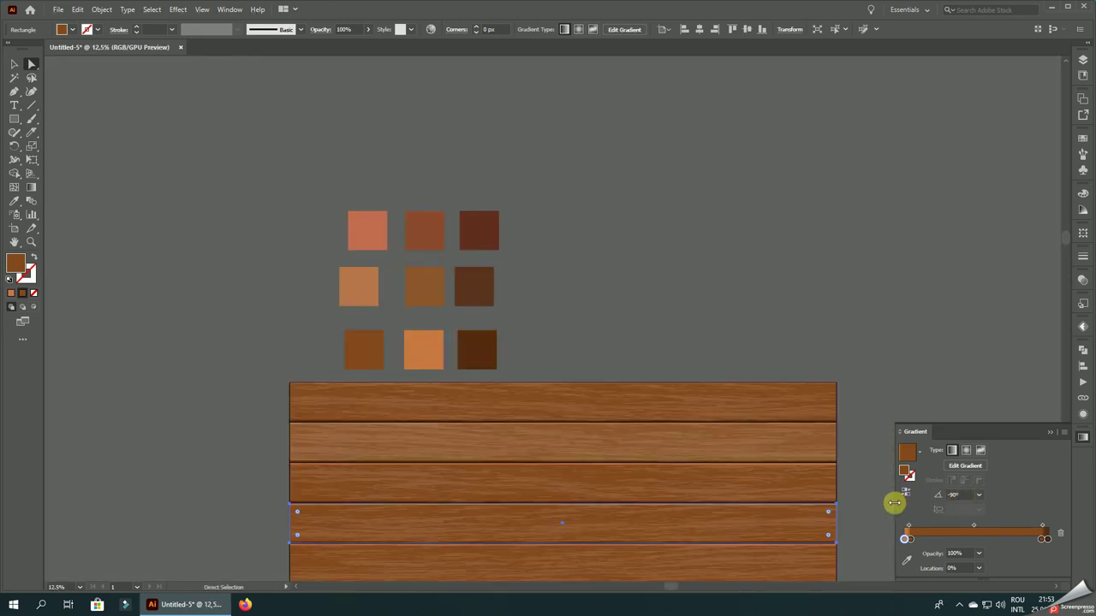
drag(894, 504, 599, 506)
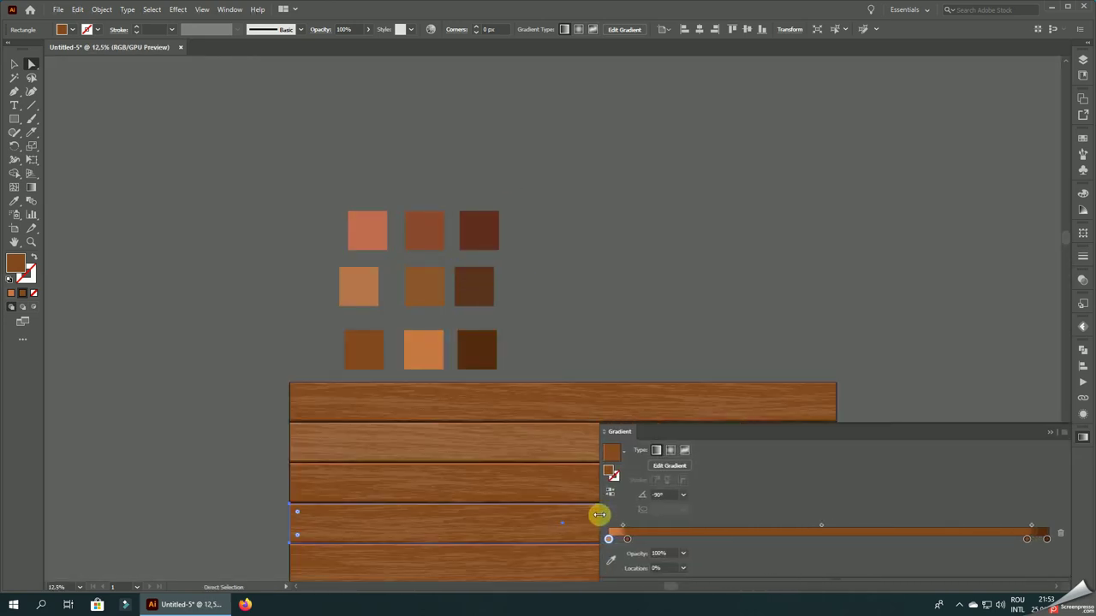
click(14, 200)
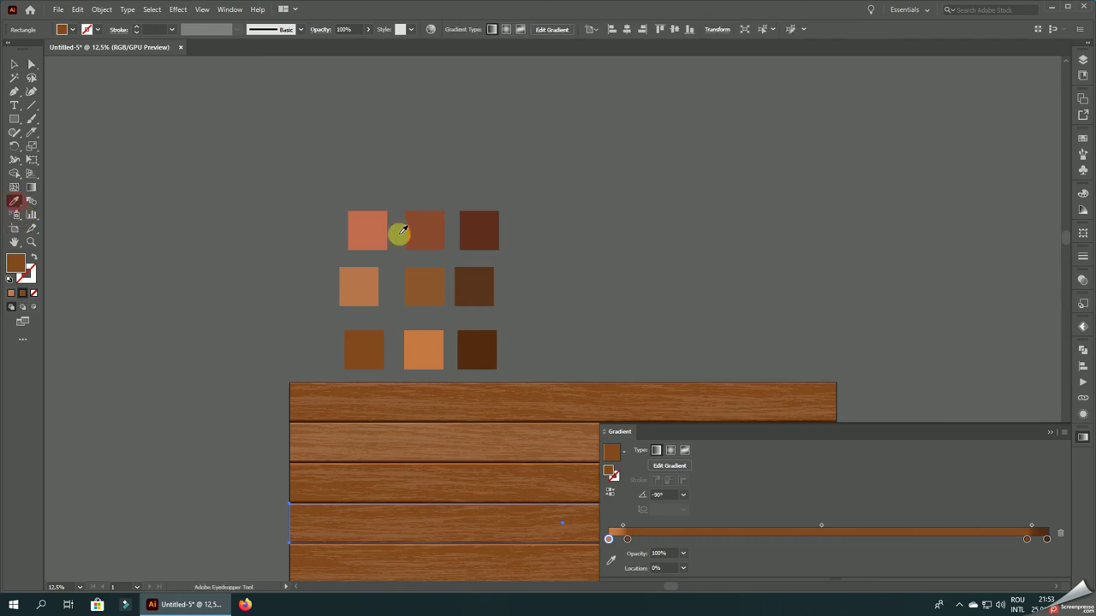
Sample the top-middle red-brown and top-right dark swatches into the plank's left and right gradient stops
click(627, 539)
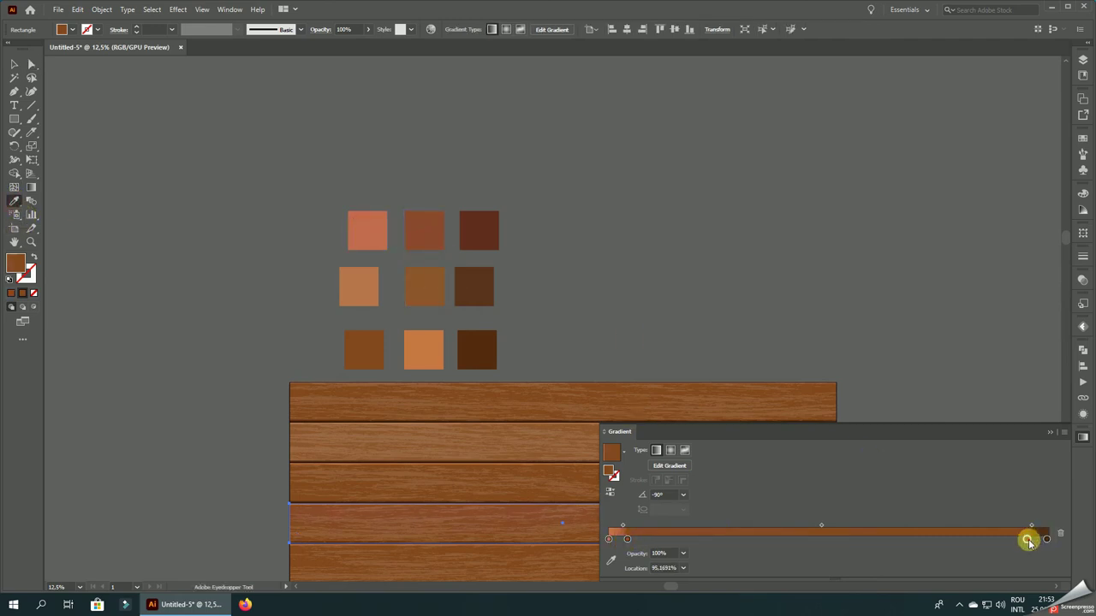
click(422, 233)
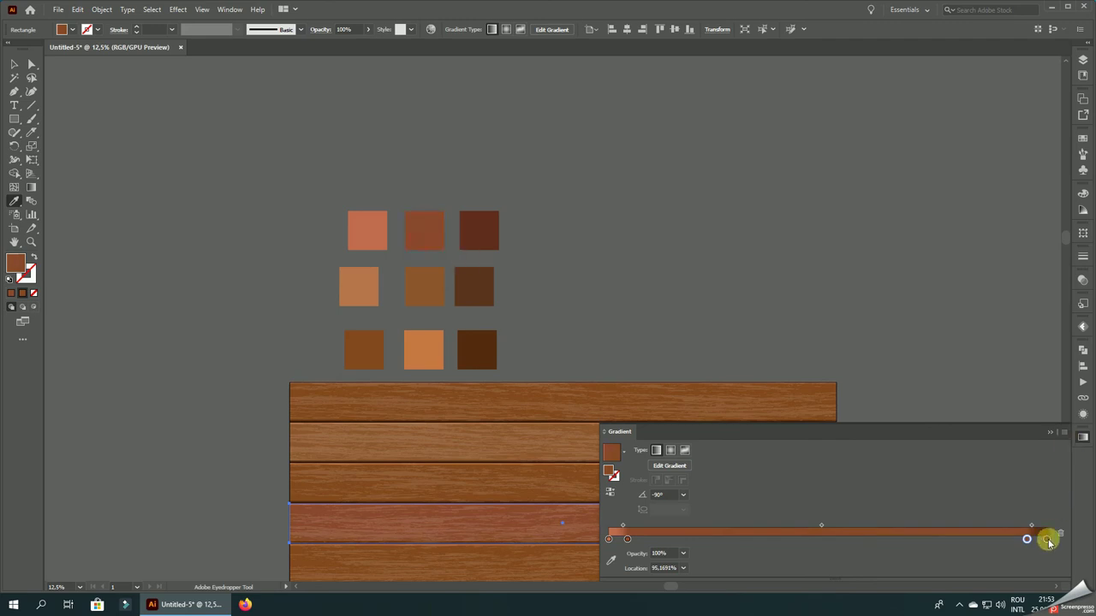
click(1048, 539)
click(481, 236)
click(14, 65)
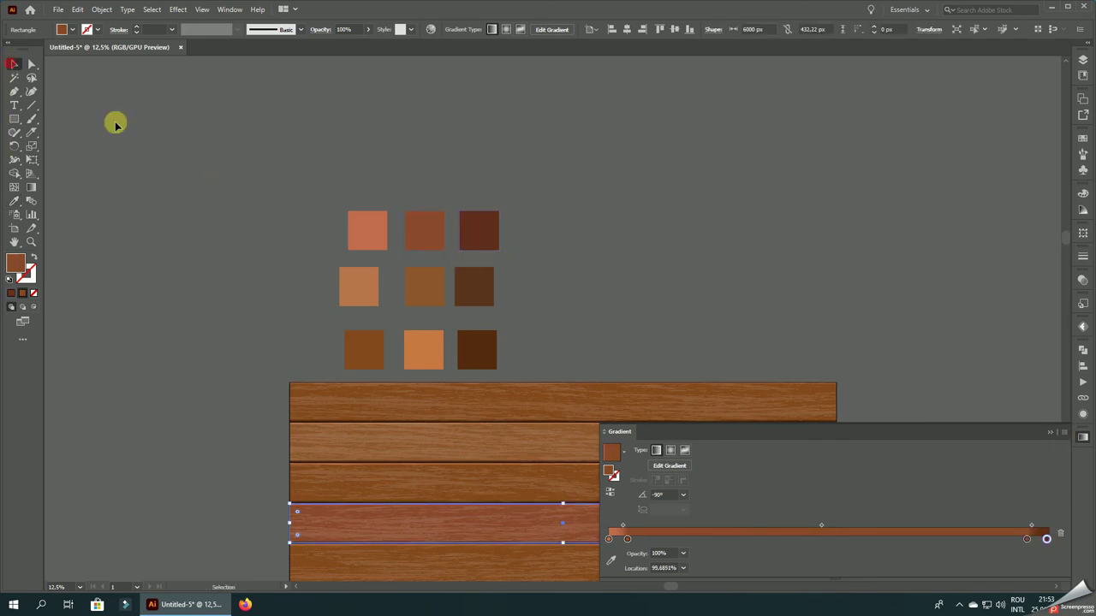
click(204, 144)
key(ctrl+minus)
key(ctrl+minus)
key(ctrl+minus)
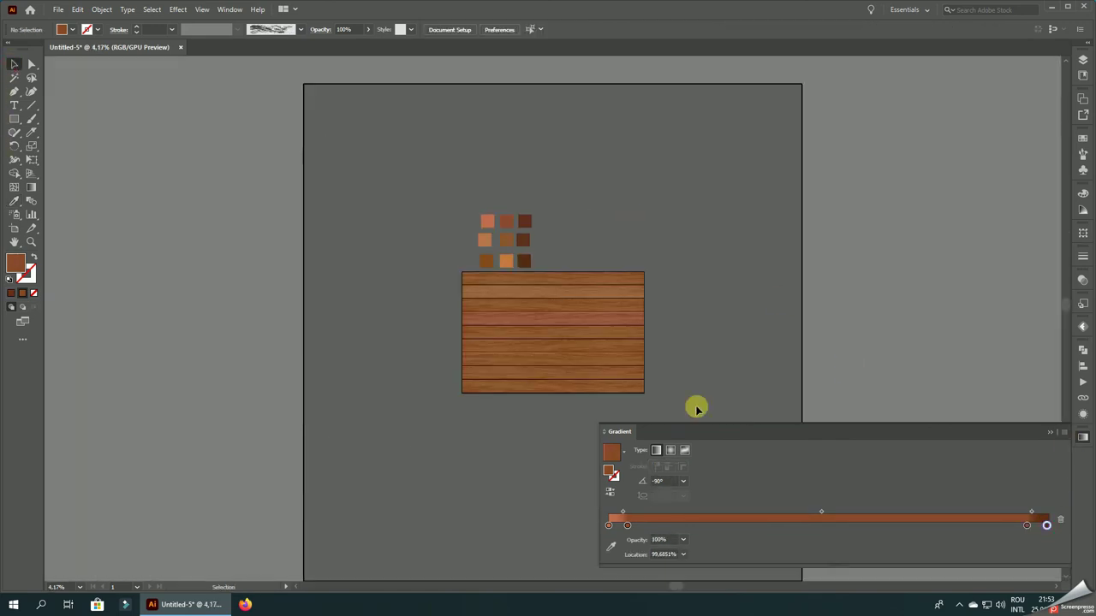
Nudge the top-middle swatch's hue to 19° for a browner tone
scroll(543, 188, up, 1)
scroll(499, 233, up, 2)
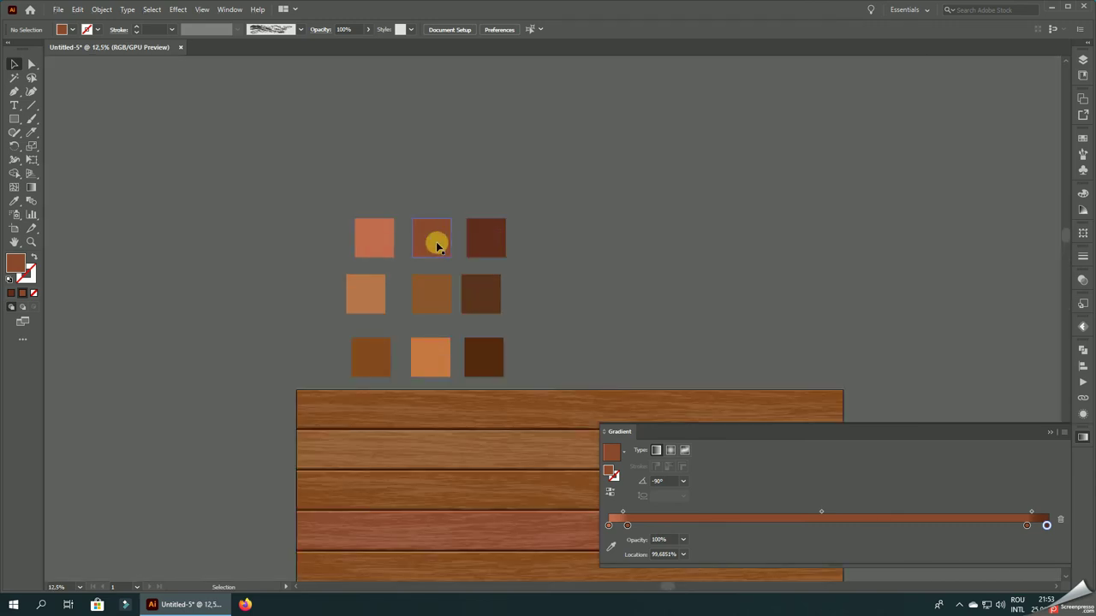
click(436, 247)
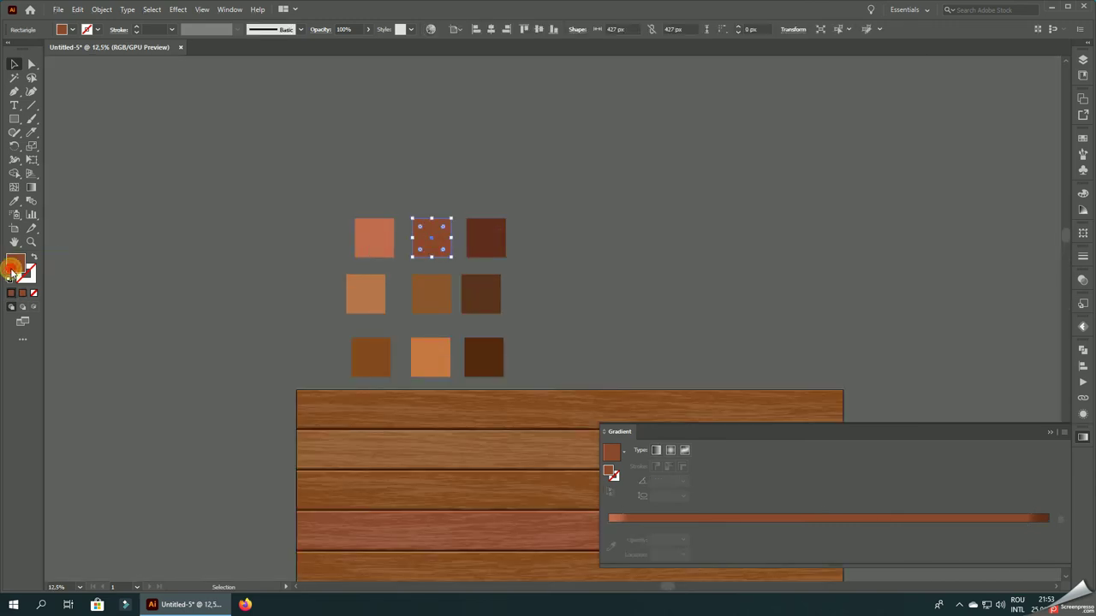
double_click(13, 269)
drag(793, 475, 791, 470)
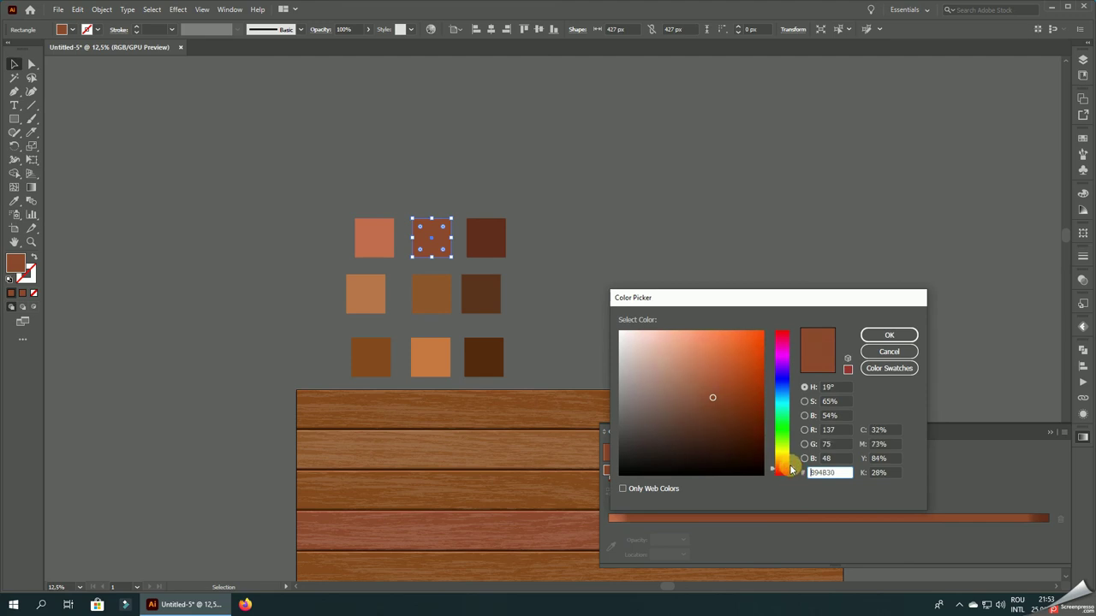
click(905, 335)
click(710, 214)
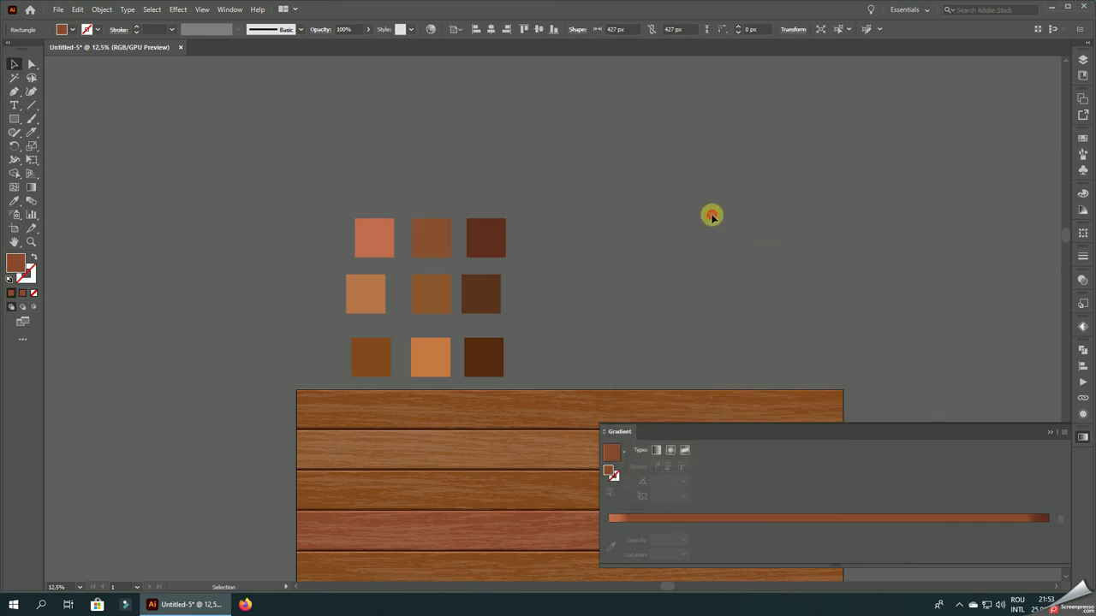
Give the top-left and top-right squares the middle swatch's brown
scroll(396, 209, up, 2)
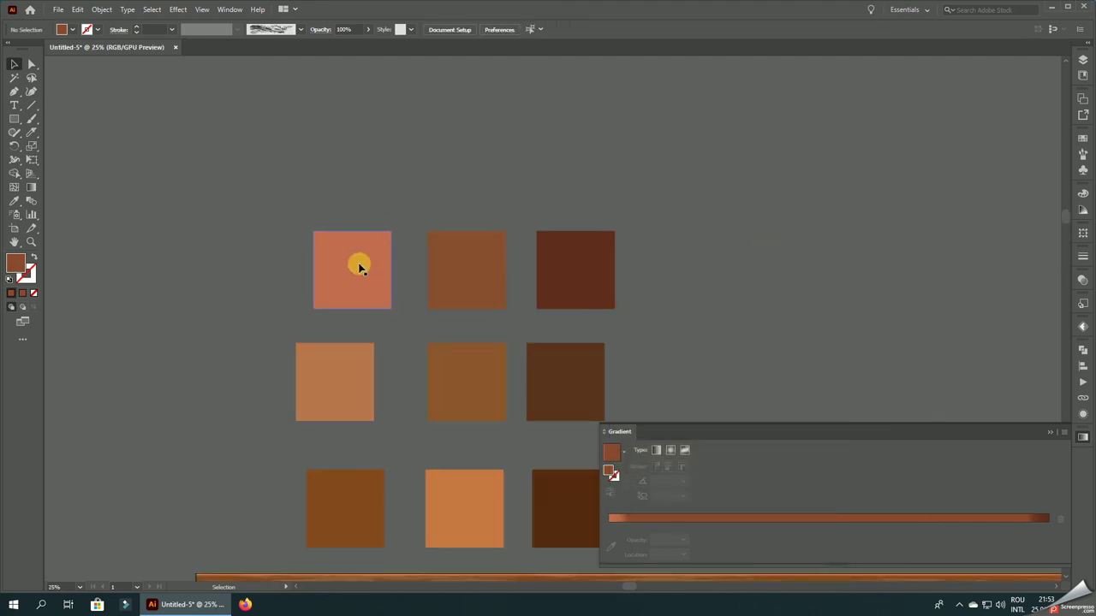
click(350, 259)
shift+click(568, 262)
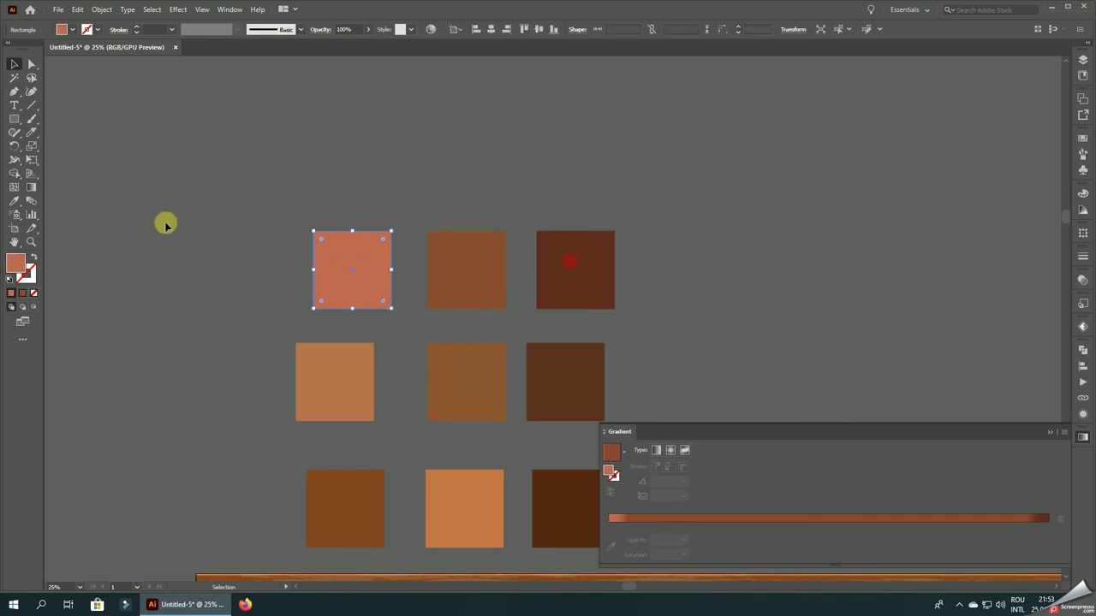
click(14, 201)
click(448, 275)
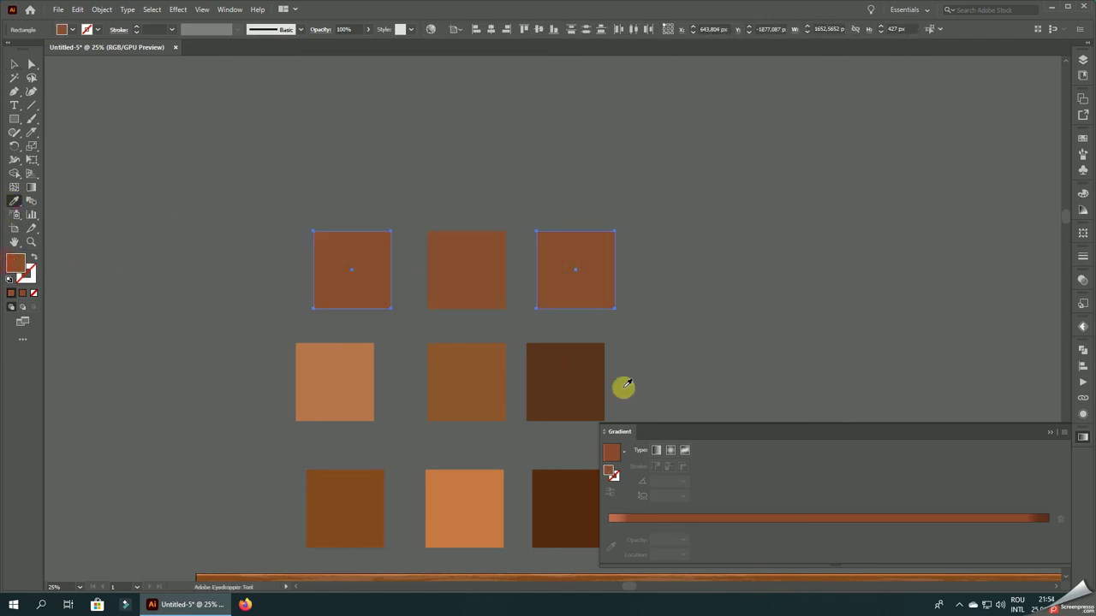
click(13, 65)
click(85, 66)
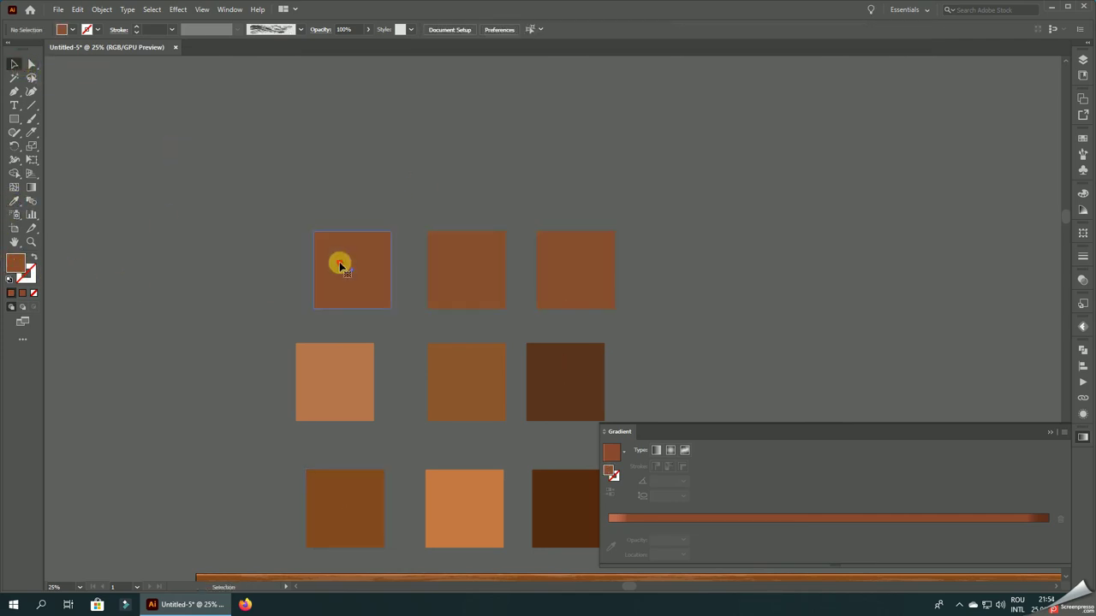
Lighten the top-left square to an orange-brown
click(340, 265)
double_click(14, 263)
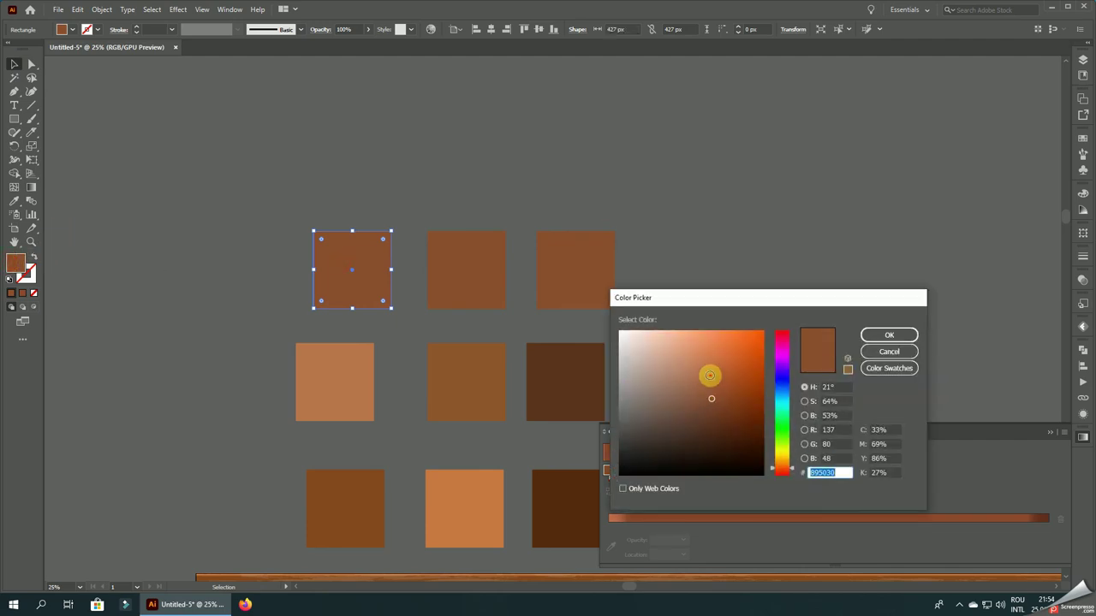
click(710, 375)
click(889, 335)
Darken the top-right square to dark brown, hex 5E3521
click(582, 249)
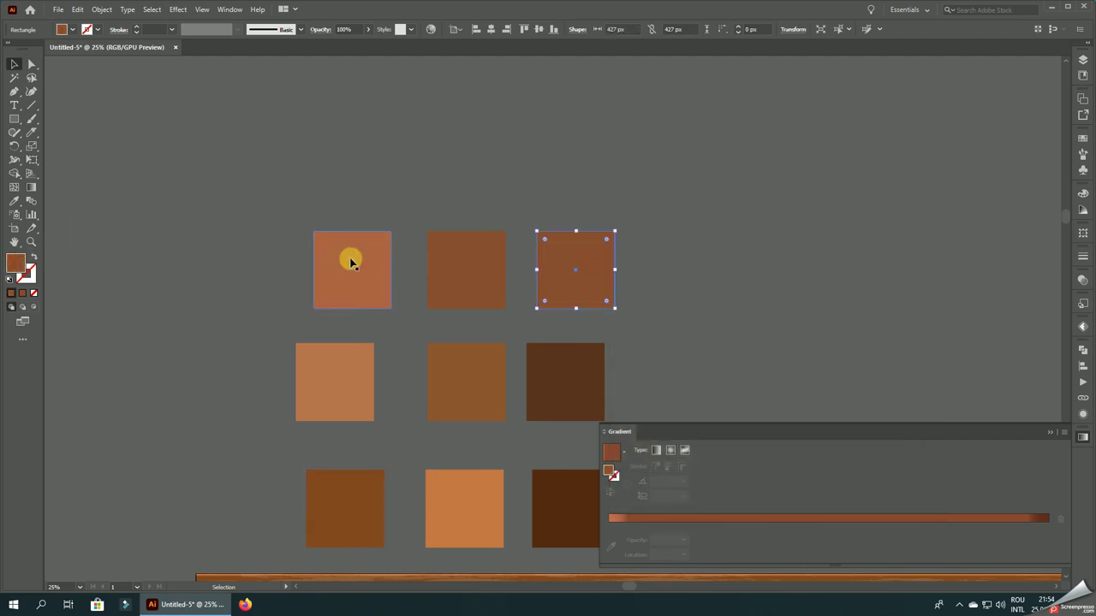
double_click(22, 262)
click(710, 418)
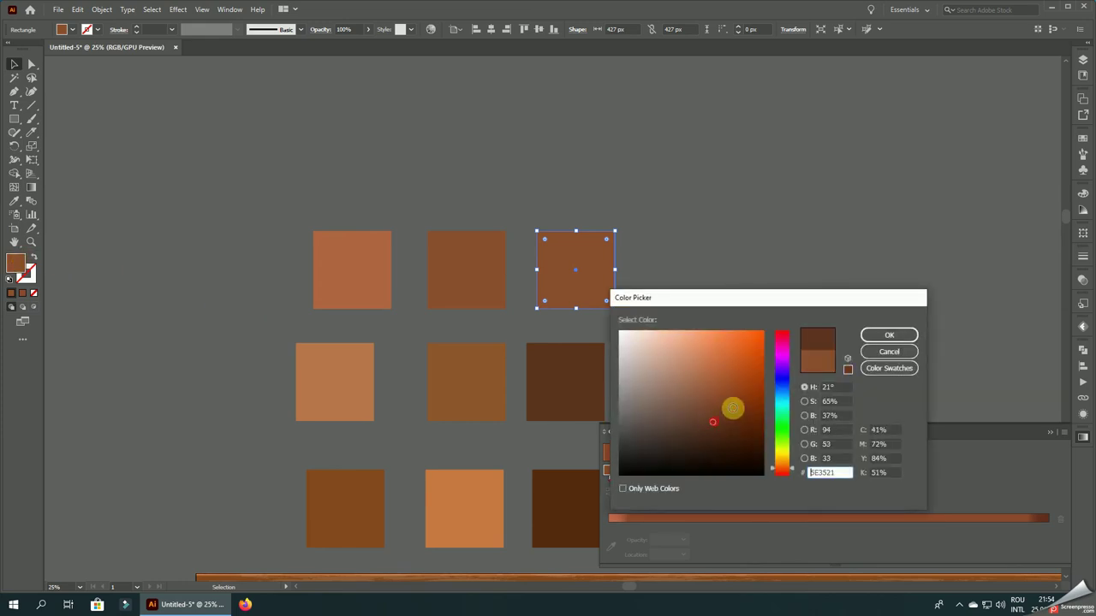
click(883, 335)
click(743, 225)
Resample the reddish fourth plank's left gradient stops from the browner colour squares
scroll(427, 162, down, 3)
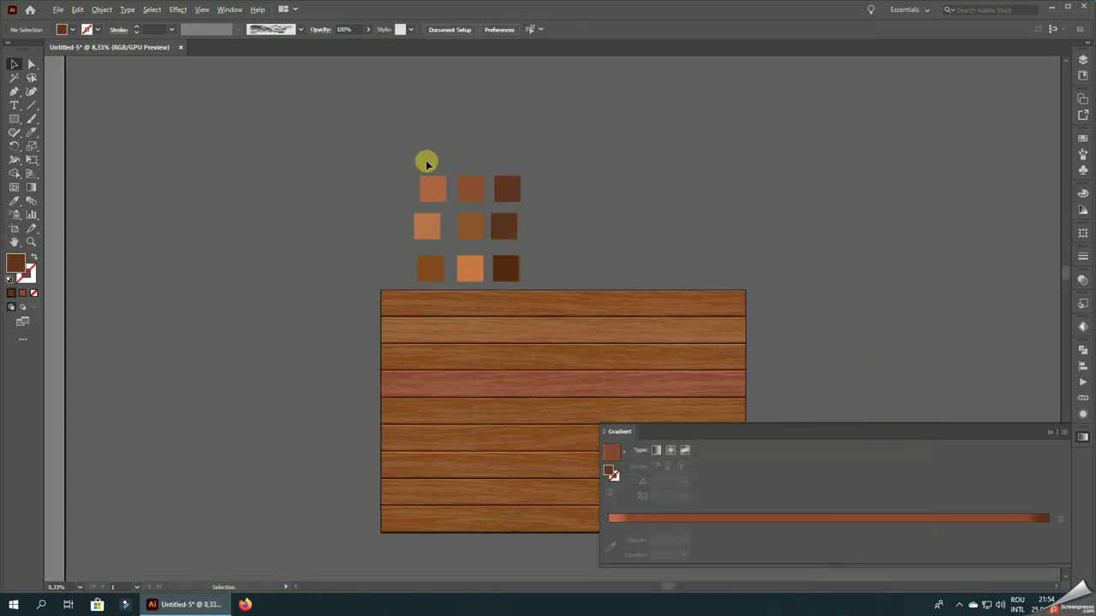
click(32, 63)
scroll(399, 367, up, 1)
scroll(403, 387, up, 3)
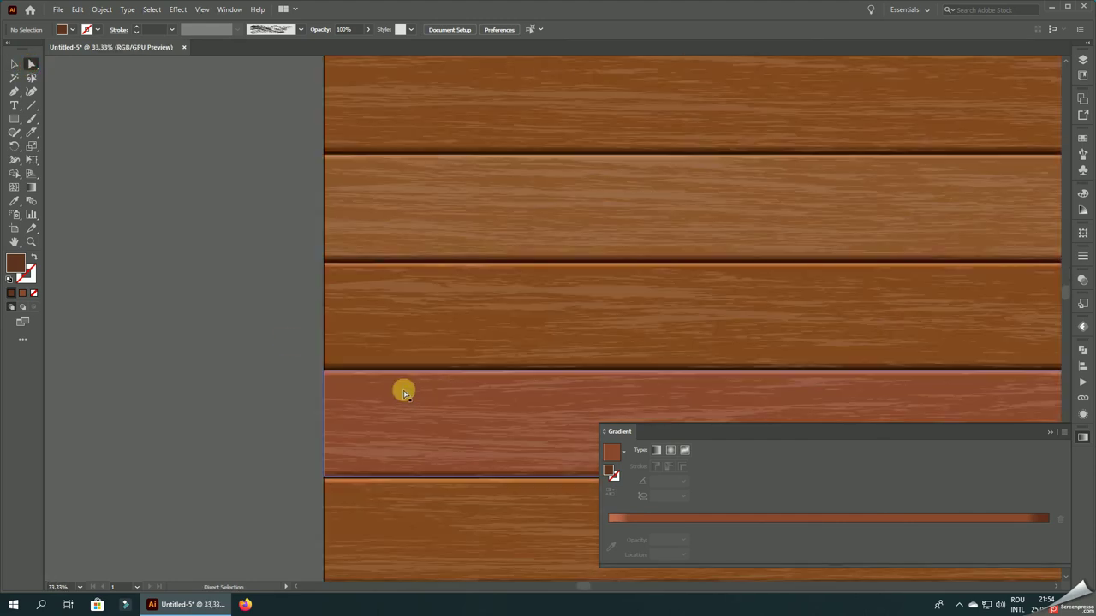
click(402, 396)
scroll(376, 398, down, 4)
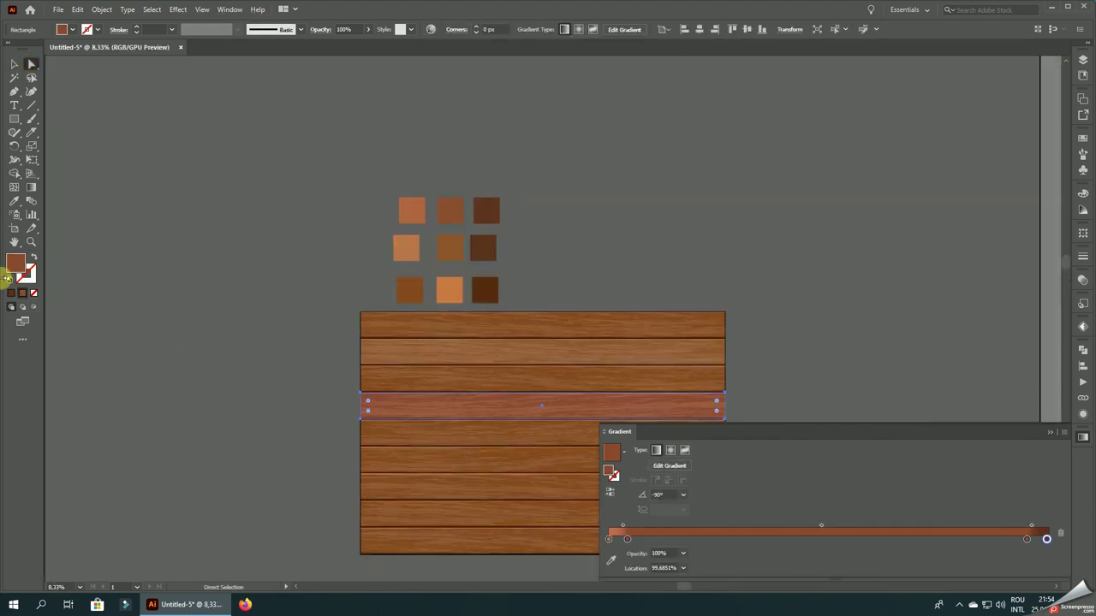
click(13, 205)
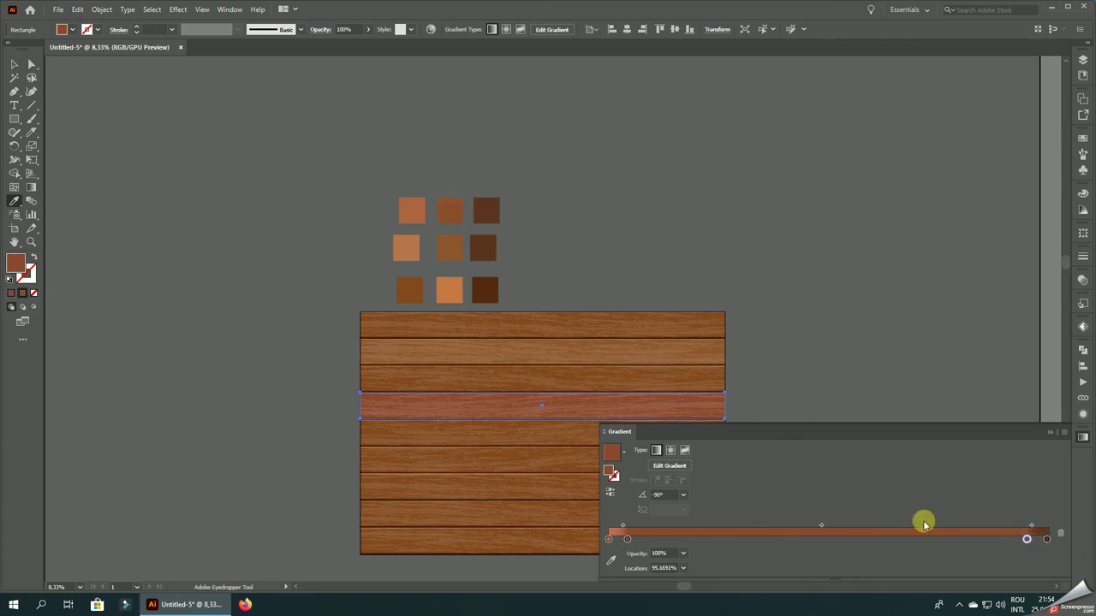
click(626, 538)
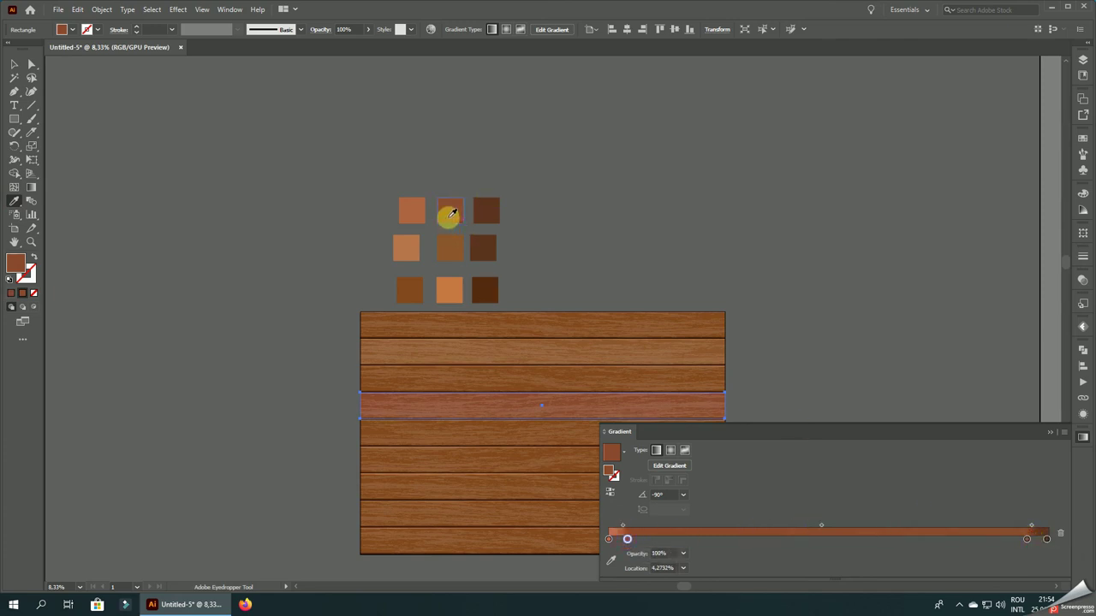
click(608, 539)
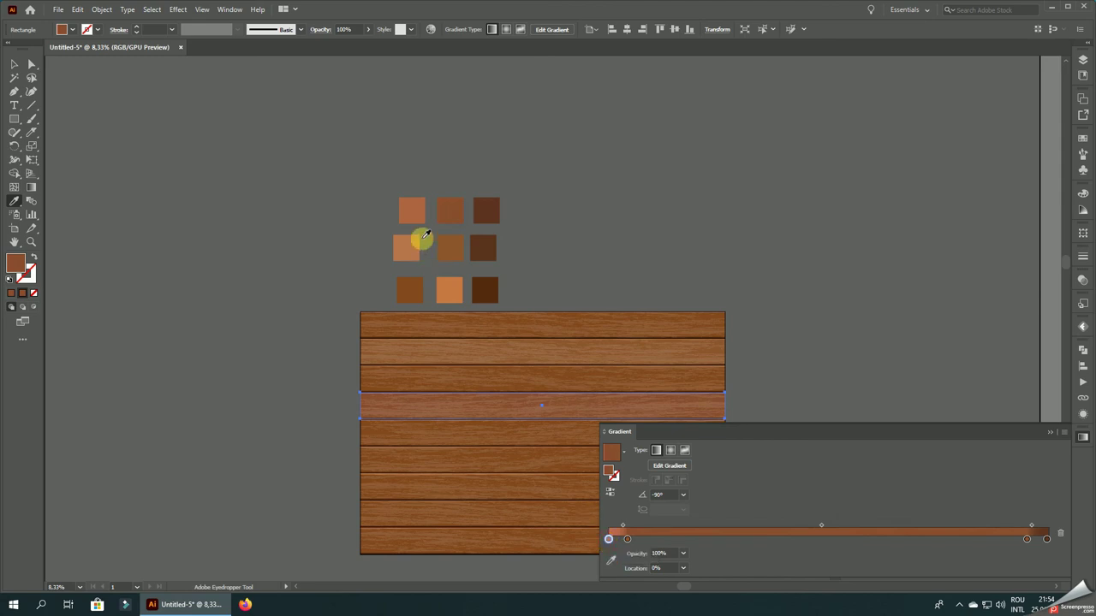
click(20, 70)
click(618, 126)
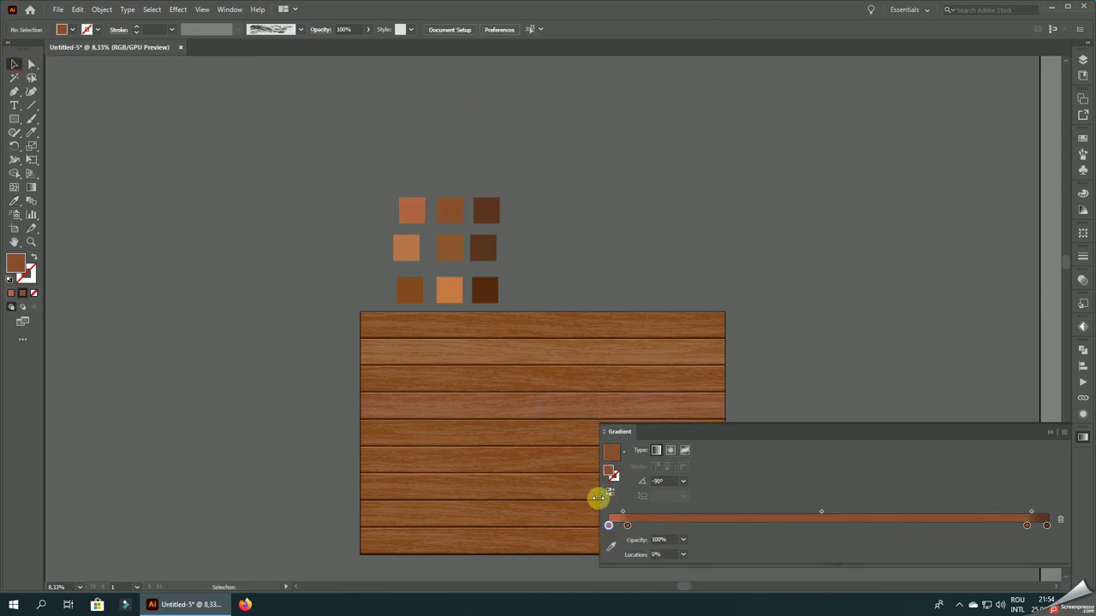
Move the Gradient panel aside and delete the nine colour swatch squares
drag(597, 498, 939, 497)
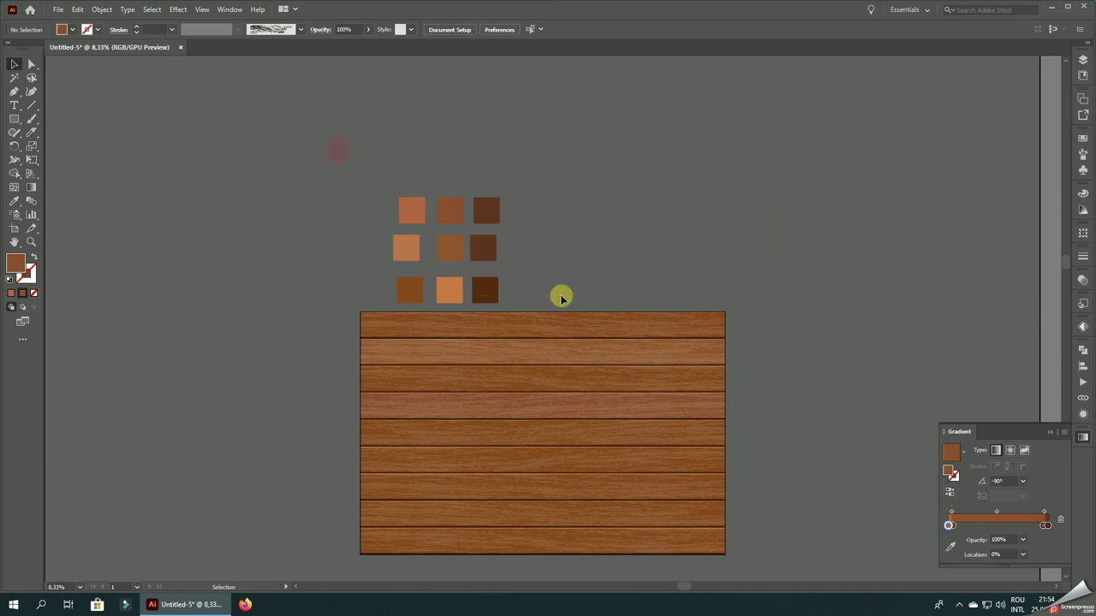
key(ctrl+a)
key(Delete)
click(32, 65)
scroll(292, 350, up, 2)
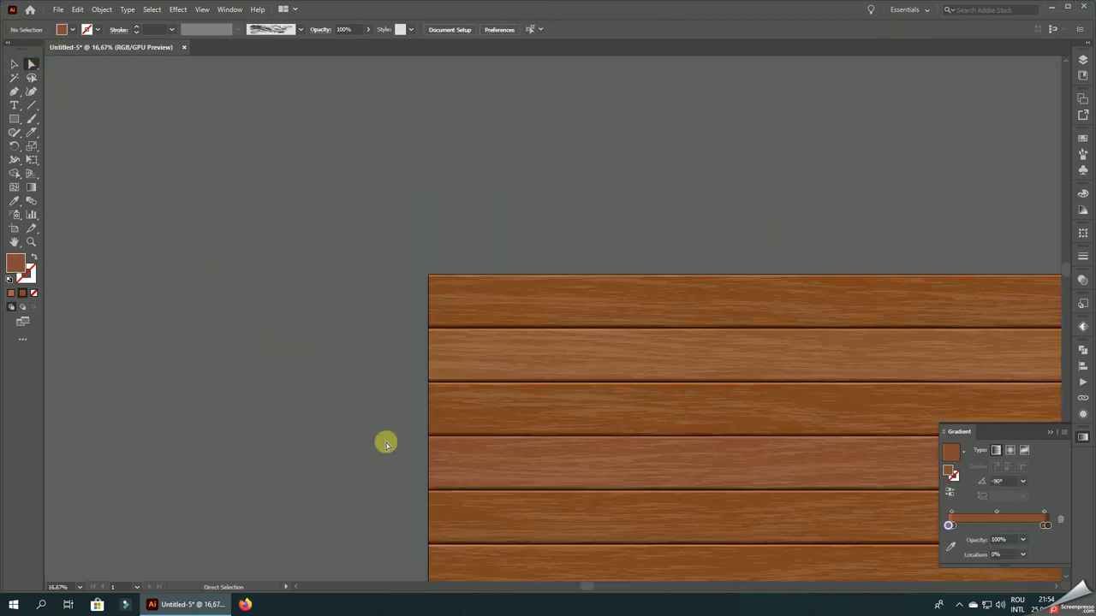
scroll(526, 487, up, 2)
Give the bottom plank the second plank's brown gradient using the Eyedropper
click(406, 540)
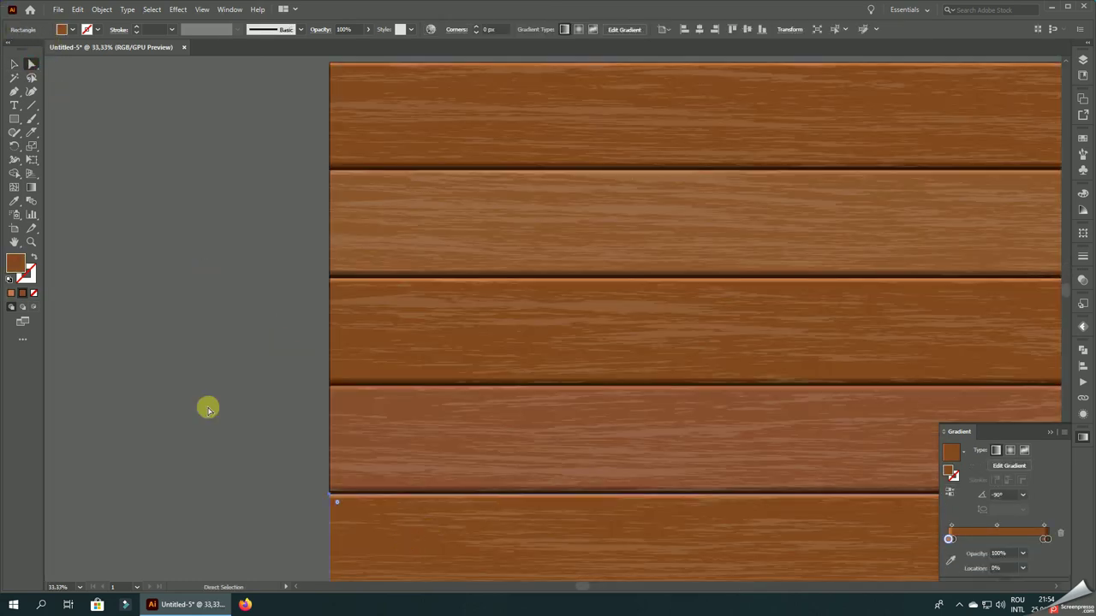
click(13, 202)
click(367, 197)
click(32, 64)
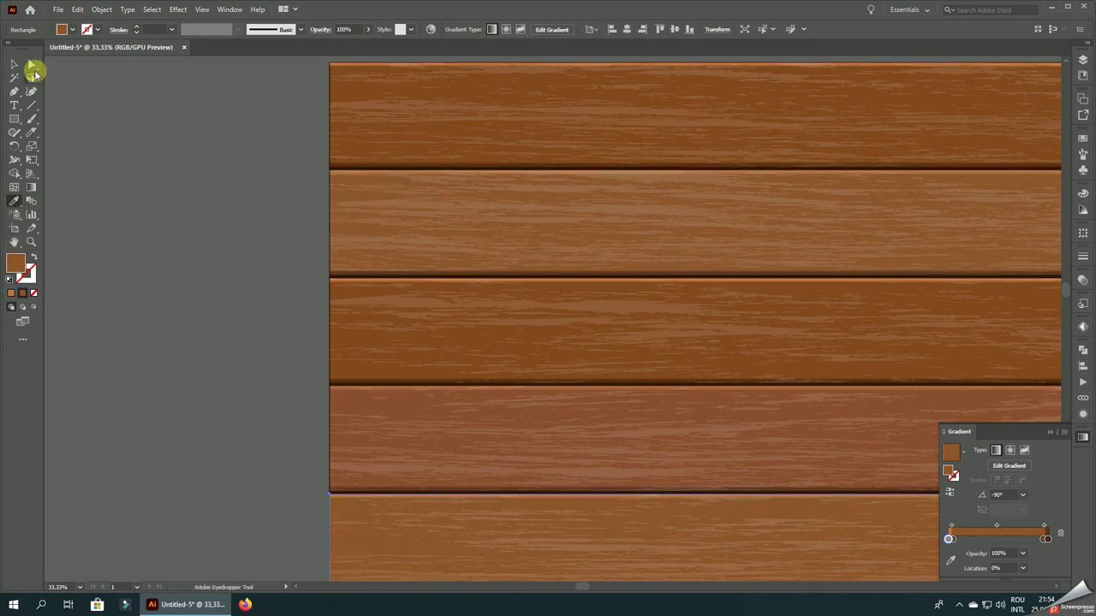
click(118, 128)
scroll(308, 181, down, 3)
scroll(324, 414, up, 2)
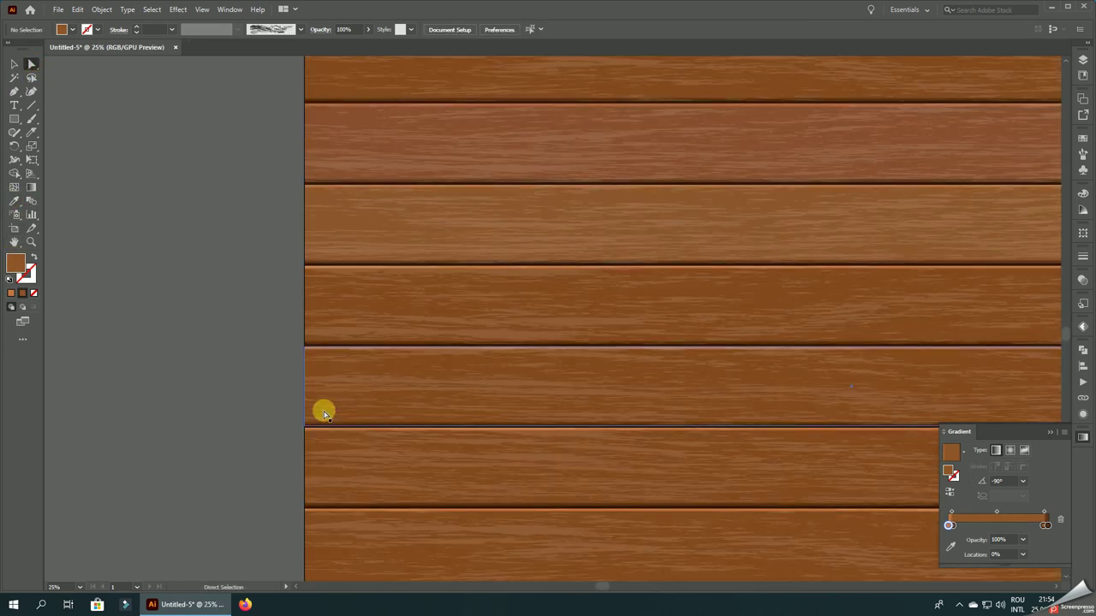
Copy the second plank's gradient onto the sixth plank with the Eyedropper
click(318, 473)
click(13, 203)
click(360, 120)
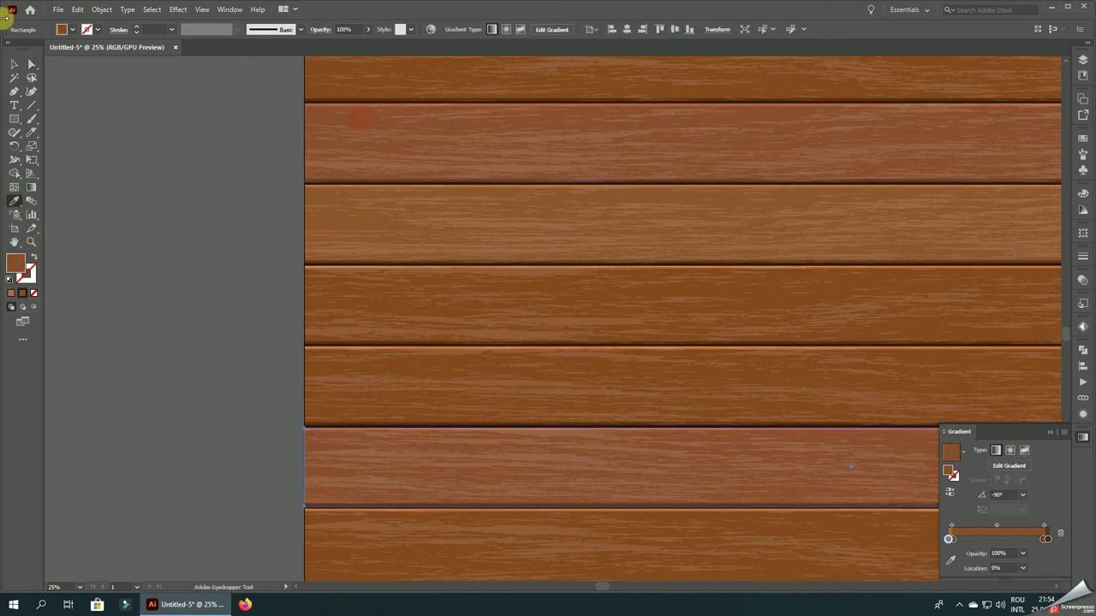
click(30, 67)
click(171, 238)
scroll(286, 357, down, 2)
scroll(252, 406, up, 2)
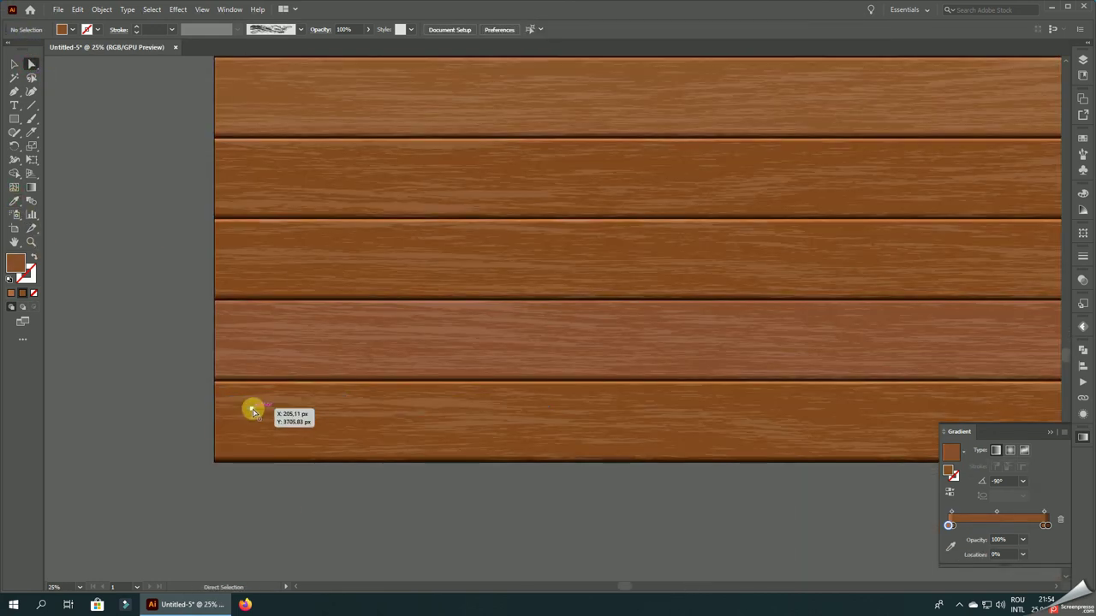
Resample the bottom plank with another plank's brown shade, then deselect it
click(238, 428)
click(14, 208)
scroll(391, 485, down, 2)
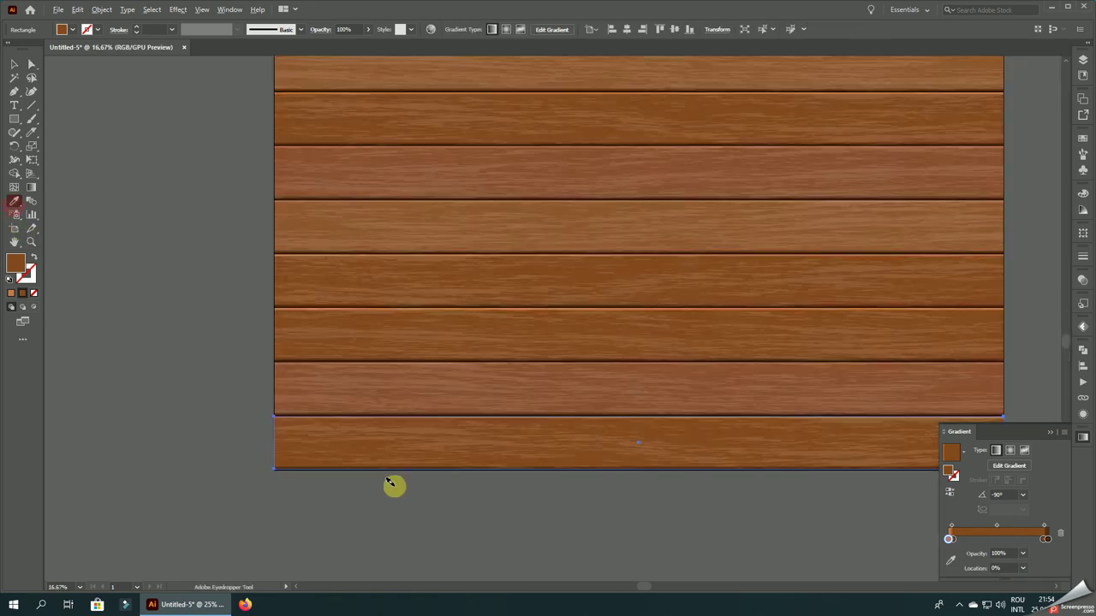
scroll(354, 234, down, 1)
scroll(314, 283, up, 3)
click(316, 365)
scroll(316, 365, down, 1)
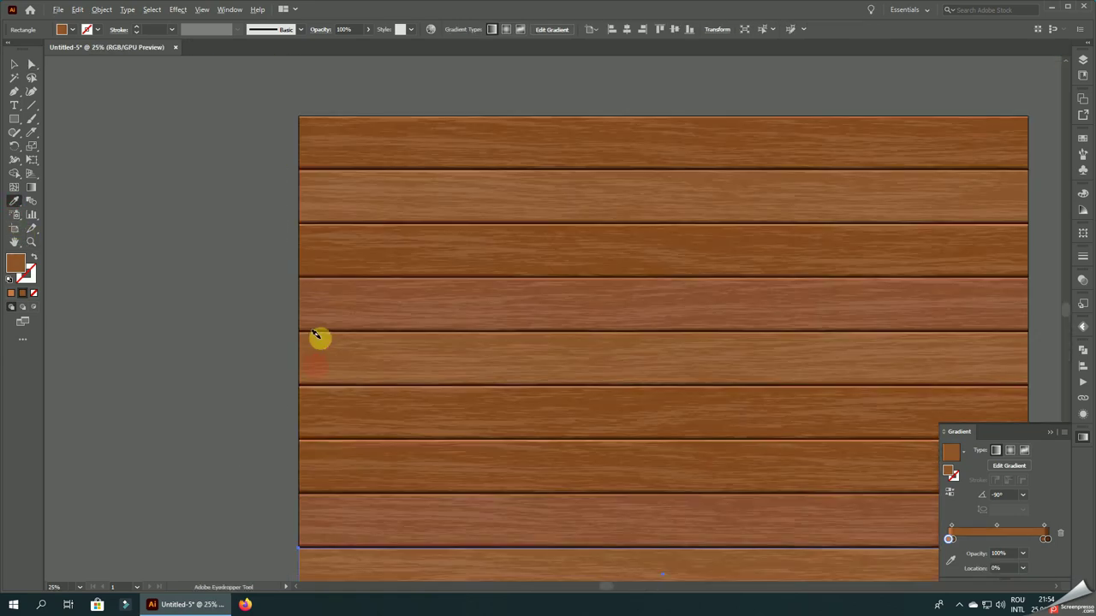
scroll(317, 336, down, 1)
click(28, 66)
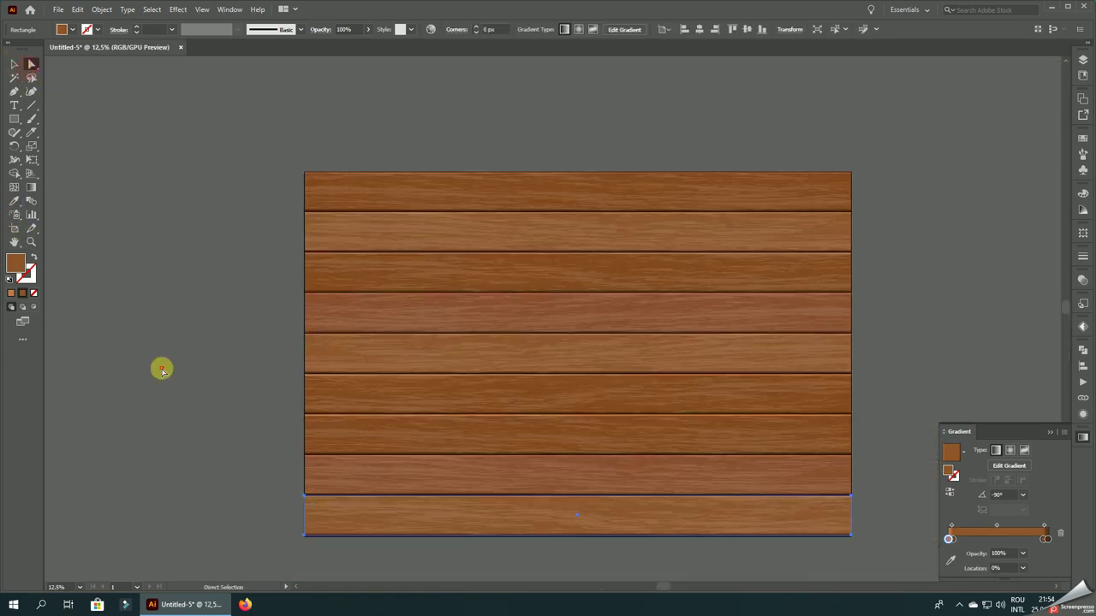
click(159, 367)
scroll(333, 530, up, 3)
scroll(313, 521, up, 3)
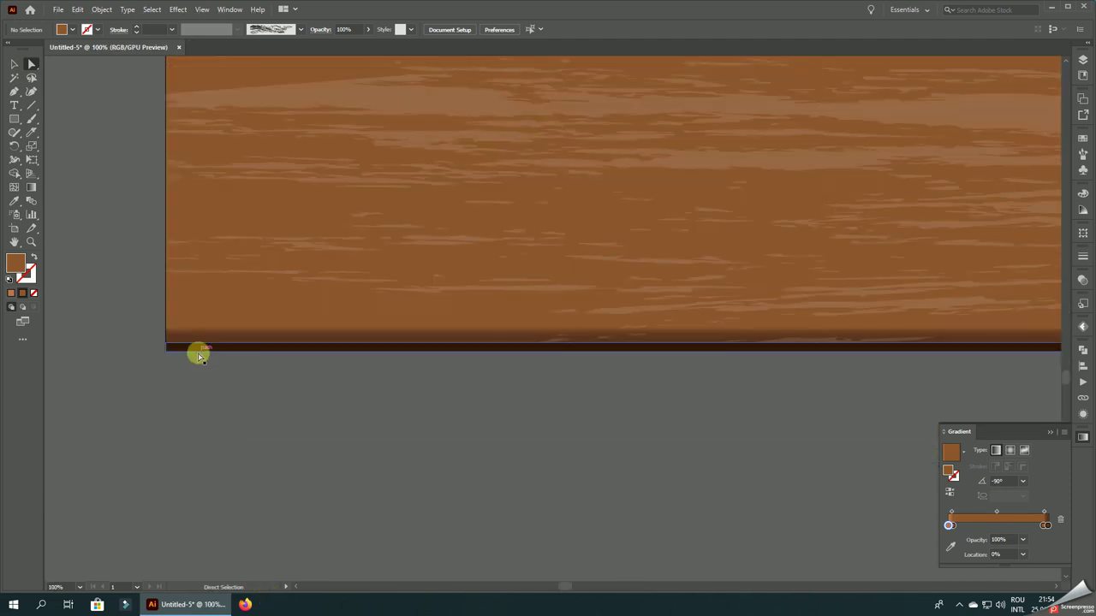
Delete the dark strip beneath the bottom plank
click(196, 351)
key(Delete)
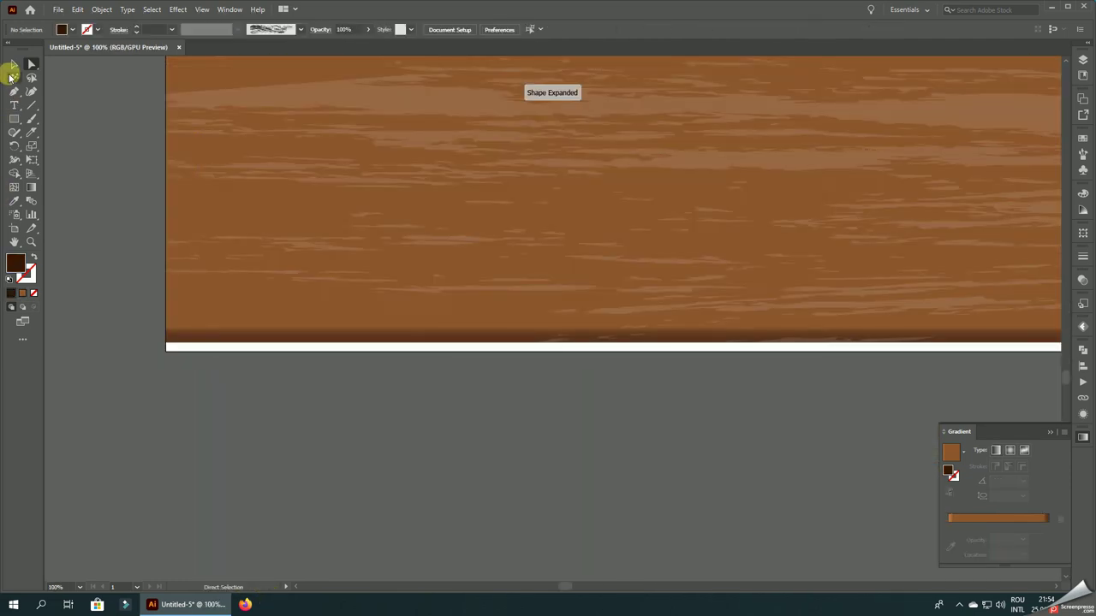
click(14, 64)
scroll(310, 439, down, 8)
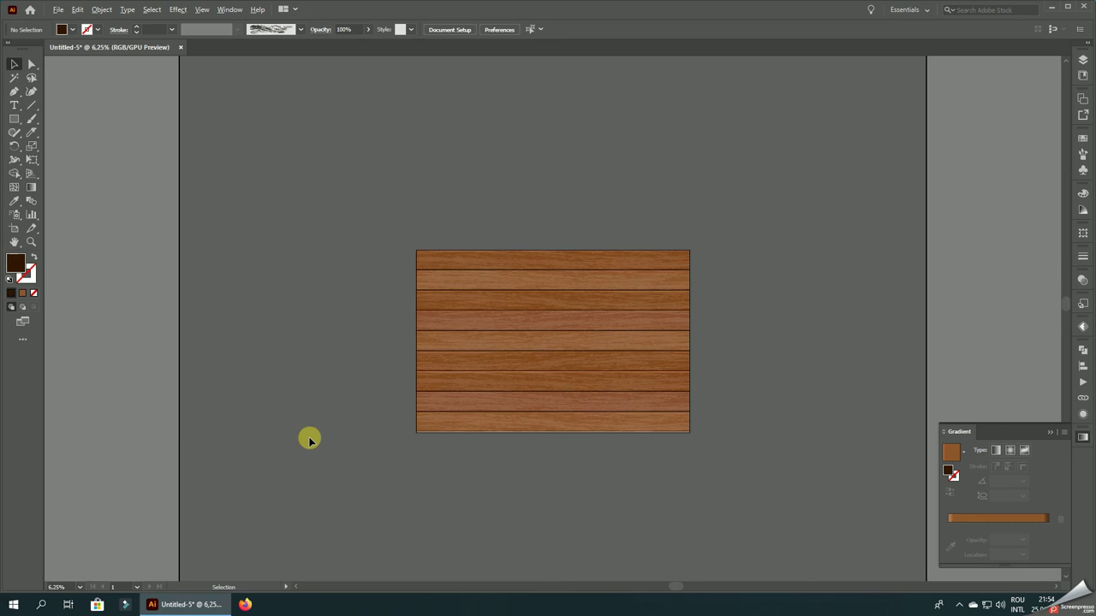
Group all plank artwork, set its height to 4000 px, and close the Gradient panel
click(476, 311)
click(309, 147)
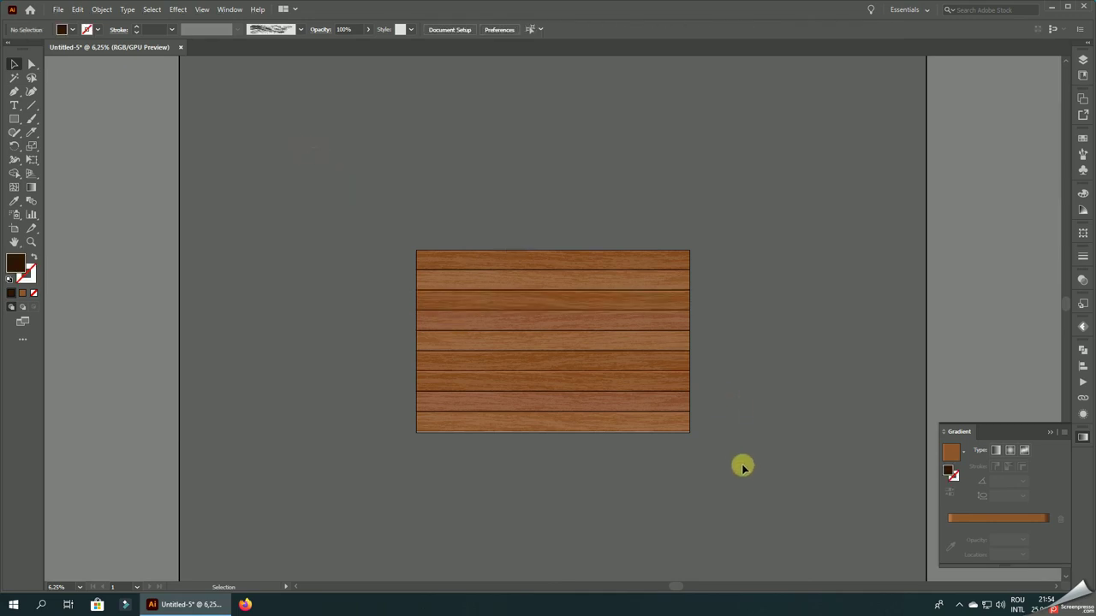
key(ctrl+a)
right_click(733, 314)
click(775, 396)
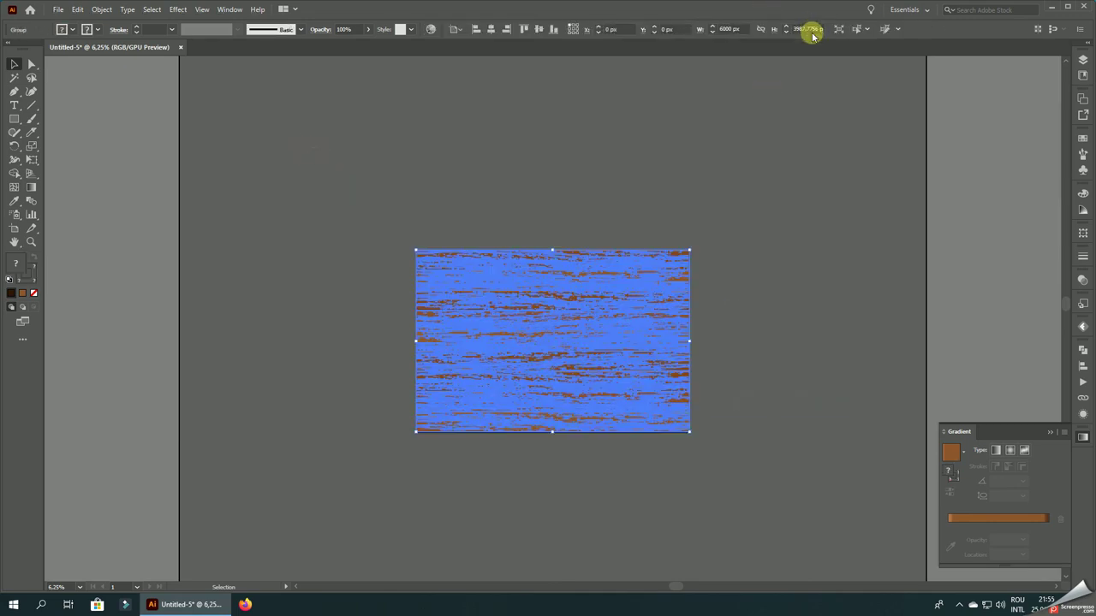
click(795, 27)
text(4000)
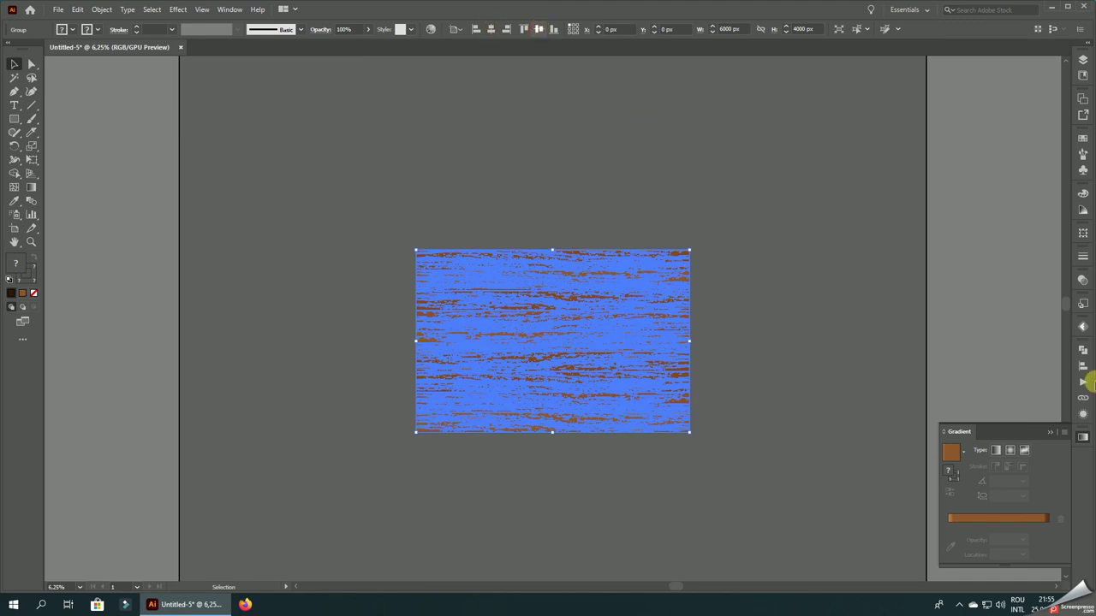
key(ctrl+shift+a)
click(1050, 432)
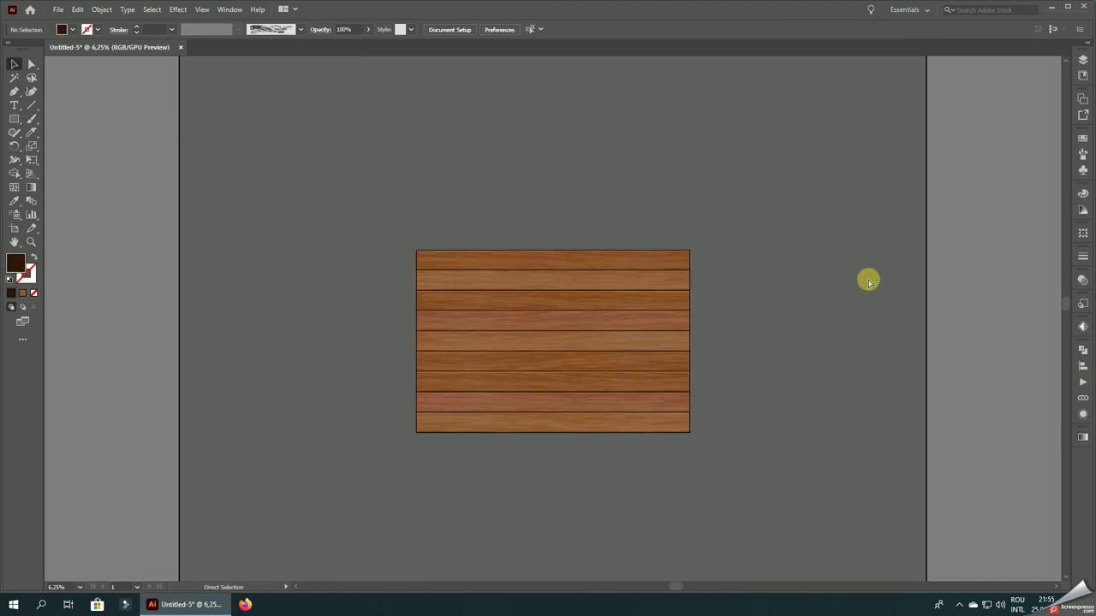
key(ctrl+0)
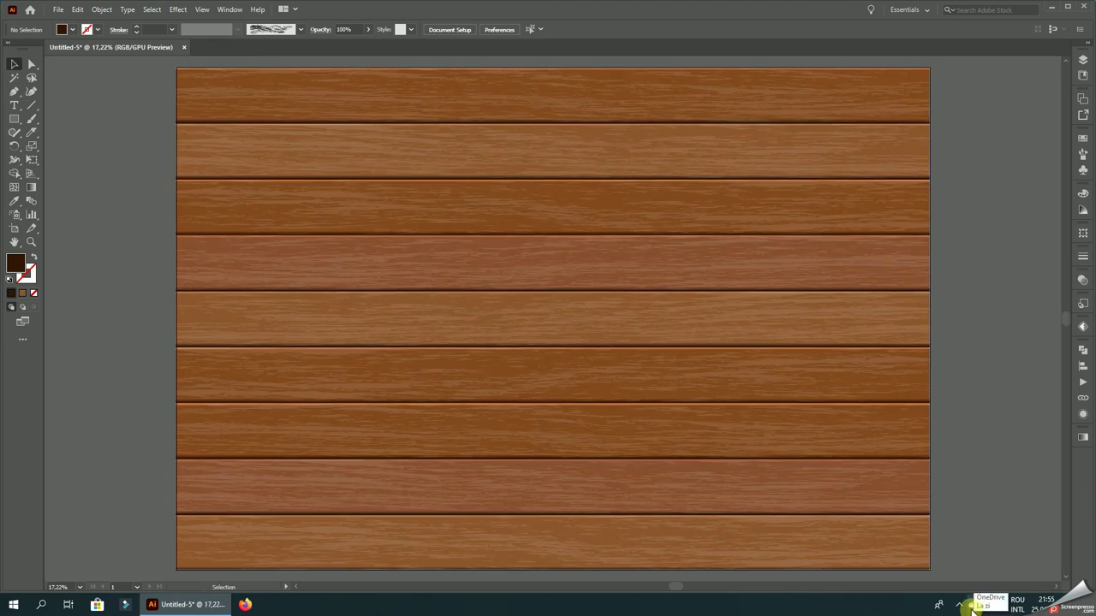
scroll(938, 576, up, 2)
scroll(933, 582, down, 2)
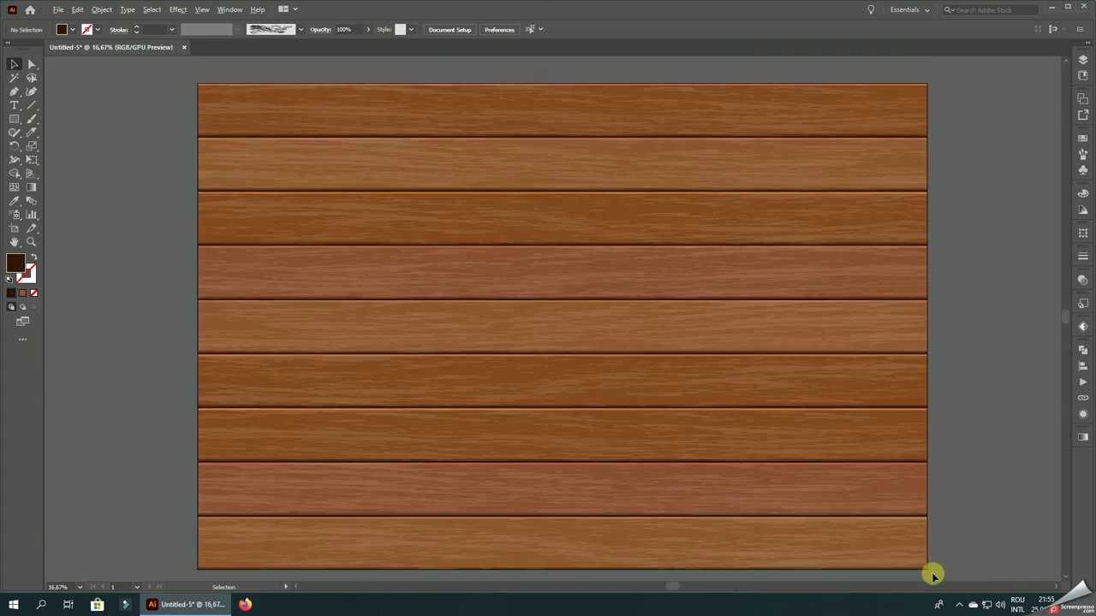
scroll(487, 252, up, 3)
scroll(487, 251, up, 2)
scroll(485, 257, down, 4)
scroll(486, 257, down, 1)
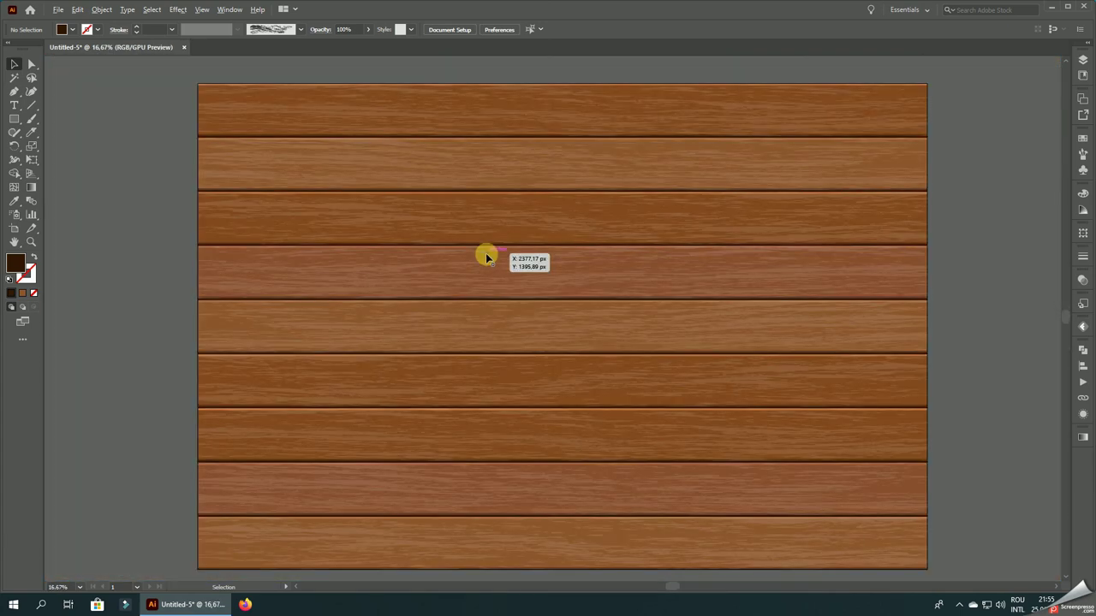
scroll(485, 257, down, 1)
scroll(486, 257, up, 1)
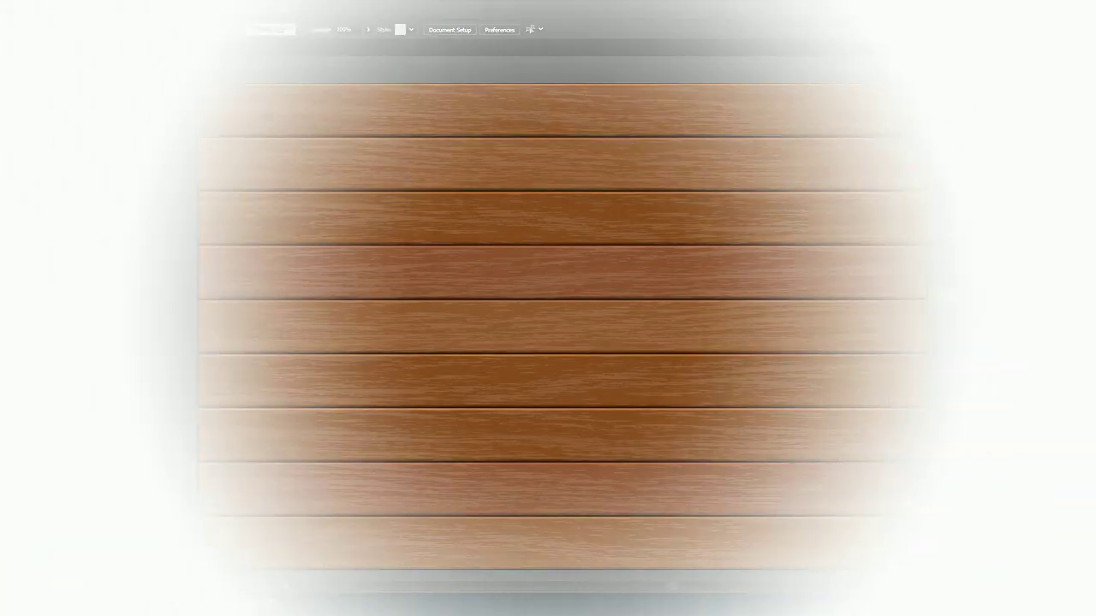